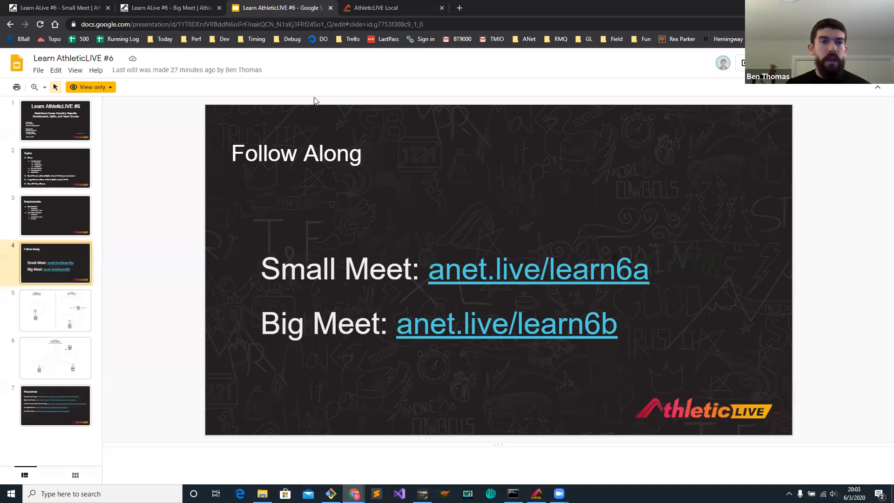
Open the Learn ALive #6 - Small Meet for editing and check the available sport options.
left_click(56, 8)
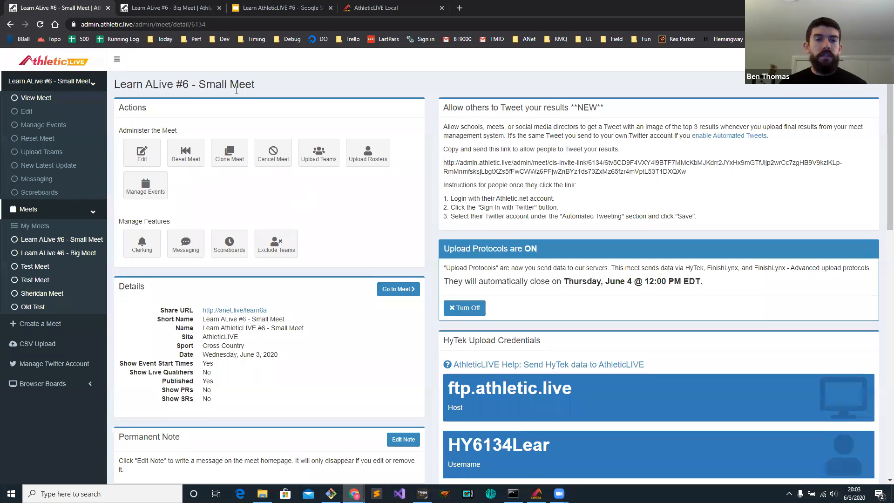
left_click(142, 153)
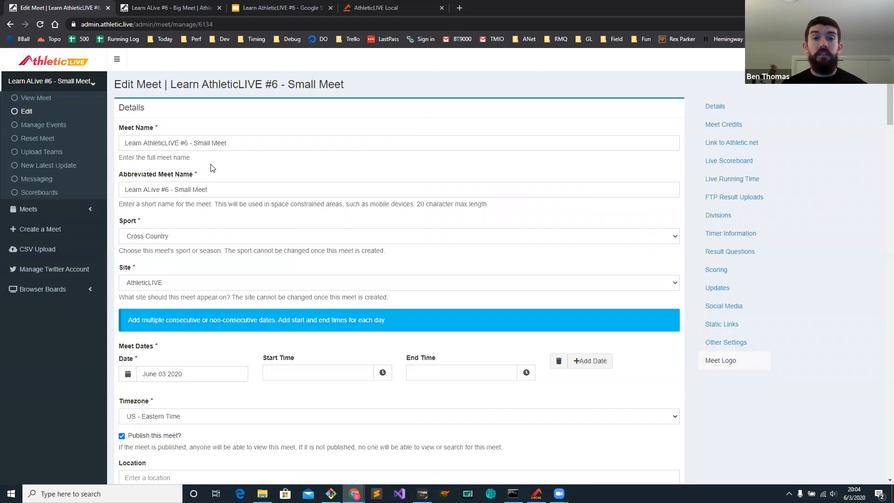
left_click(147, 238)
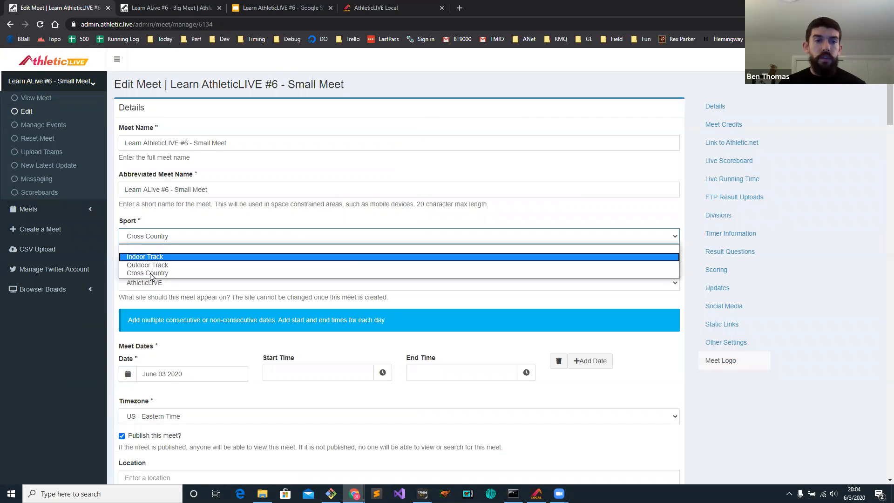
left_click(180, 222)
Choose FinishLynx (Cross Country) as the F.A.T timing system for the small meet's live track scoreboard.
scroll(190, 222, "down", 3)
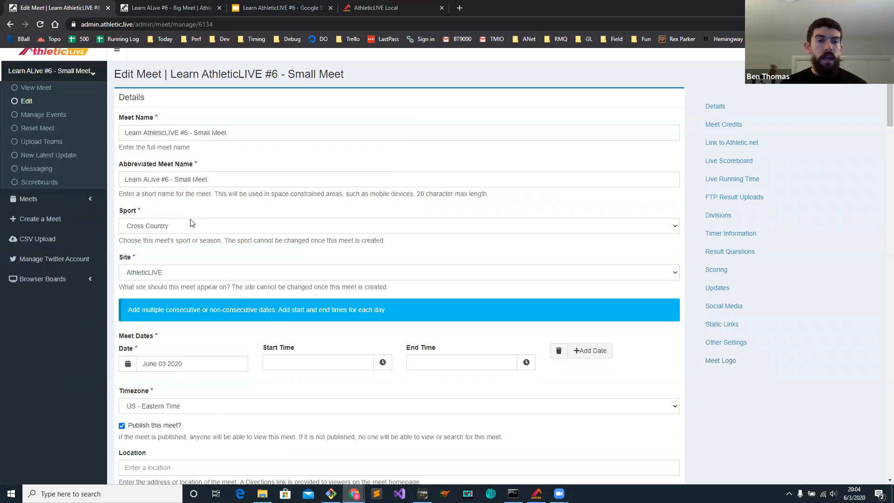
scroll(179, 207, "down", 2)
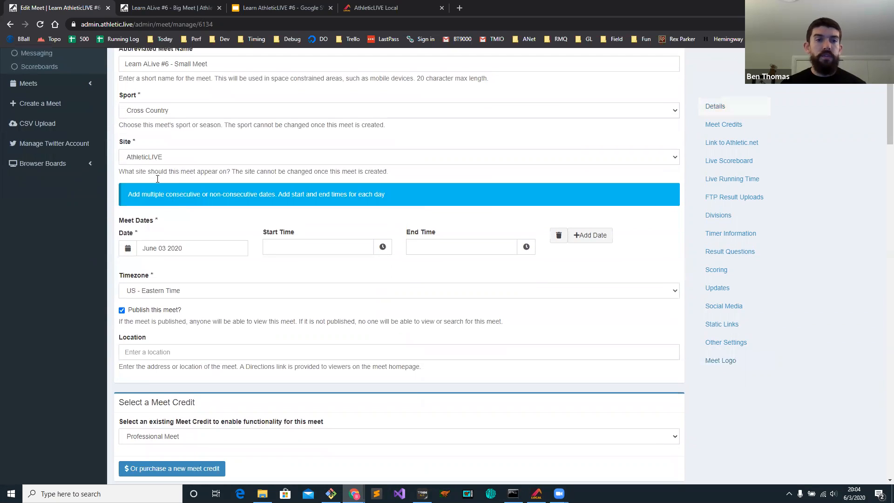
scroll(158, 197, "down", 3)
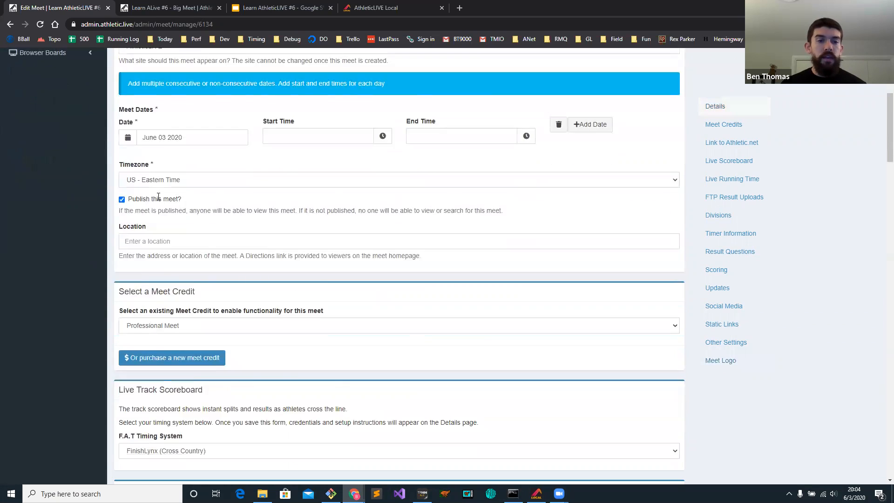
scroll(186, 253, "down", 2)
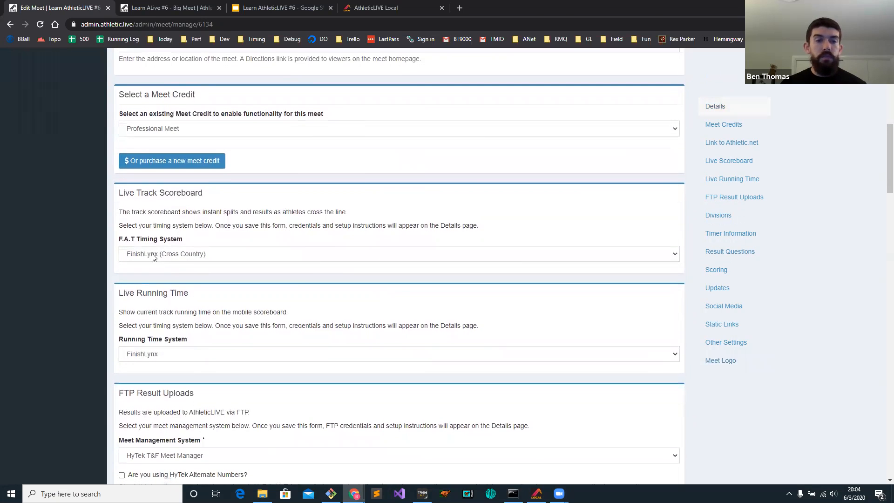
left_click(166, 255)
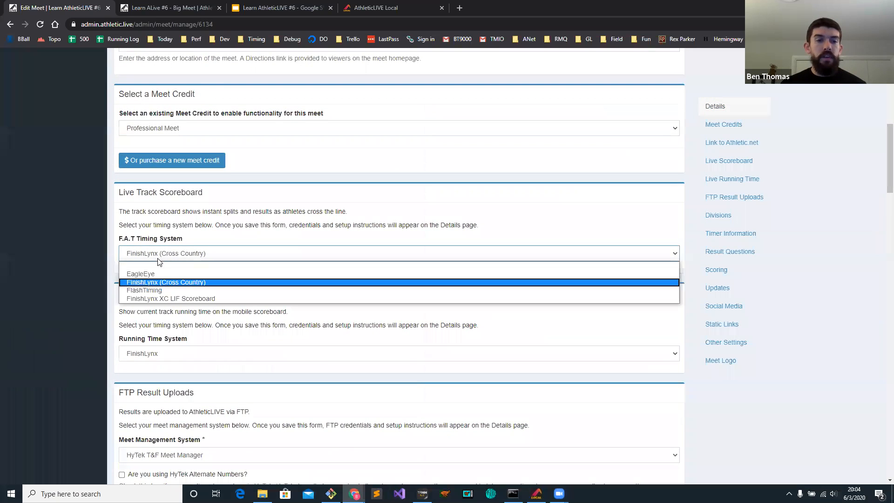
left_click(171, 284)
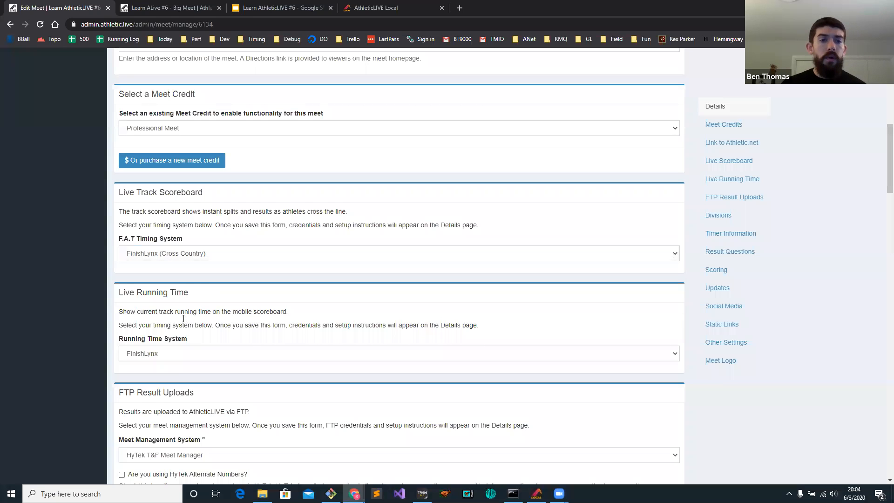
Check the tiebreaker options in the small meet's scoring settings and save the meet.
scroll(200, 288, "down", 8)
scroll(207, 274, "down", 10)
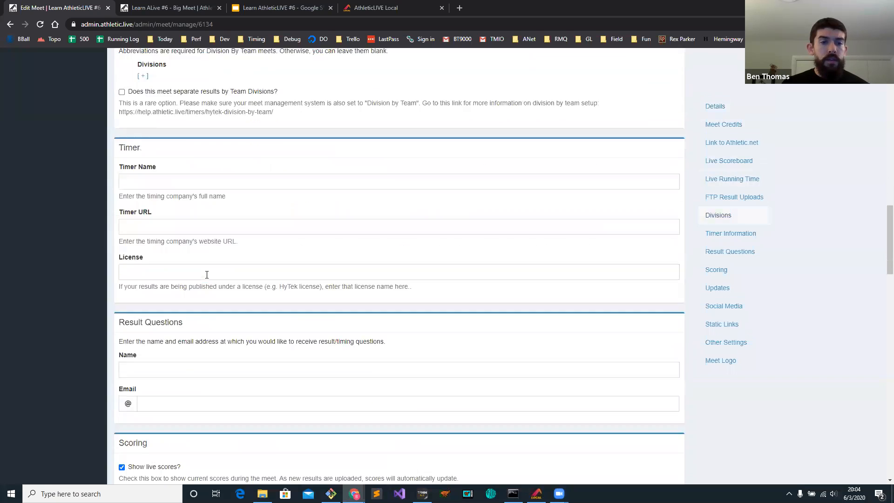
scroll(207, 274, "down", 1)
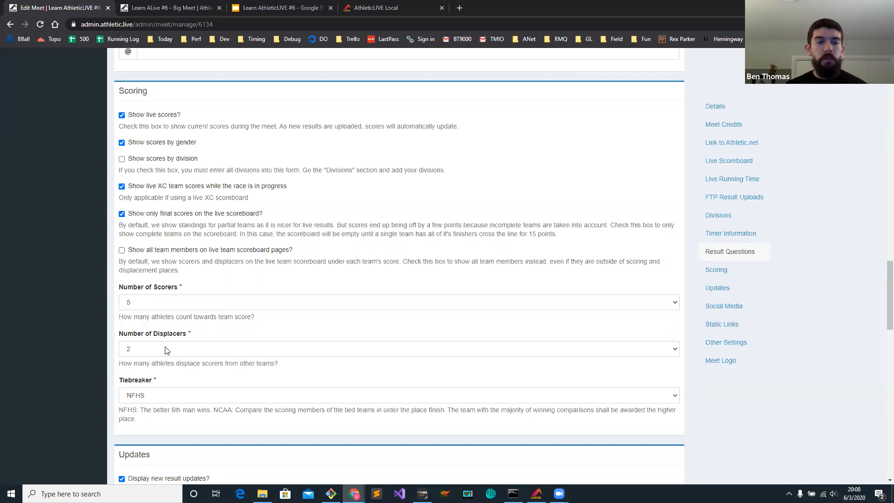
left_click(150, 397)
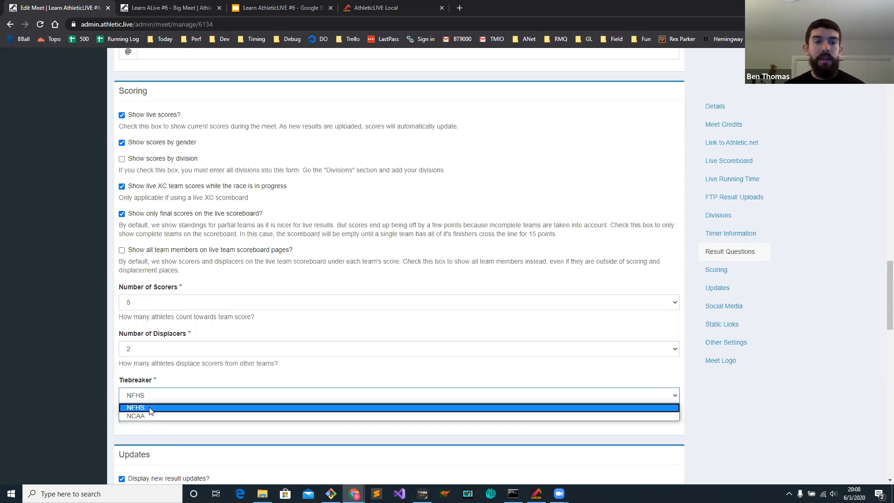
left_click(173, 280)
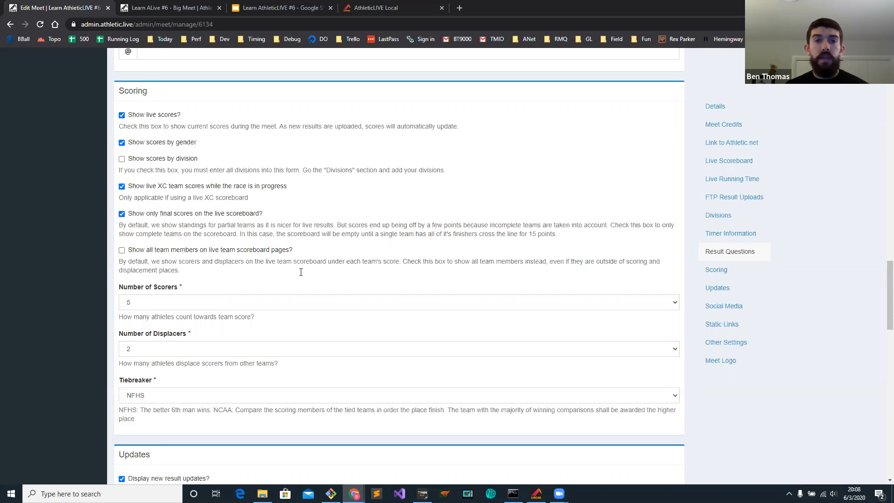
left_click_drag(889, 321, 884, 472)
left_click(142, 440)
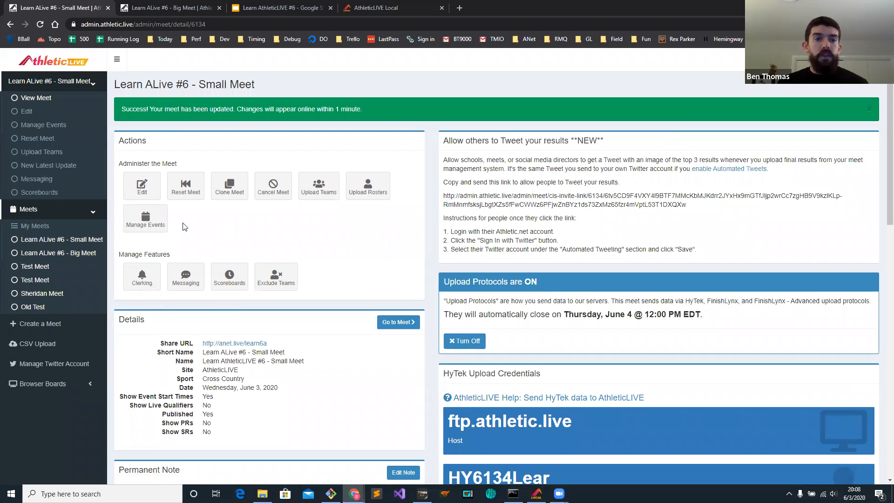
Open the Boys 5k Run from the meet's events for editing and override its number of scorers with 4.
left_click(145, 221)
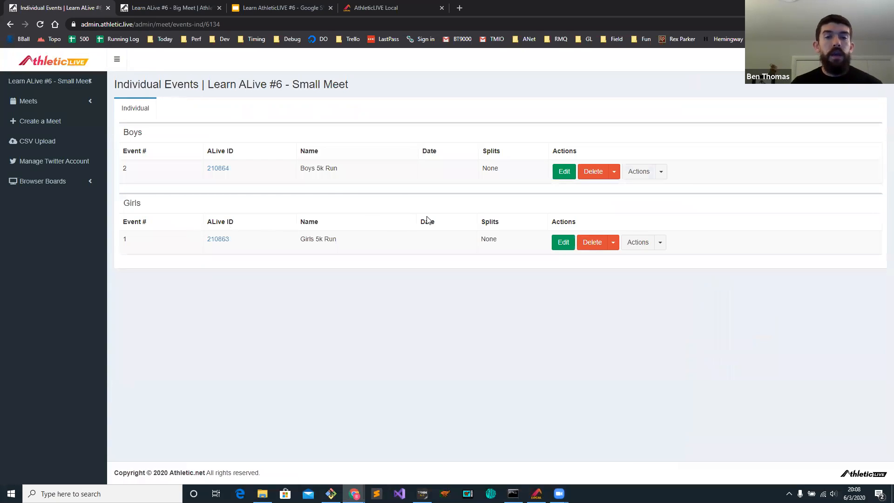
left_click(562, 172)
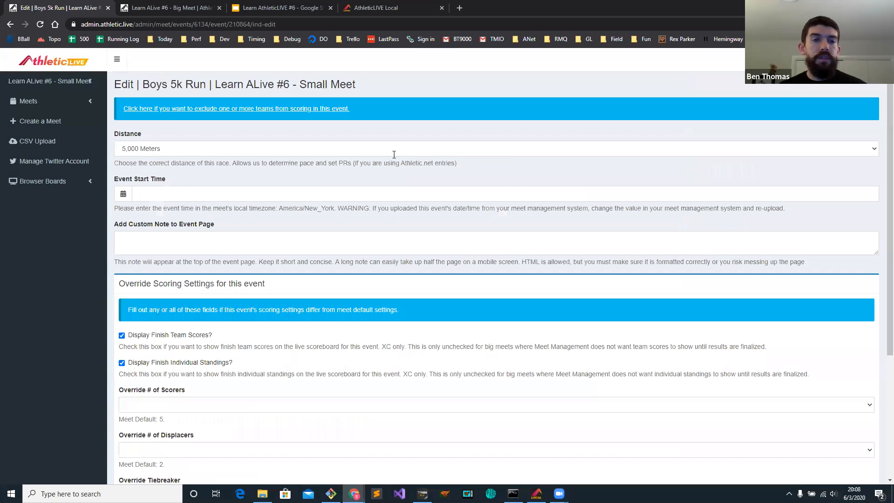
triple_click(158, 288)
left_click(312, 292)
scroll(303, 291, "down", 4)
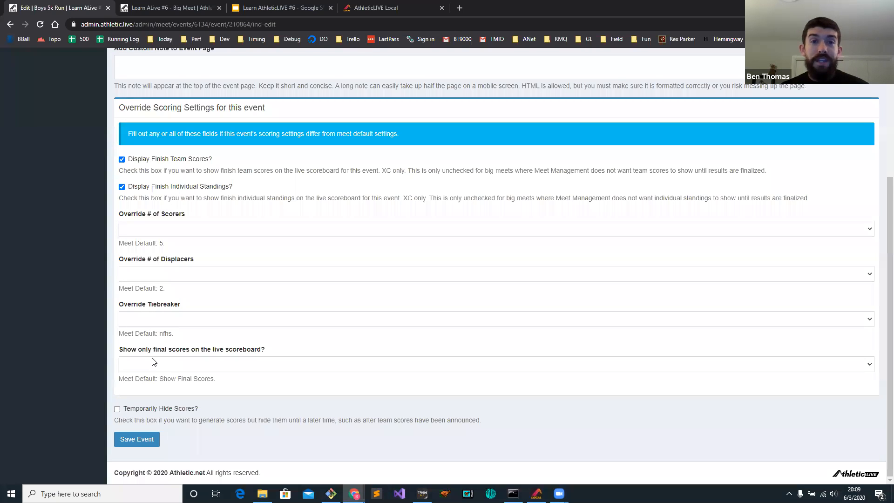
left_click(156, 229)
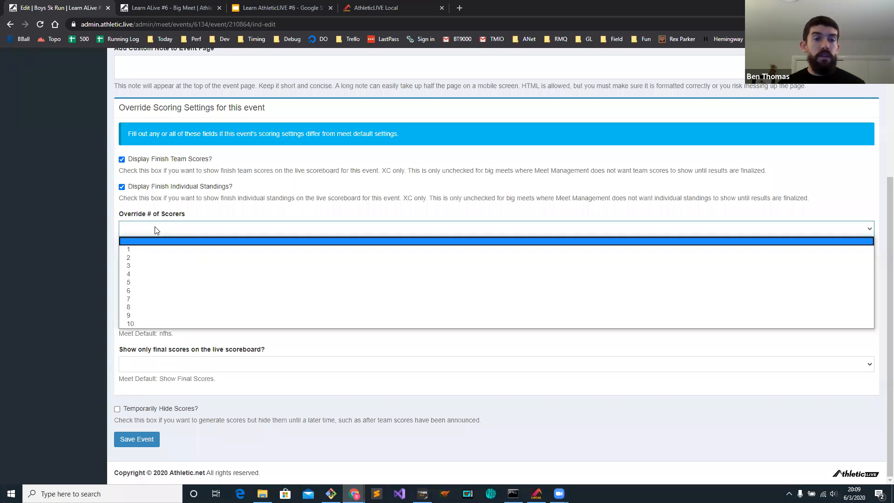
left_click(146, 275)
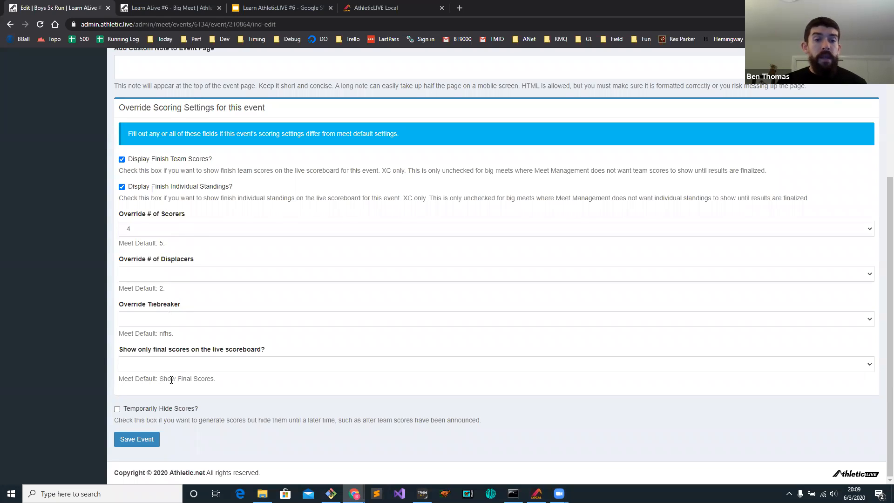
Set the Boys 5k Run's option to show only final scores on the live scoreboard to No and save the event.
left_click(172, 365)
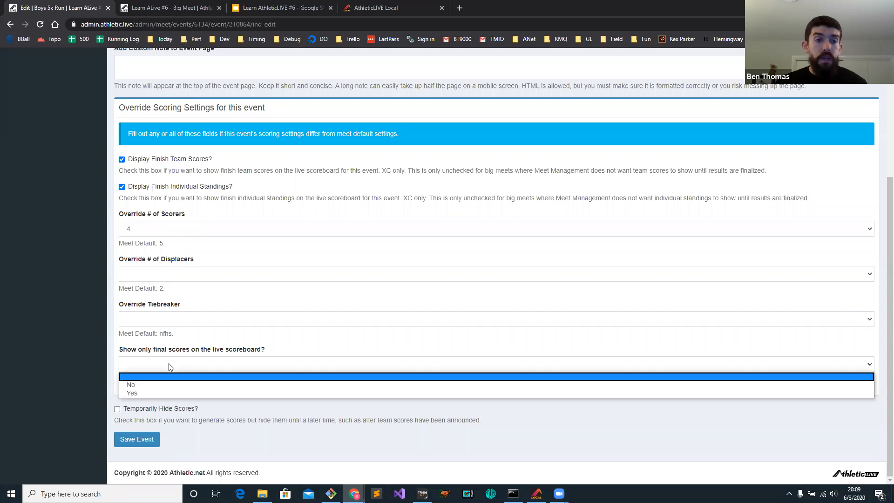
left_click(160, 386)
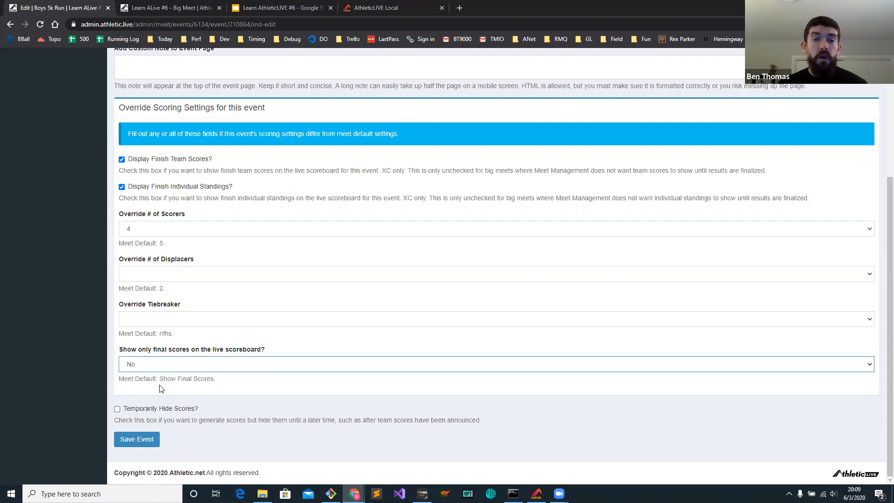
left_click(145, 441)
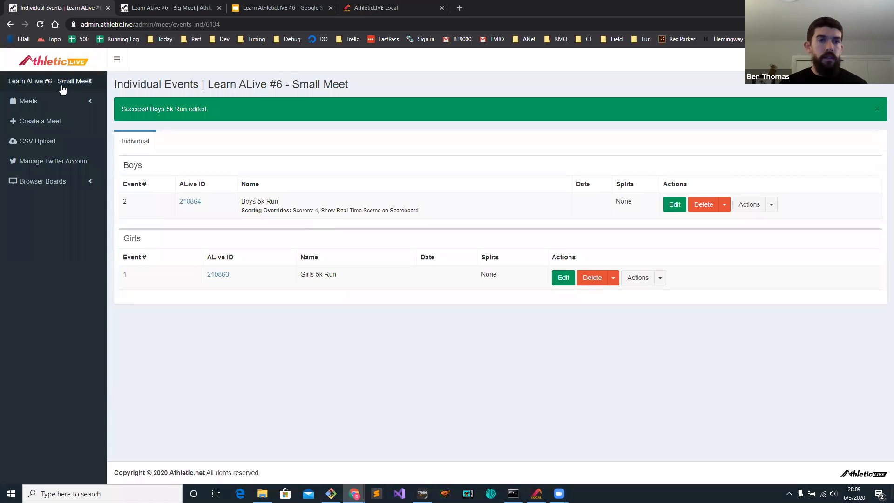
Open the small meet's public live page from its details and shrink the browser to a narrow window.
left_click(49, 81)
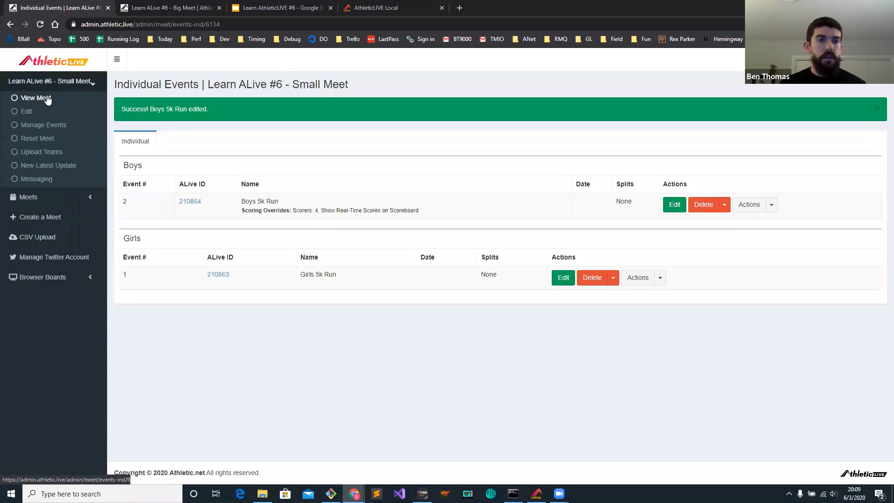
left_click(36, 97)
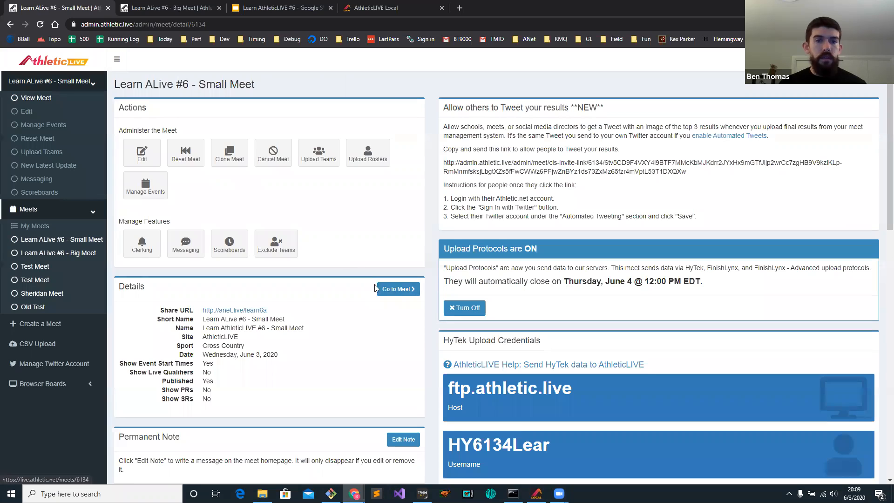
left_click(404, 293)
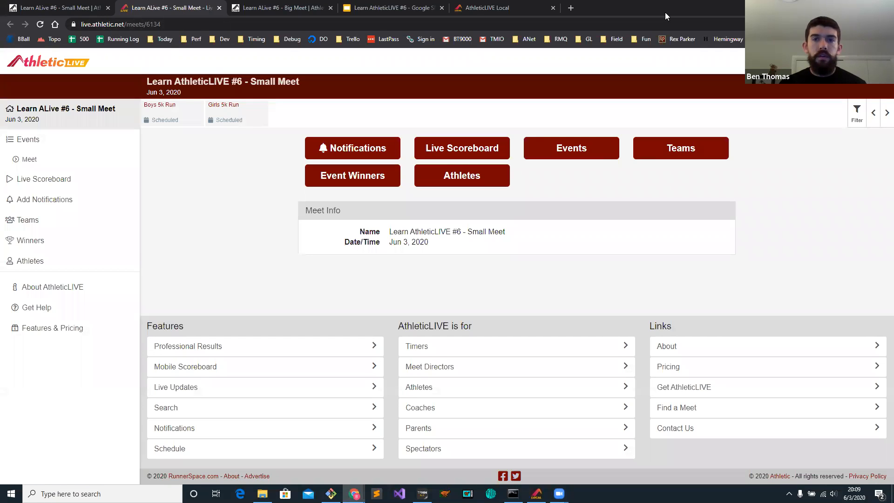
double_click(665, 12)
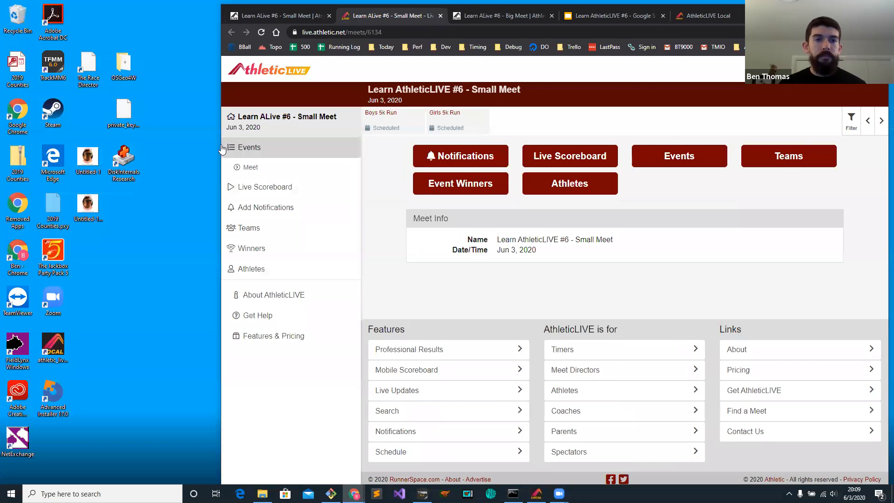
left_click_drag(221, 145, 627, 145)
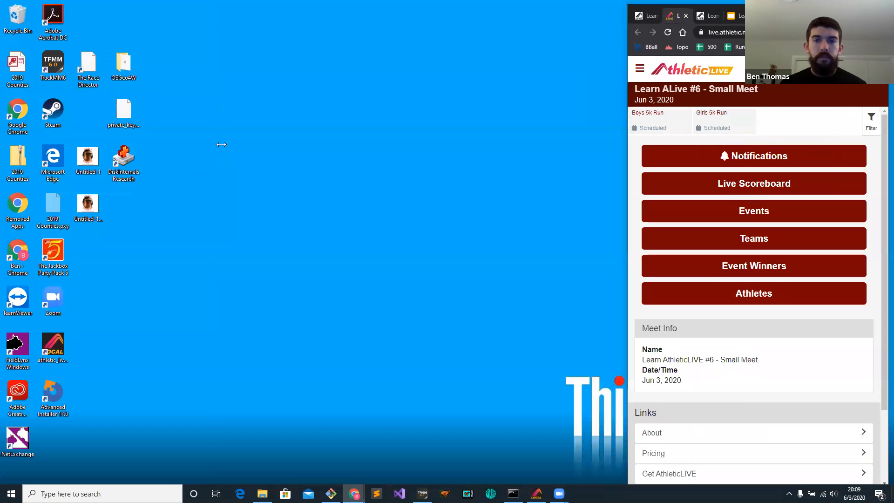
Launch FinishLynx and resize its window to fit beside the narrowed browser.
left_click(444, 494)
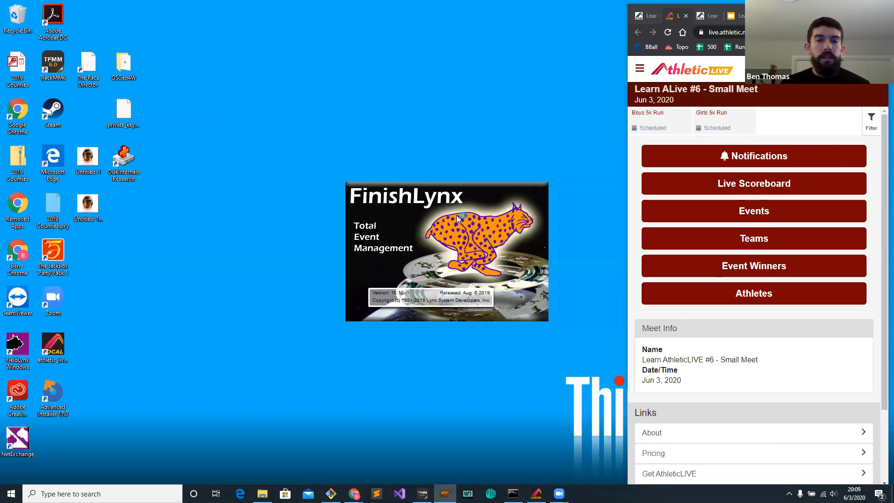
left_click(450, 171)
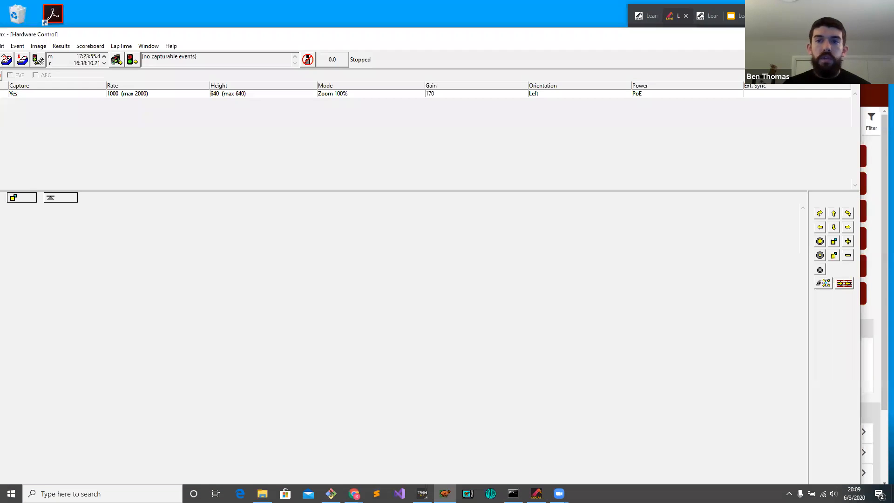
left_click_drag(860, 28, 776, 69)
left_click_drag(511, 83, 552, 24)
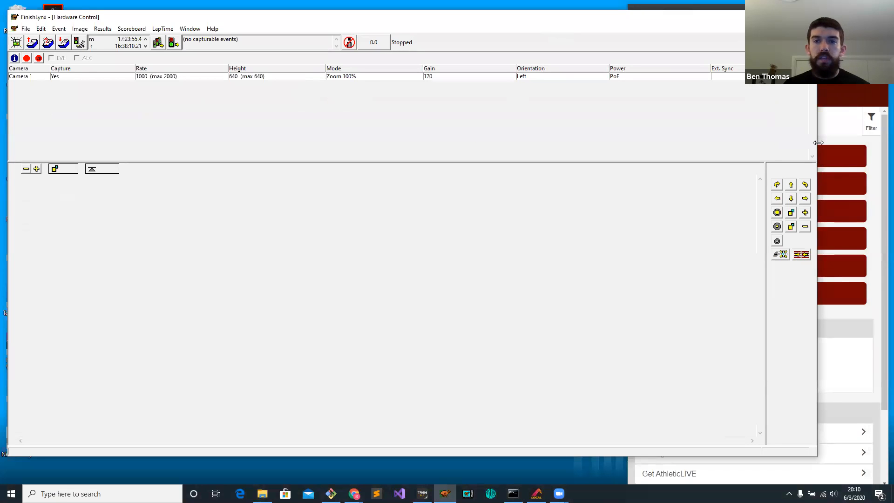
left_click_drag(818, 143, 608, 83)
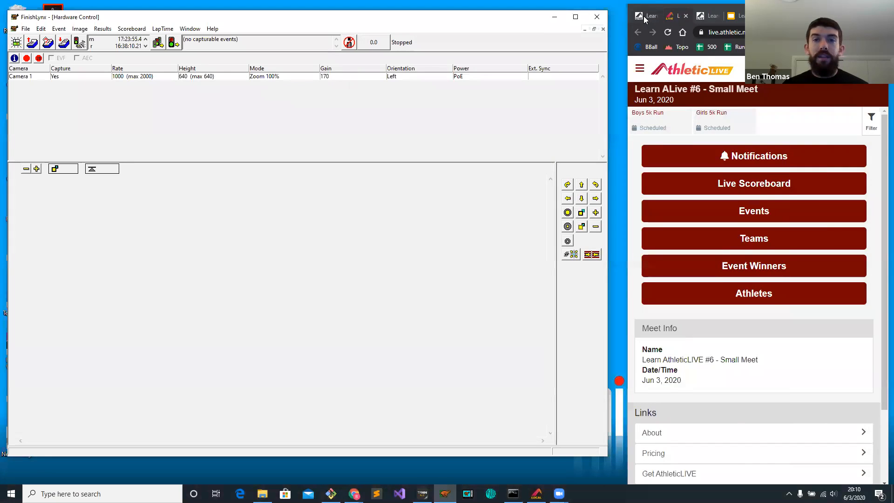
Examine the FinishLynx results scoreboard credentials in the small meet's admin details.
left_click(644, 16)
scroll(732, 191, "down", 20)
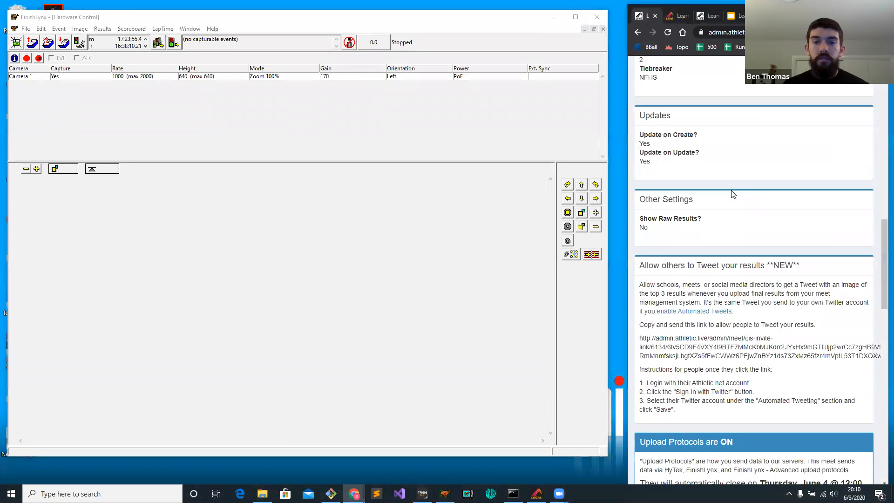
scroll(741, 225, "down", 5)
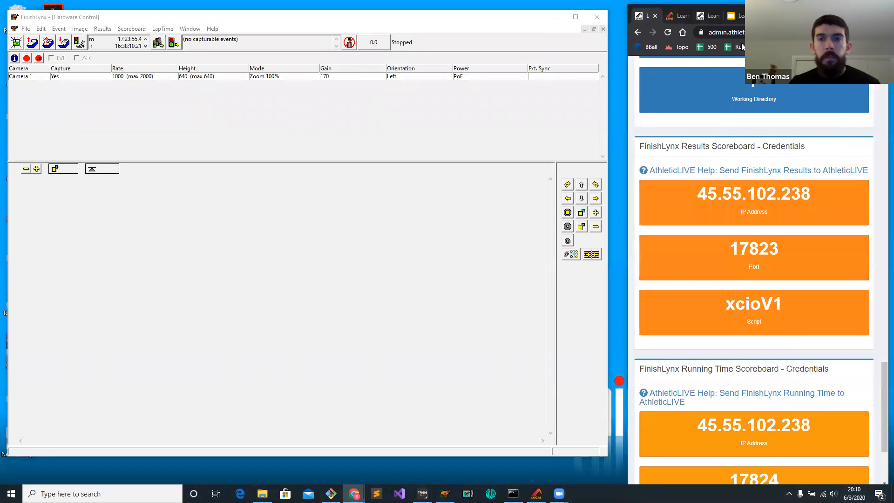
In AthleticLIVE Local, change the active meet to Learn ALive #6 - Small Meet and widen the browser window slightly.
left_click(773, 15)
left_click(736, 72)
left_click_drag(626, 172, 619, 172)
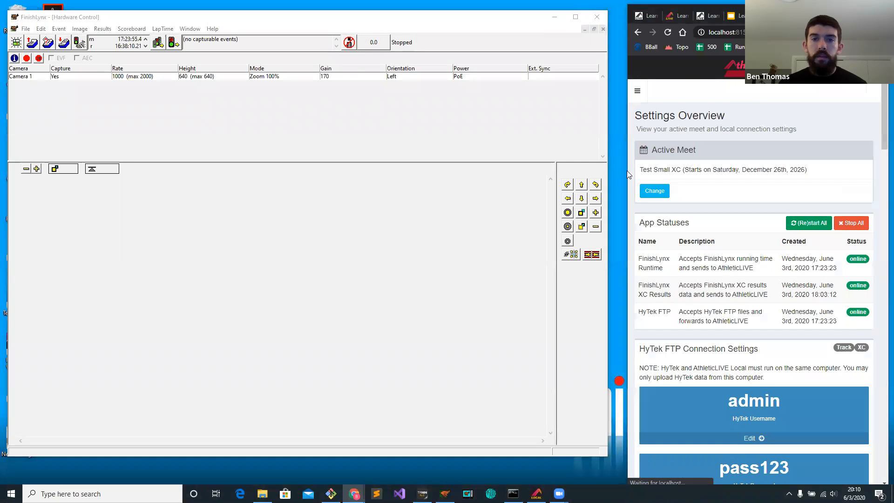
left_click(648, 195)
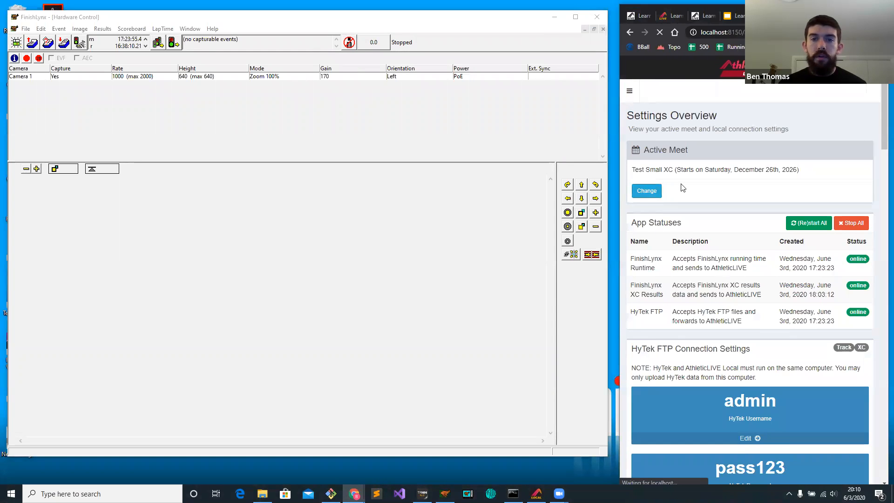
left_click(715, 155)
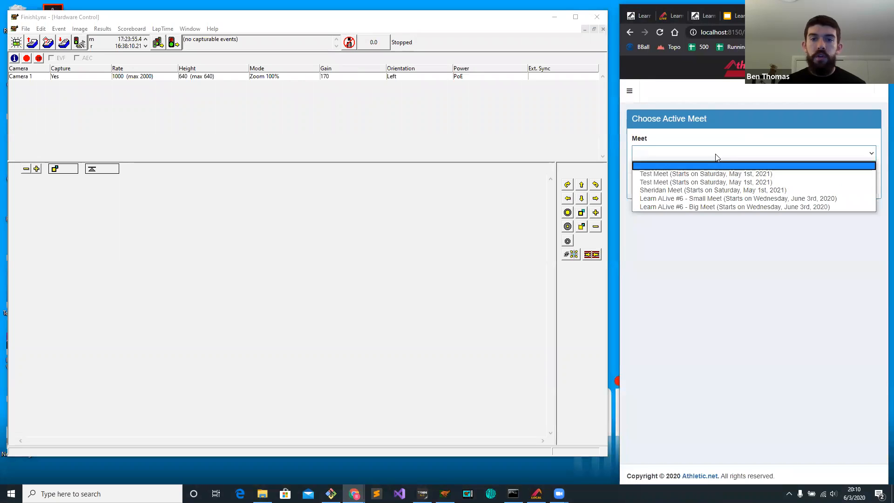
left_click(707, 199)
left_click(860, 186)
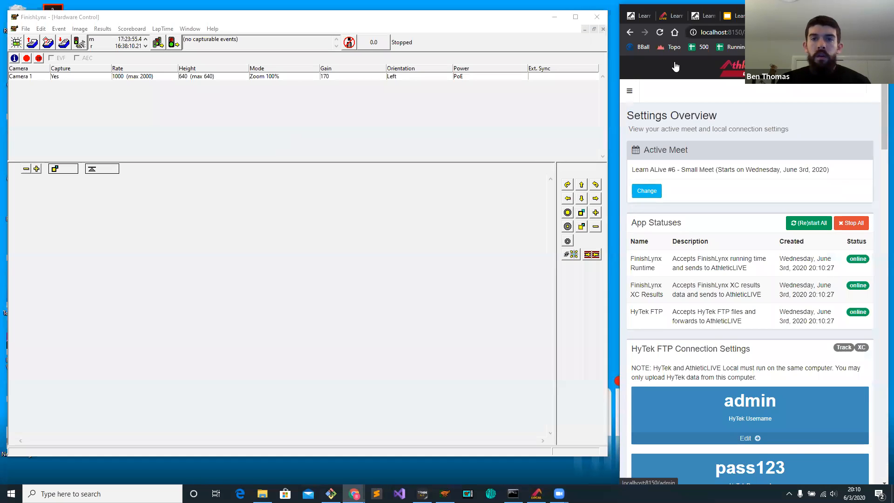
From the small meet's FinishLynx results credentials, open the help article on sending results to AthleticLIVE and read its setup steps.
left_click(703, 18)
left_click(649, 18)
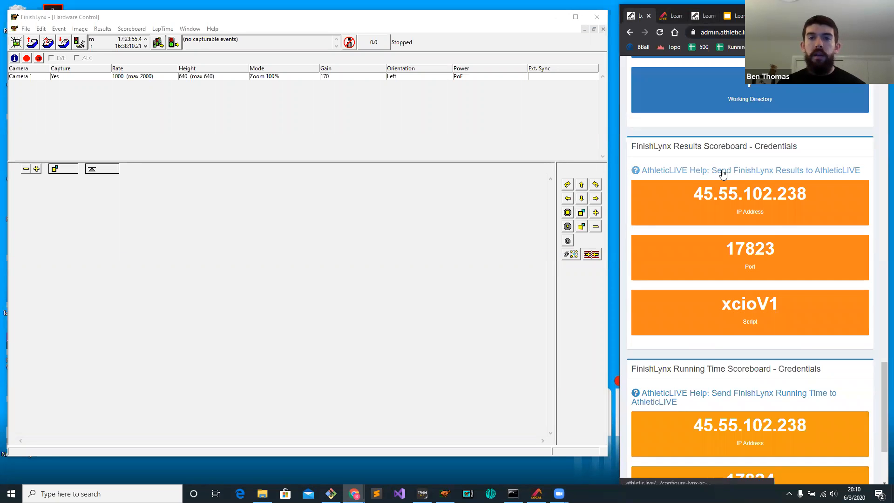
left_click(722, 173)
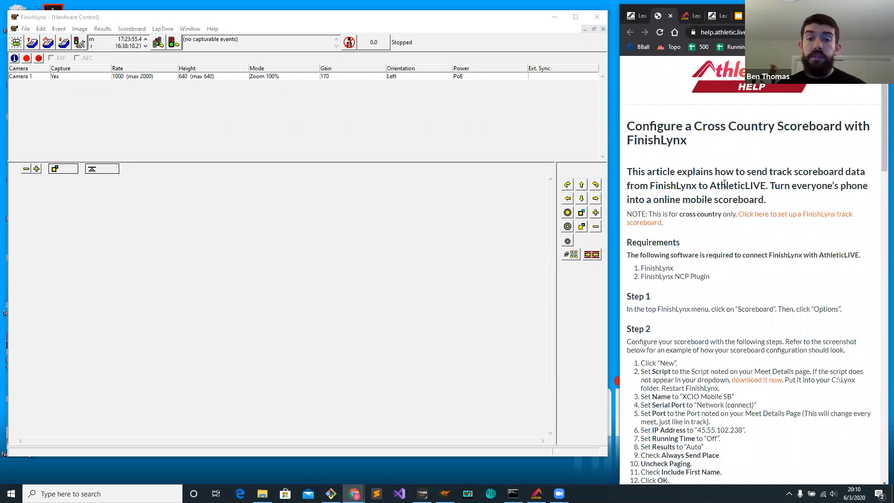
scroll(724, 184, "down", 3)
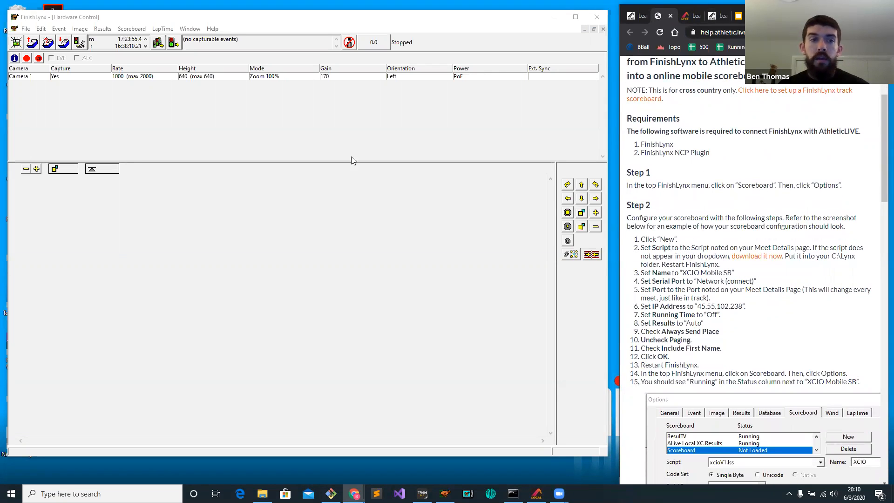
Open FinishLynx's scoreboard options and select the ALive XC Results scoreboard.
left_click(135, 29)
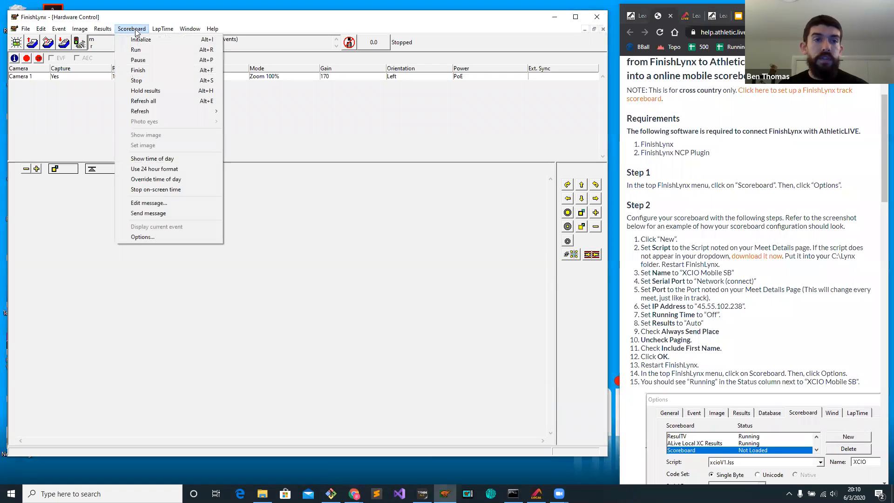
left_click(155, 237)
left_click(334, 165)
left_click(335, 166)
left_click(334, 166)
left_click(335, 166)
left_click(335, 165)
left_click(335, 165)
left_click(334, 166)
left_click(335, 166)
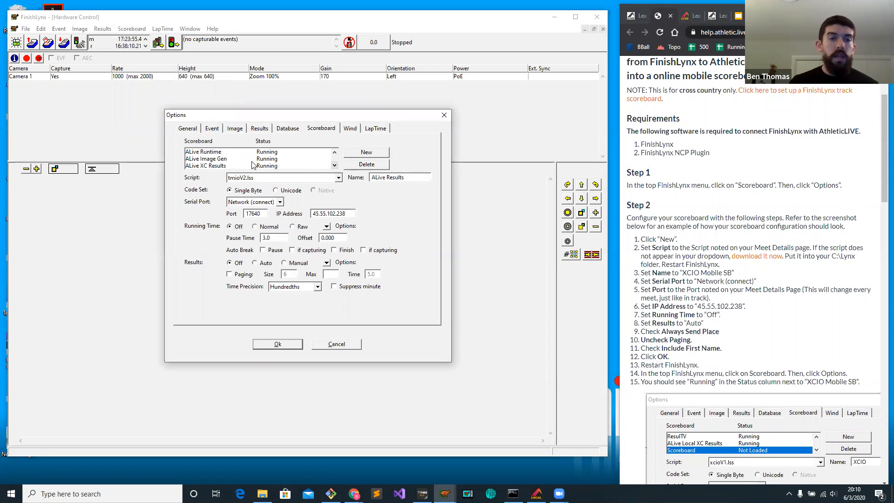
left_click(227, 166)
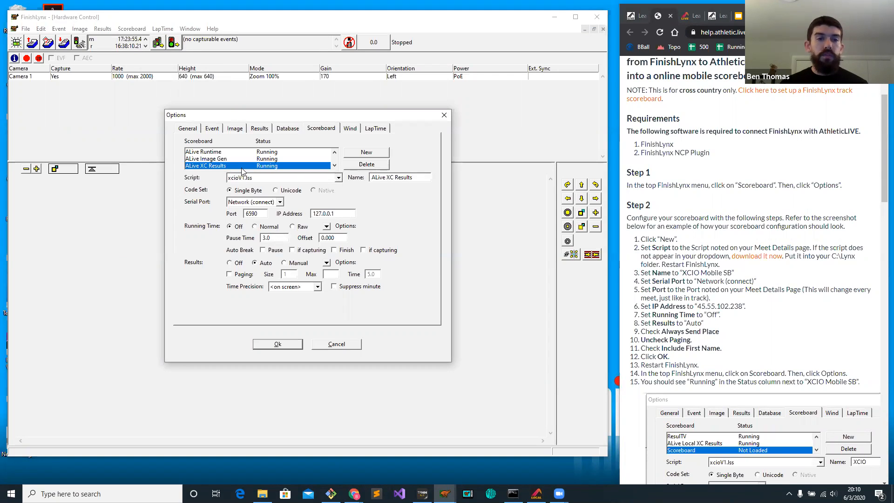
Check the ALive XC Results scoreboard's script, name, serial port and IP address against the help article's setup steps.
left_click(338, 178)
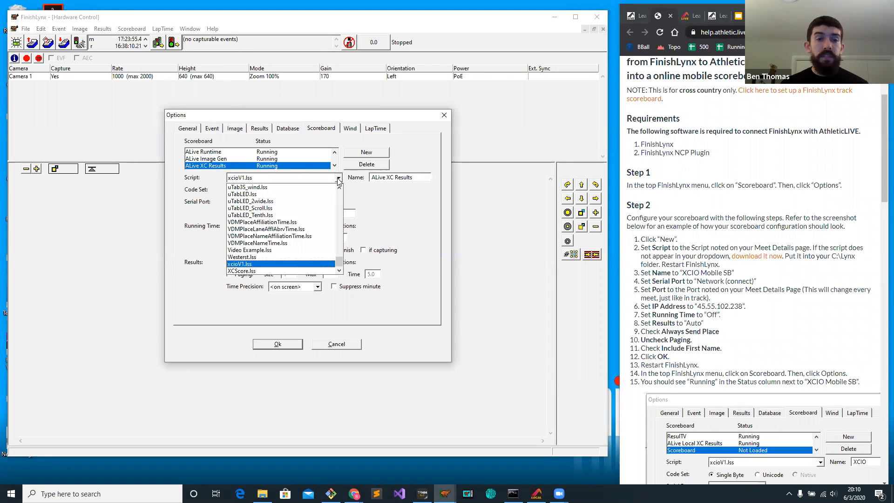
left_click(339, 178)
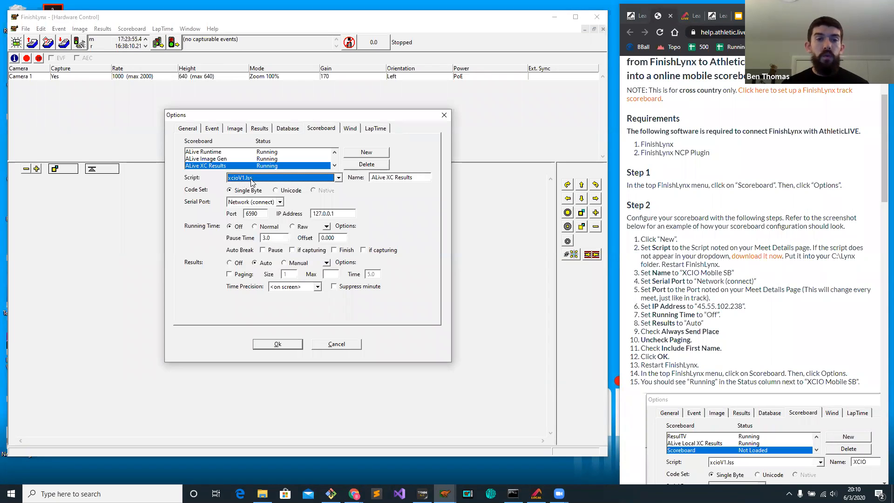
left_click(744, 305)
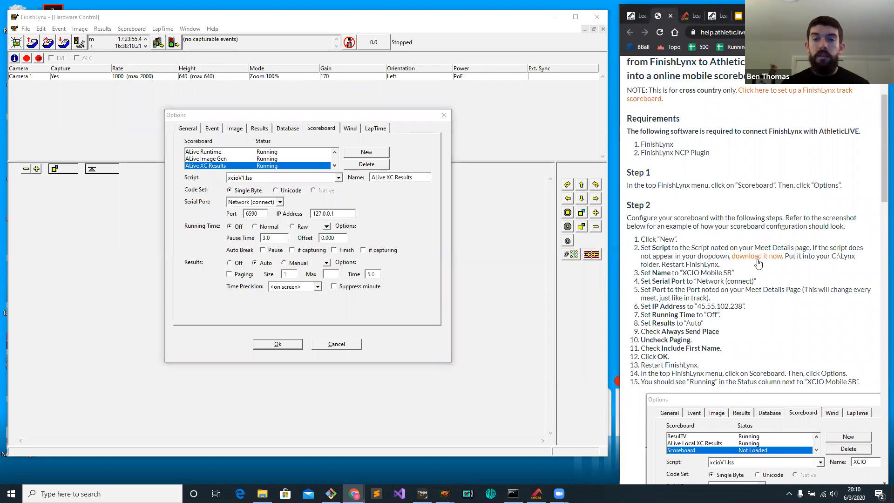
left_click(269, 181)
left_click(269, 182)
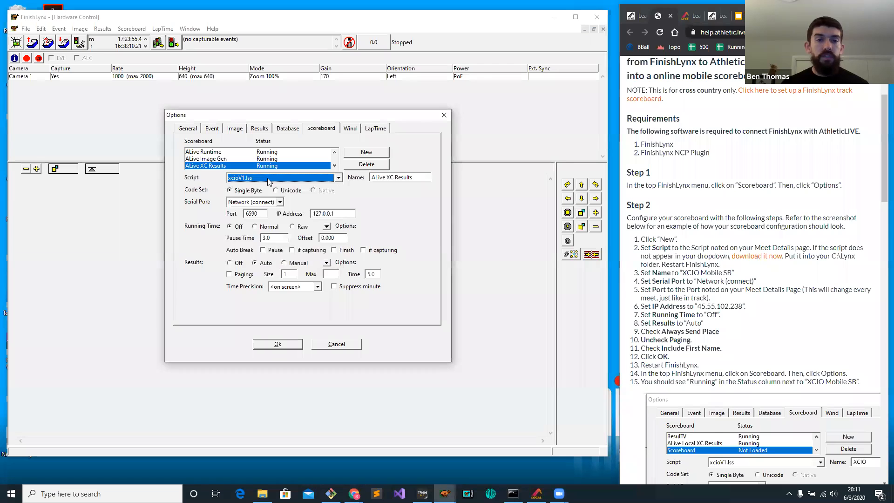
left_click(418, 182)
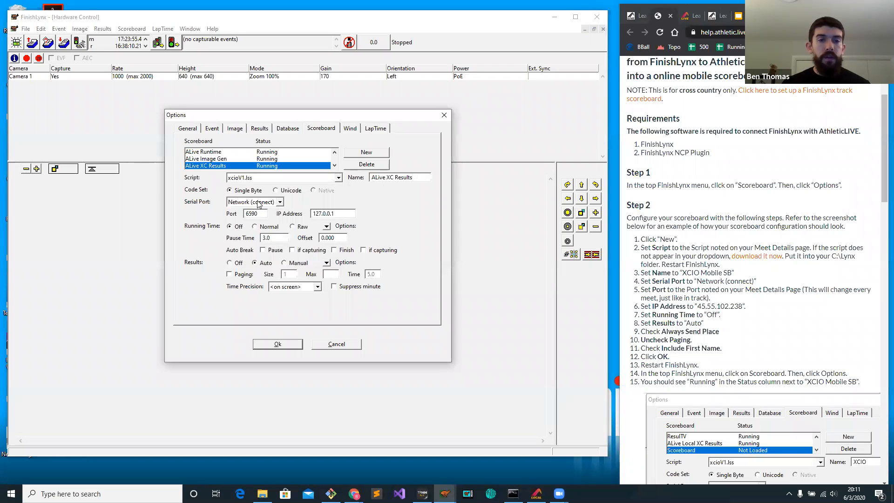
left_click_drag(344, 216, 302, 217)
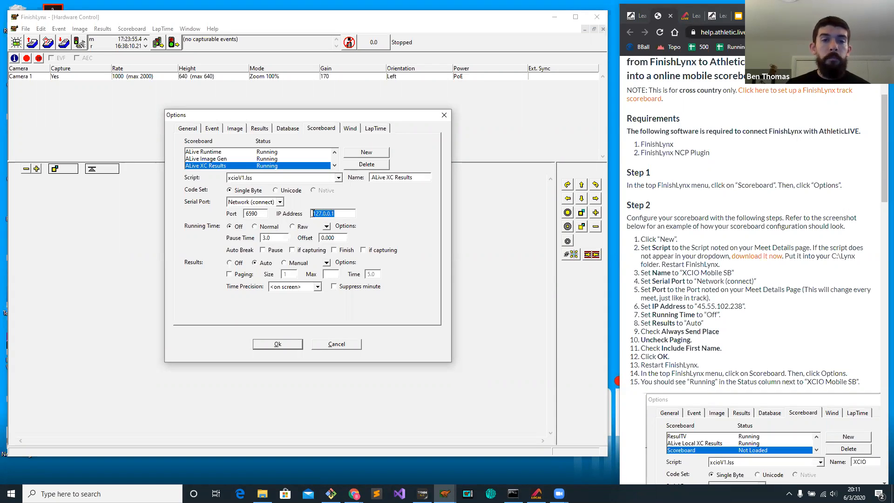
Compare the FinishLynx XC Results Port in AthleticLIVE Local with the port set for the ALive XC Results scoreboard.
left_click(767, 16)
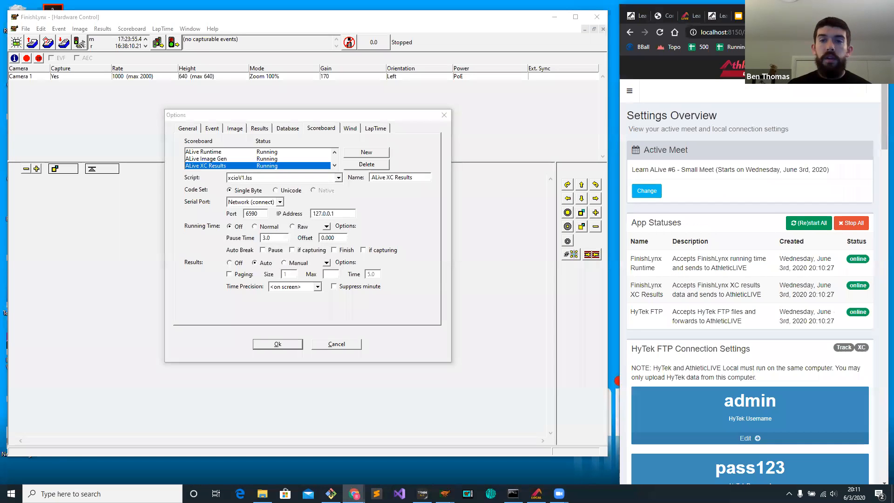
scroll(717, 170, "down", 9)
scroll(718, 168, "down", 18)
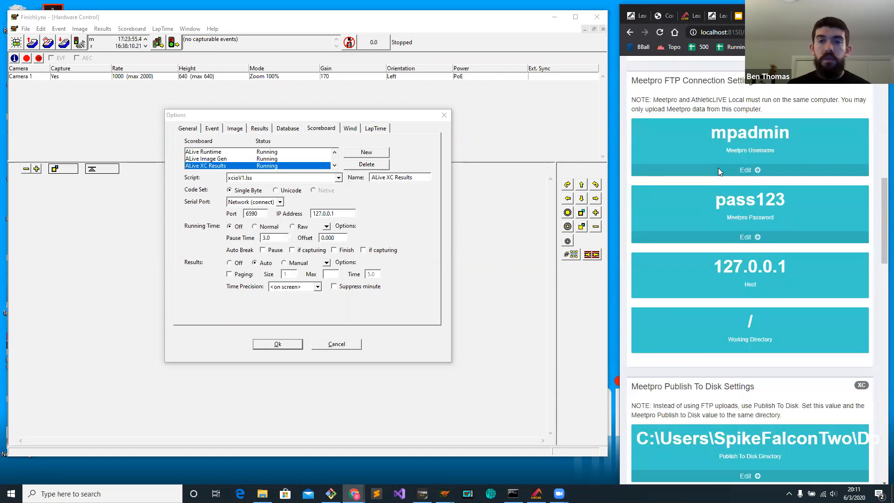
scroll(719, 167, "down", 3)
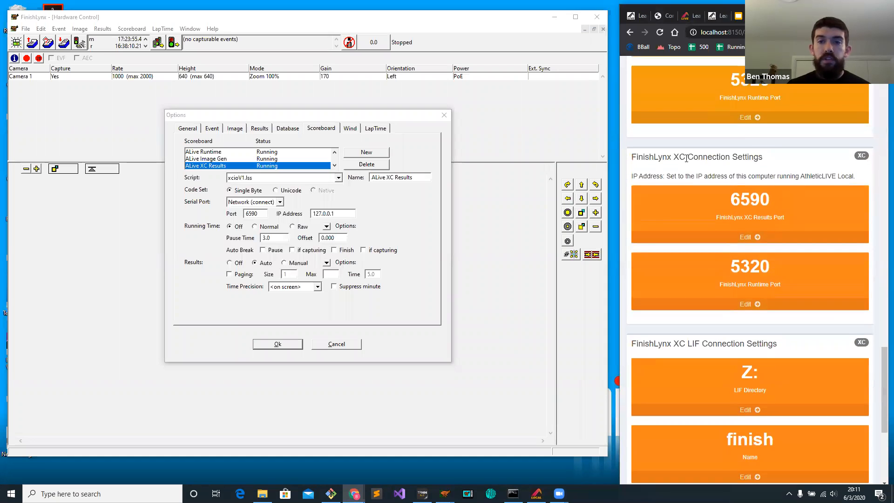
left_click_drag(674, 155, 759, 156)
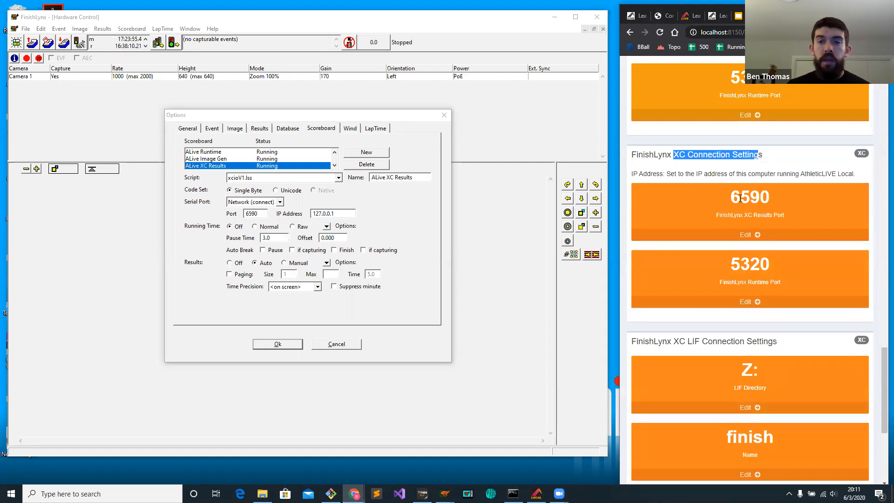
double_click(765, 215)
double_click(751, 197)
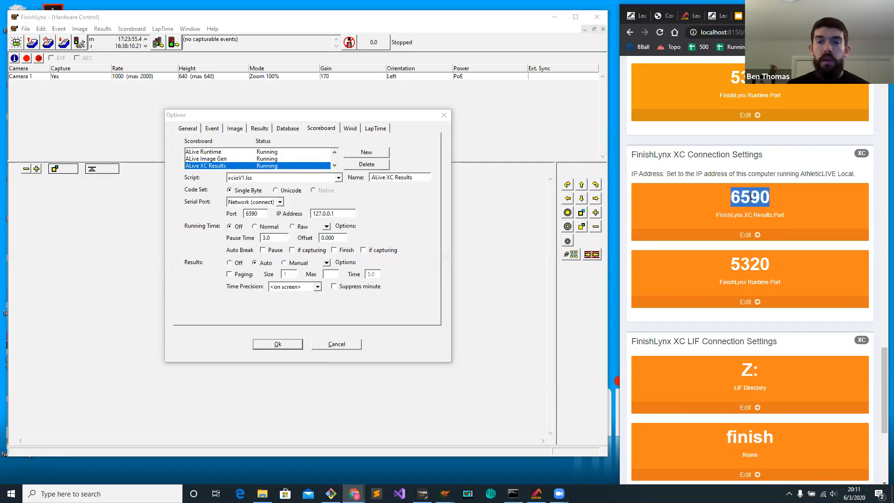
double_click(252, 213)
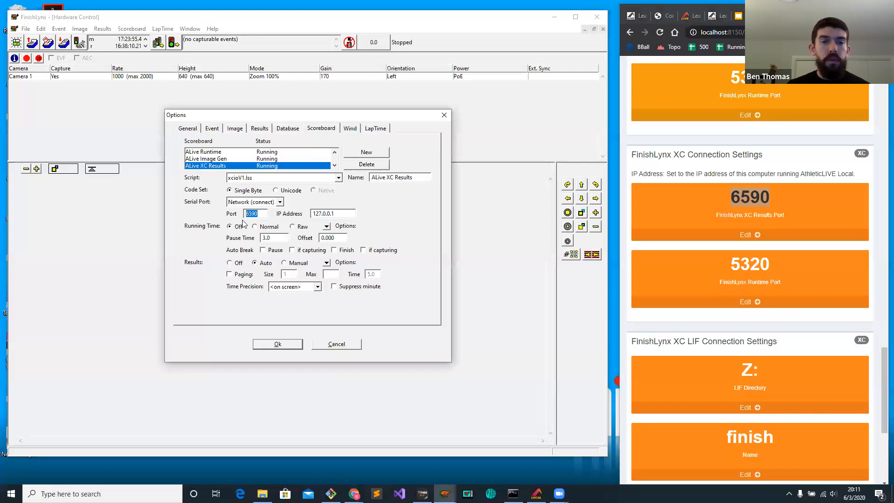
left_click(258, 216)
Set the ALive XC Results scoreboard's results to Auto and check its Always send place and Include first name options.
left_click(265, 263)
left_click(328, 263)
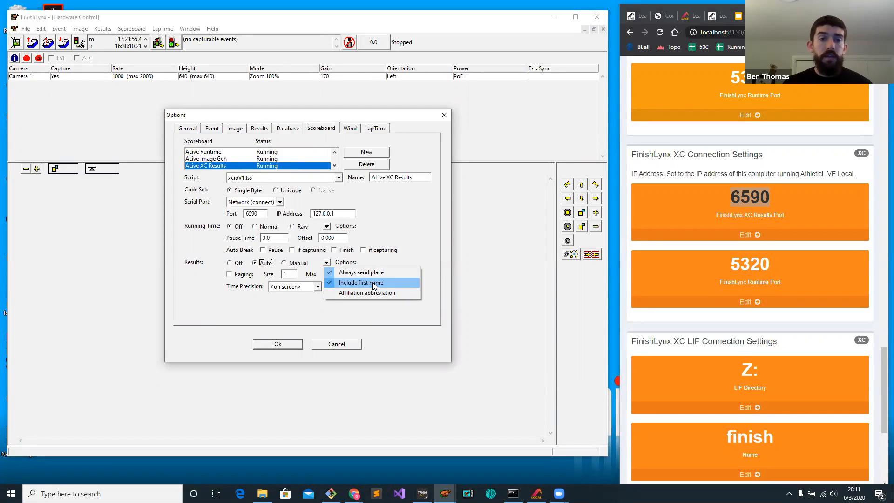
left_click(309, 303)
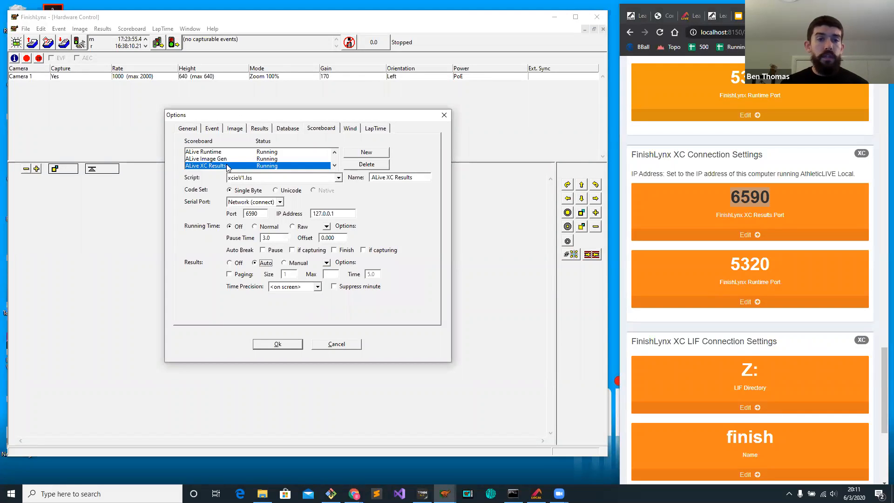
Check the ALive Runtime scoreboard's IP address and port against AthleticLIVE Local, set its running time to Normal and accept the options.
left_click(237, 153)
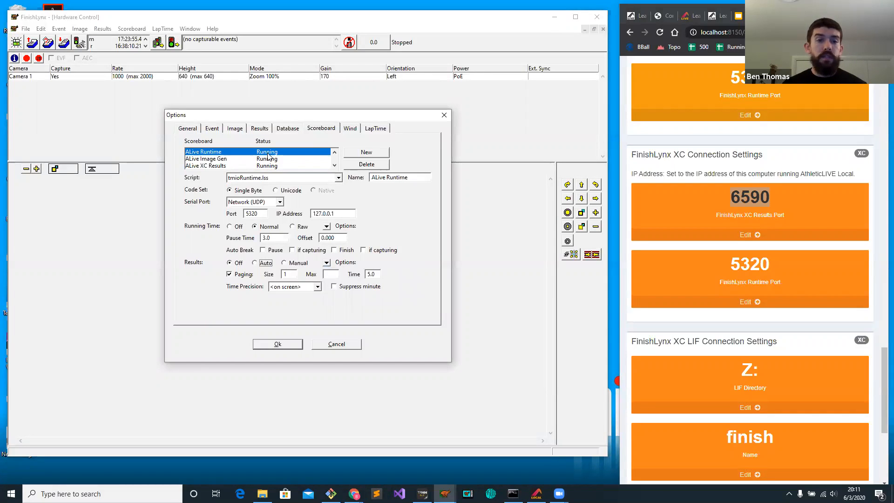
double_click(337, 213)
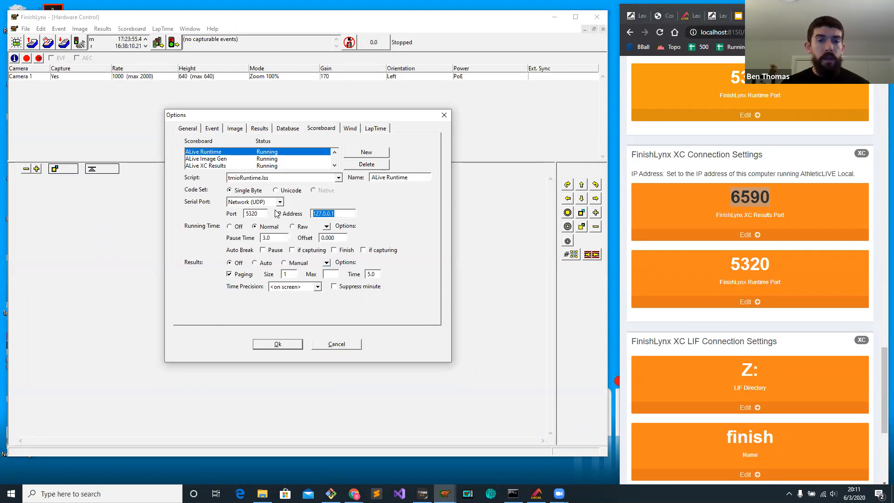
left_click_drag(772, 264, 710, 264)
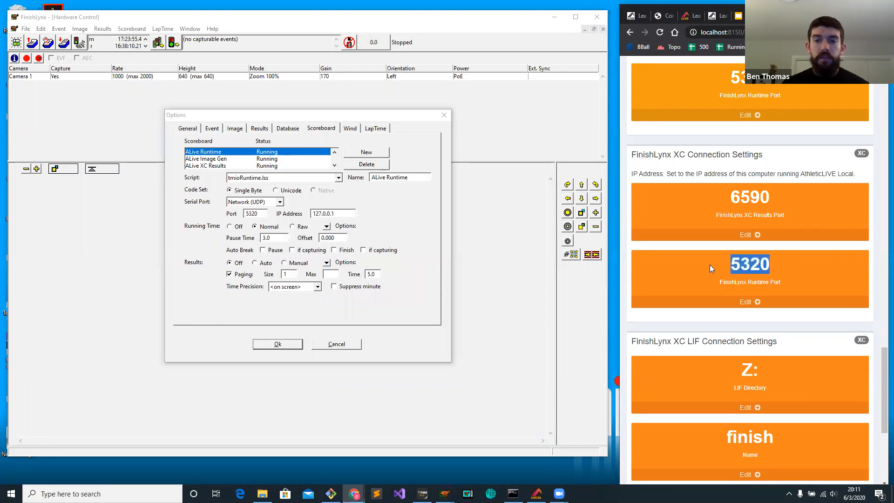
double_click(251, 214)
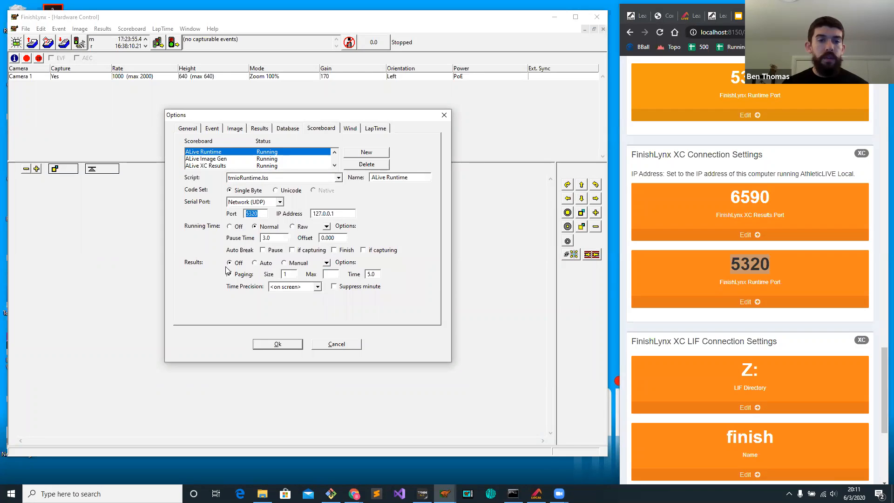
left_click(261, 227)
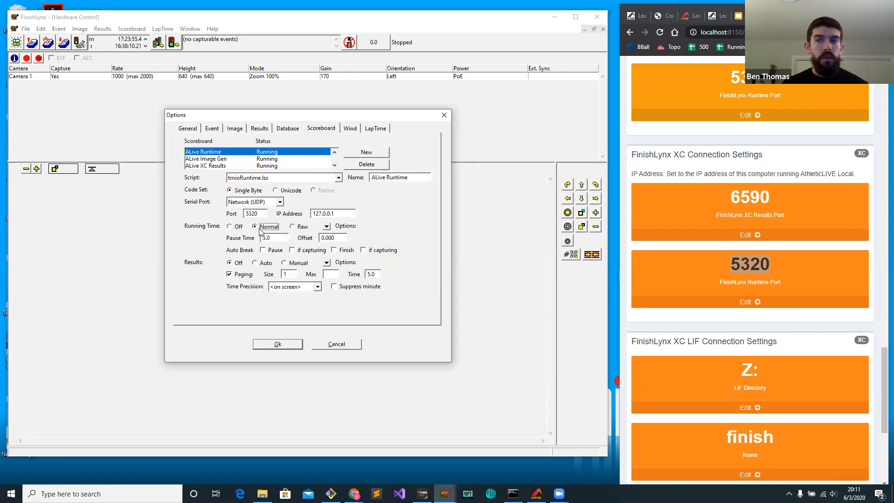
left_click(277, 344)
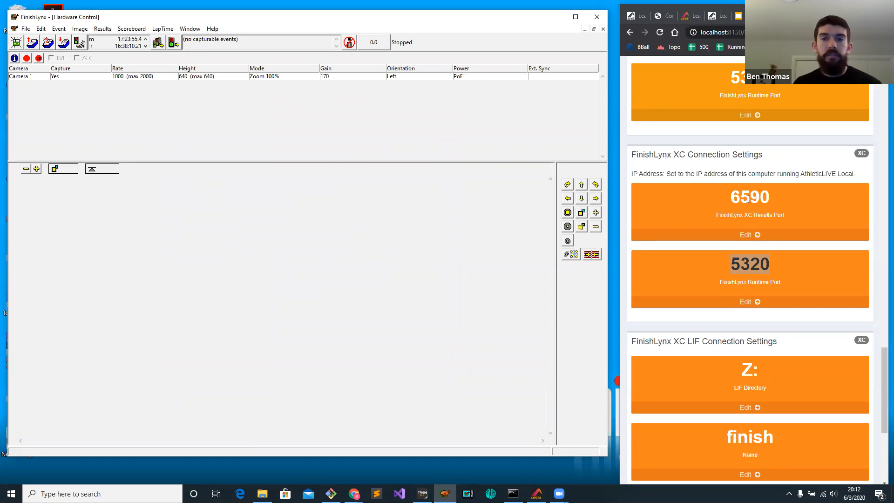
Load the Girls 5k Run CC event from the FinishLynx schedule and bring up the small meet's public live page.
left_click(788, 194)
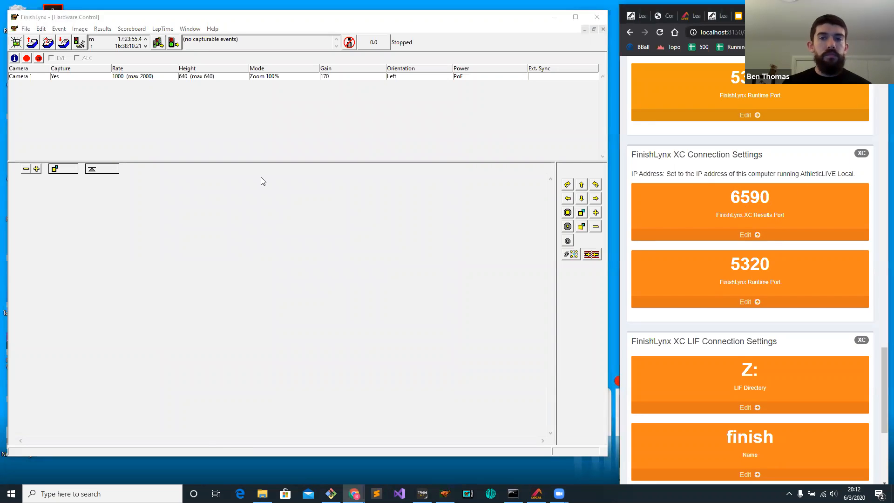
left_click(29, 28)
left_click(49, 49)
left_click(287, 249)
left_click(298, 261)
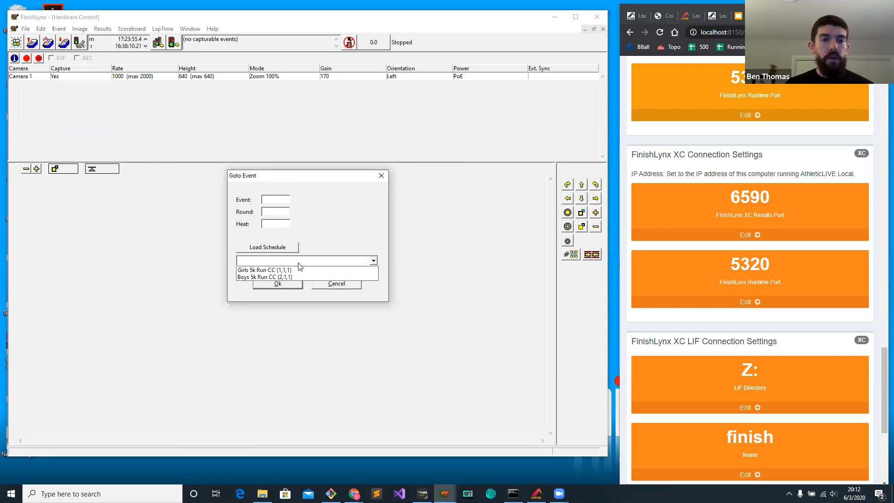
left_click(298, 271)
left_click(277, 283)
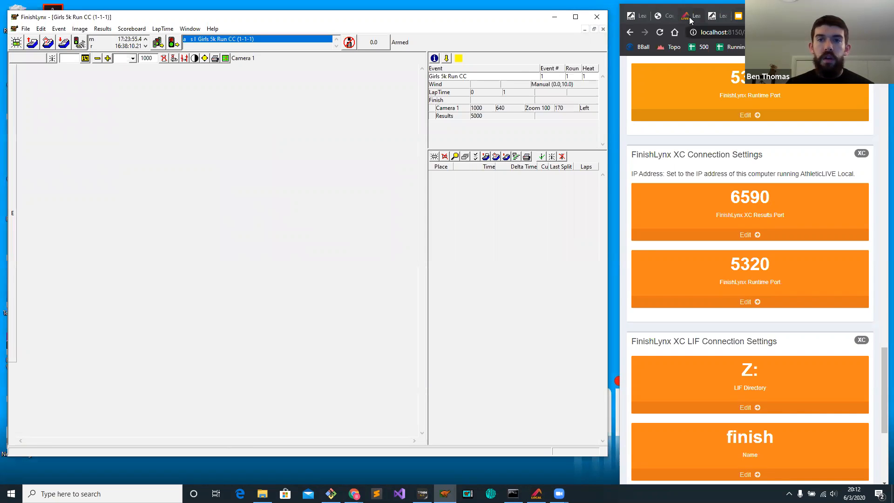
left_click(640, 18)
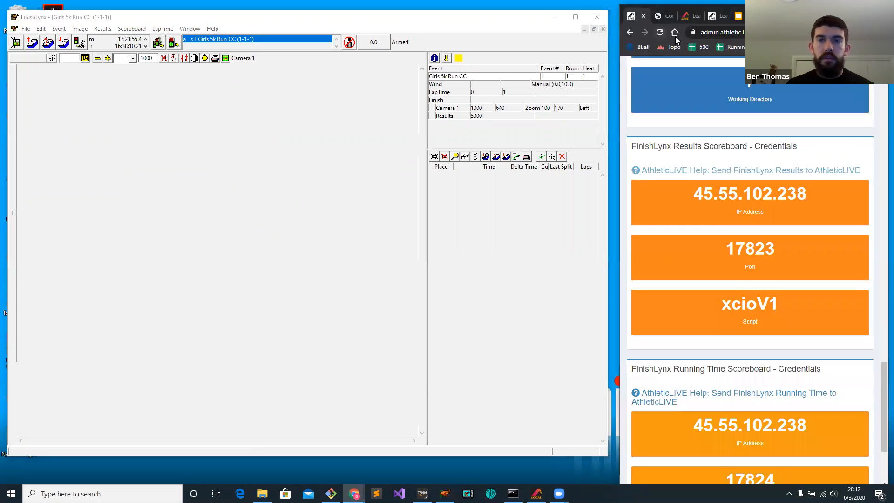
left_click(690, 16)
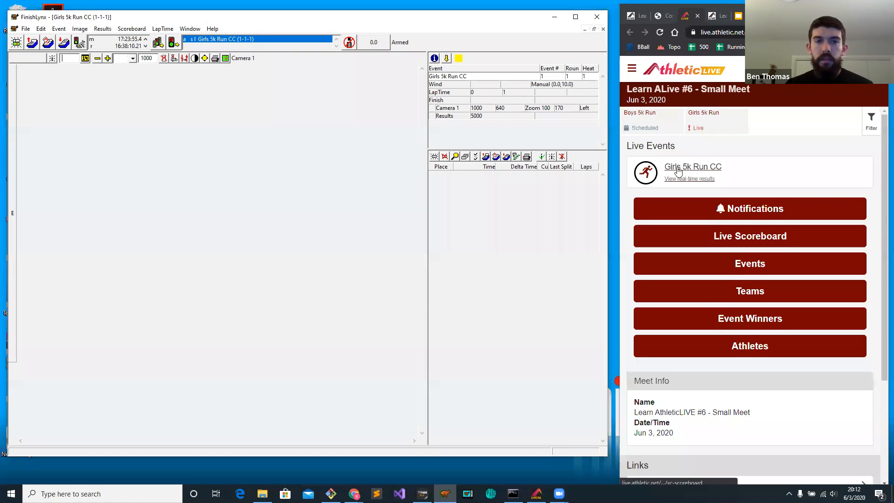
Start the Girls 5k Run CC race manually, capture a stretch of finish image, and show the event's live results page.
left_click(80, 43)
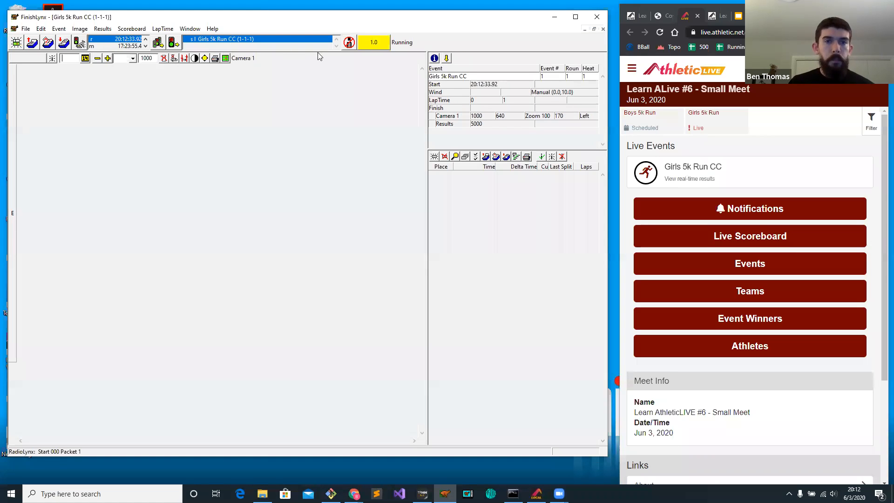
left_click(349, 43)
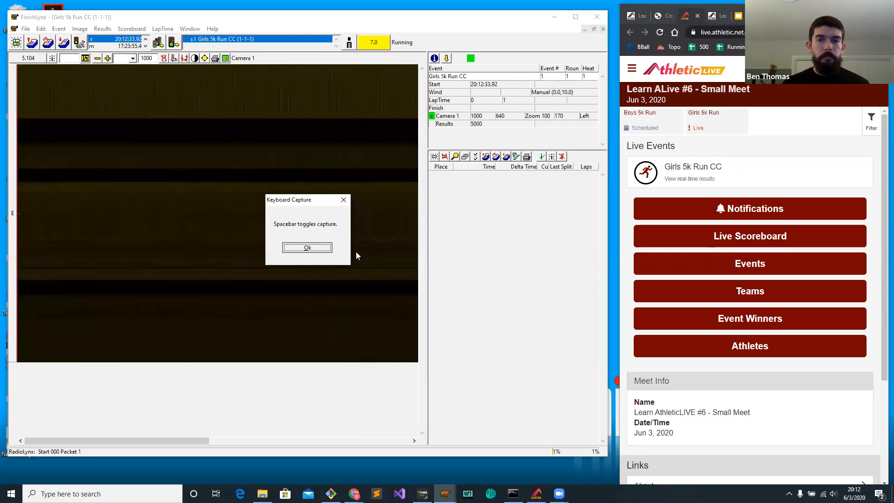
left_click(308, 248)
left_click(687, 178)
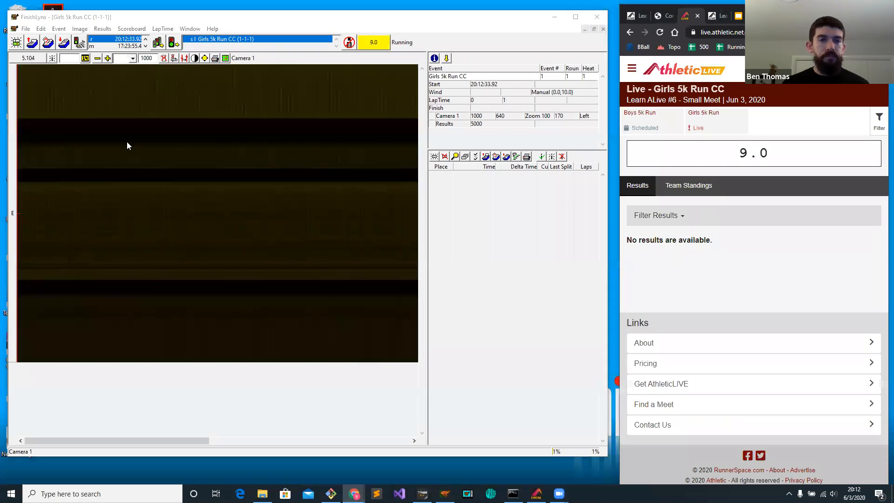
Record finishes in the captured image for athlete 301 at about 5.176 and athlete 320 at about 5.287.
left_click_drag(70, 138, 50, 137)
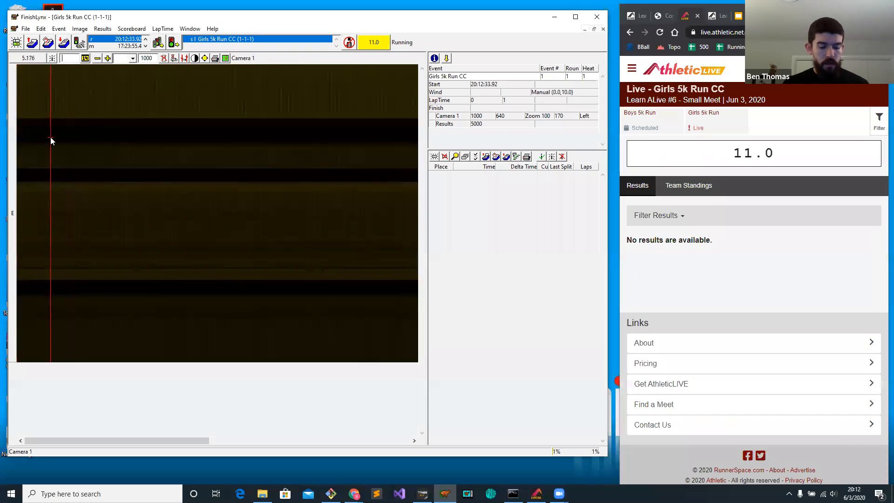
type("301")
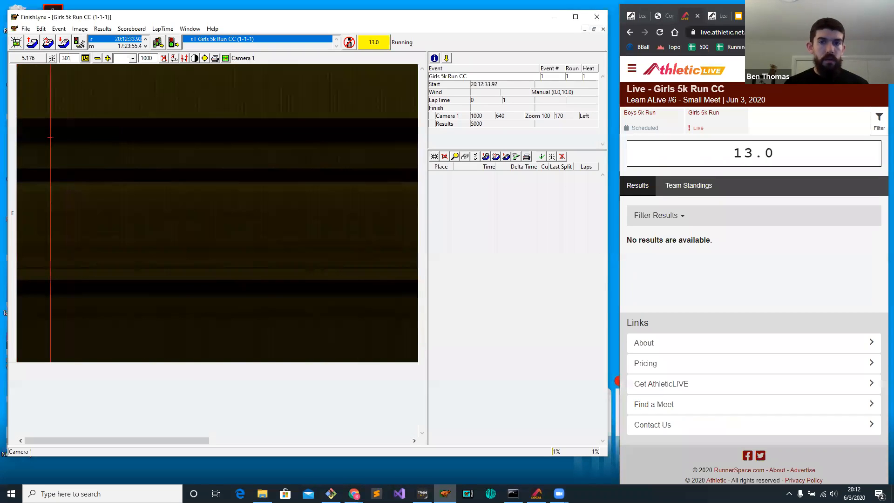
key("Return")
left_click(102, 159)
type("320")
key("Return")
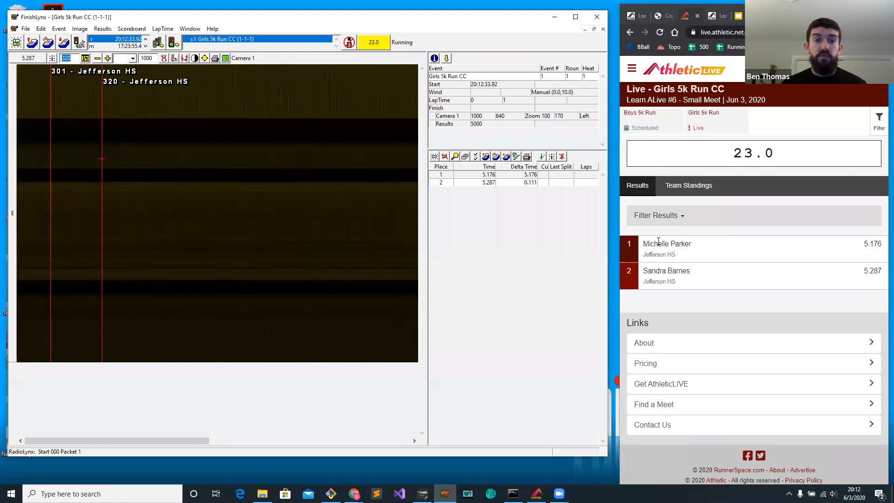
Record finishes for athlete 360 at about 5.449 and athlete 362 at about 5.619.
left_click(177, 189)
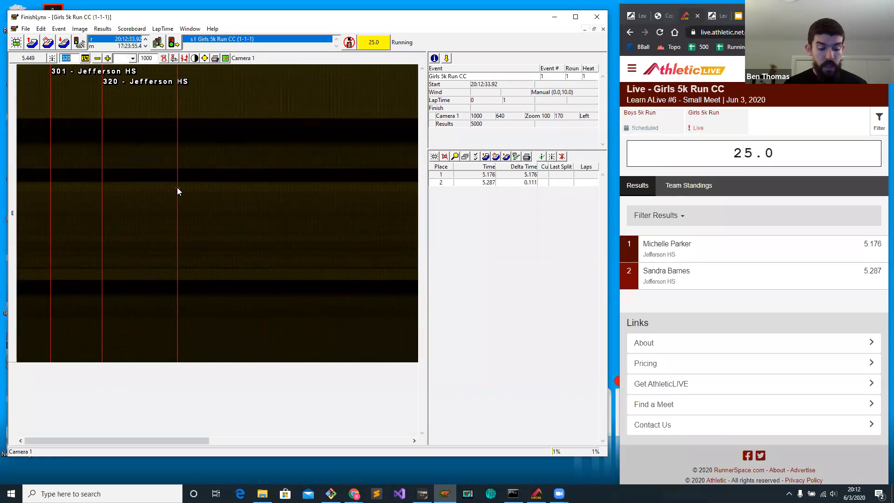
type("360")
key("Return")
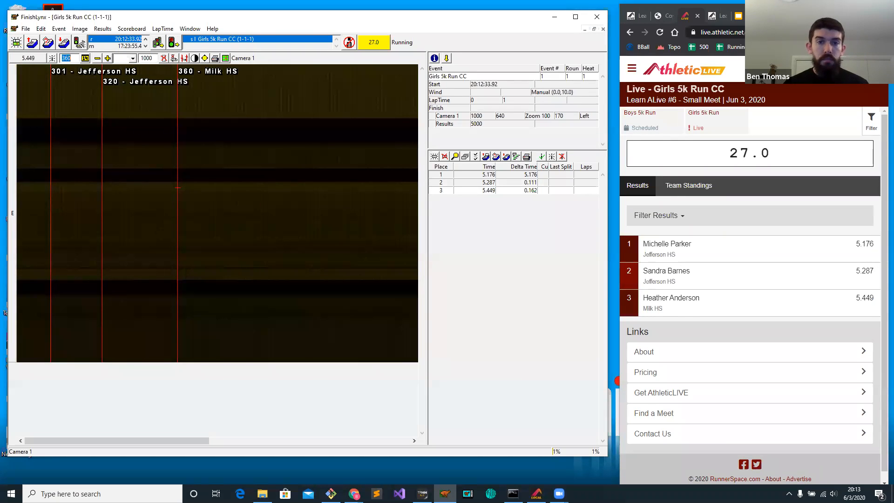
left_click(256, 166)
type("36")
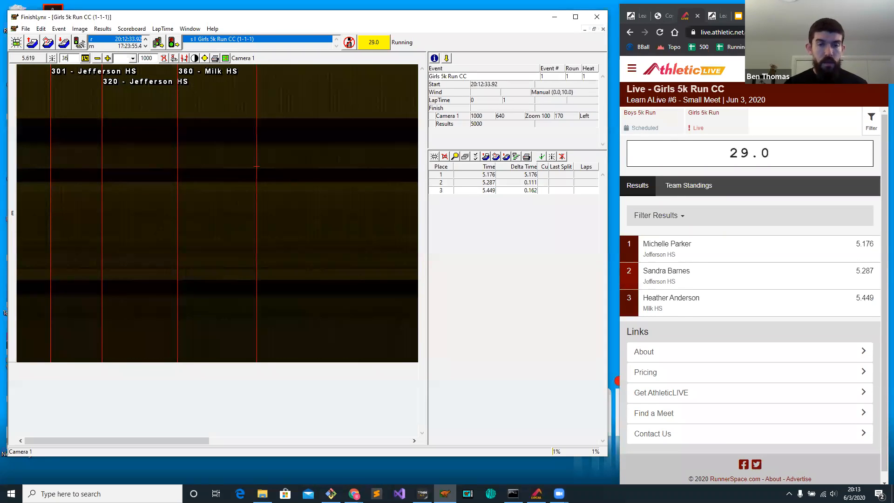
type("2")
key("Return")
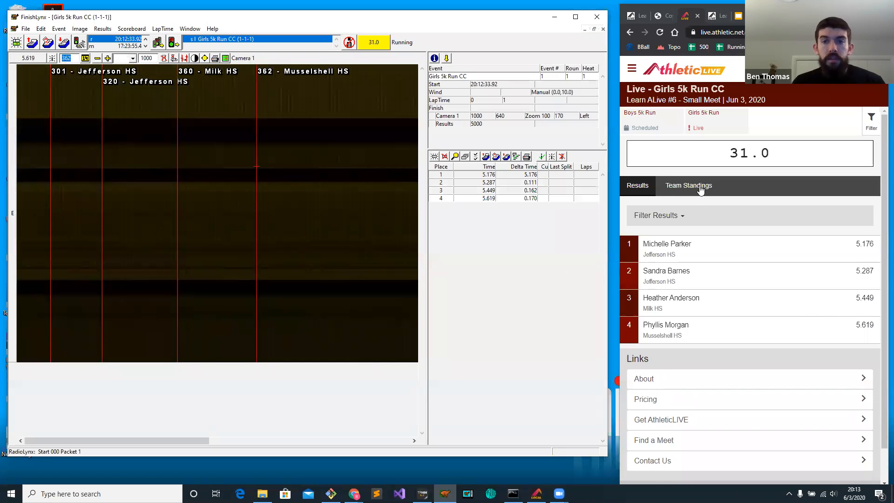
Show the event's live team standings and reveal the Id column in the FinishLynx results list.
left_click(678, 191)
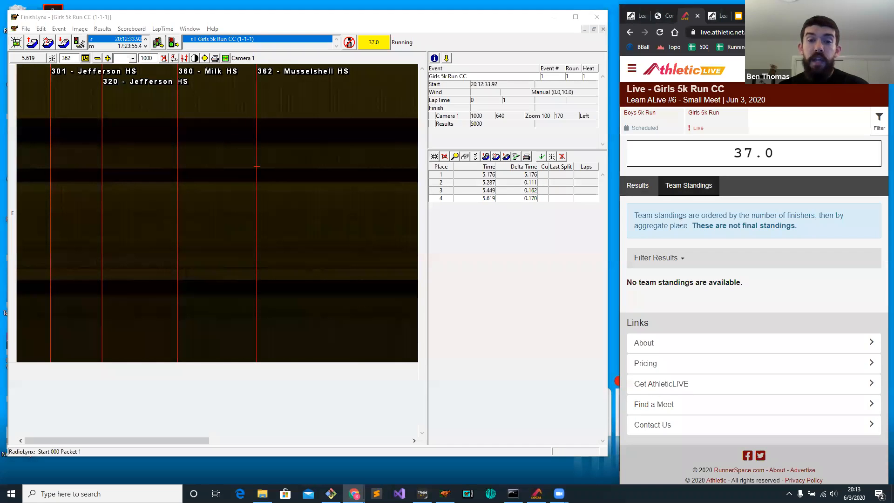
left_click_drag(454, 167, 477, 167)
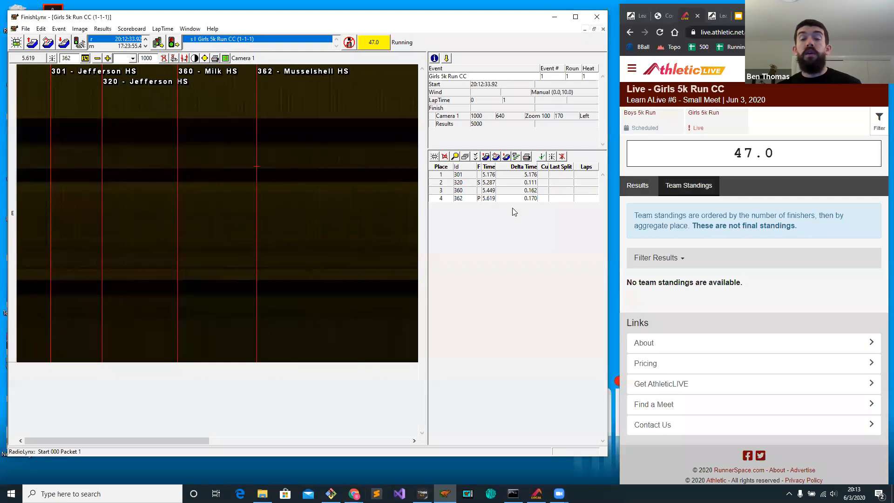
Record finishes for athletes 305, 306 and 307 at about 5.728, 5.856 and 5.894, and check Jefferson HS's live team score.
left_click(307, 185)
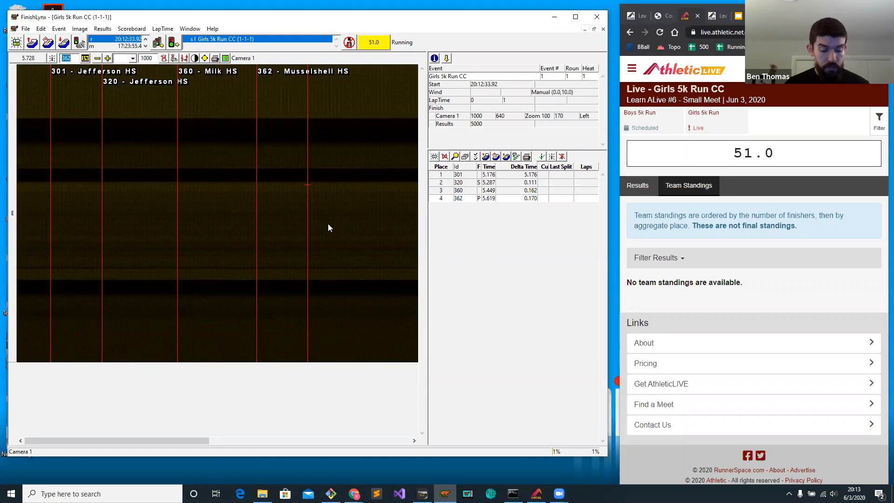
type("305")
key("Return")
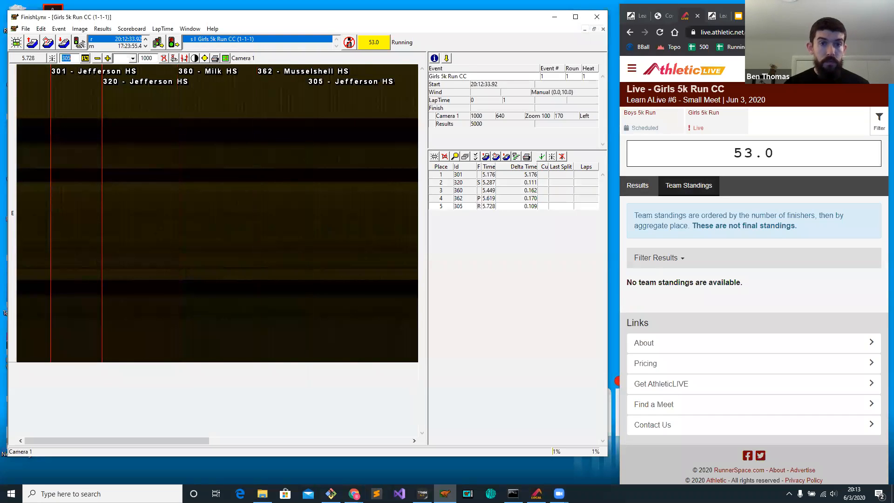
left_click(367, 213)
type("306")
key("Return")
left_click(385, 204)
type("307")
key("Return")
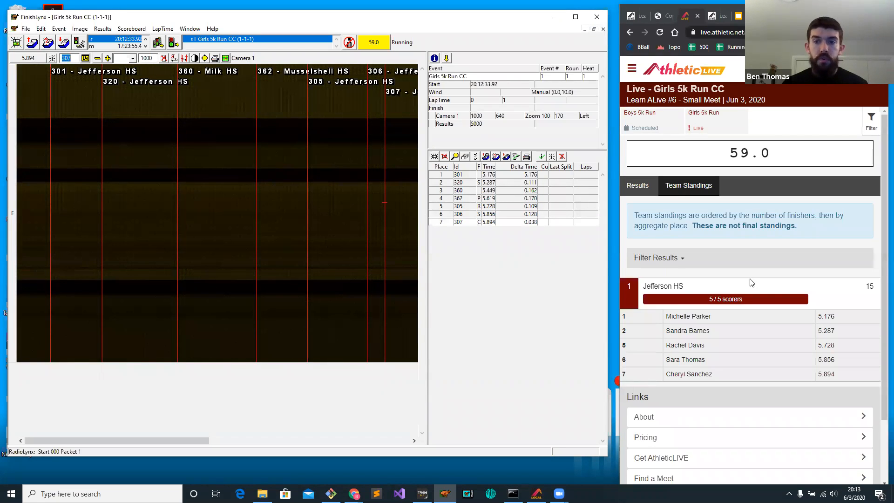
double_click(869, 286)
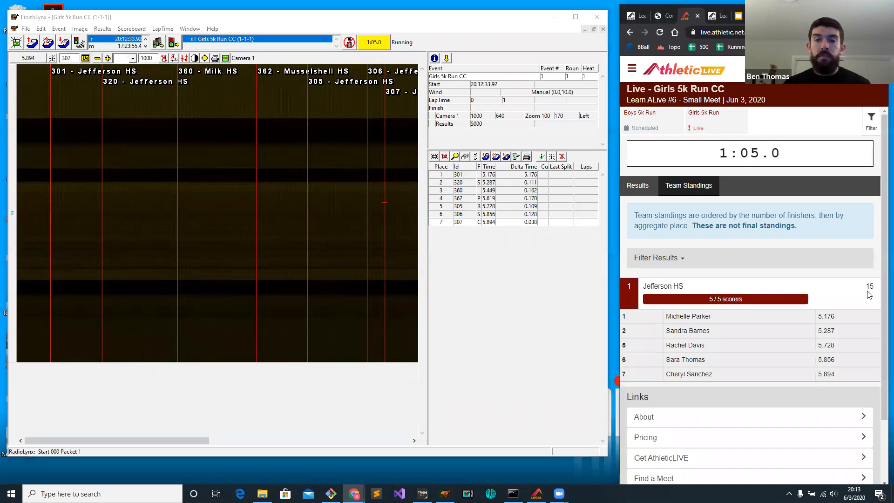
left_click(879, 295)
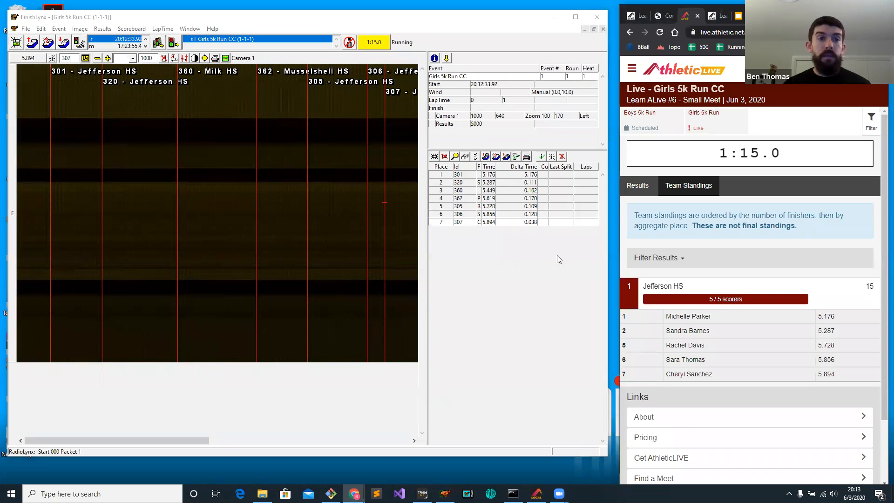
Record finishes between the existing ones for athlete 361 at about 5.362 and athlete 370 at about 5.759.
left_click(137, 211)
type("361")
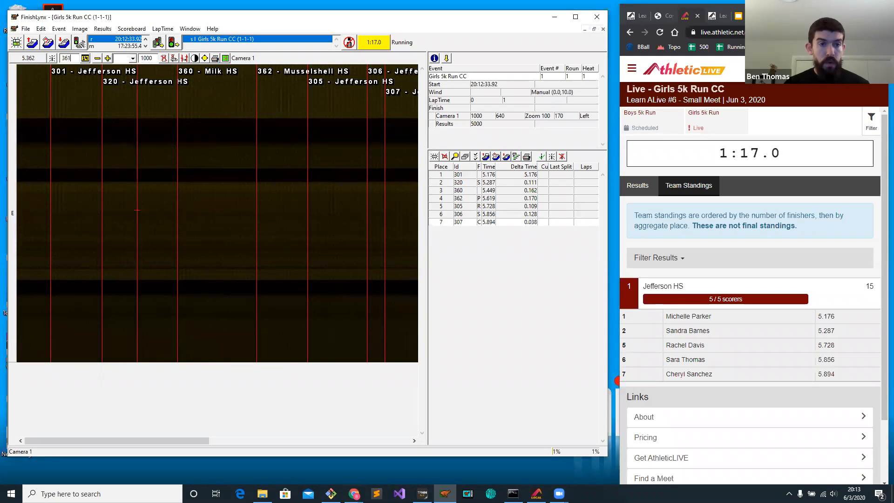
key("Return")
left_click(322, 179)
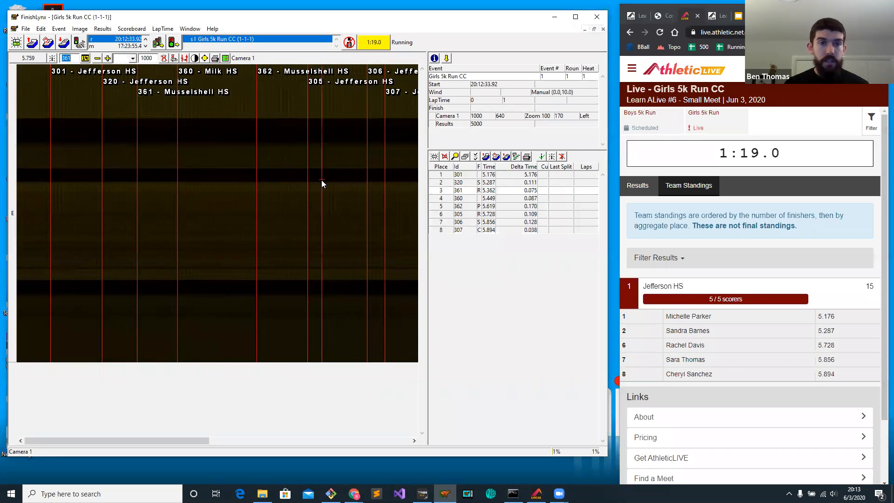
type("37")
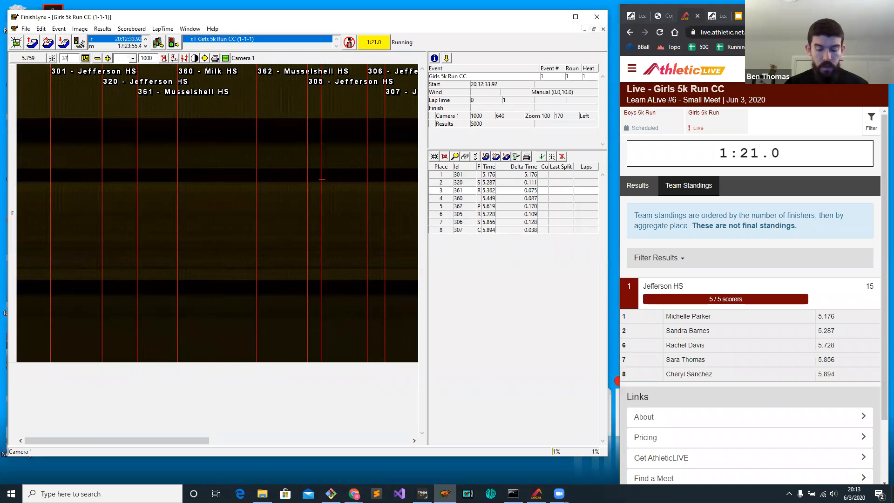
type("0")
key("Return")
Record finishes further along the image for athlete 380 at about 6.144 and athlete 345 at about 6.035.
left_click(404, 158)
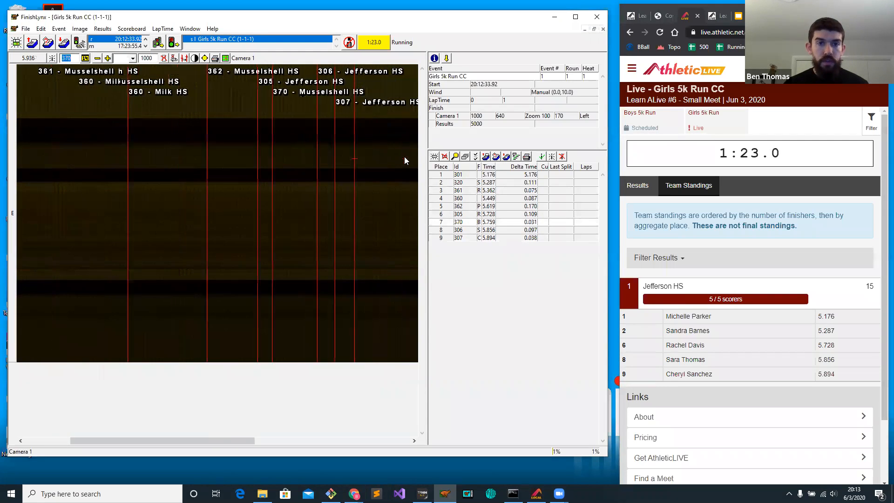
left_click(351, 154)
type("3")
key("Return")
left_click(301, 136)
type("34")
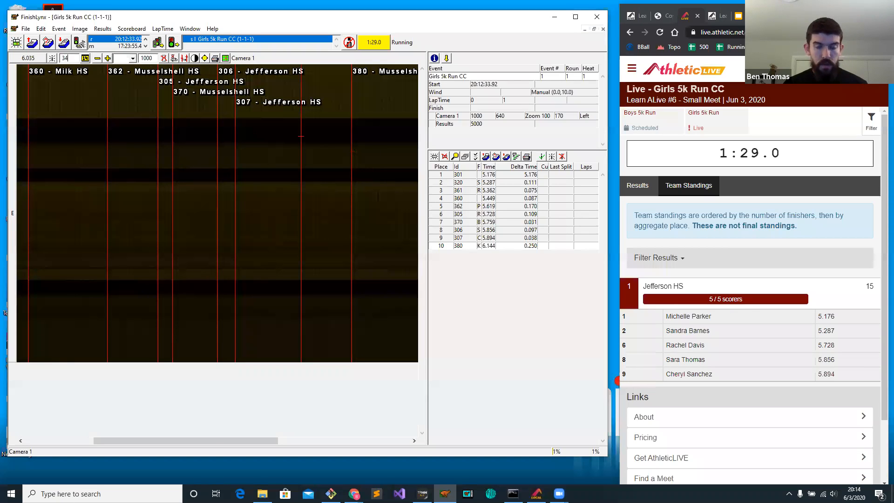
type("5")
key("Return")
Reveal the Affiliation column in the results list and record a finish for athlete 386 at about 6.207.
left_click(317, 136)
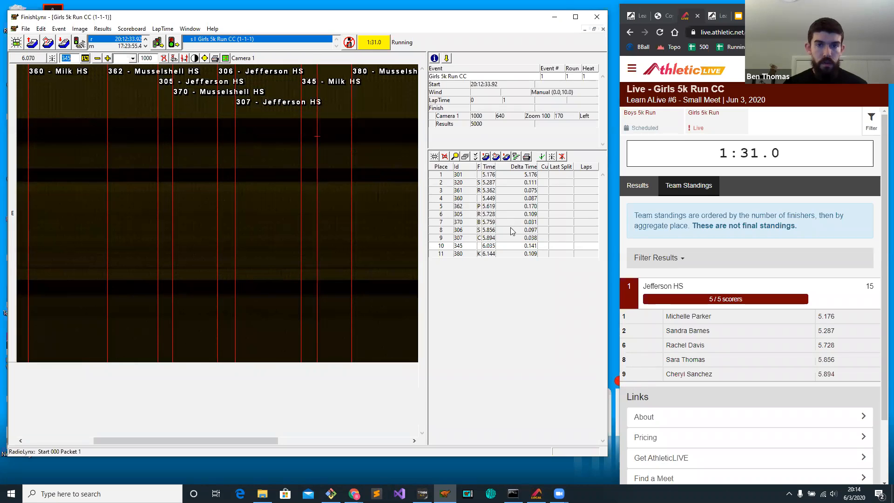
mouse_move(474, 165)
left_mouse_down()
mouse_move(450, 167)
mouse_move(490, 166)
left_mouse_up()
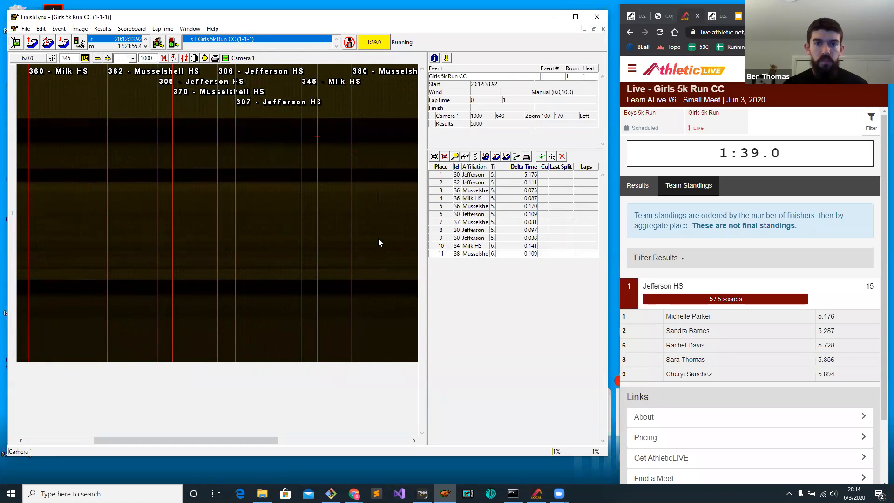
left_click(381, 223)
type("386")
key("Return")
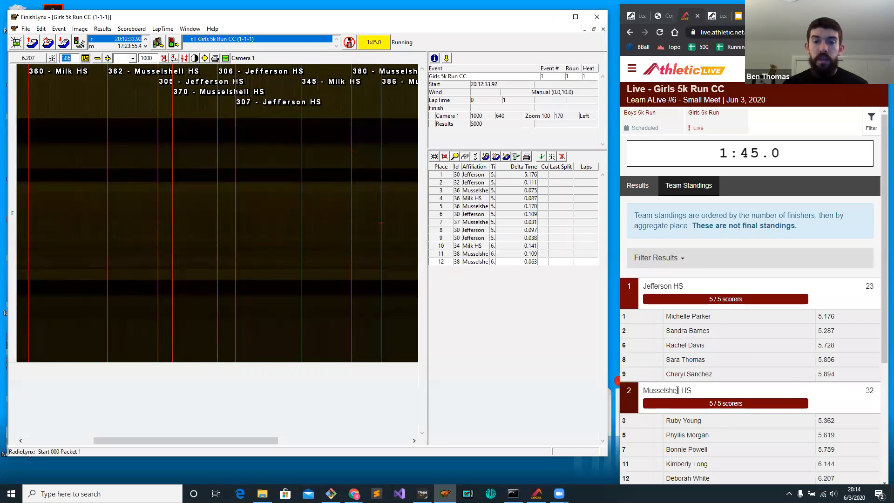
Compare the team scores of Jefferson HS and Musselshell HS in the live standings.
scroll(861, 225, "down", 1)
left_click(867, 228)
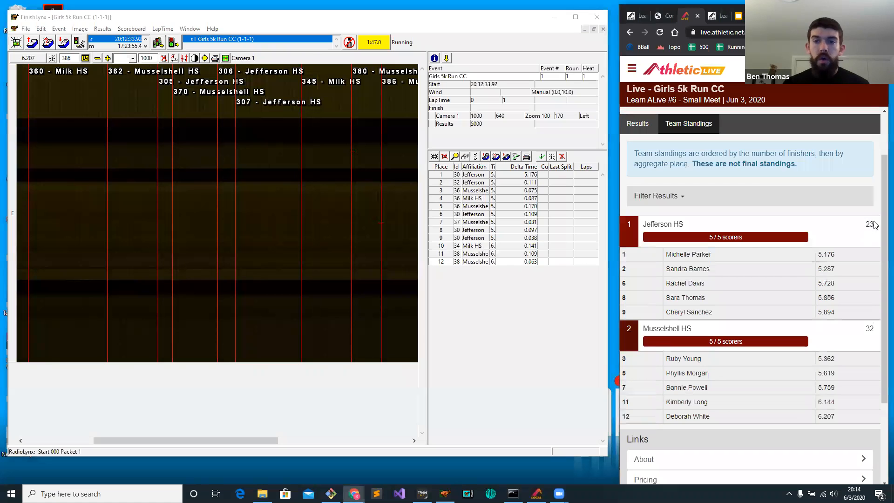
double_click(869, 328)
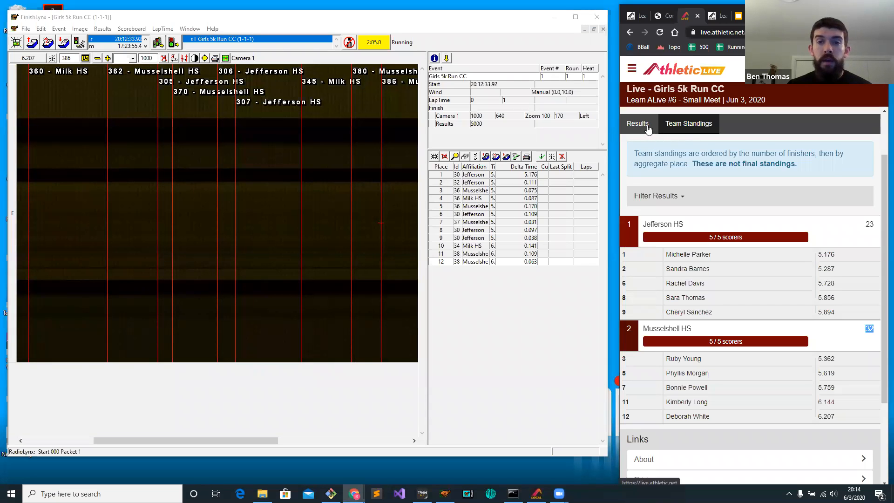
Filter the team standings by "jeff", replace the filter with part of an athlete's surname, and examine that athlete's row.
left_click(665, 191)
left_click(693, 223)
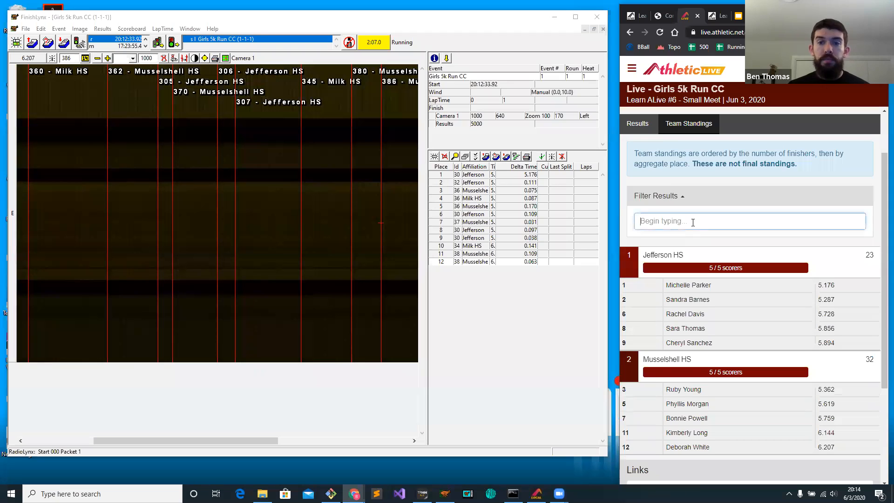
type("jeff")
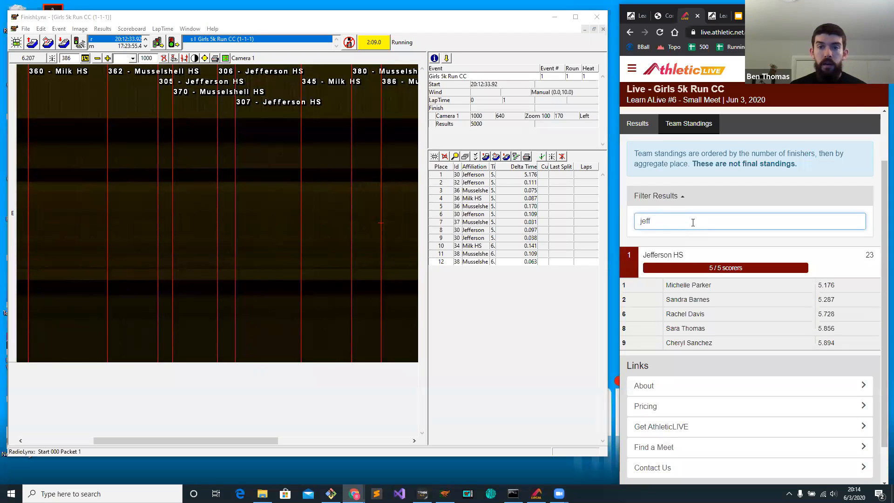
key("BackSpace")
key("BackSpace")
key("BackSpace")
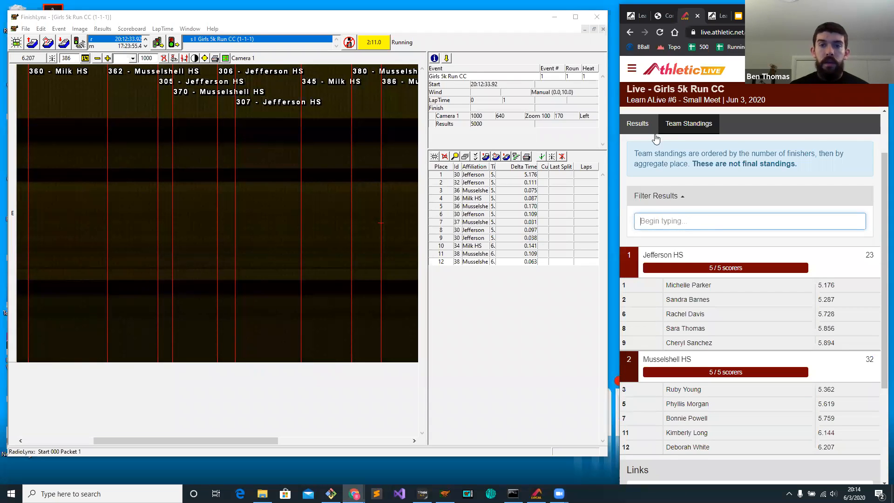
type("barn")
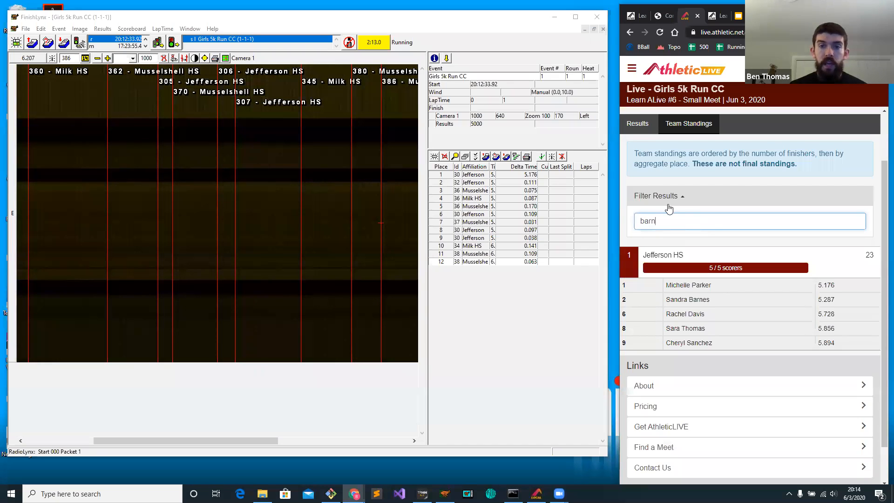
triple_click(669, 299)
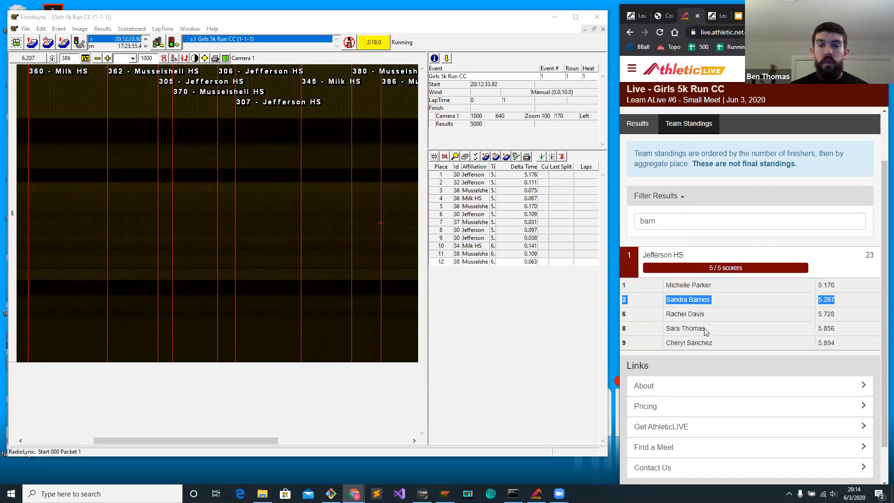
left_click(694, 303)
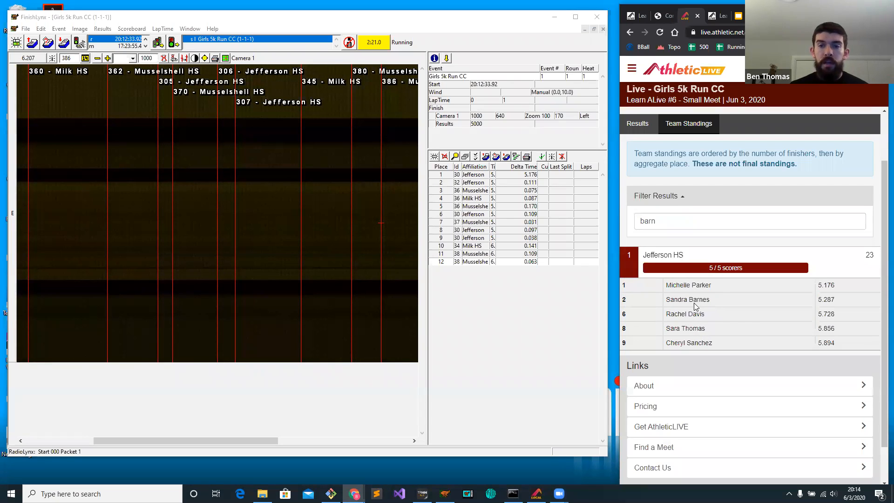
scroll(308, 277, "down", 2)
Record a finish for athlete 382 at about 6.297 and clear the name filter in the live team standings.
left_click(336, 241)
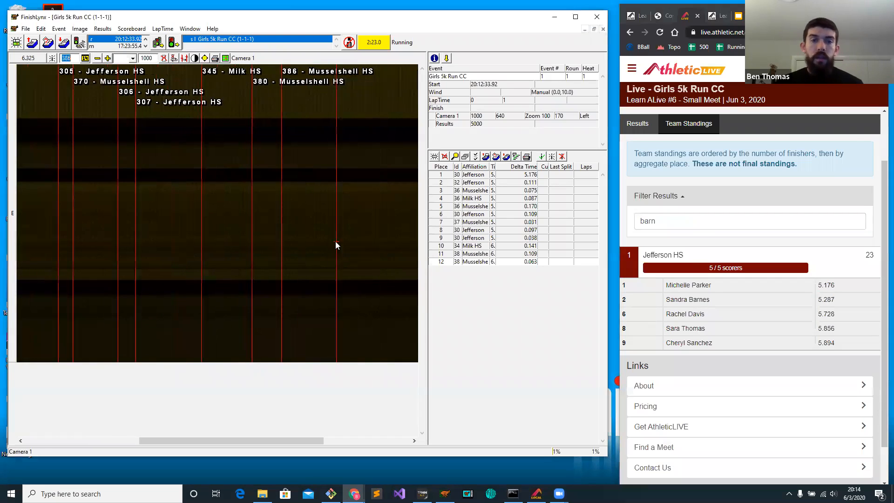
left_click(326, 242)
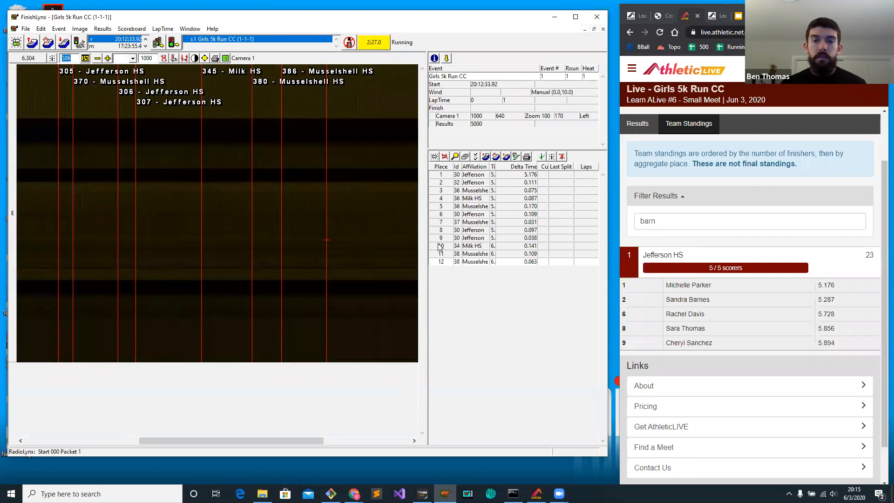
left_click(323, 209)
type("382")
key("Return")
left_click(365, 200)
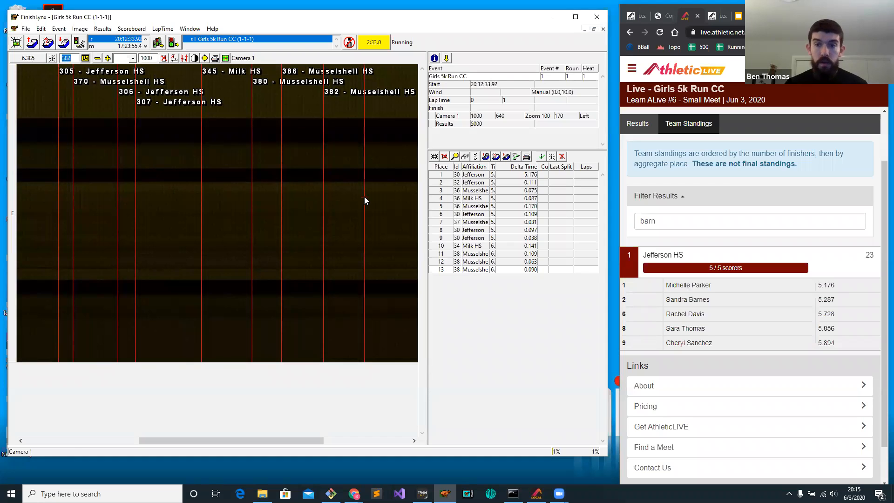
left_click(628, 222)
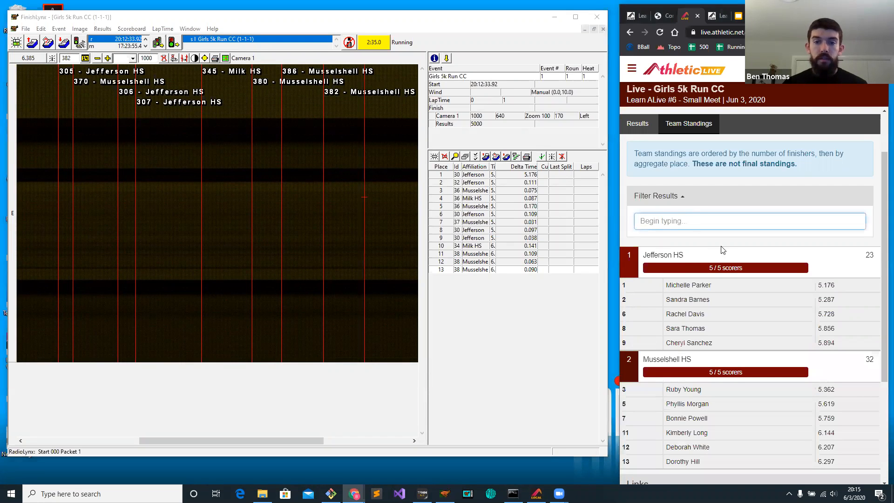
scroll(722, 250, "down", 1)
Record finishes for athlete 383 at about 6.417 and athlete 384 at about 6.456.
left_click(379, 143)
type("3")
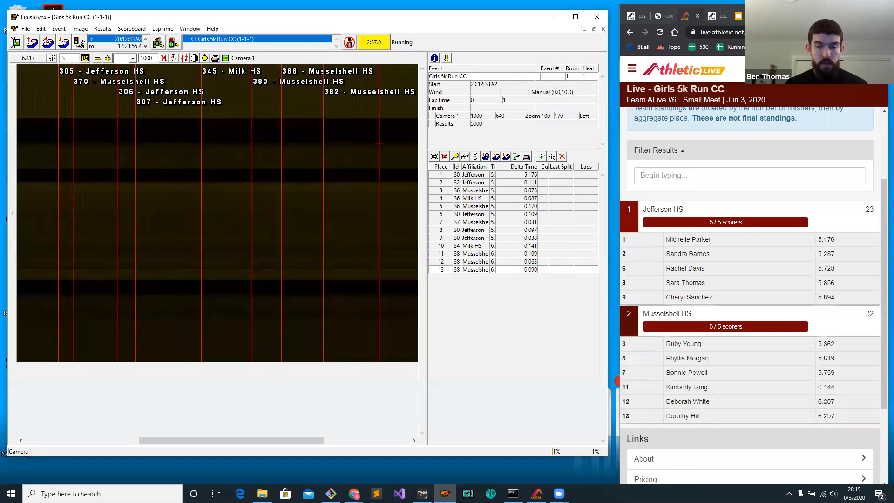
type("83")
key("Return")
left_click(396, 135)
type("384")
key("Return")
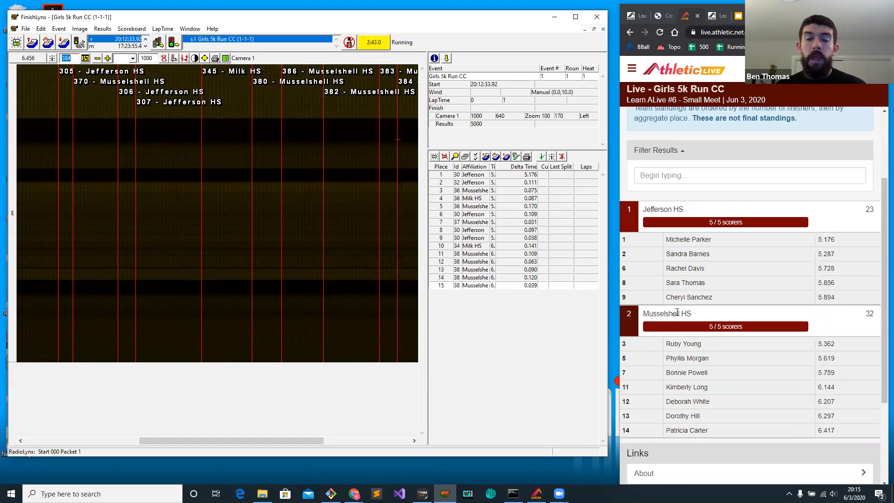
Compare the individual results with the team standings of the Girls 5k Run on the live page.
left_click(638, 16)
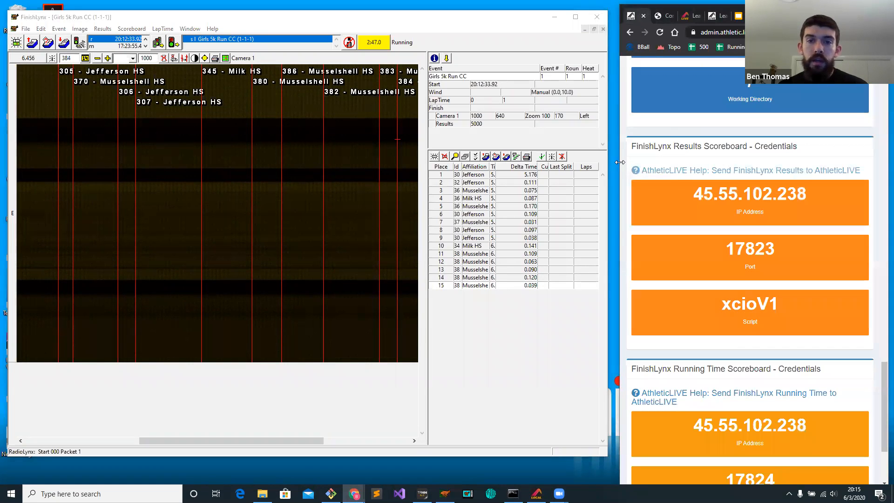
left_click(687, 17)
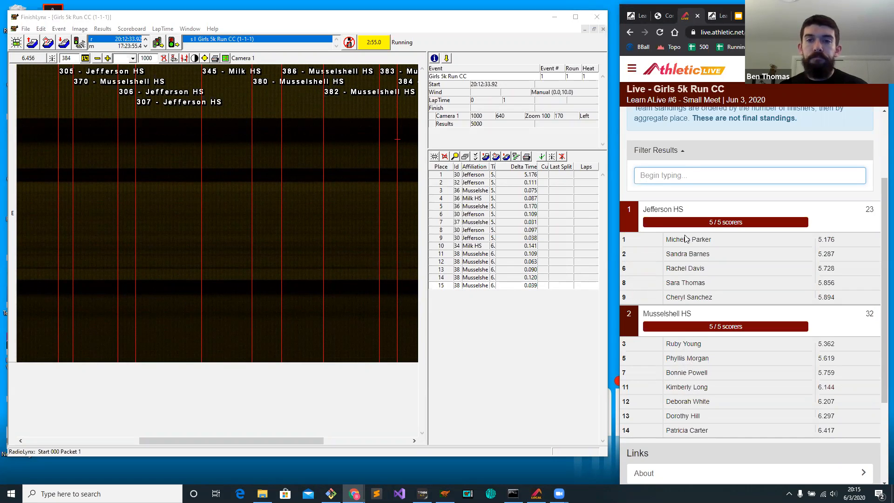
scroll(683, 175, "up", 3)
left_click(684, 259)
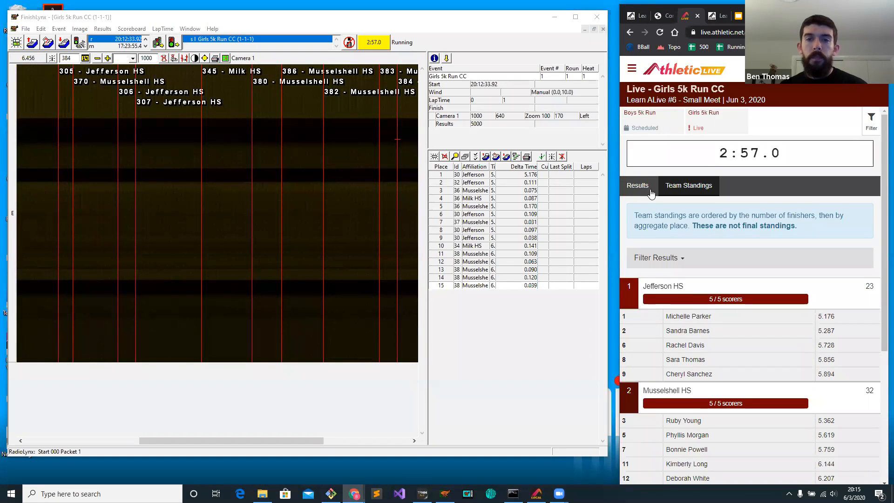
left_click(646, 185)
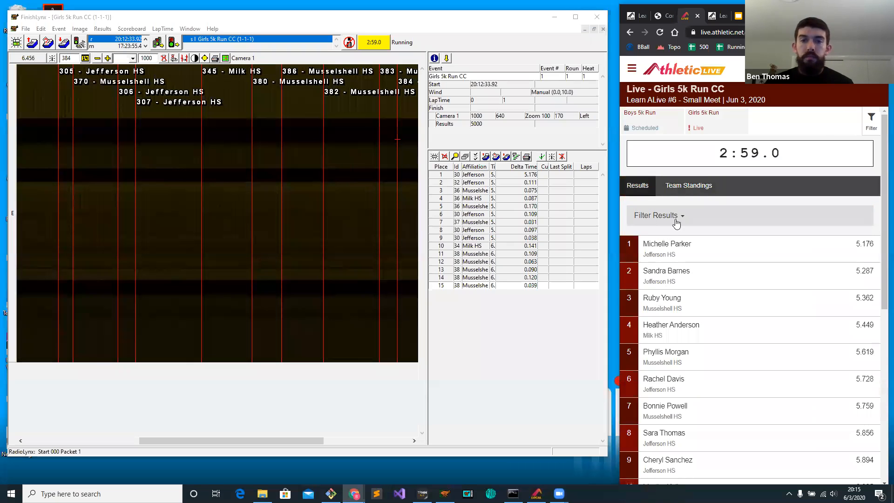
left_click(675, 187)
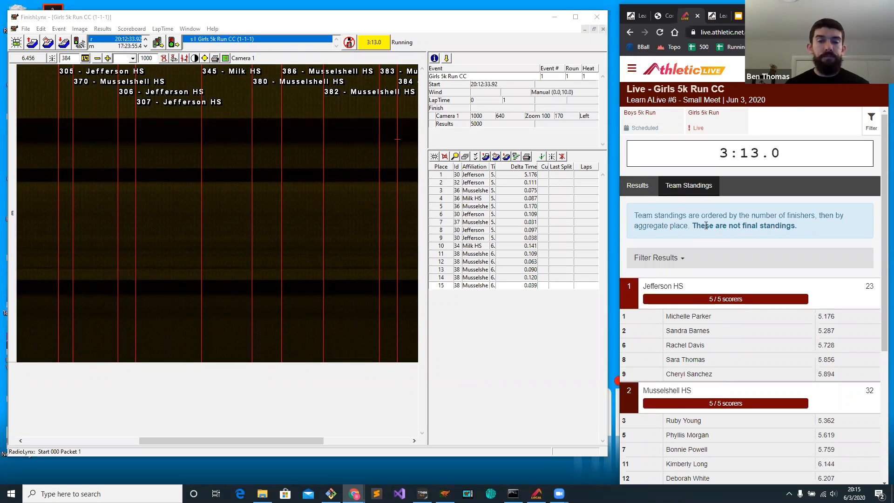
Open and start the Boys 5k Run event and capture a finish-line image with Camera 1.
left_click(126, 93)
left_click(64, 42)
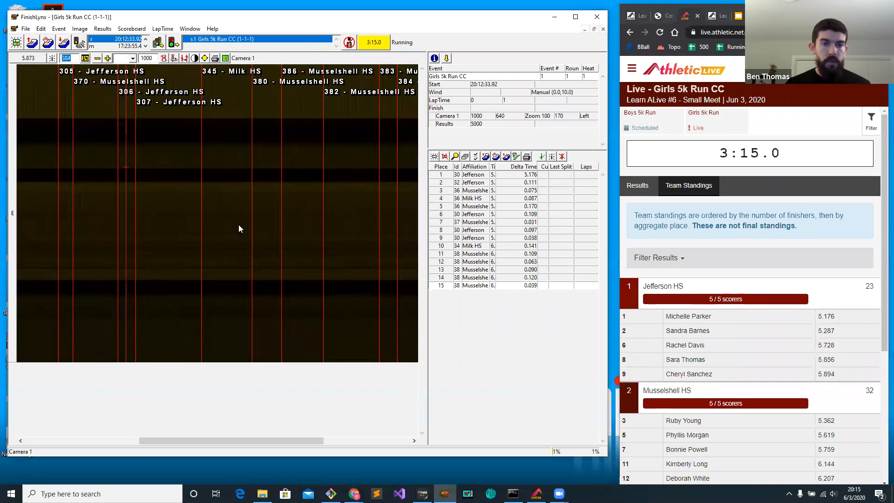
left_click(375, 269)
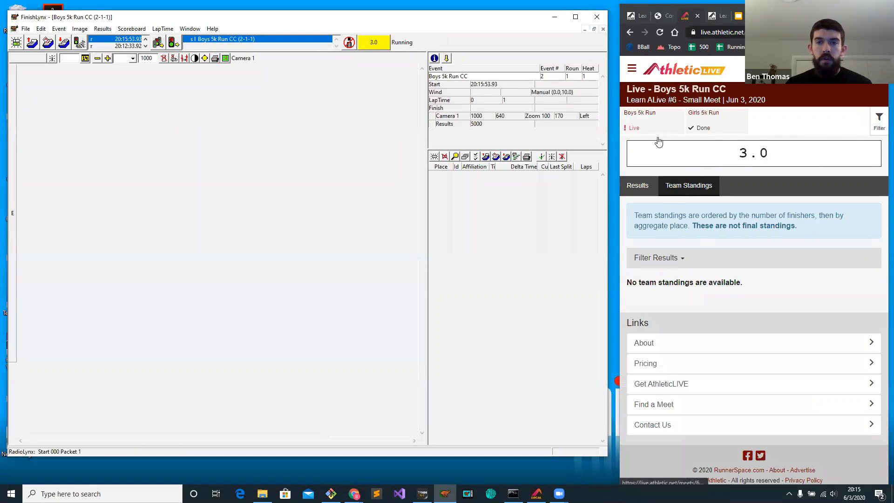
left_click(349, 42)
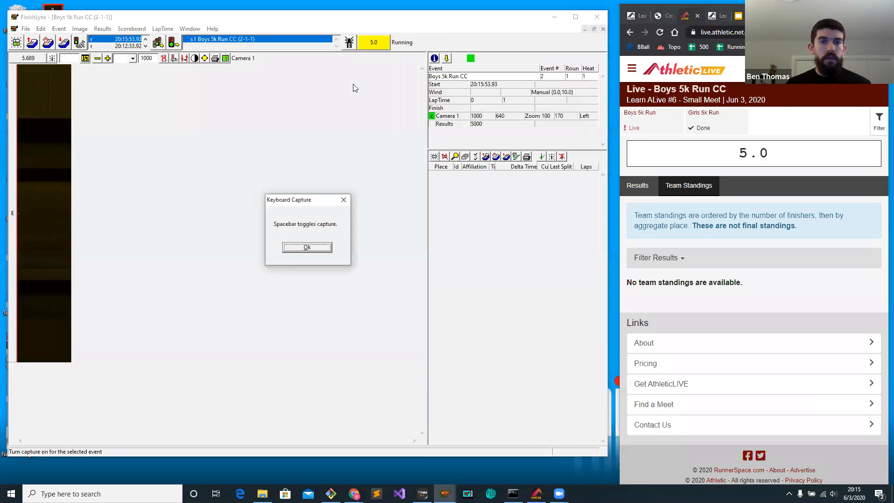
left_click(307, 247)
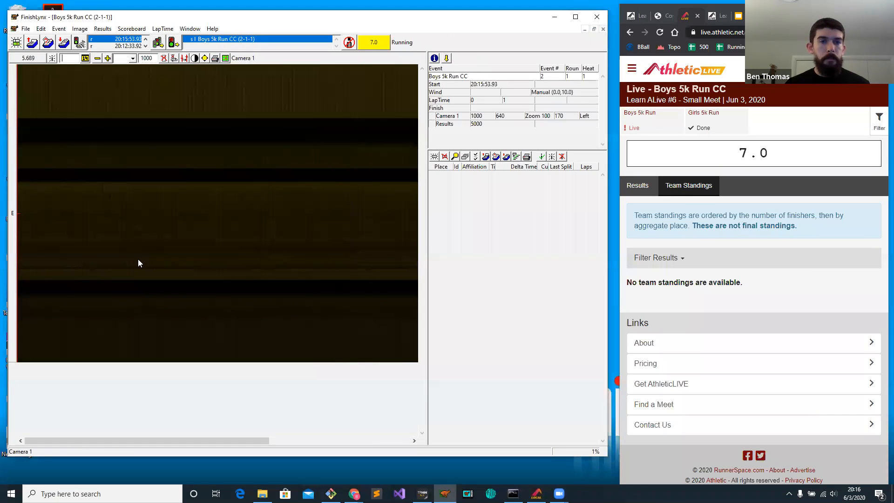
Record finishes for athlete 1 at about 5.770 and athlete 2 at about 5.891, and check them in the live individual results.
left_click(55, 200)
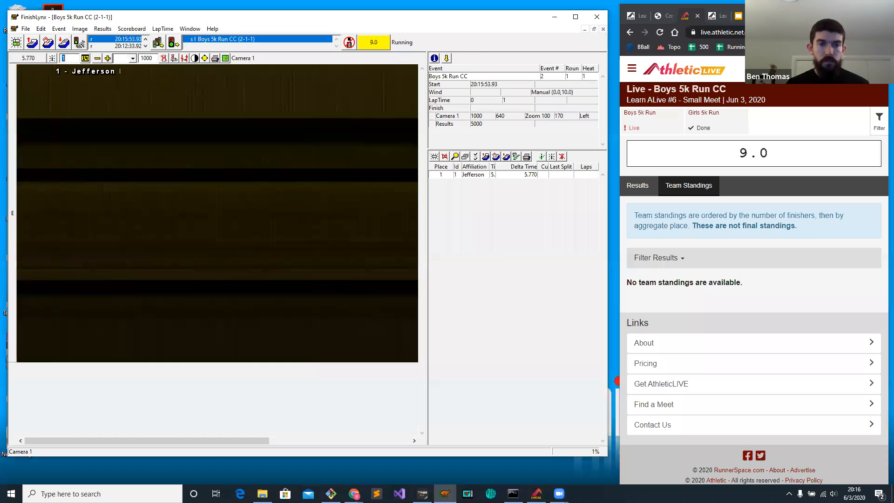
type("2")
left_click(111, 187)
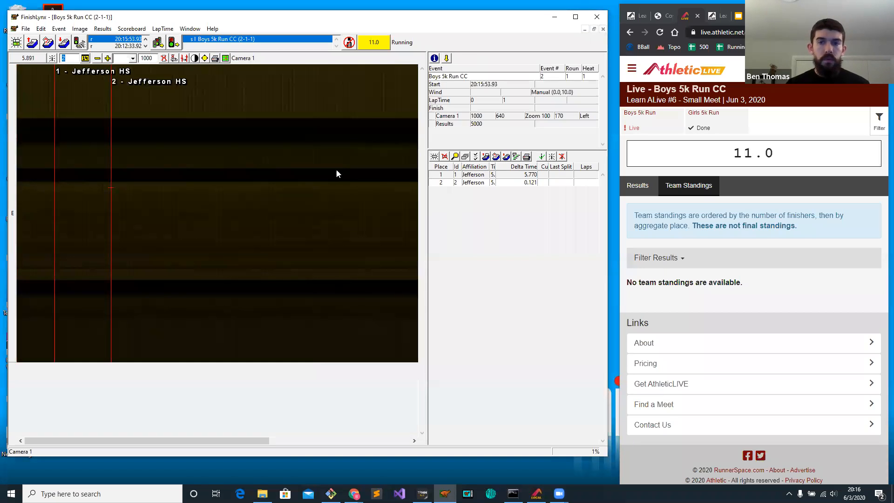
left_click(633, 184)
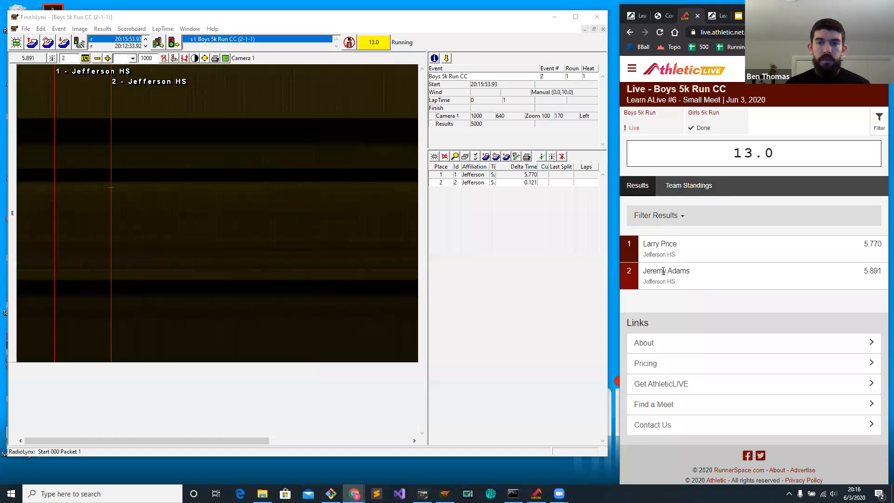
left_click(685, 186)
Record finishes for athlete 3 at about 5.938 and athlete 4 at about 6.152.
left_click(132, 150)
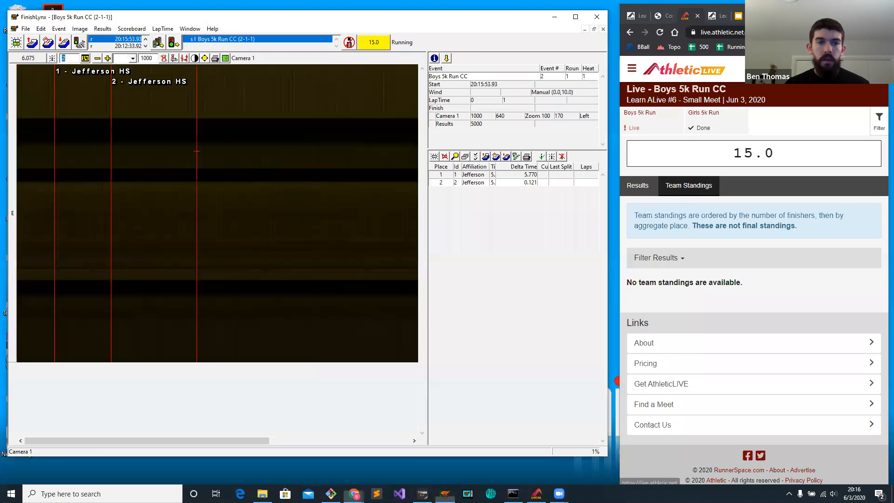
left_click(233, 121)
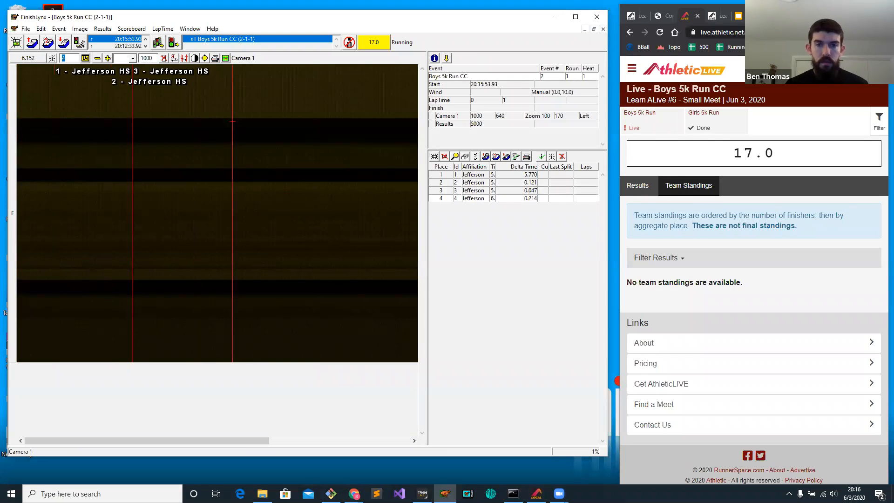
left_click(296, 139)
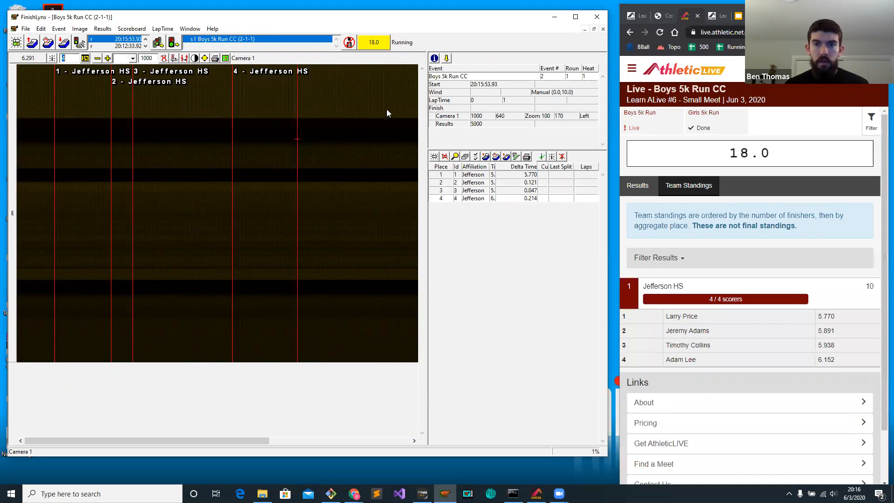
Open the Boys 5k Run for editing through the meet's event management and save its event settings.
left_click(636, 16)
scroll(706, 229, "up", 15)
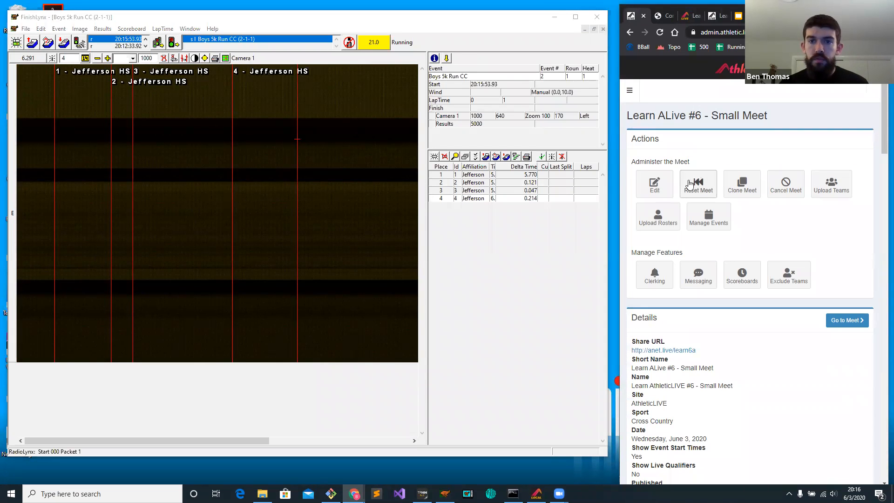
left_click(652, 183)
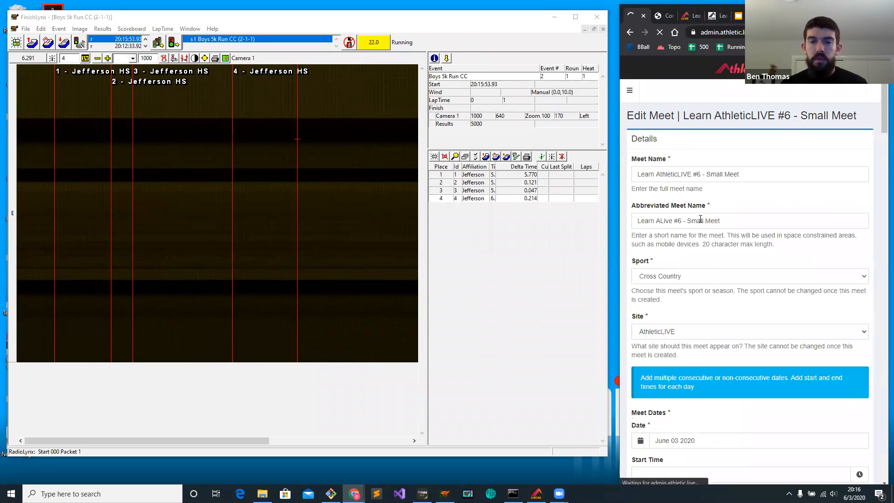
left_click(630, 33)
left_click(719, 215)
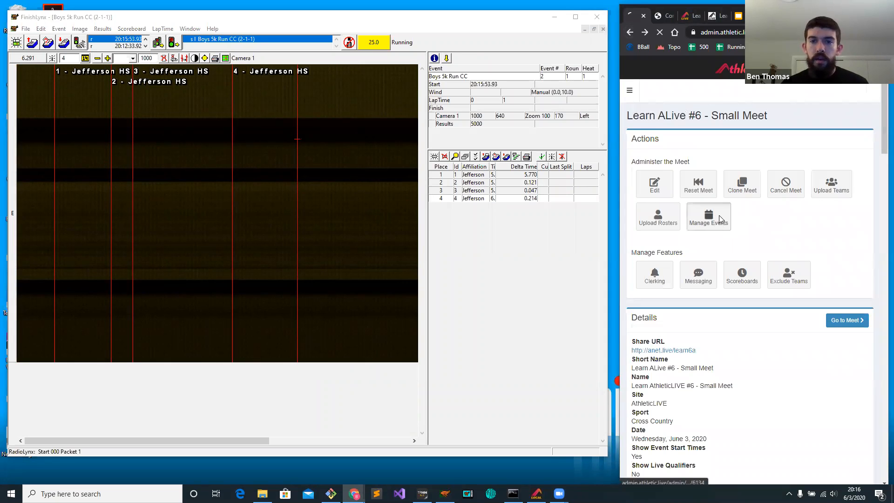
left_click_drag(700, 222, 731, 240)
left_click(731, 240)
left_click(850, 212)
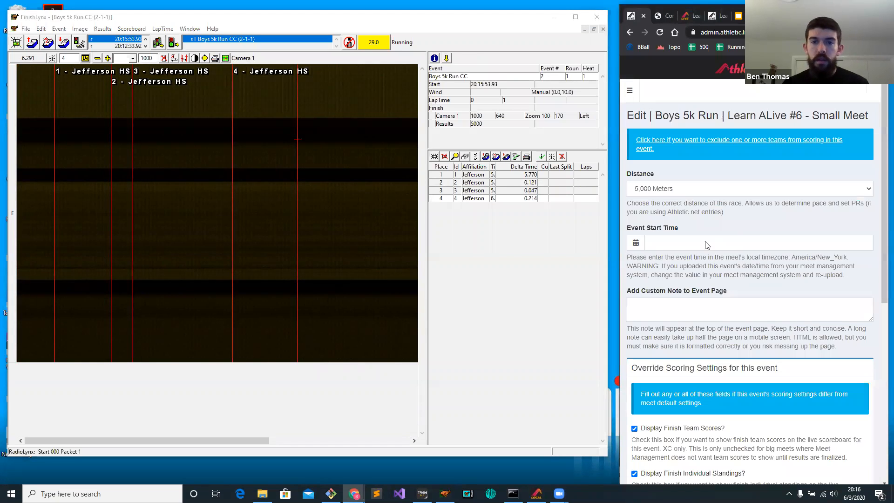
scroll(705, 243, "down", 7)
left_click(650, 443)
key("ctrl+3")
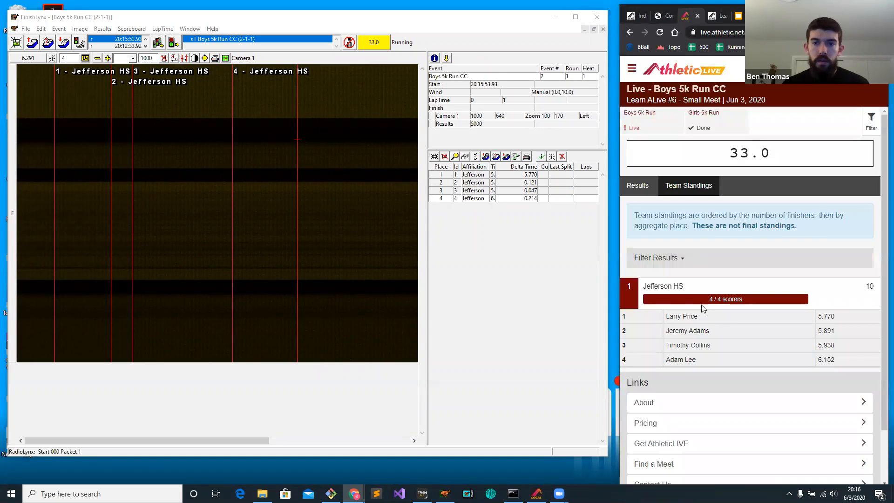
Record a finish for athlete 31 of Milk HS about 0.167 behind athlete 4.
left_click(503, 230)
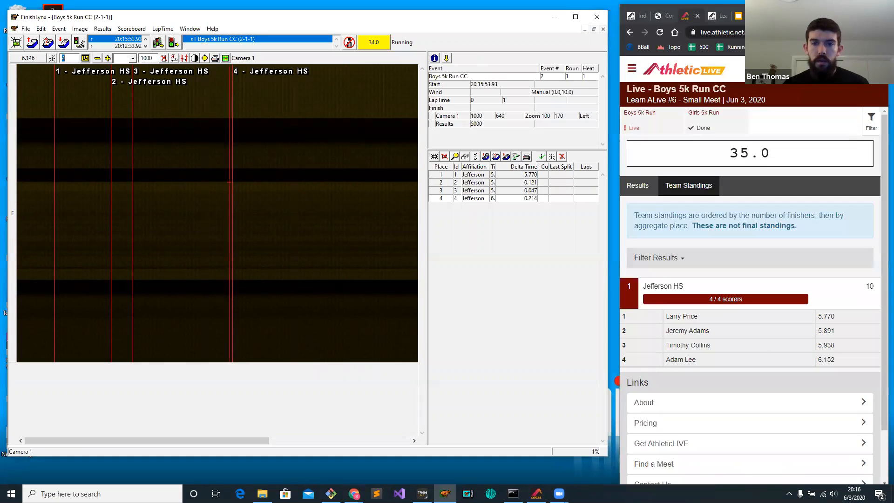
type("31")
key("Return")
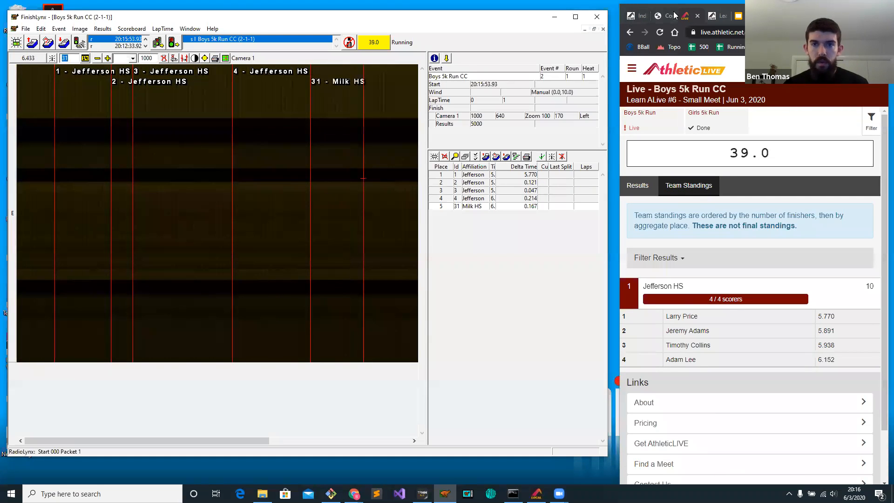
Open the meet's edit form in AthleticLIVE and examine its Scoring settings.
left_click(639, 17)
left_click(630, 90)
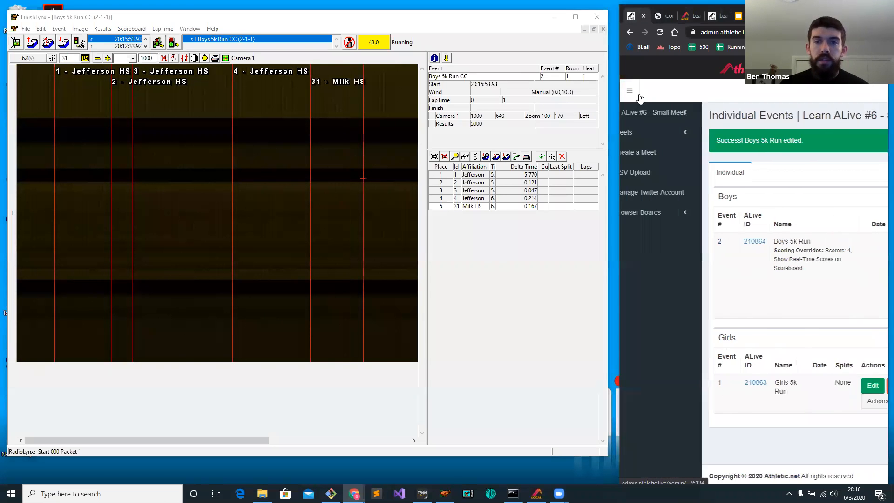
left_click(647, 142)
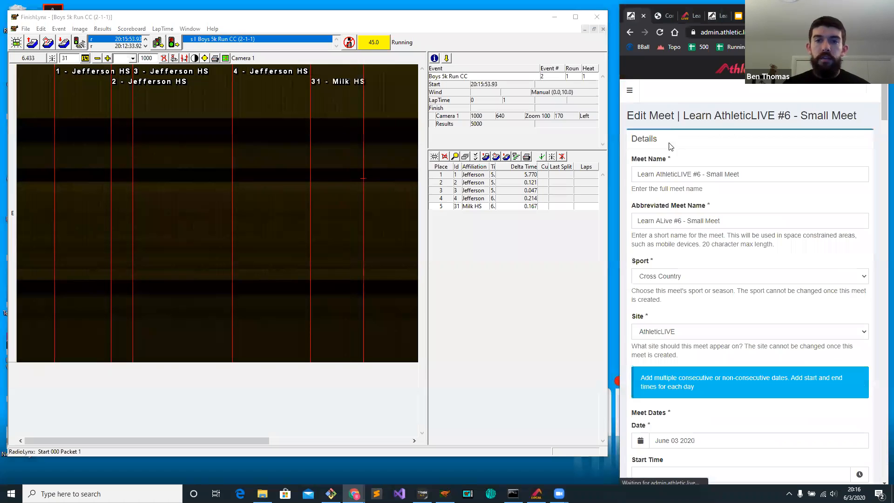
scroll(688, 157, "down", 6)
scroll(688, 159, "down", 20)
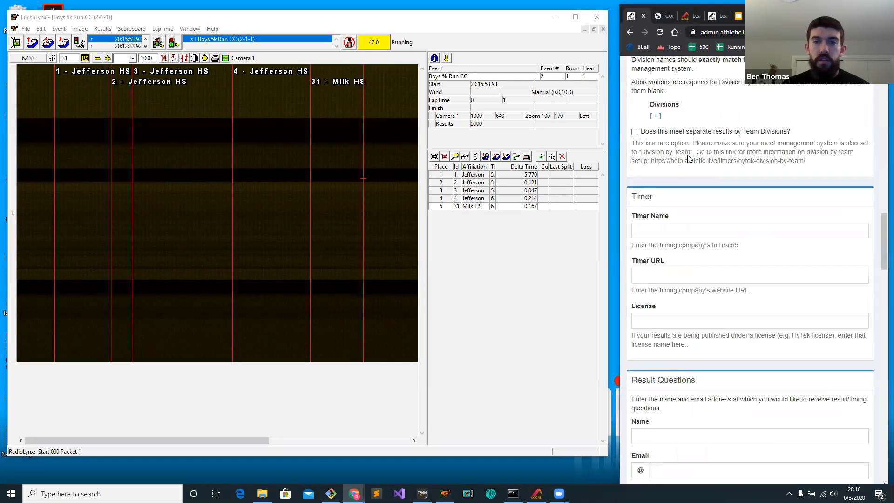
scroll(672, 230, "up", 4)
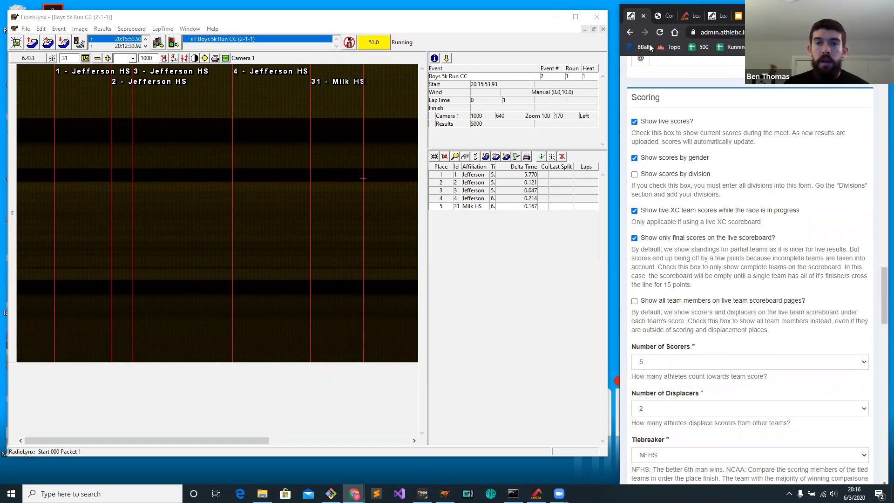
Compare the scorer count and team score of Jefferson HS in the live standings with the meet's scoring settings.
left_click(683, 15)
left_click_drag(718, 302, 727, 301)
left_click(733, 295)
left_click_drag(743, 299, 706, 300)
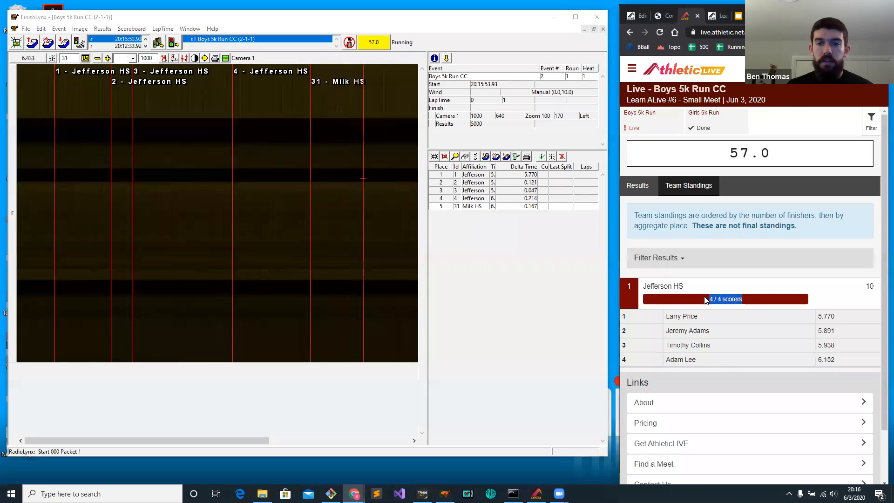
left_click(723, 301)
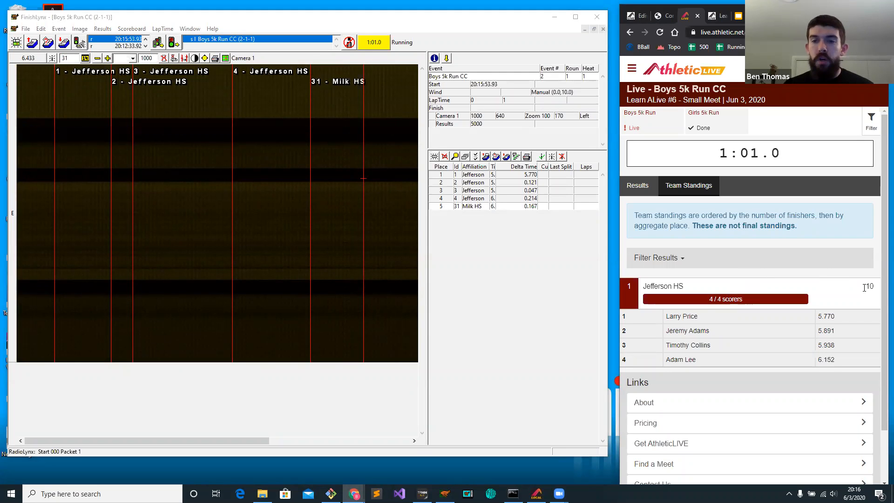
left_click(637, 16)
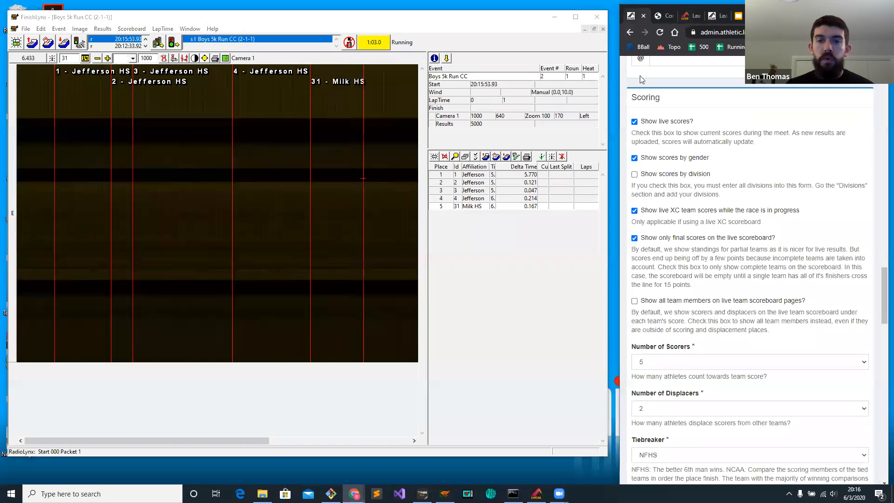
Turn off showing only final scores on the live scoreboard, save the meet and return to the live team standings.
left_click(665, 240)
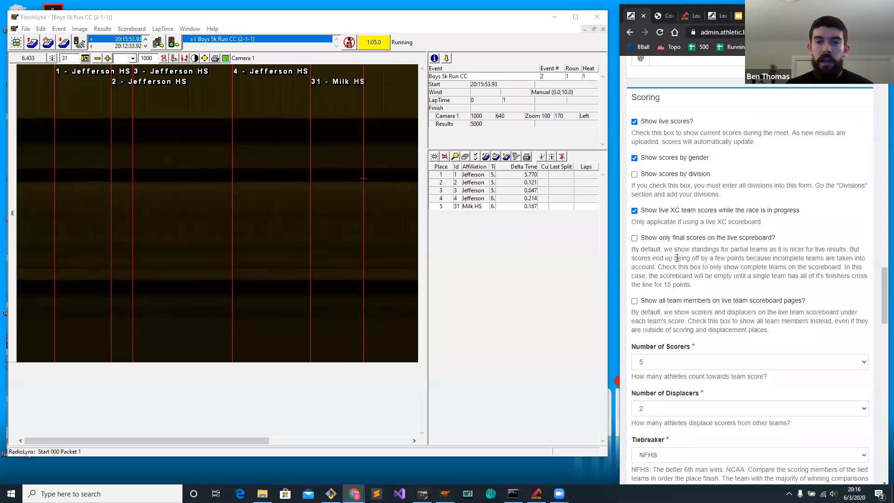
scroll(676, 258, "down", 15)
left_click(646, 442)
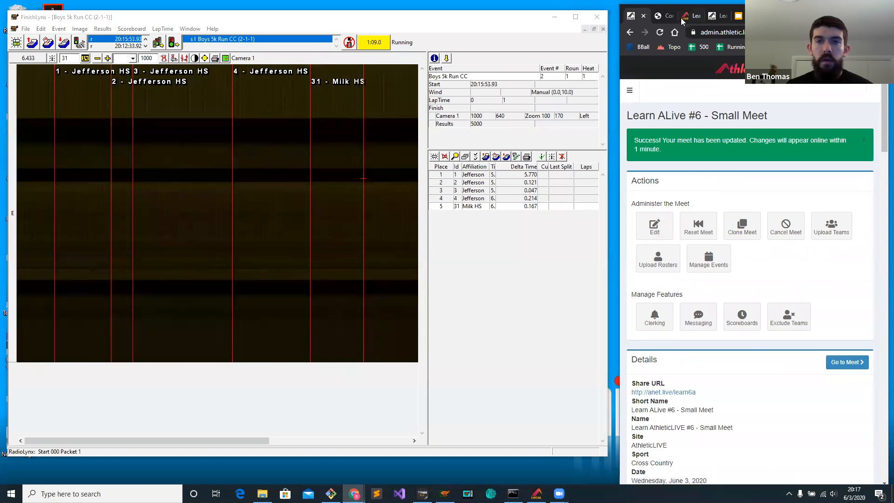
left_click(682, 21)
Switch to FinishLynx and clear the recorded finish times of athletes 31, 4, 3, 2 and 1 in the boys' 5k race.
left_click(506, 209)
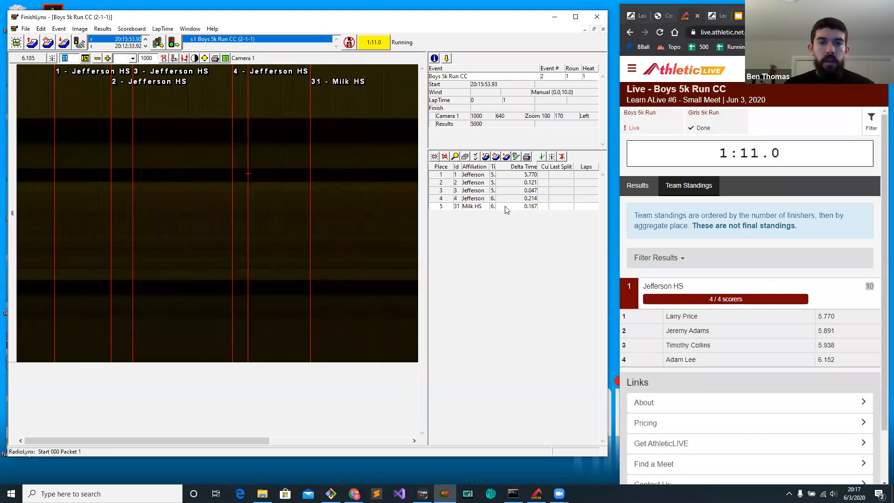
left_click(493, 198)
left_click(493, 198)
key("Delete")
key("Return")
left_click(492, 198)
left_click(493, 192)
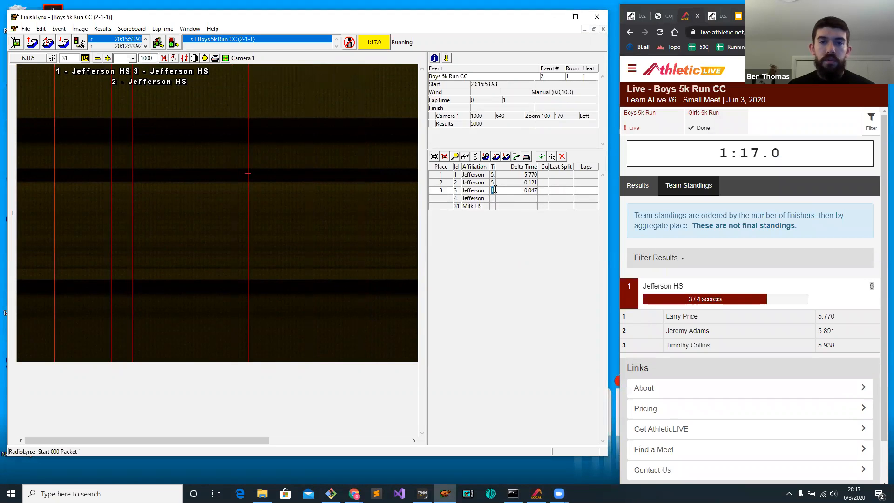
key("Delete")
key("Return")
left_click(493, 183)
left_click(493, 183)
key("Delete")
key("Return")
left_click(494, 176)
left_click(494, 175)
key("Delete")
key("Return")
Record finishes for Jefferson HS athletes 1, 2 and 3 at about 5.762, 5.951 and 6.147.
left_click(281, 182)
left_click(69, 158)
left_click(51, 152)
type("1")
key("Return")
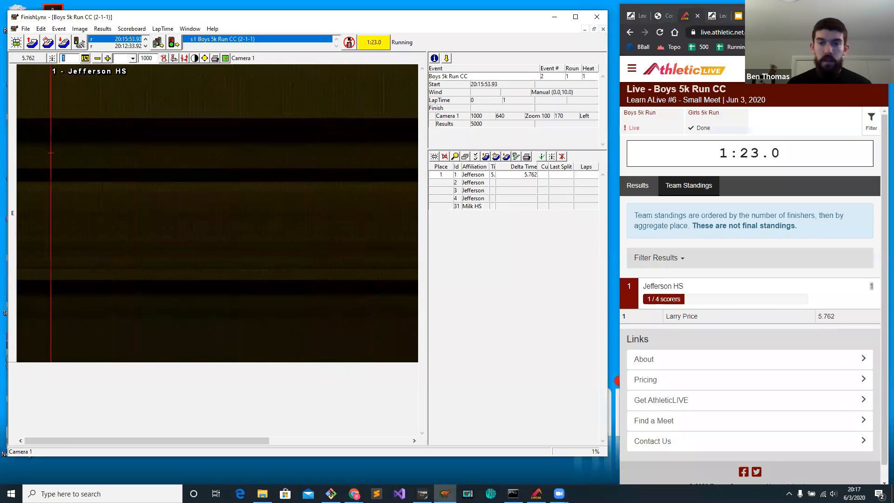
left_click(139, 156)
type("2")
key("Return")
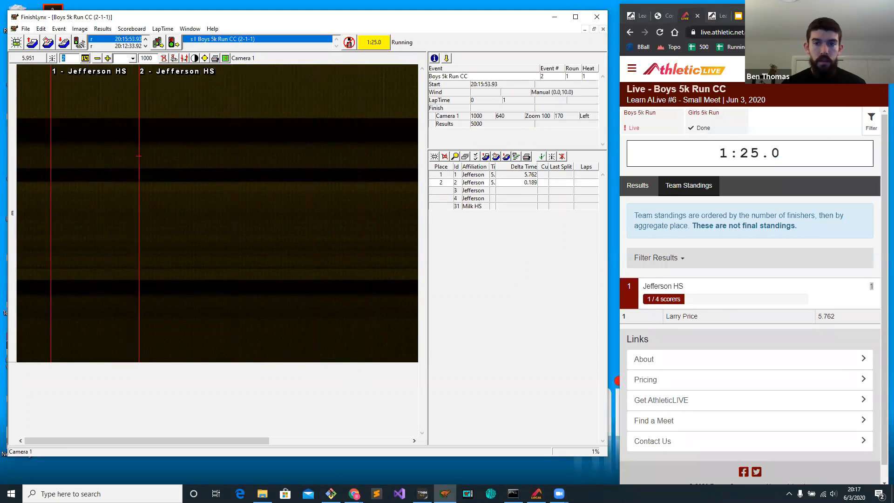
left_click(230, 160)
type("3")
key("Return")
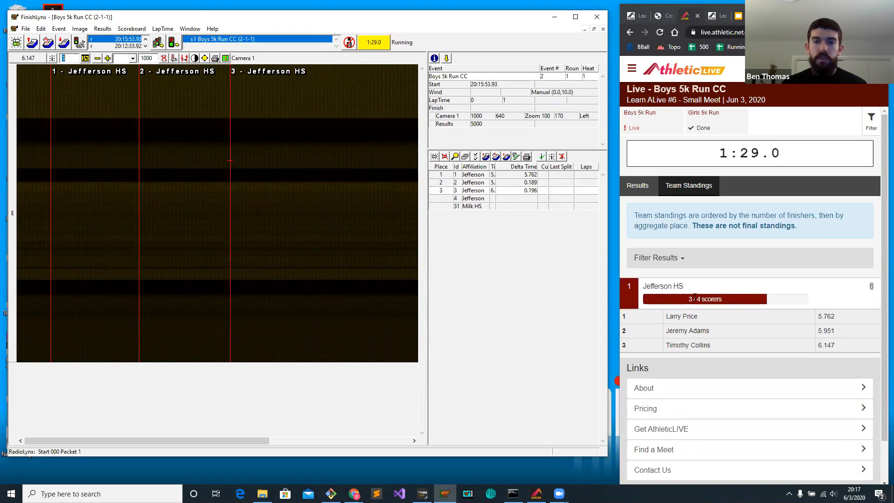
Record finishes for Milk HS athletes 31, 32 and 38 at about 6.382, 6.513 and 6.660.
left_click(338, 219)
left_click(340, 218)
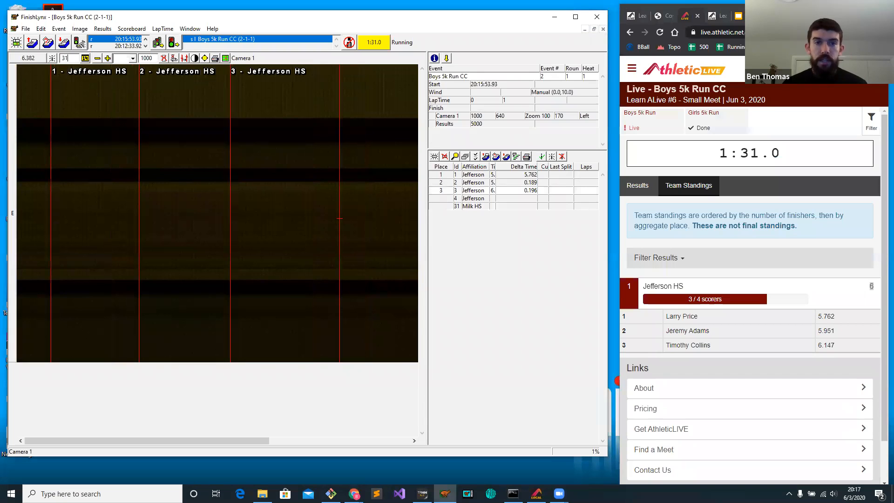
key("Return")
left_click(401, 196)
type("32")
key("Return")
scroll(390, 186, "down", 3)
left_click(343, 188)
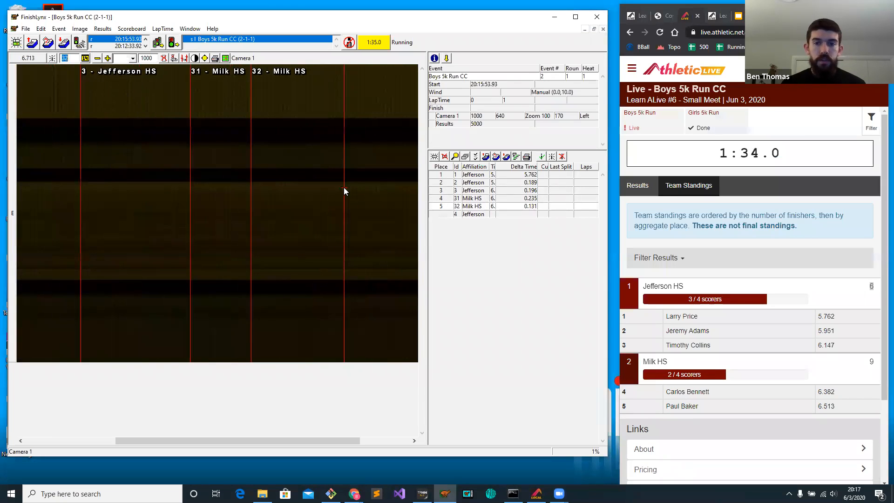
left_click(320, 185)
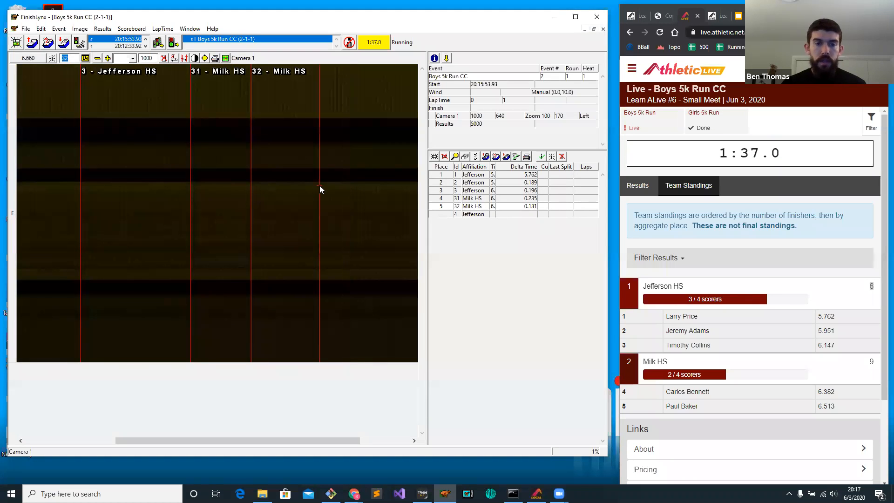
type("38")
key("Return")
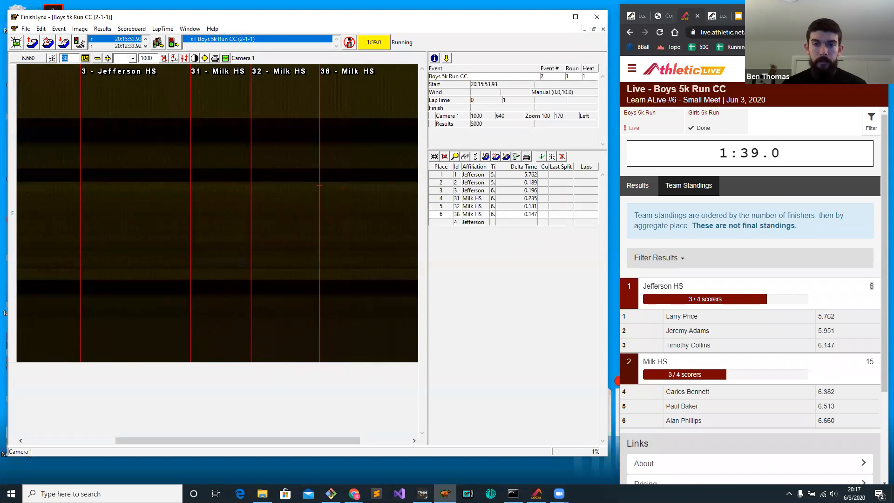
Record finishes for Milk HS athletes 40 and 41 at about 6.887 and 6.994.
scroll(338, 182, "down", 3)
left_click(330, 164)
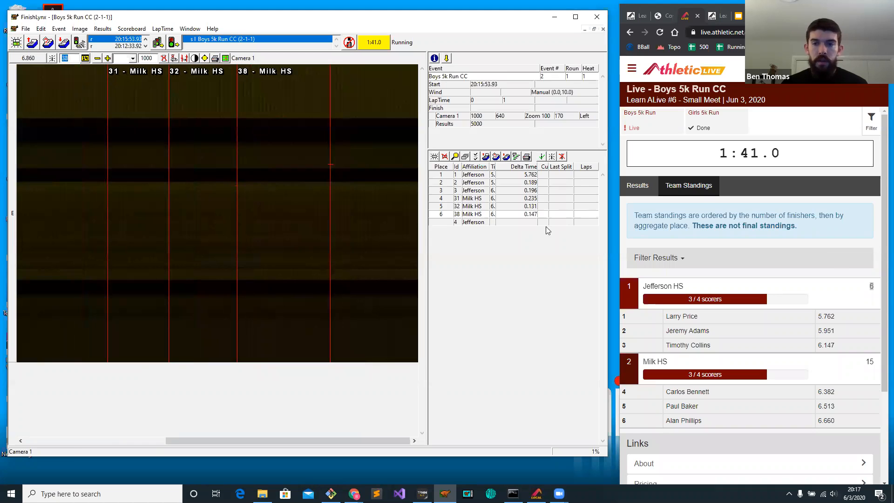
left_click(849, 281)
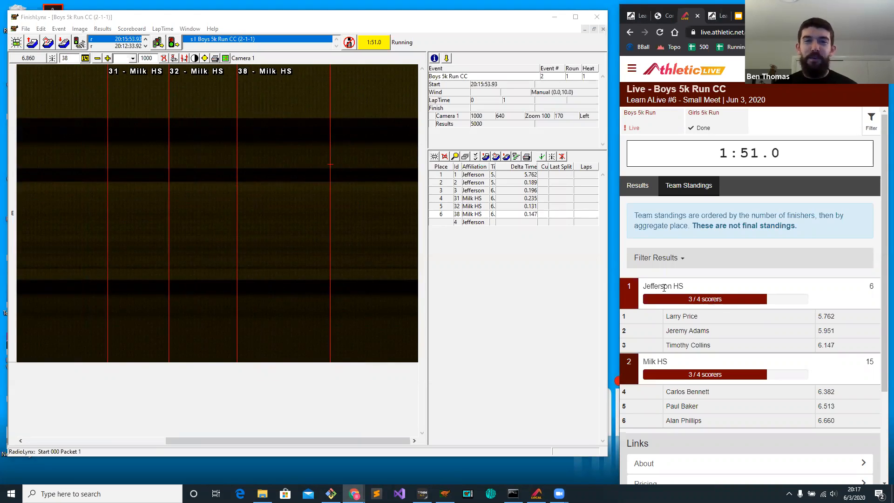
left_click_drag(334, 213, 343, 214)
type("3")
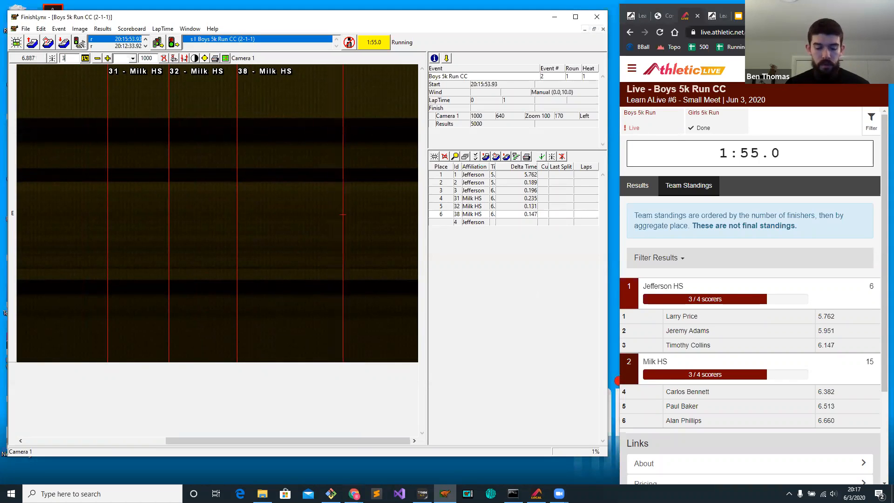
type("0")
key("BackSpace")
key("BackSpace")
type("40")
key("Return")
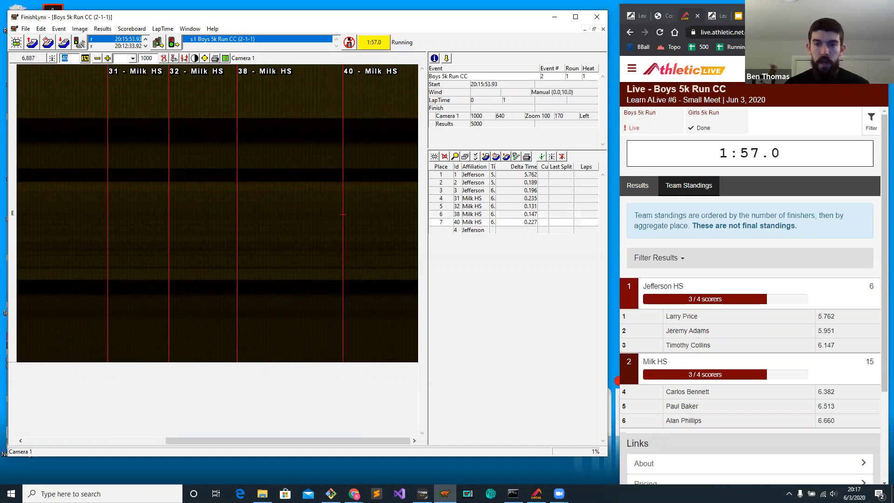
left_click(393, 158)
type("41")
key("Return")
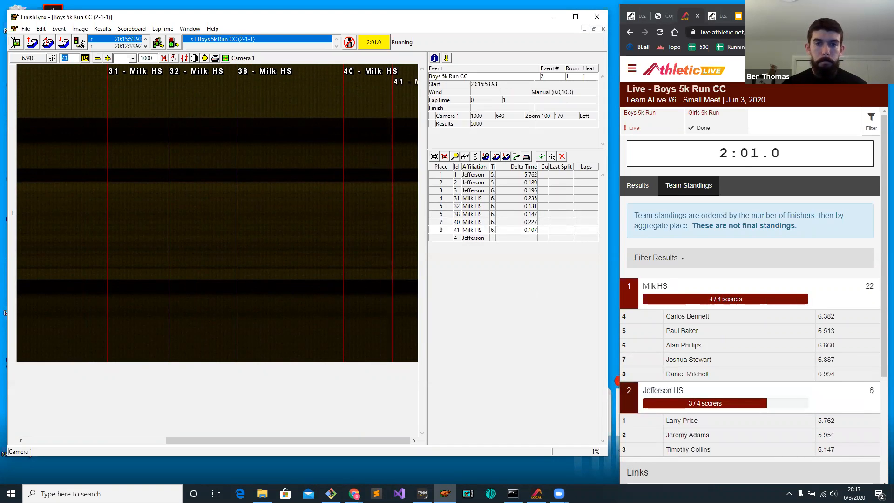
Record a finish for Jefferson HS athlete 10 at about 6.758, between athletes 38 and 40, and check the live team standings.
type("10")
key("Return")
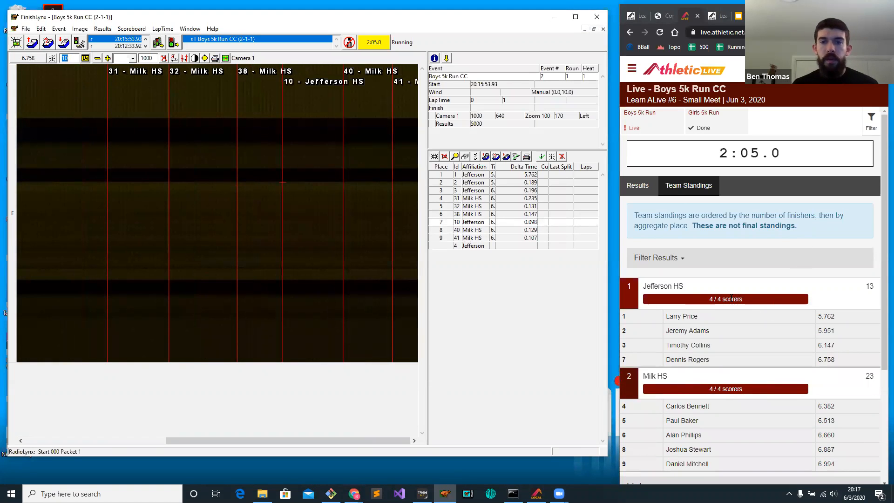
double_click(711, 302)
left_click(865, 292)
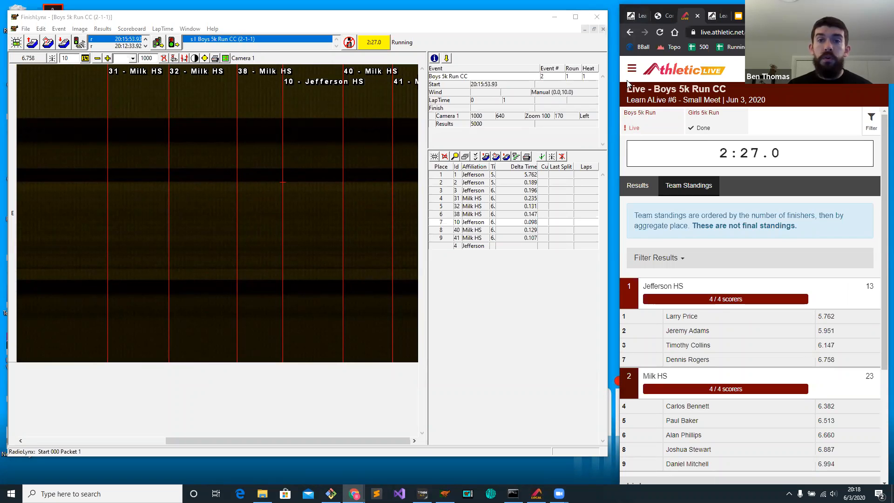
Widen the browser window and open the meet's Exclude Teams from Scoring page in the AthleticLIVE admin.
left_click_drag(620, 81, 313, 81)
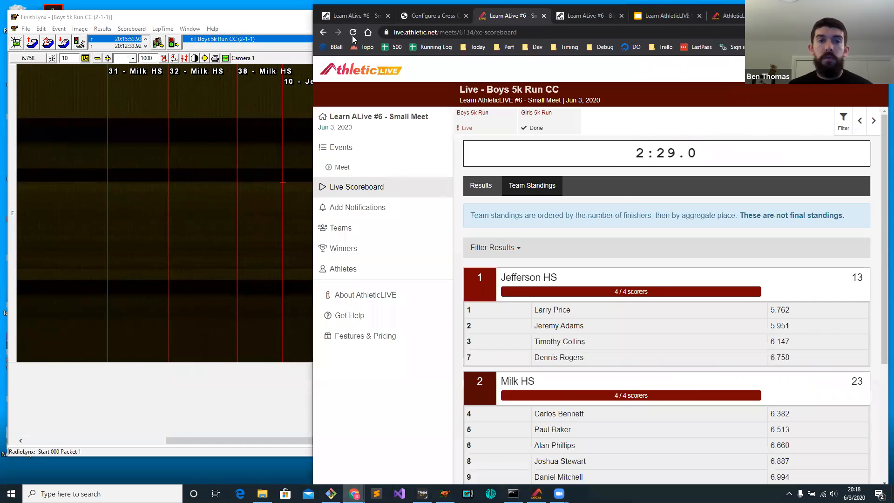
left_click(353, 16)
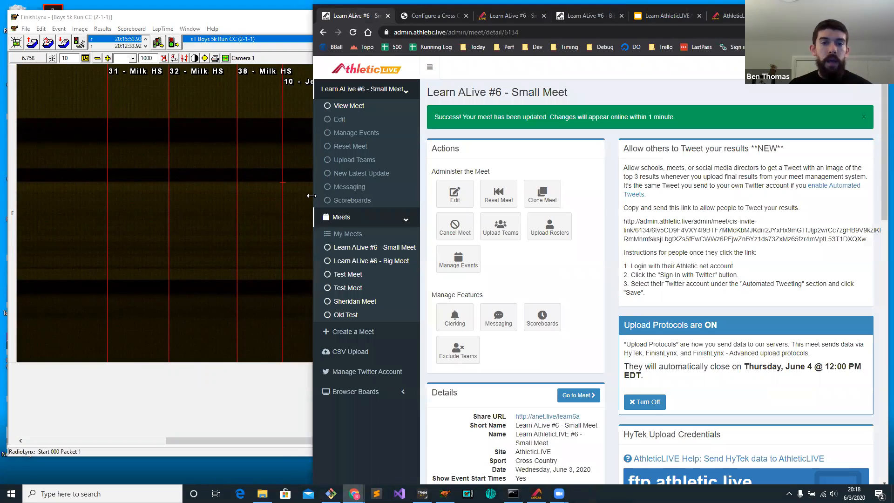
left_click_drag(311, 196, 39, 195)
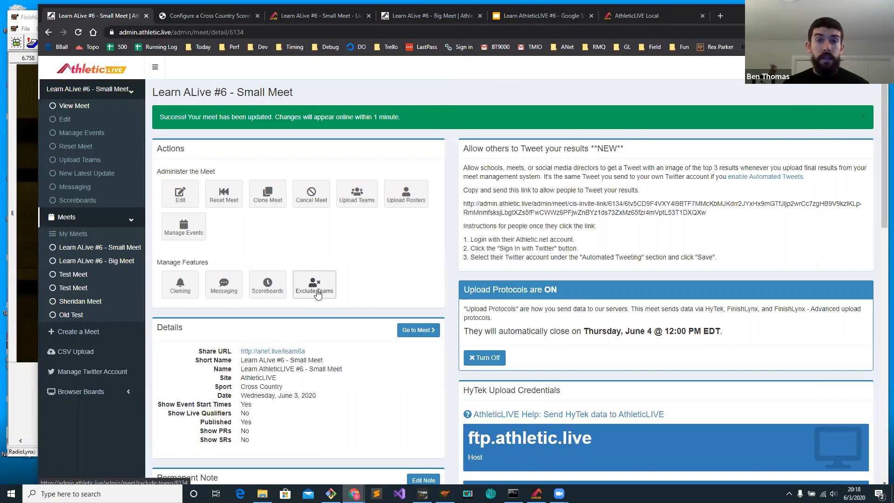
left_click(317, 292)
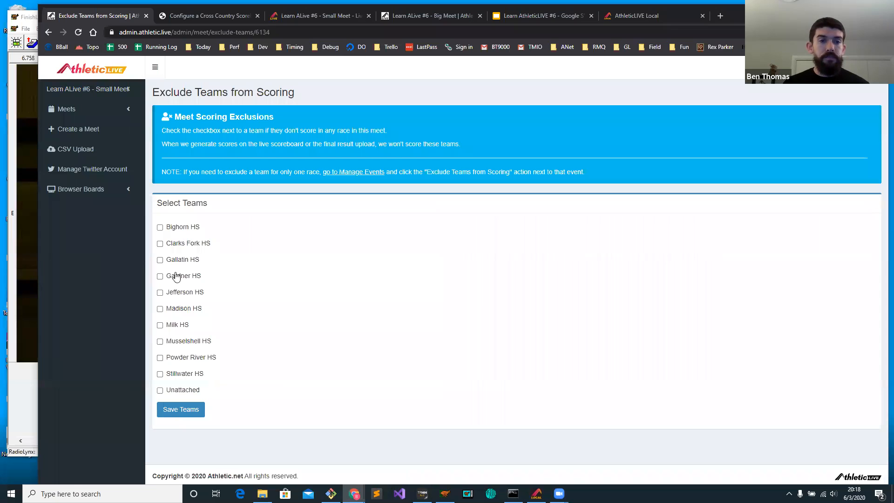
Open the Exclude Teams from Scoring settings for the Boys 5k Run only, through event management.
left_click(358, 173)
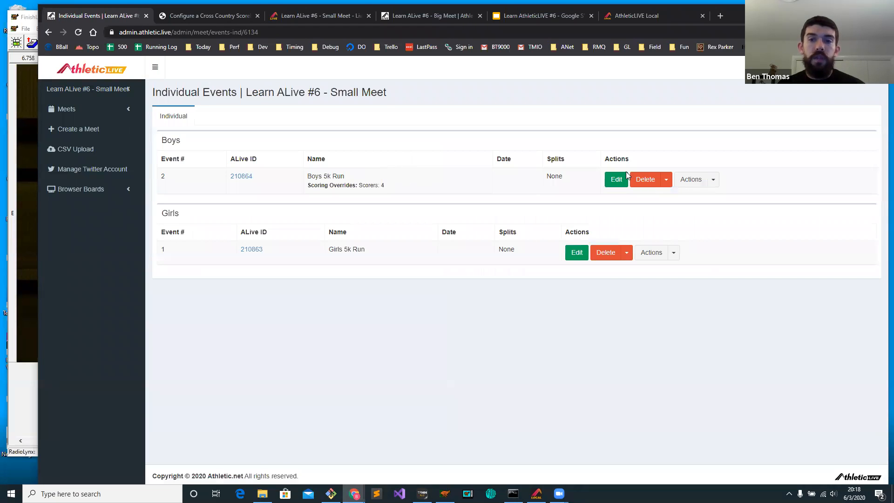
left_click(713, 180)
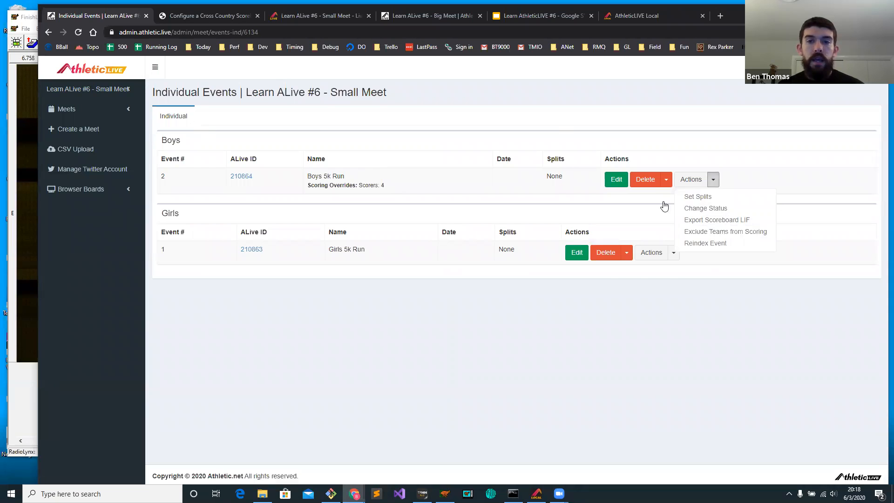
left_click(719, 237)
left_click(184, 232)
left_click(184, 232)
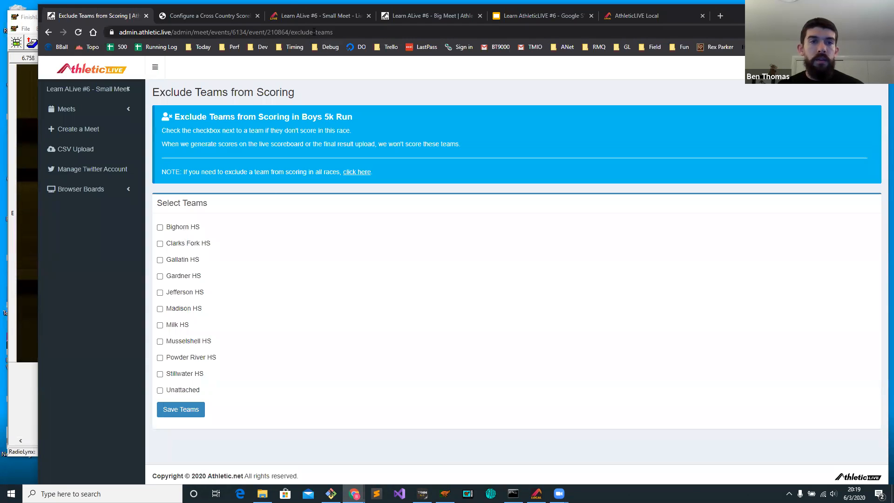
Exclude Jefferson HS from scoring in the Boys 5k Run and save the team selection.
left_click(329, 16)
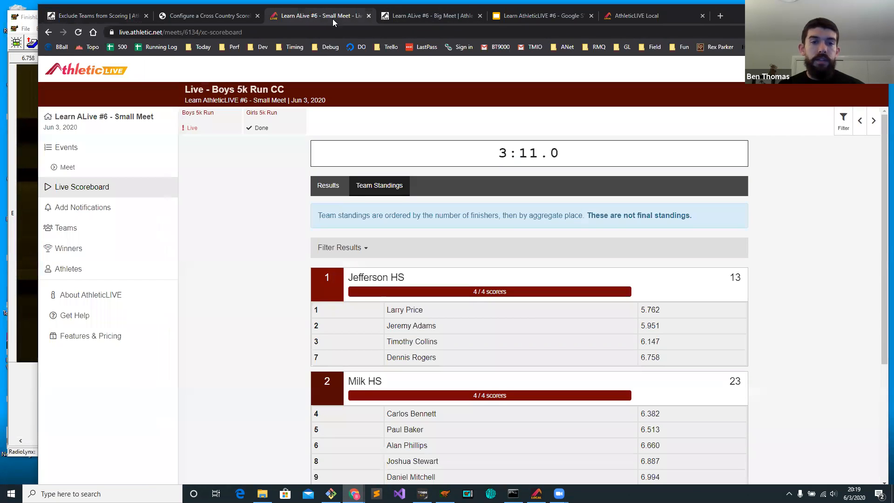
left_click(100, 15)
left_click(191, 296)
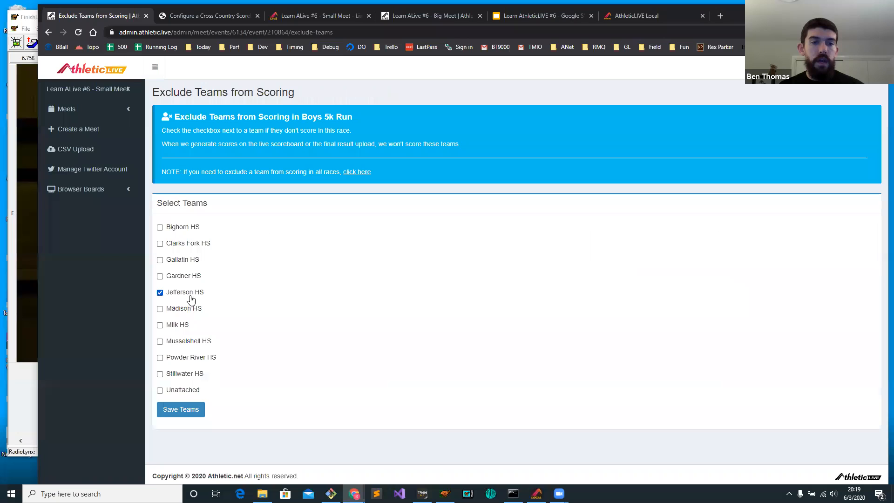
left_click(191, 409)
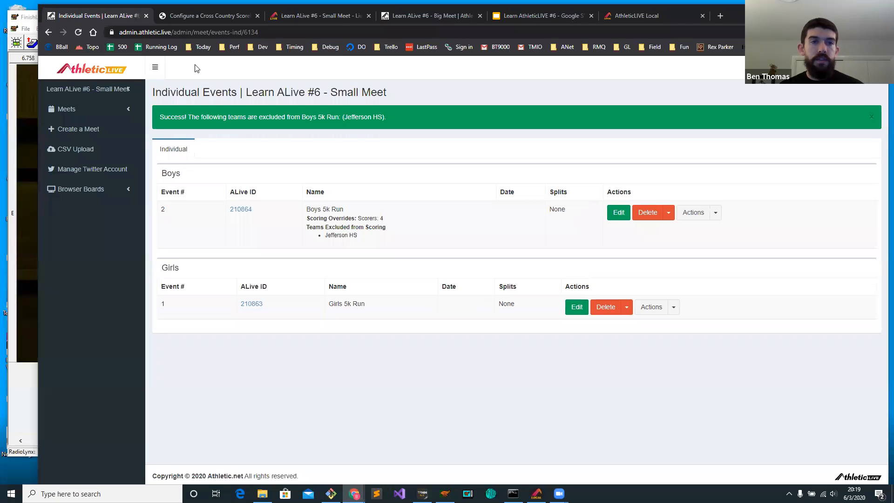
Show the live scoreboard beside FinishLynx and record a finish for Musselshell HS athlete 90 at about 7.021.
left_click(319, 14)
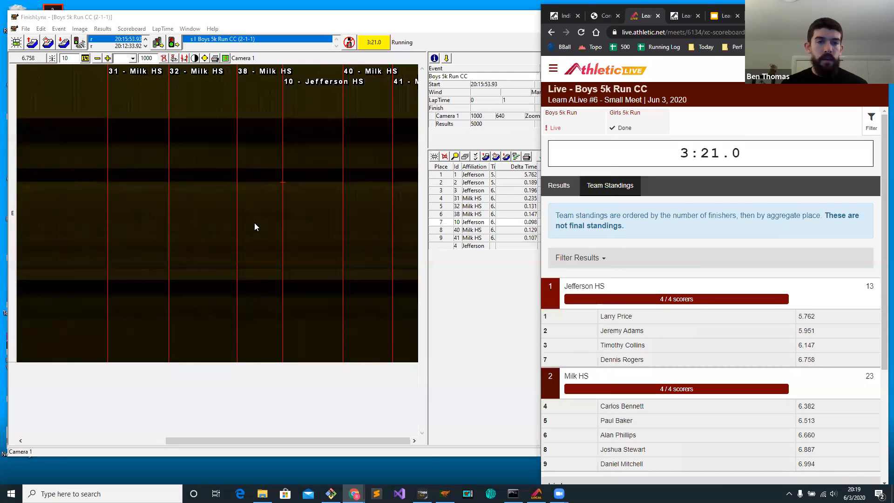
left_click(255, 224)
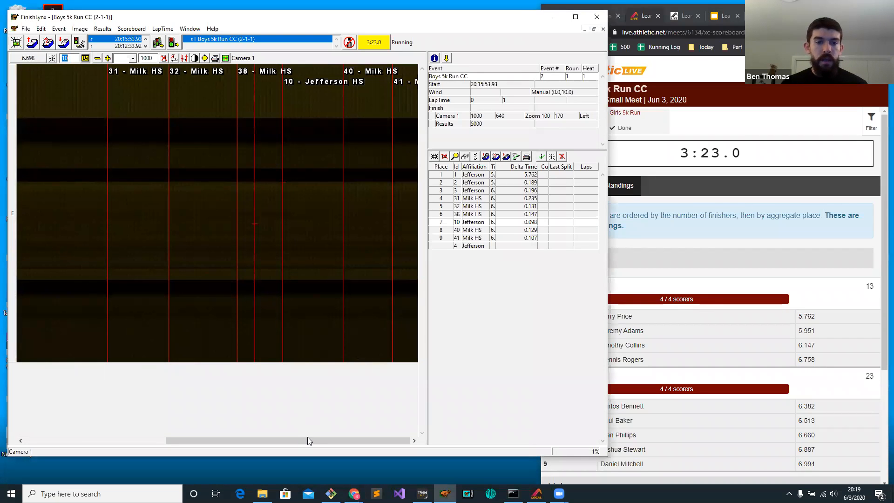
left_click(405, 162)
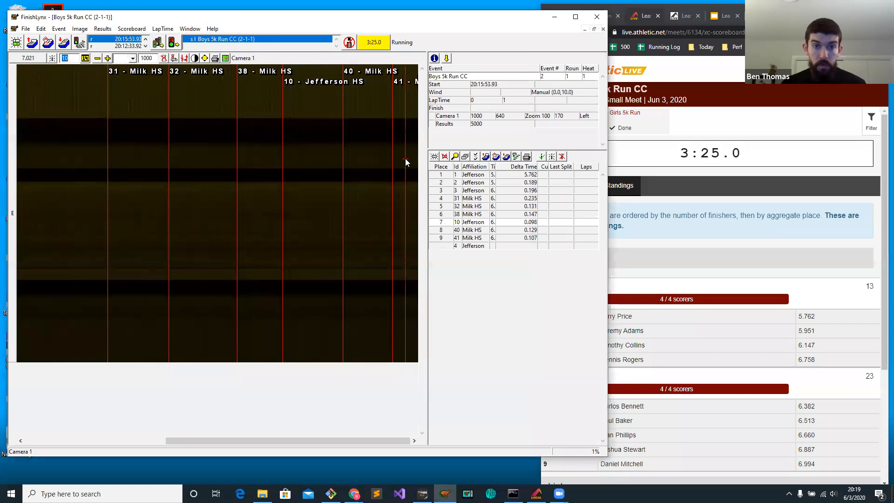
type("90")
key("Return")
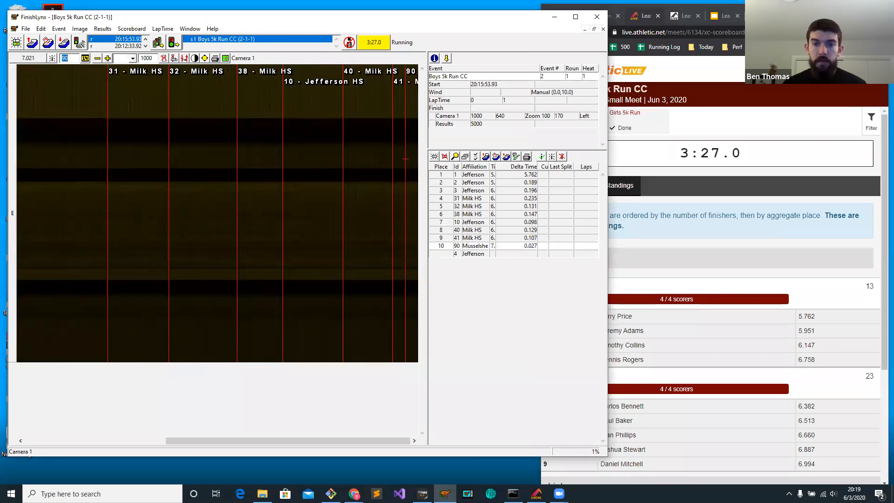
Examine the live team standings for the effect of the scoring exclusion, with the browser fitted beside FinishLynx.
left_click(742, 309)
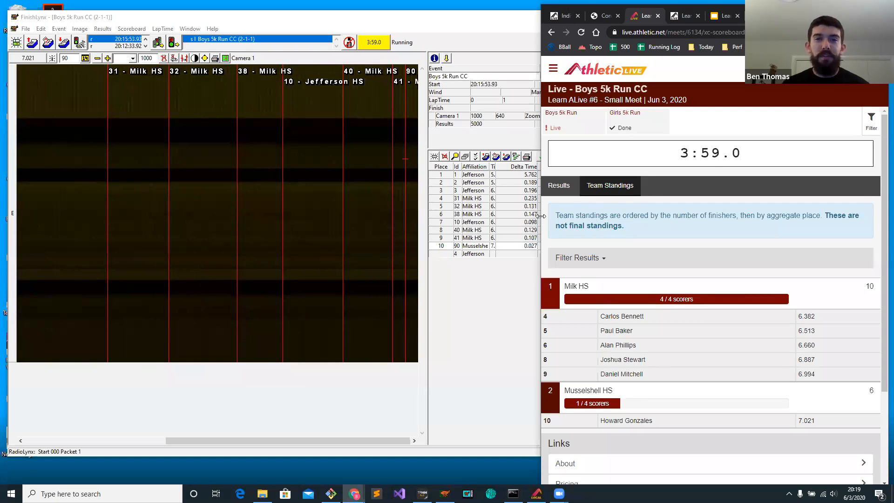
left_click_drag(541, 216, 617, 229)
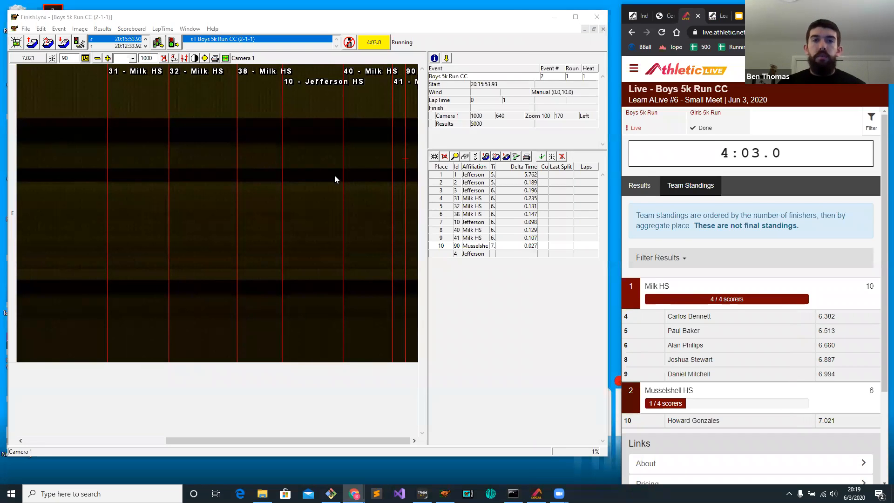
left_click(273, 178)
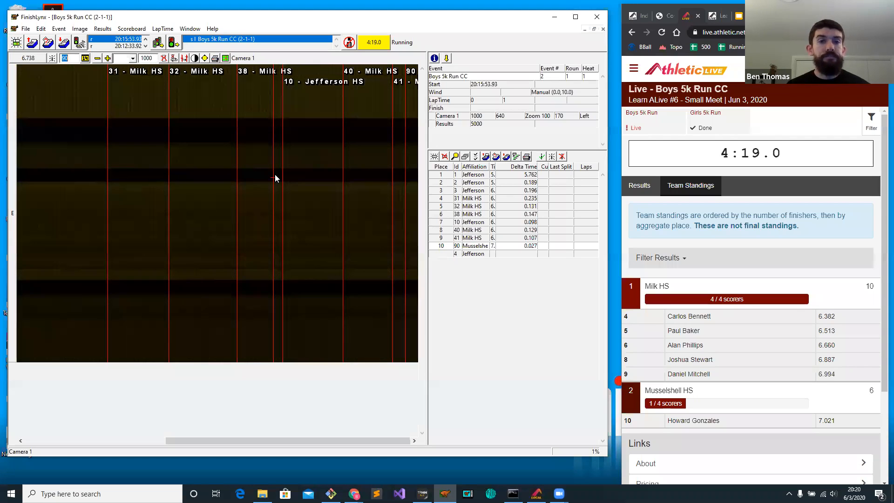
Exit FinishLynx without saving the Boys 5k Run, bring up Command Prompt and widen the browser window beside it.
left_click(601, 20)
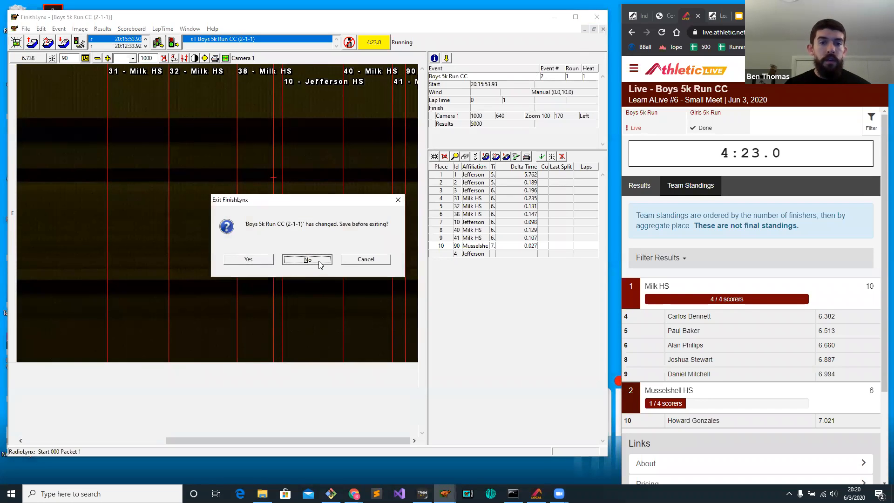
left_click(319, 260)
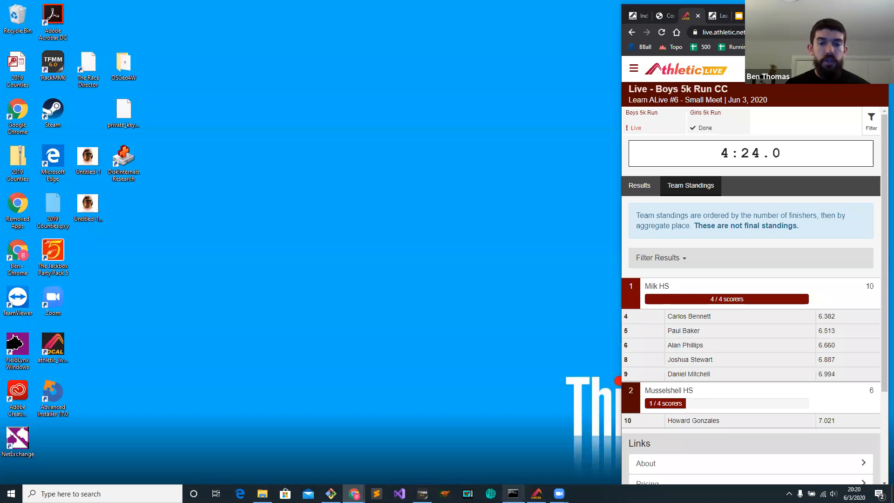
left_click(513, 493)
left_click(268, 172)
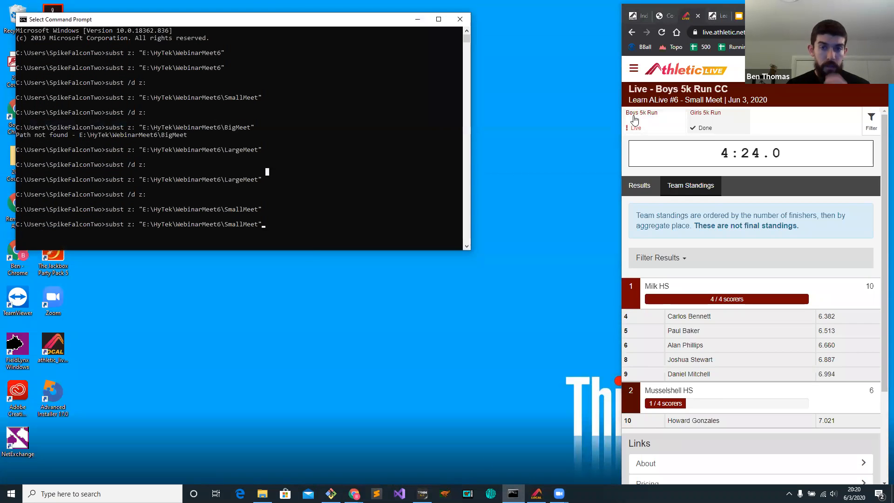
left_click(617, 115)
left_click_drag(617, 114, 354, 140)
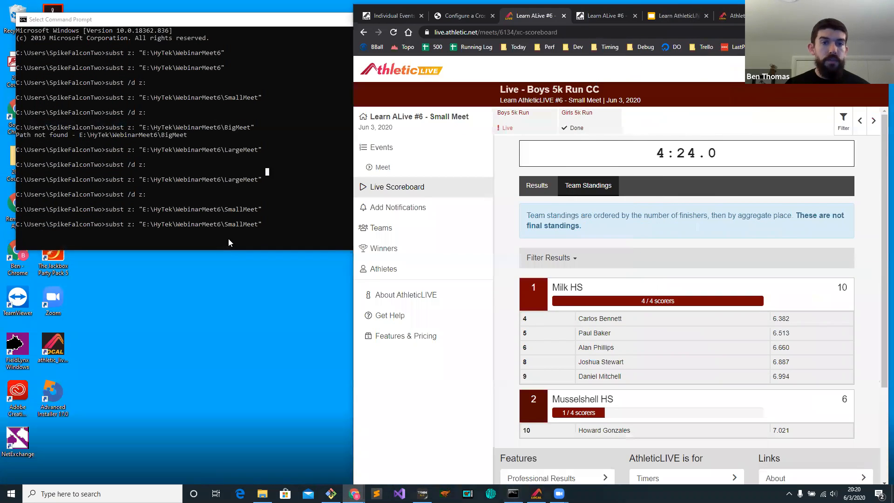
Locate the LargeMeet folder and remap drive Z: from the command line with subst to E:\HyTek\WebinarMeet6\LargeMeet.
left_click(263, 493)
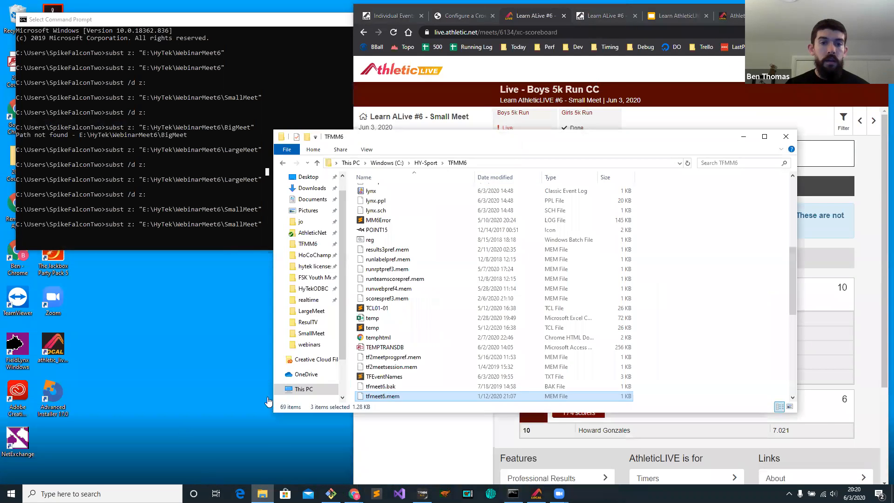
left_click(311, 333)
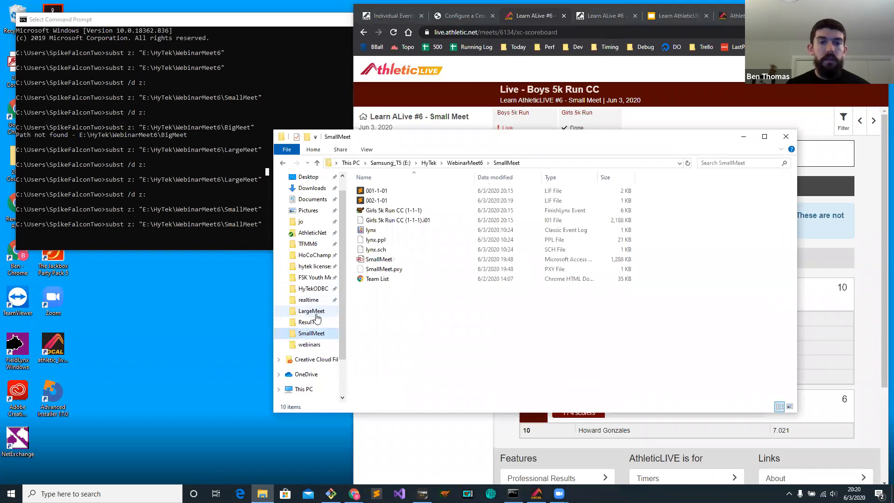
left_click(312, 310)
left_click(216, 157)
key("Up")
key("Return")
key("Up")
key("Up")
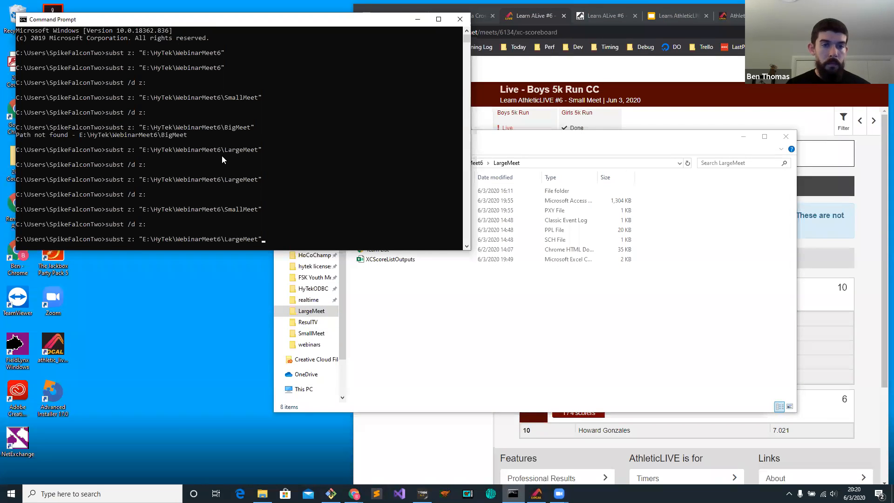
key("Return")
left_click(502, 355)
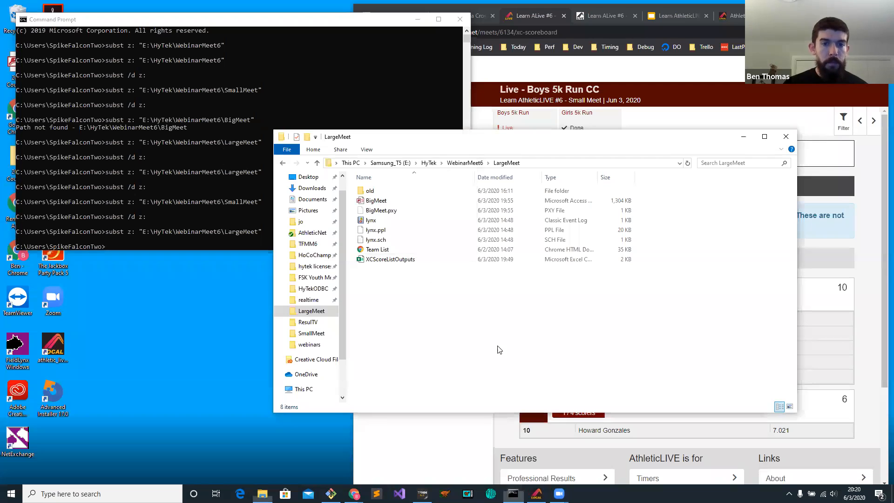
Relaunch FinishLynx and fit the AthleticLIVE browser window beside it.
left_click(445, 494)
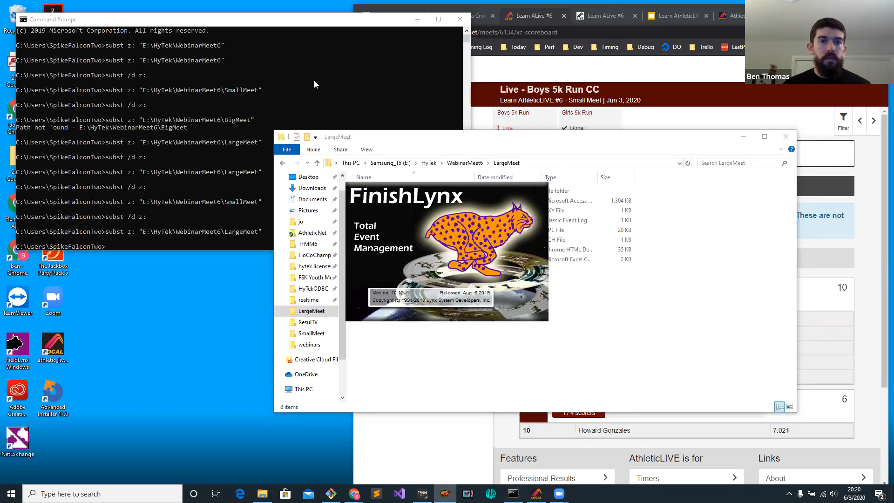
left_click(442, 172)
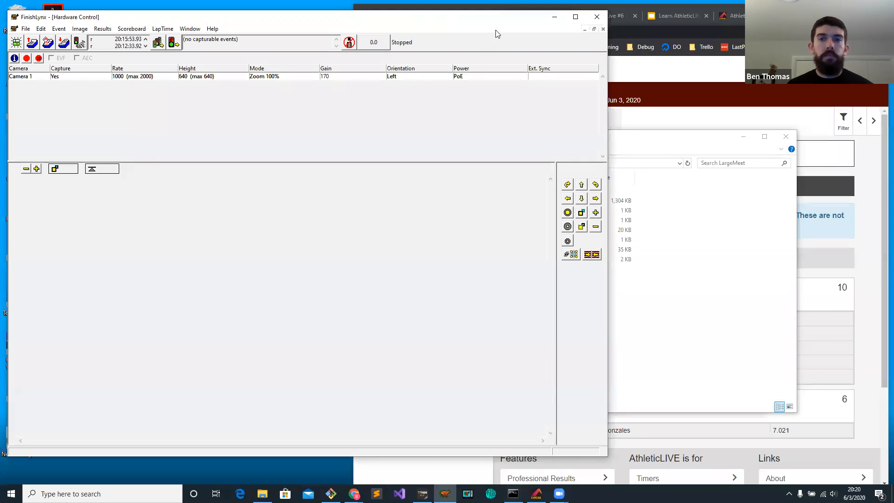
left_click(689, 93)
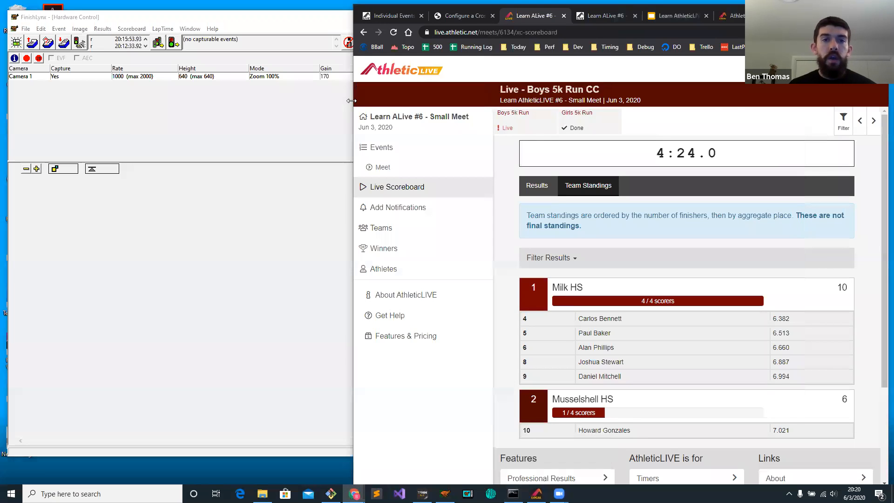
left_click_drag(351, 101, 609, 93)
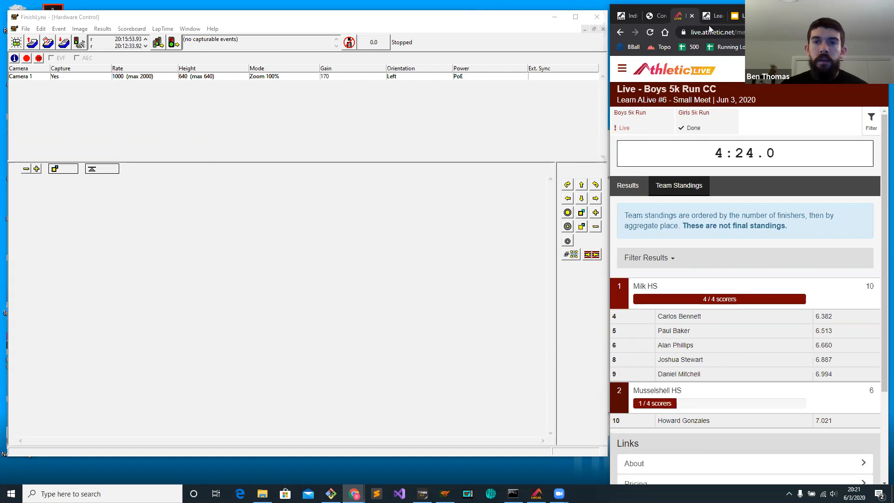
Open the Configure FinishLynx XC LIF Uploader help article from the AthleticLIVE help home page and review its LIF auto-save prerequisites.
left_click(657, 15)
scroll(718, 130, "up", 10)
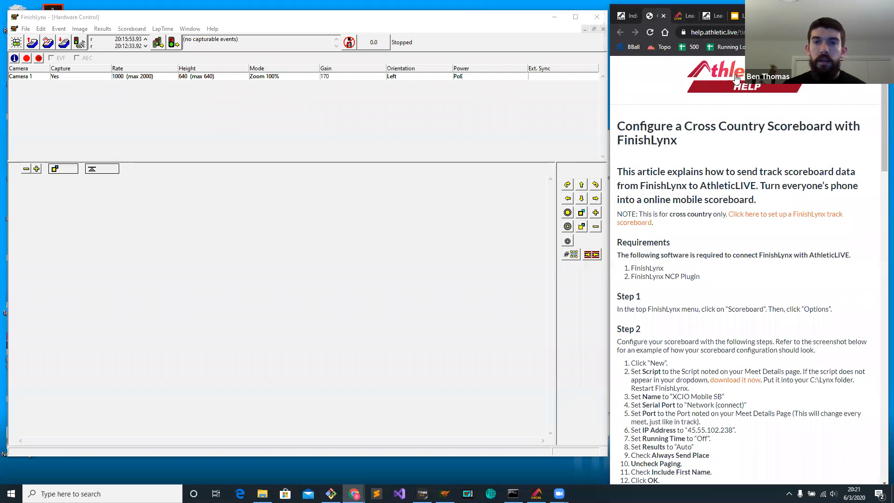
left_click(739, 73)
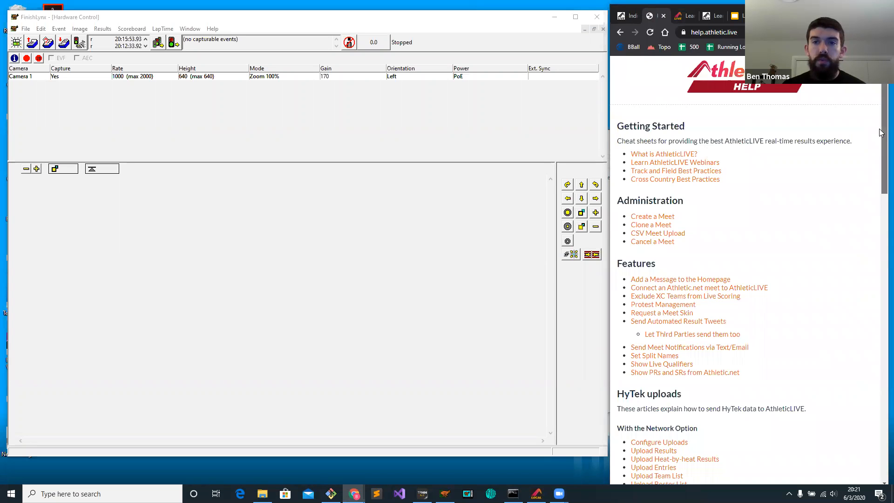
scroll(870, 198, "down", 8)
scroll(863, 254, "down", 5)
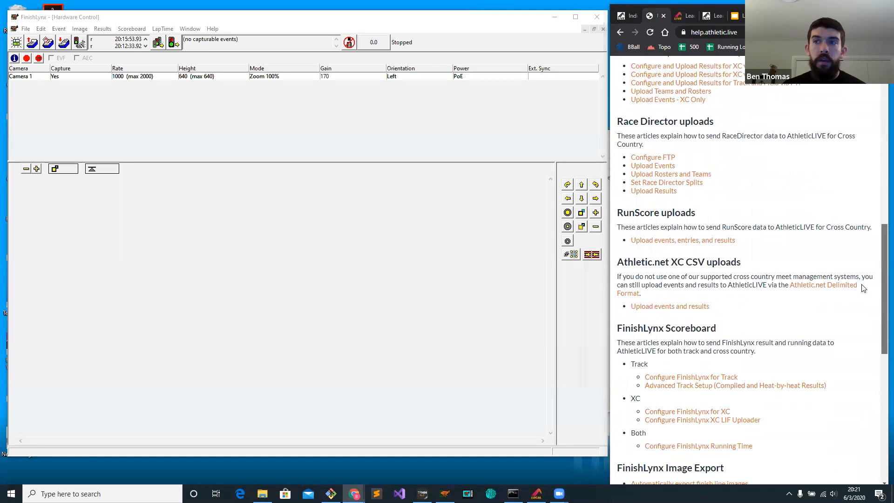
scroll(859, 308, "down", 1)
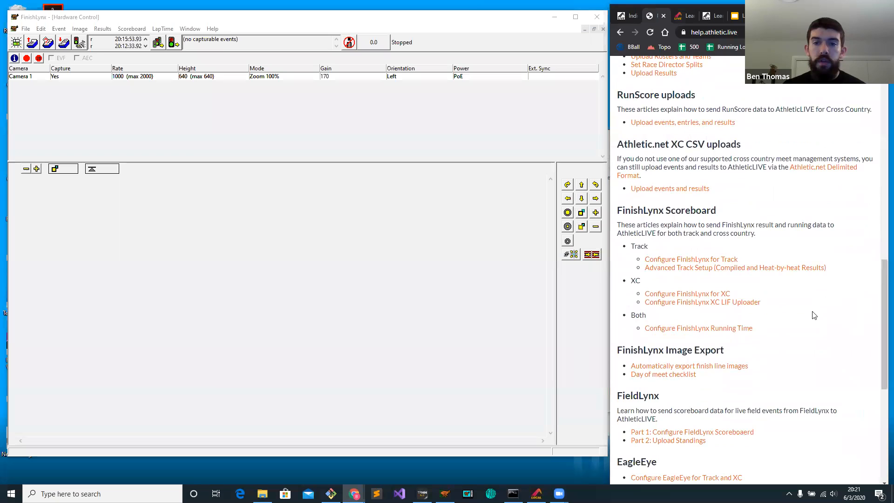
left_click(704, 303)
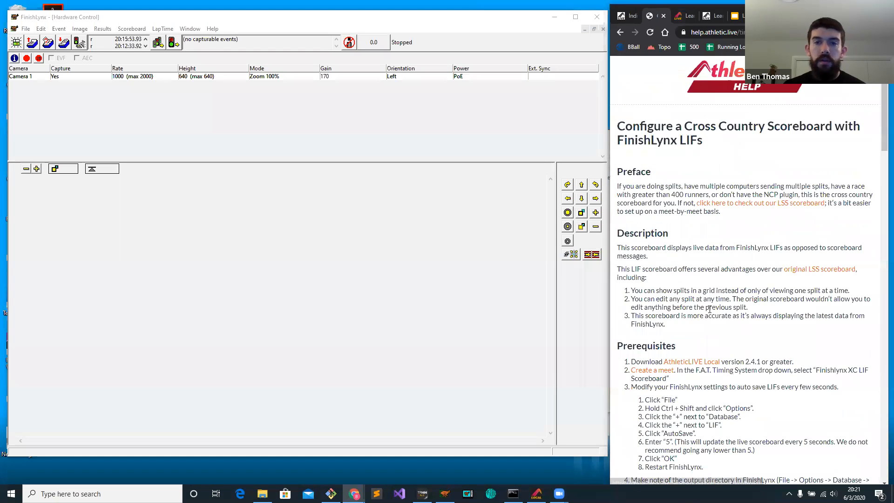
scroll(880, 119, "down", 1)
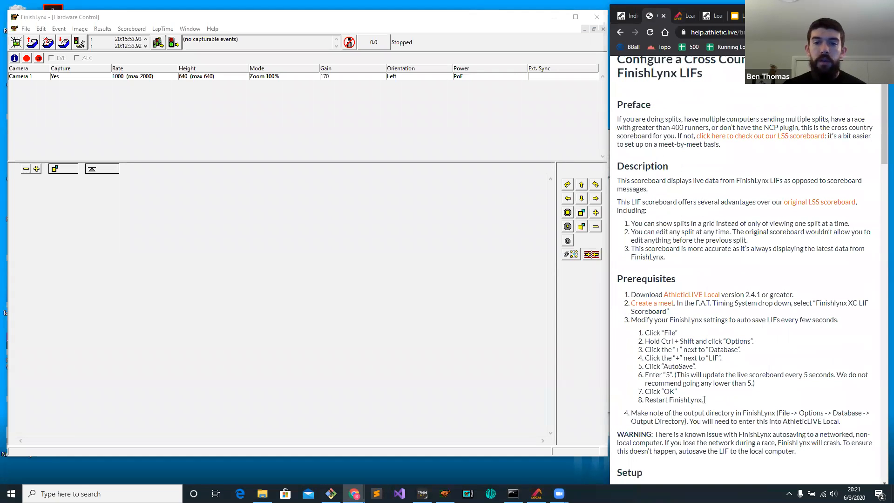
left_click_drag(703, 401, 662, 334)
left_click(662, 335)
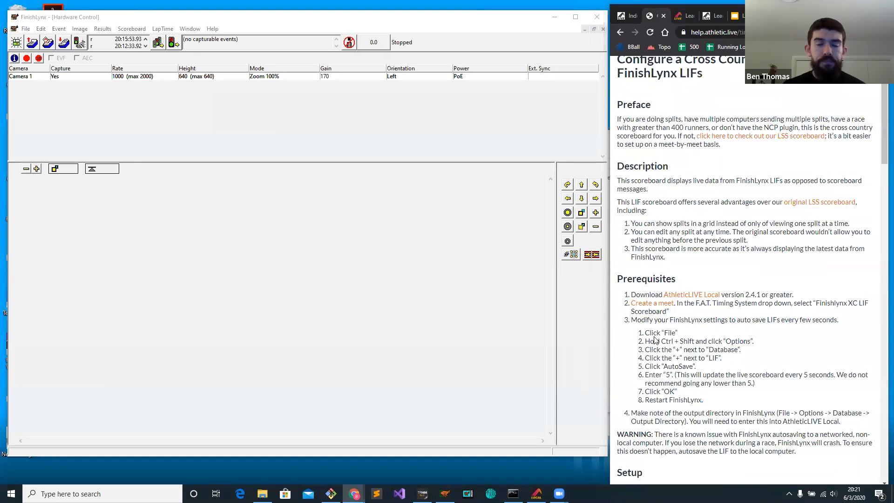
Check the LIF AutoSave interval in FinishLynx's advanced Database settings and accept the dialog.
left_click(26, 29)
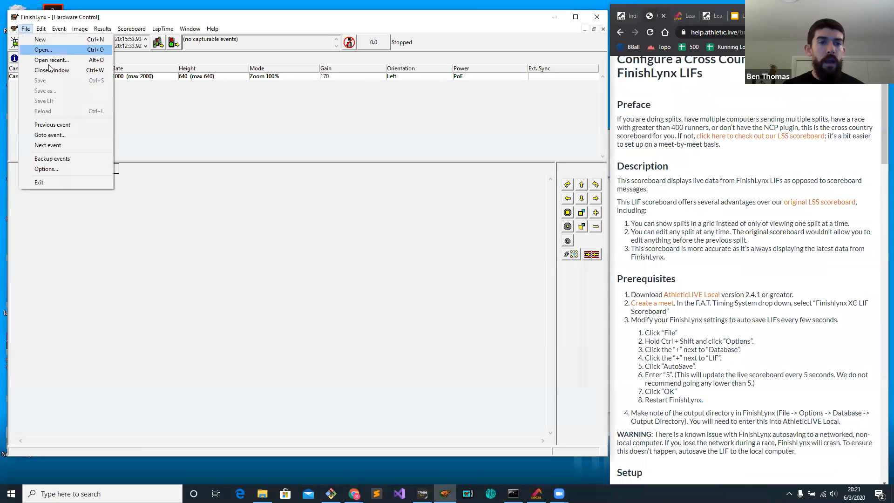
left_click(52, 169, "ctrl+shift")
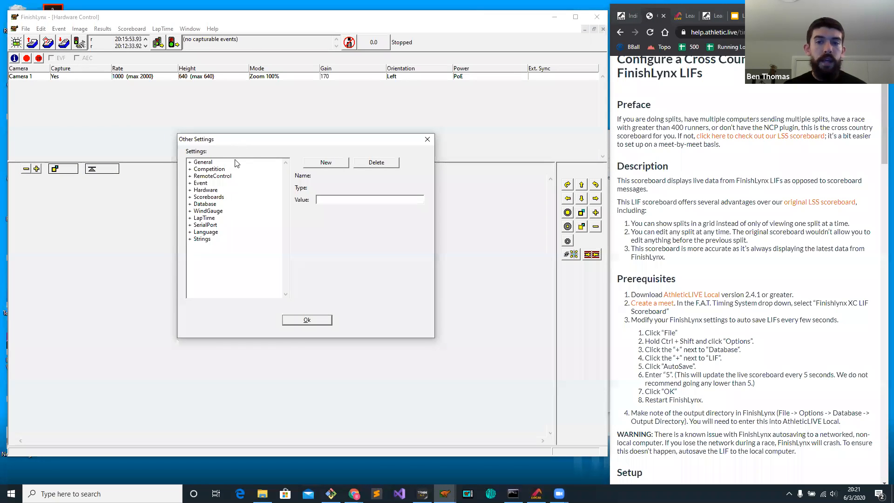
left_click(190, 204)
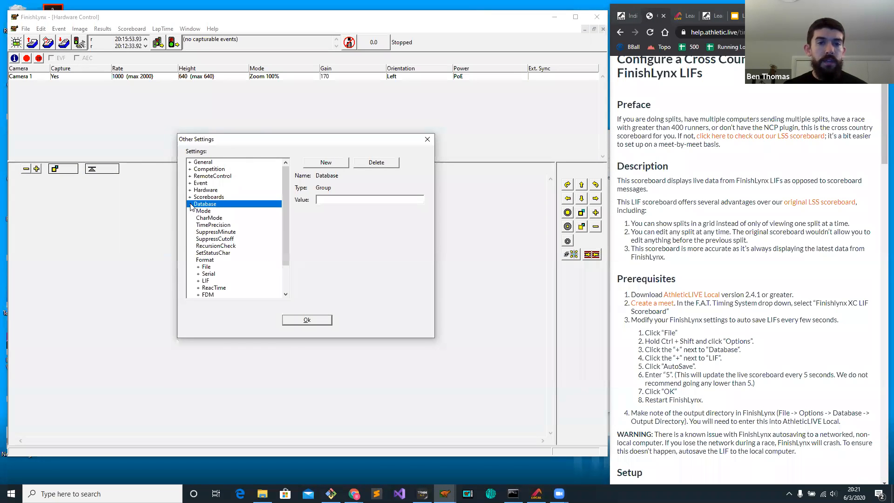
left_click(198, 281)
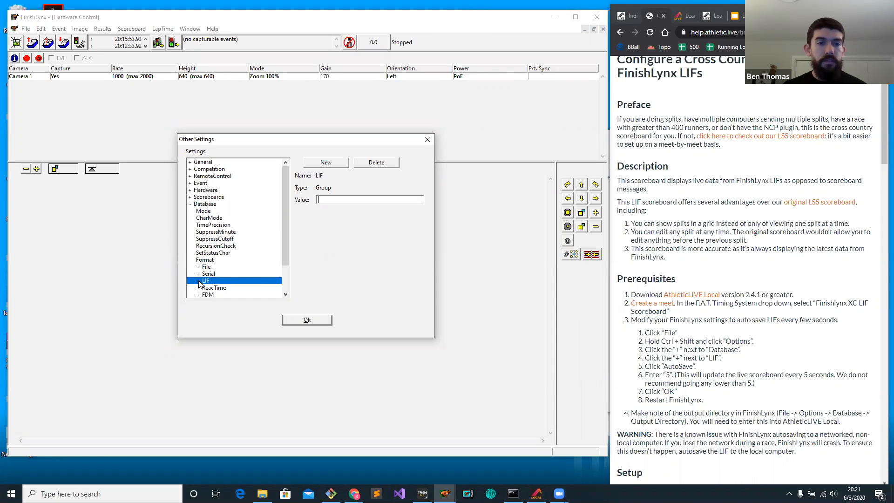
scroll(205, 277, "down", 4)
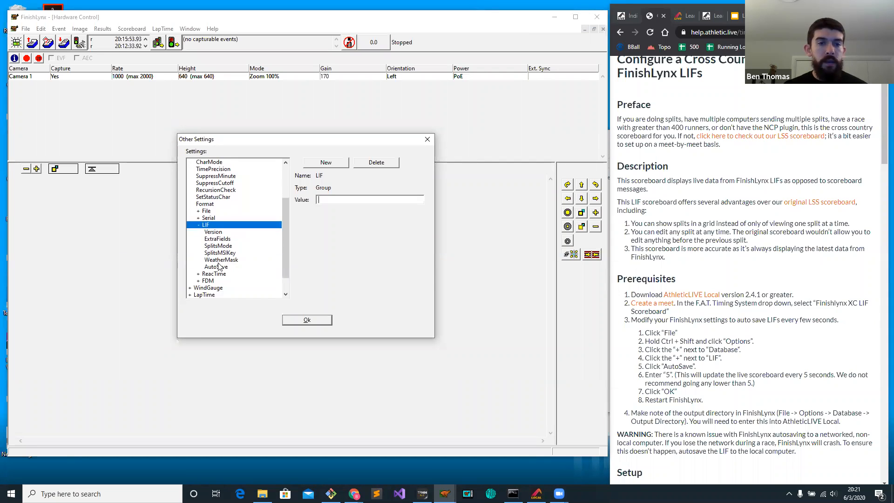
left_click(216, 267)
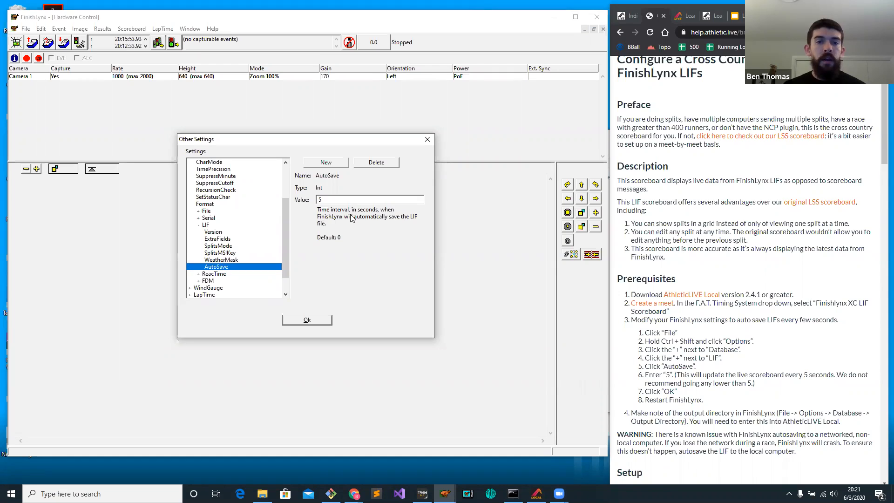
double_click(339, 201)
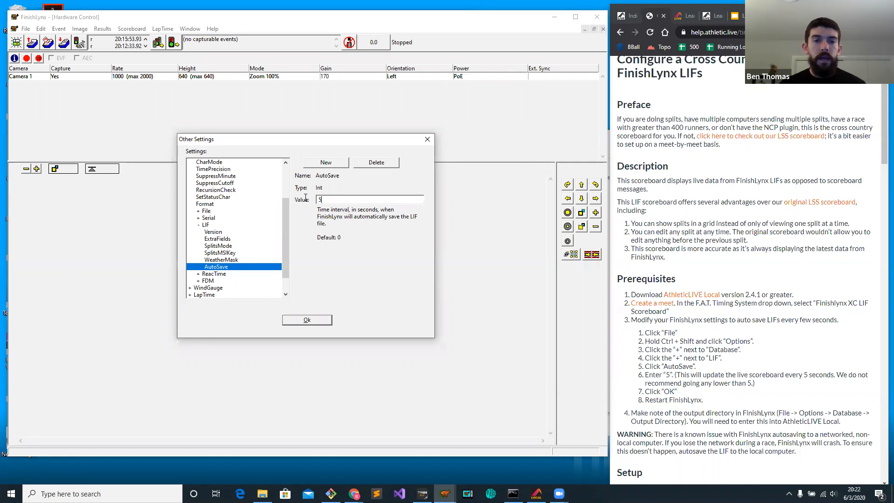
left_click(329, 200)
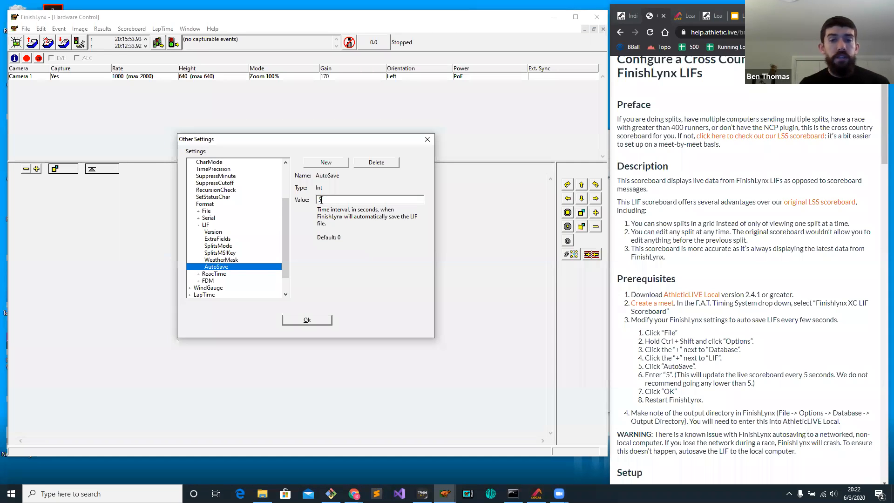
left_click(337, 201)
double_click(339, 202)
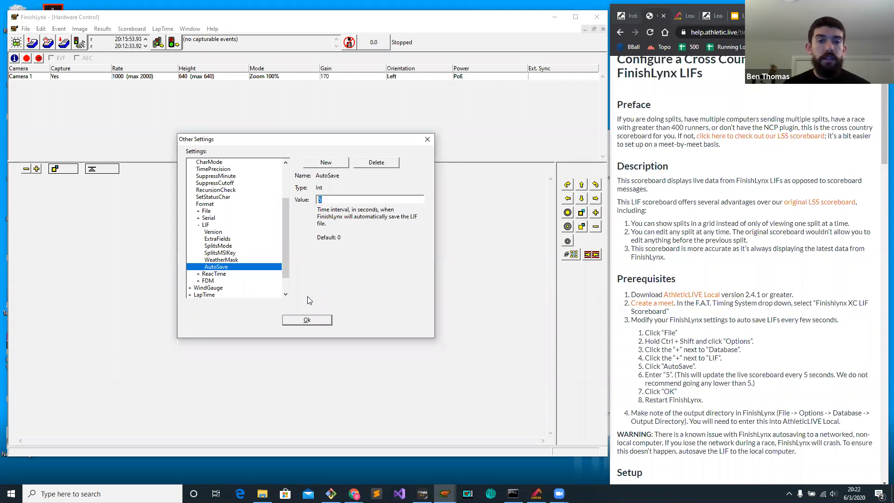
left_click(304, 320)
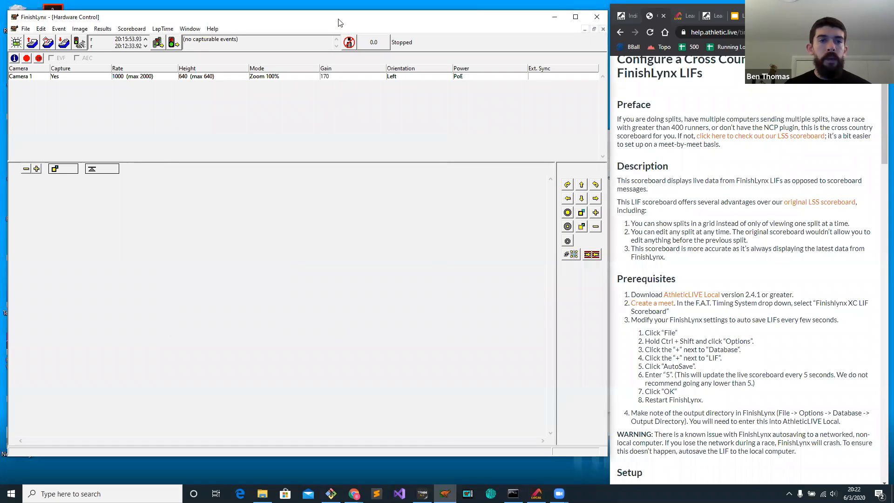
Widen the browser and open the edit page of the Learn ALive #6 - Big Meet in AthleticLIVE administration.
left_click_drag(340, 23, 336, 22)
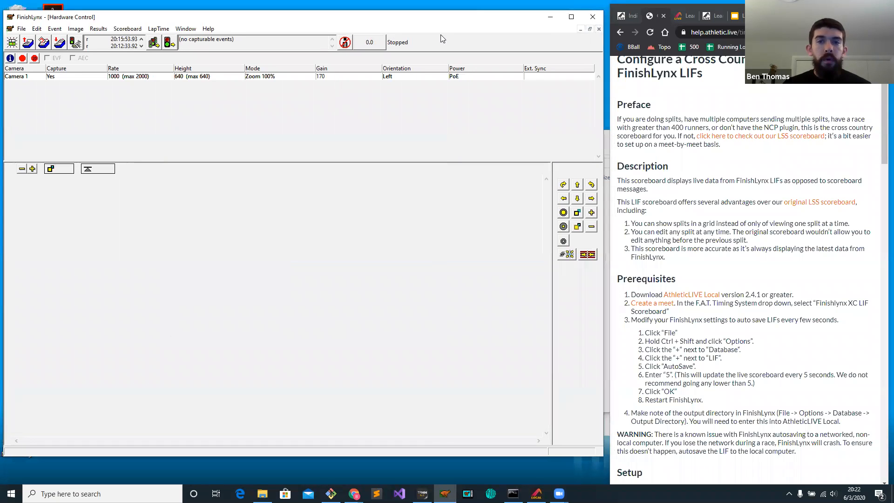
left_click(610, 96)
left_click_drag(609, 96, 250, 96)
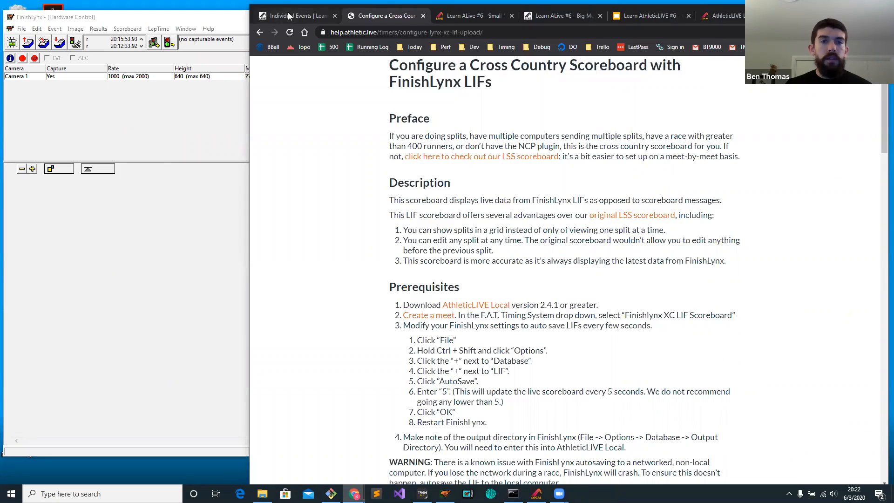
left_click(294, 15)
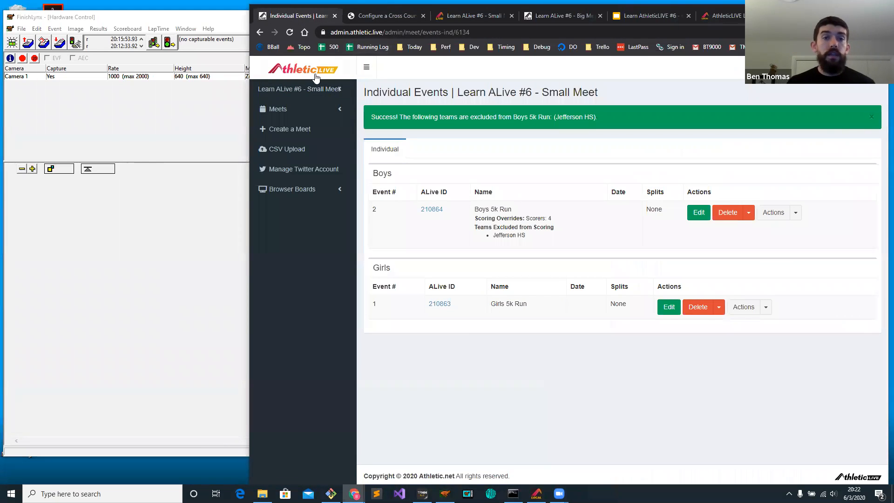
left_click(289, 110)
left_click(291, 159)
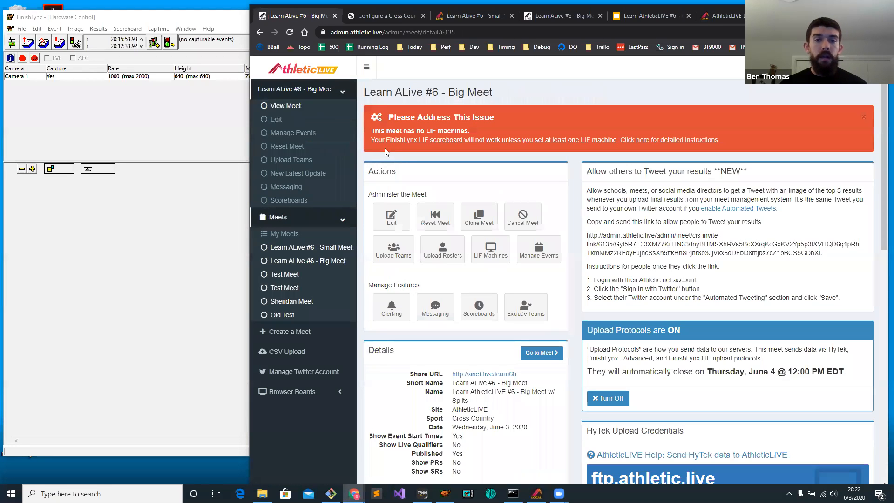
left_click(403, 218)
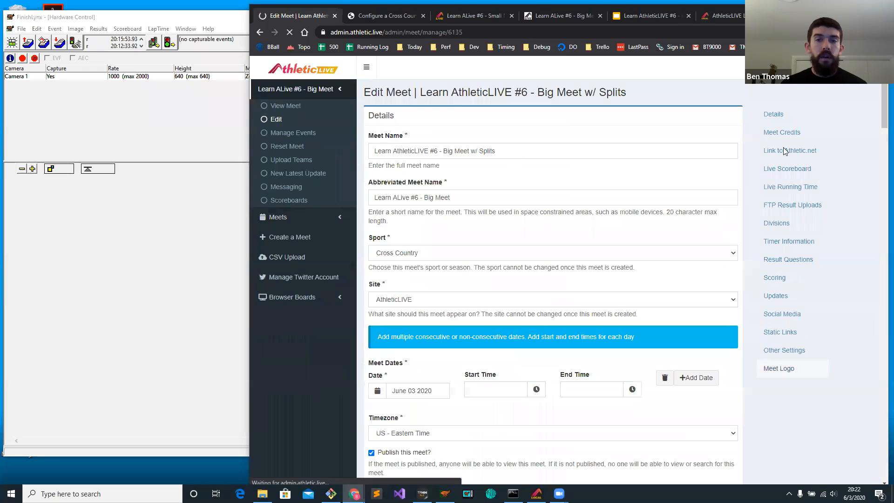
scroll(869, 154, "down", 8)
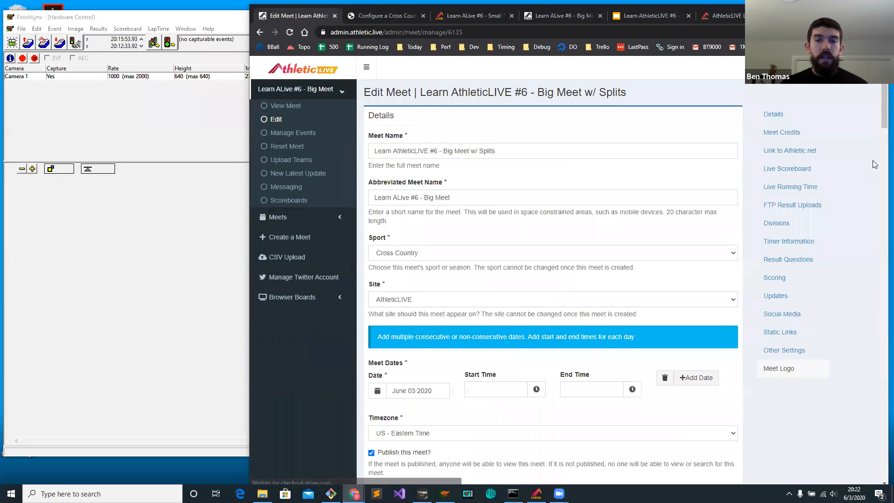
Review the F.A.T. timing system options, choose FinishLynx XC LIF Scoreboard, and return to the big meet's overview page without saving.
scroll(872, 172, "down", 10)
scroll(873, 190, "down", 1)
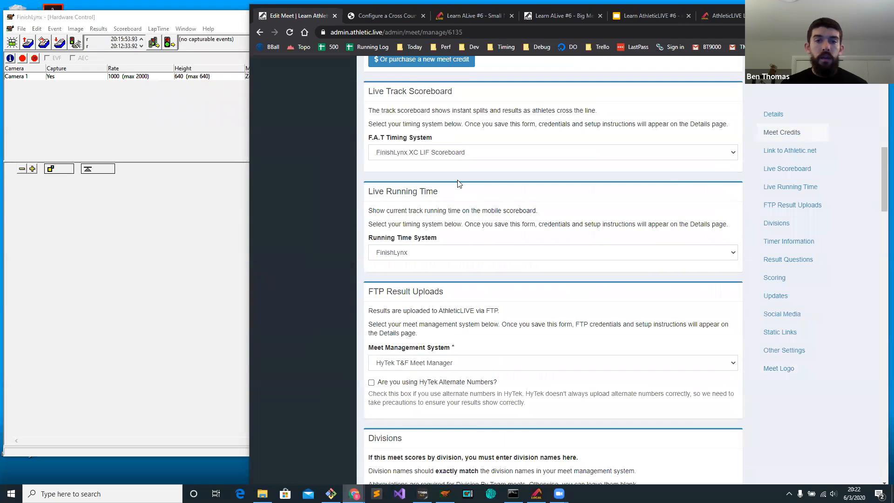
left_click(431, 156)
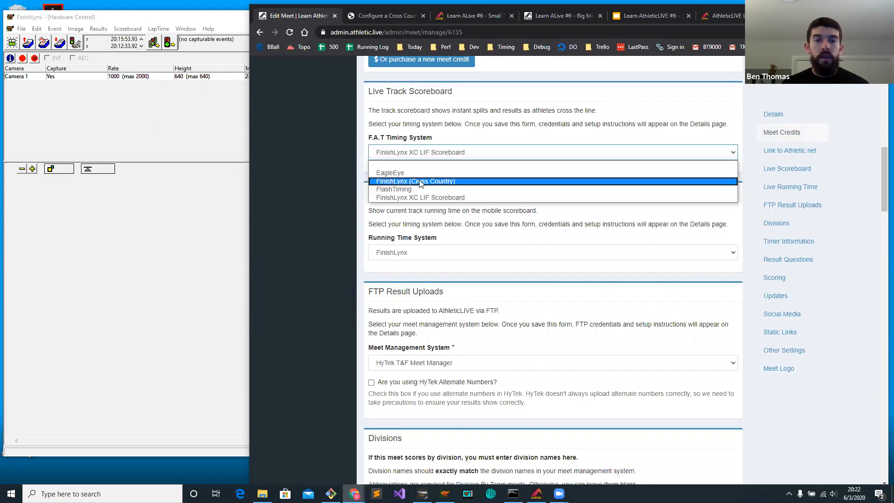
left_click(424, 198)
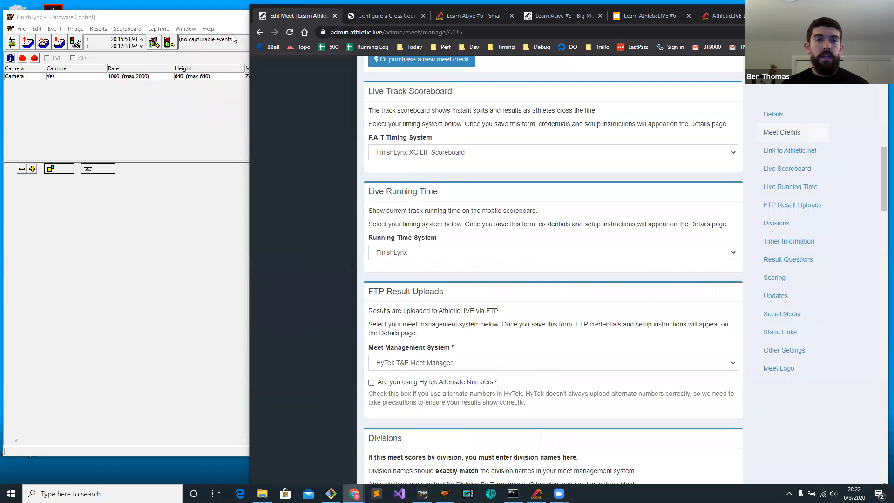
left_click(260, 32)
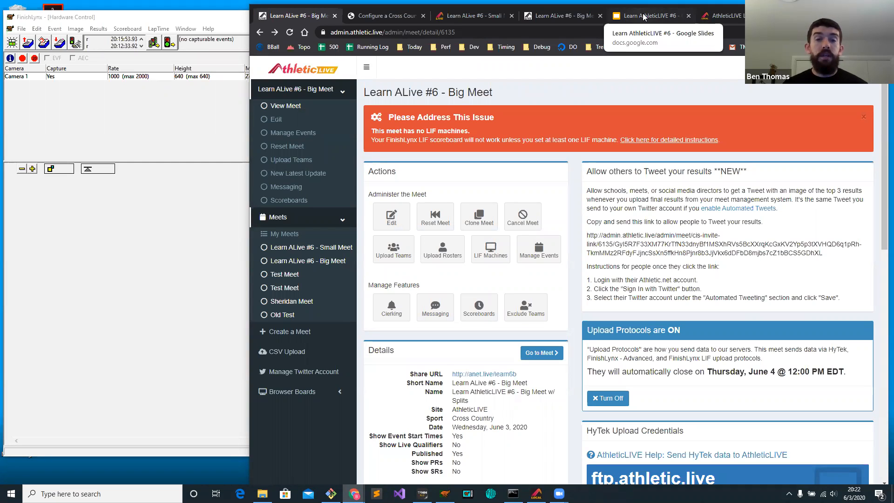
Switch to the Learn AthleticLIVE #6 presentation in Google Slides and present slide 5 with the two split and finish use cases full screen.
left_click(643, 17)
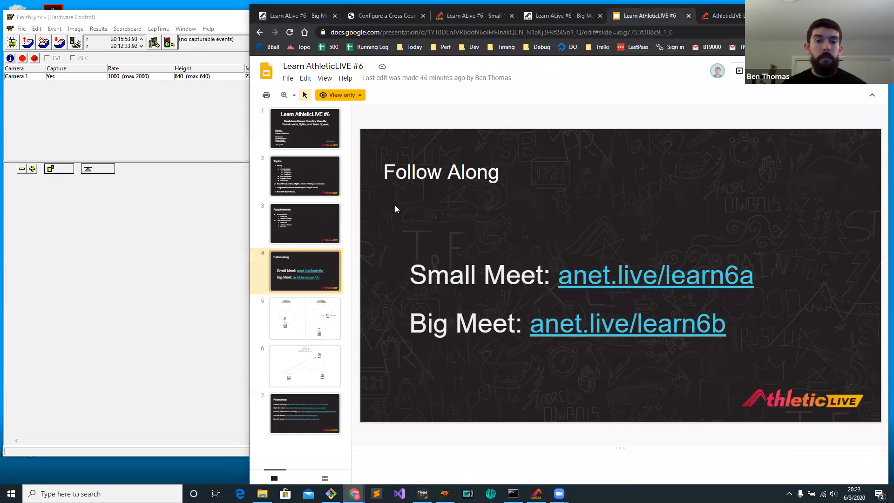
left_click(276, 320)
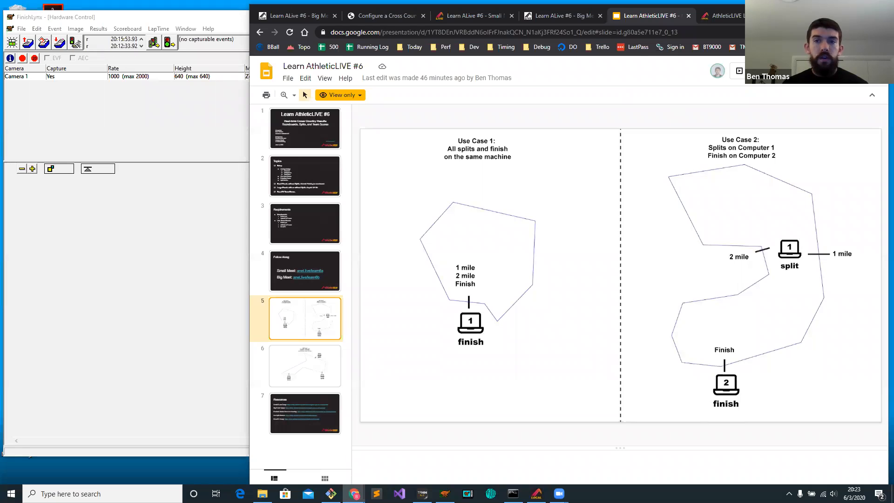
left_click(739, 71)
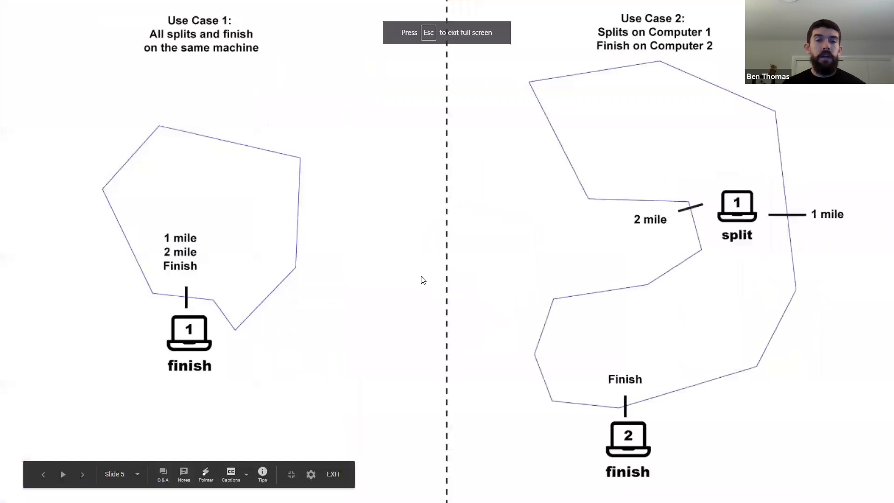
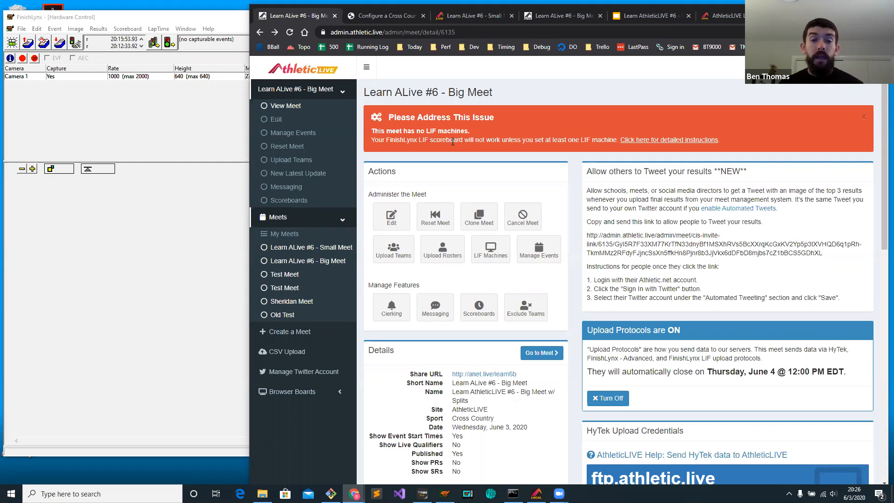
Check the use-case slide, return to the Learn ALive #6 - Big Meet and open the split settings of its Girls 5k Run.
left_click(650, 18)
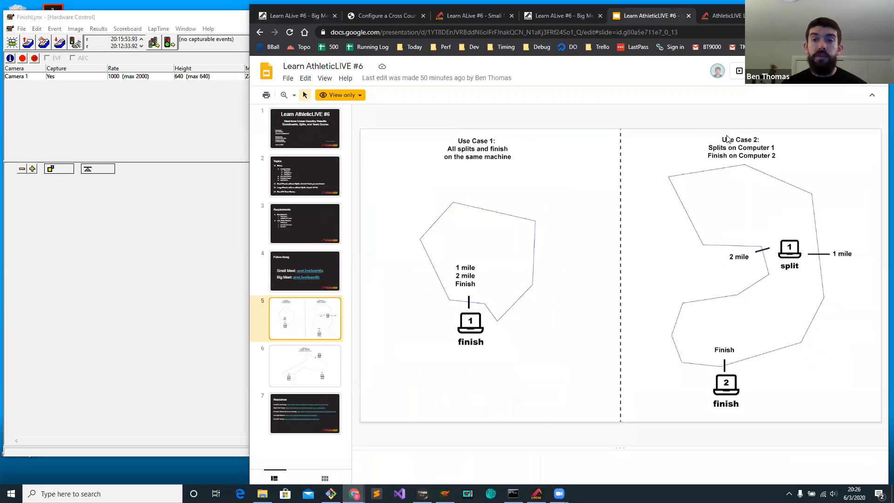
left_click(553, 15)
left_click(376, 31)
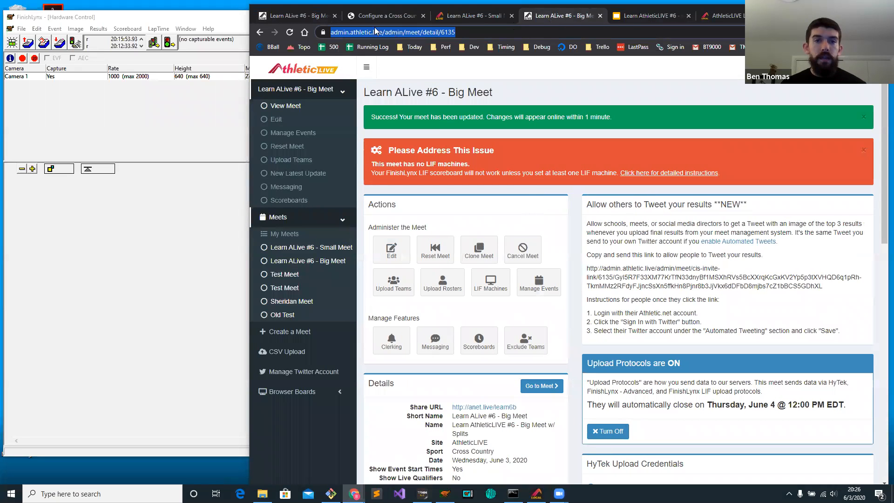
left_click(539, 283)
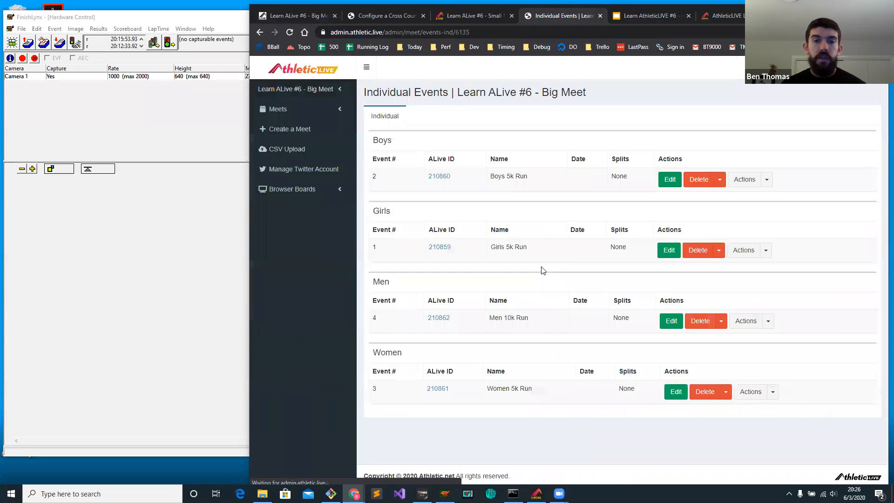
left_click(766, 251)
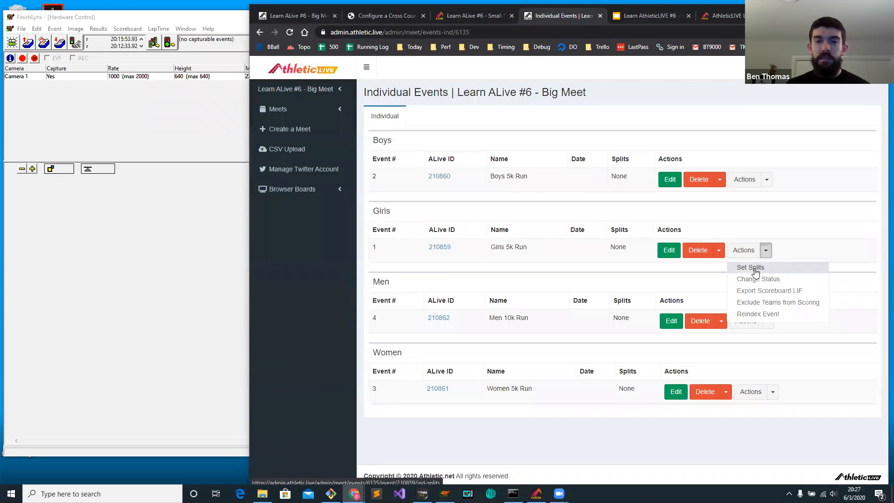
left_click(754, 269)
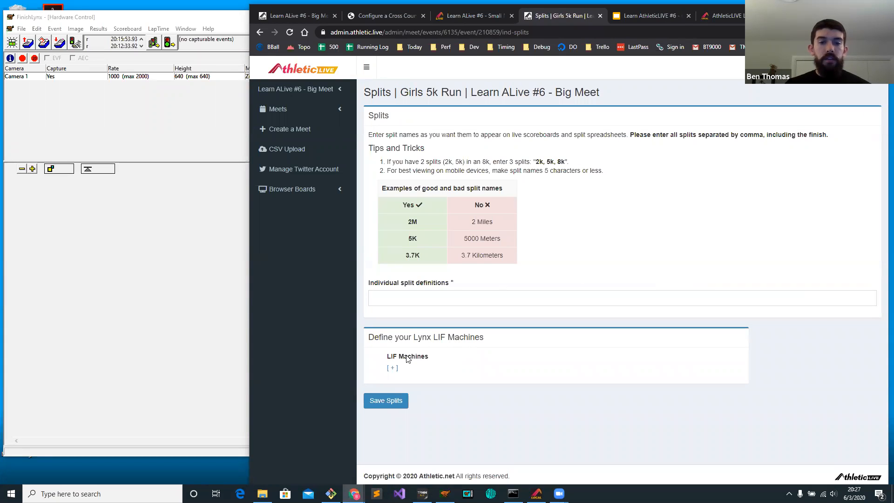
Add a LIF machine named finish to the Girls 5k Run that has all splits and the finish, consulting use case 1 in the slides.
left_click(394, 370)
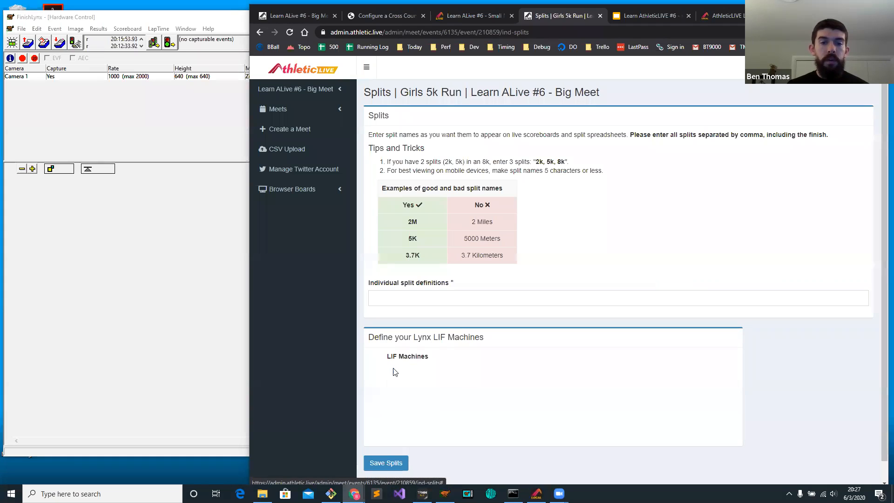
left_click(629, 19)
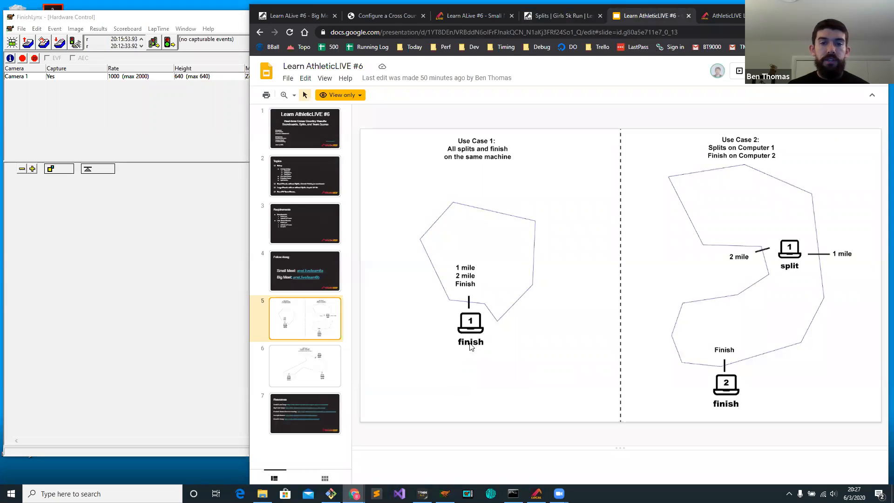
left_click(563, 17)
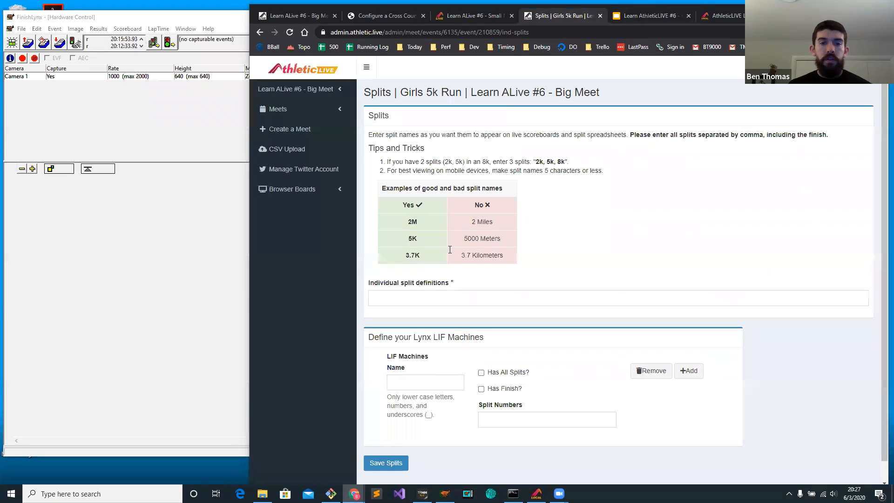
left_click(399, 381)
type("finish")
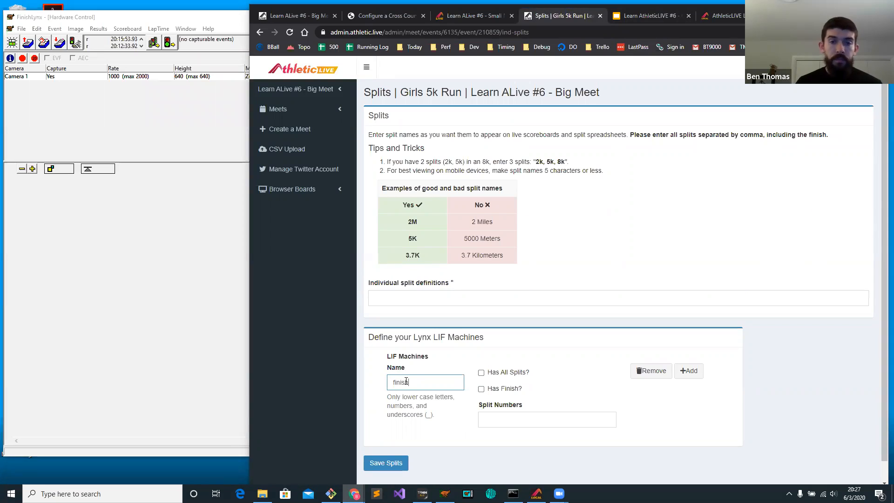
left_click(498, 373)
left_click(496, 391)
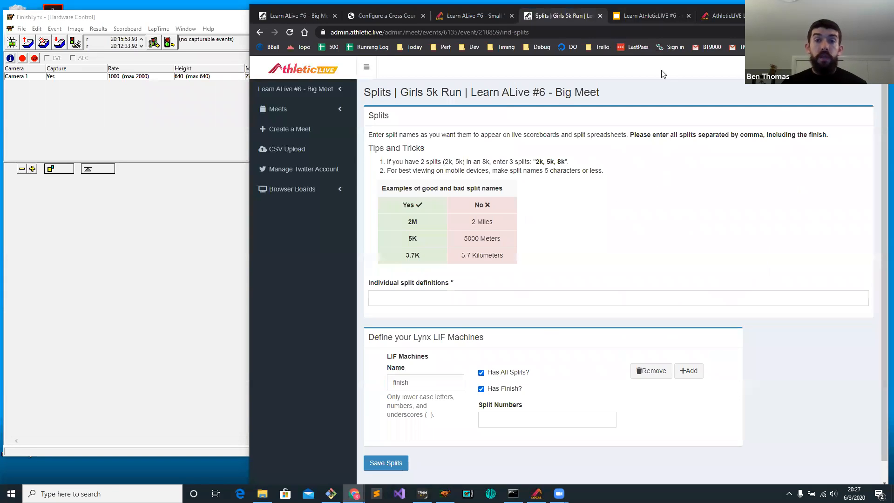
View use case 3 on slide 6 of the presentation and return to the Girls 5k Run split settings.
left_click(642, 17)
left_click(312, 353)
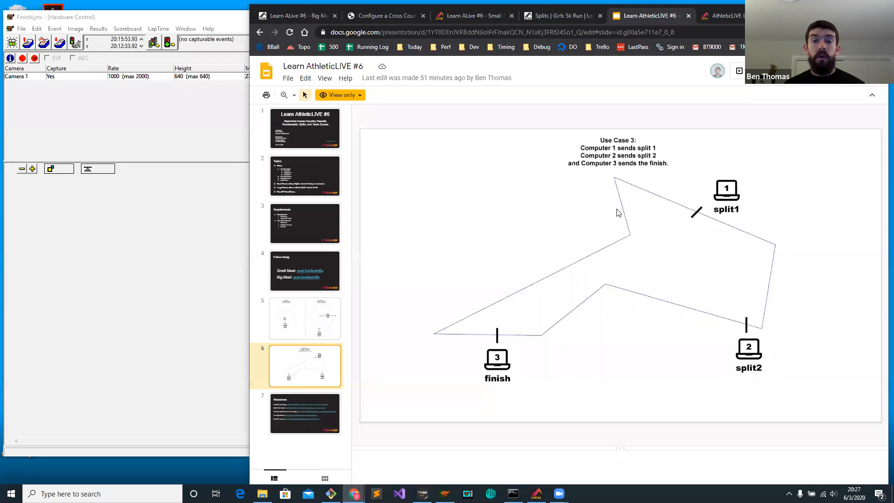
left_click(569, 16)
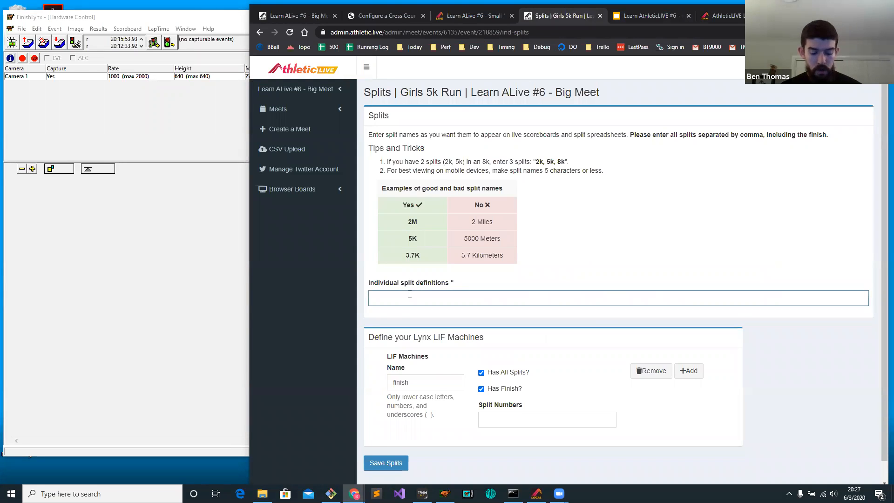
Define the Girls 5k Run's individual splits as 1M, 2M, 5K and save them.
type("M, 2M, Finish")
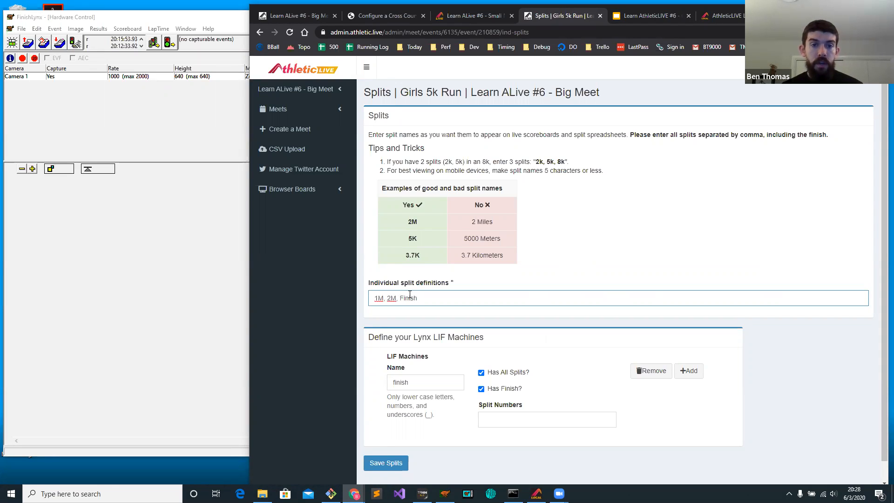
left_click_drag(396, 300, 376, 295)
double_click(411, 300)
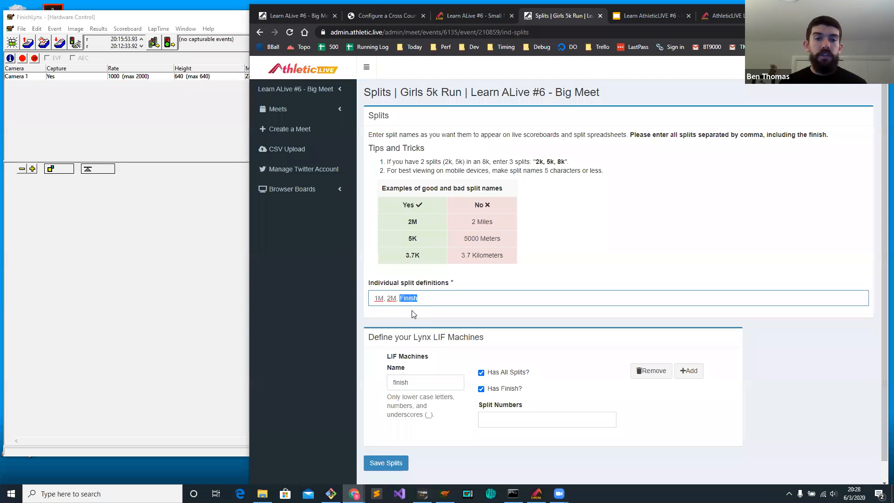
type("5K")
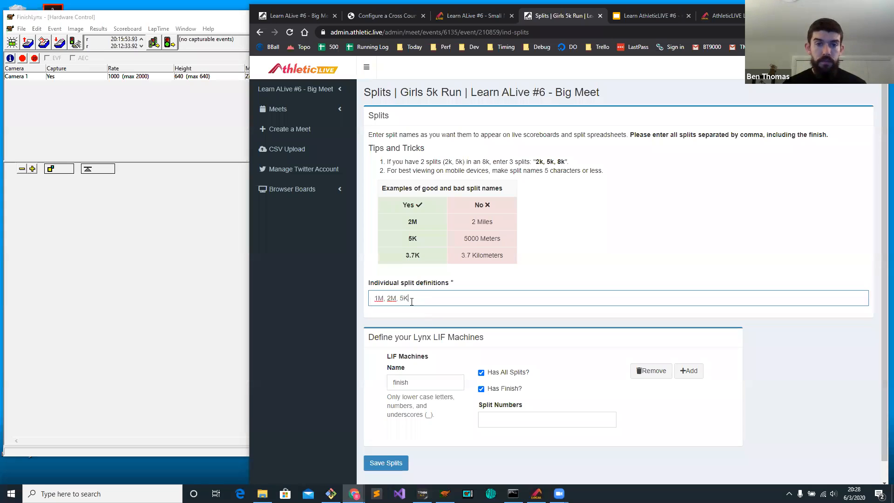
left_click(386, 465)
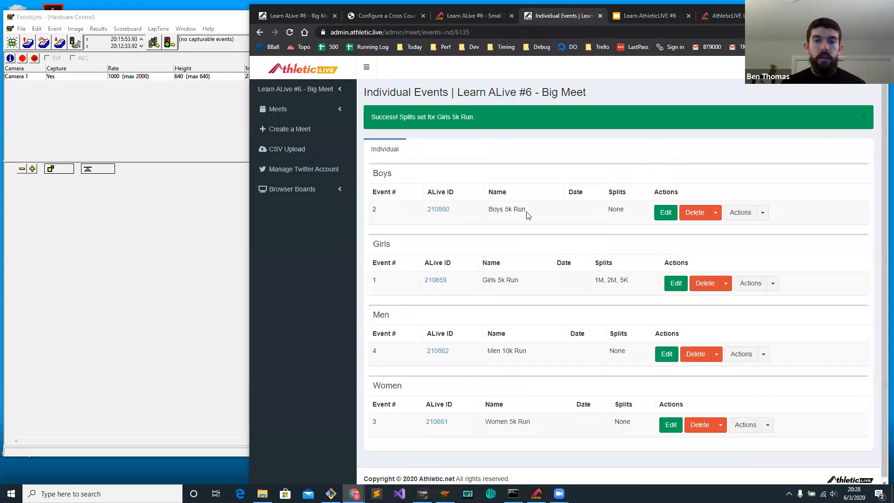
left_click(659, 214)
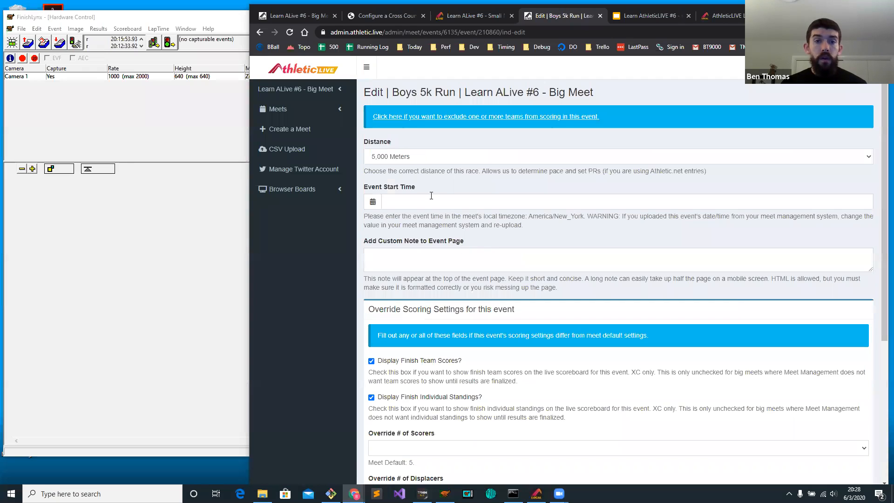
scroll(431, 196, "down", 4)
left_click(261, 33)
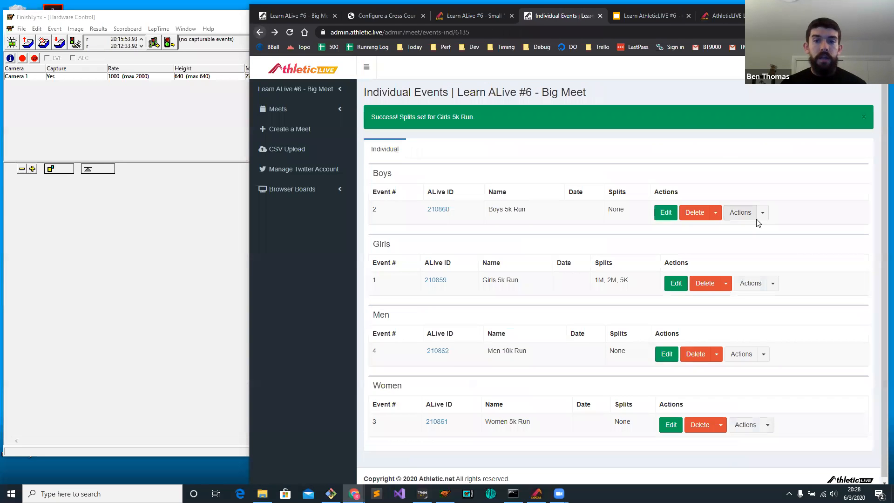
Open the split settings of the Boys 5k Run and define its individual splits as 1M, 2M, 5K.
left_click(763, 212)
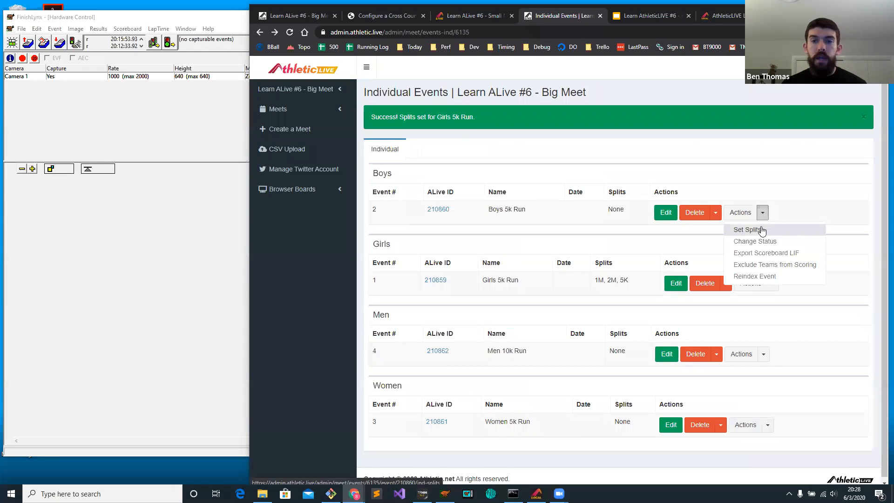
left_click(760, 230)
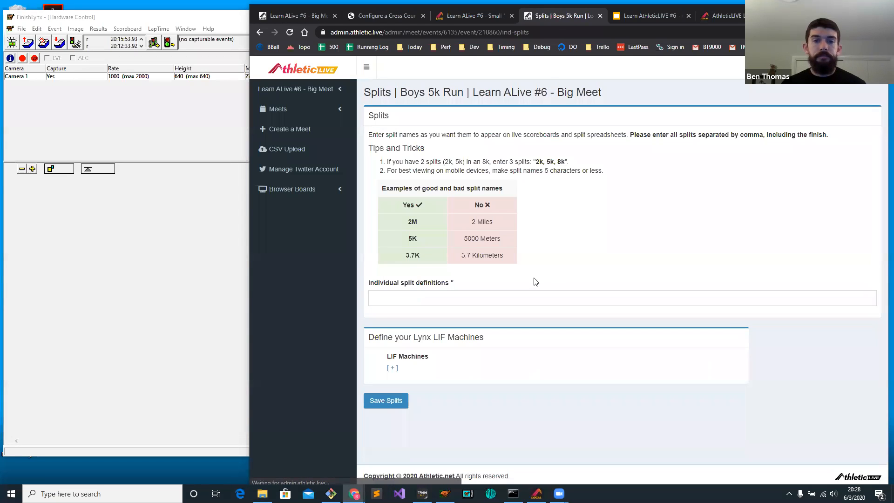
left_click(434, 303)
type("1M, 2M")
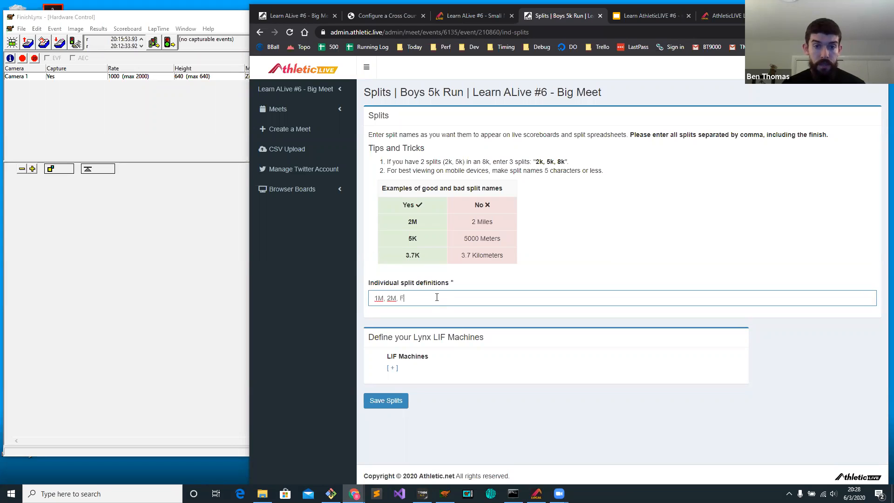
type(", F")
key("BackSpace")
type("5K")
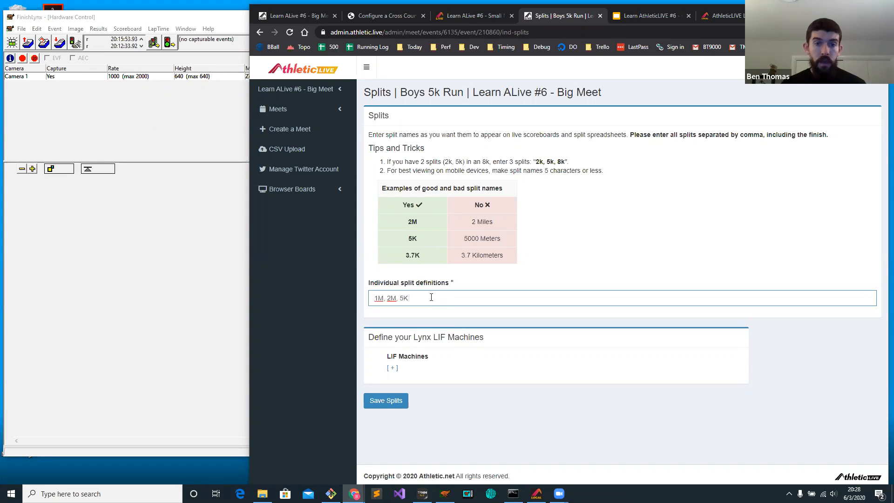
Add two blank LIF machines to the Boys 5k Run and check use case 2 on slide 5 of the presentation.
left_click(392, 368)
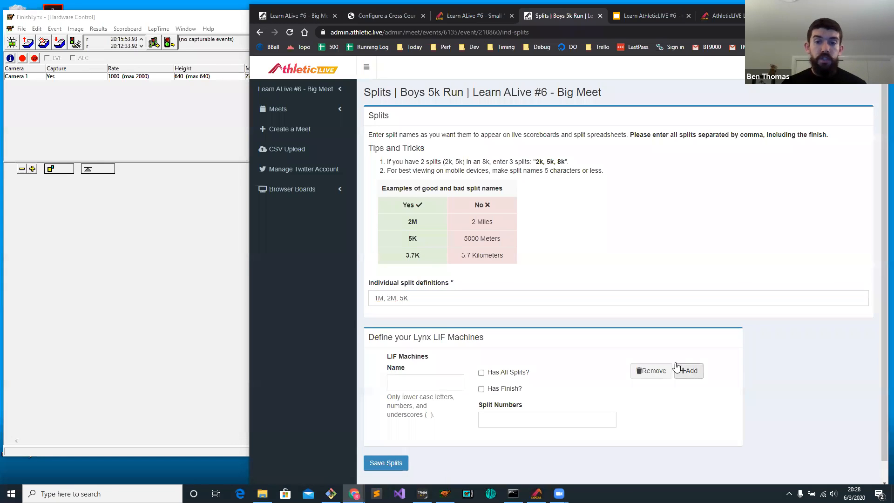
left_click(690, 371)
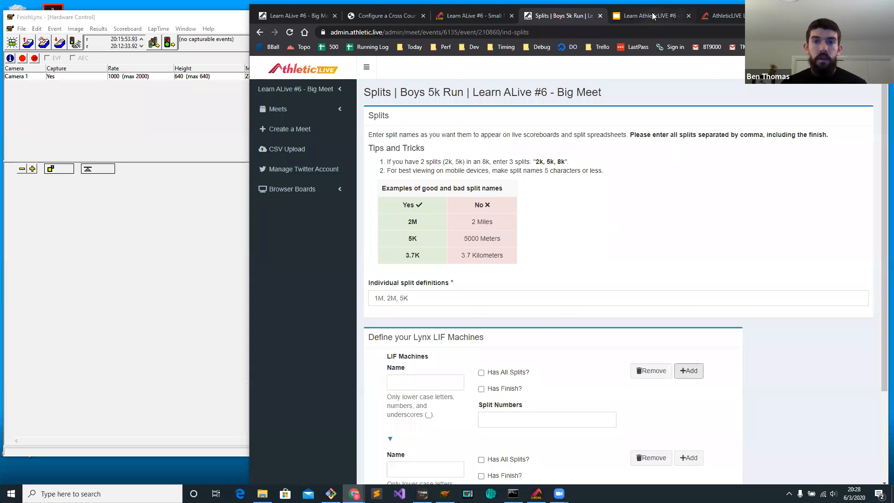
left_click(652, 16)
left_click(286, 312)
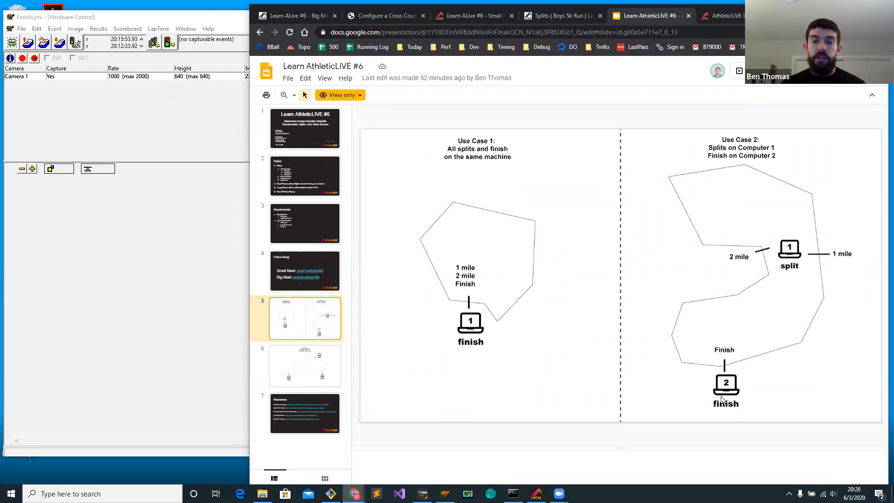
left_click(551, 18)
Name the first LIF machine split with all splits enabled, and the second one finish with the finish enabled.
left_click(440, 383)
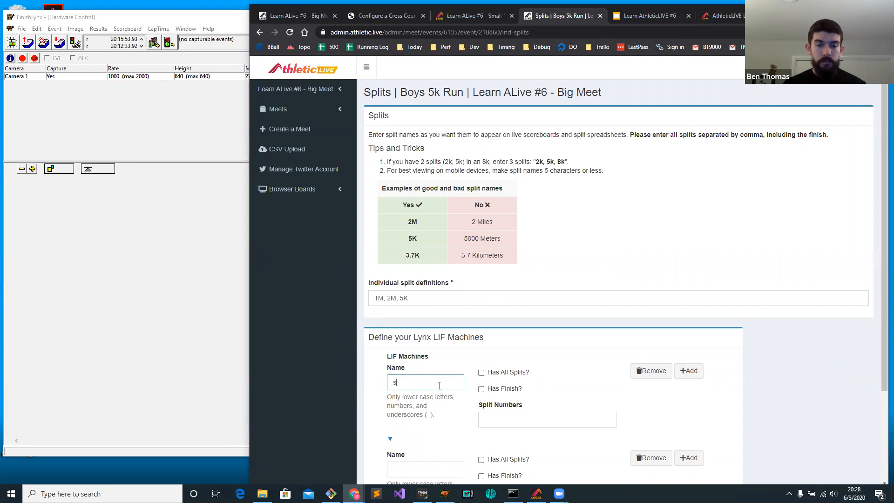
scroll(463, 354, "down", 1)
left_click(494, 311)
left_click(424, 402)
type("finish")
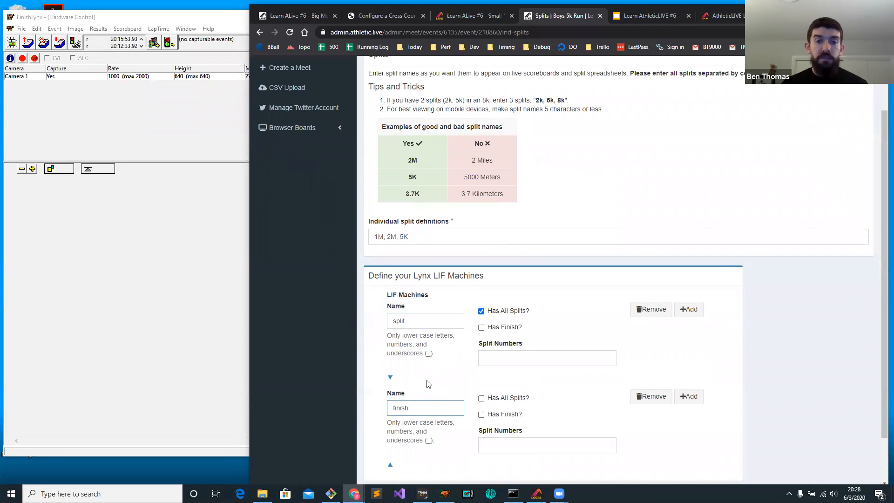
double_click(412, 320)
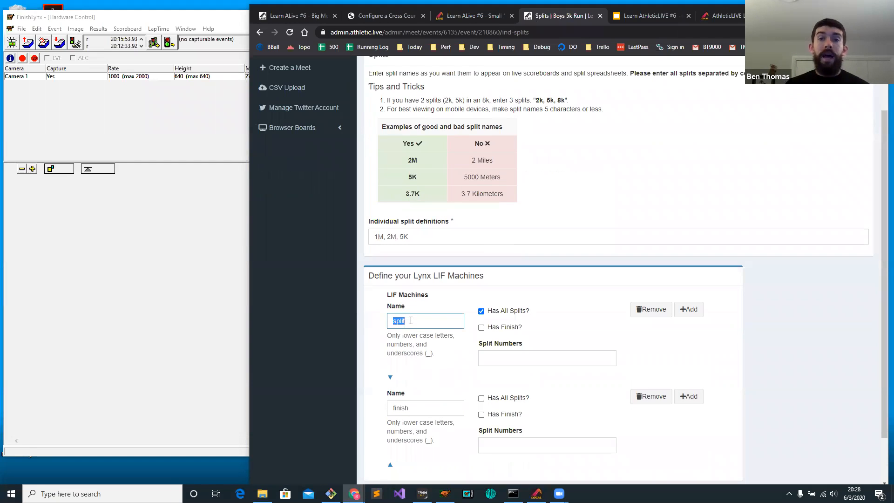
left_click(482, 414)
Review the split and finish machine settings and save the Boys 5k Run splits.
left_click_drag(425, 320, 389, 328)
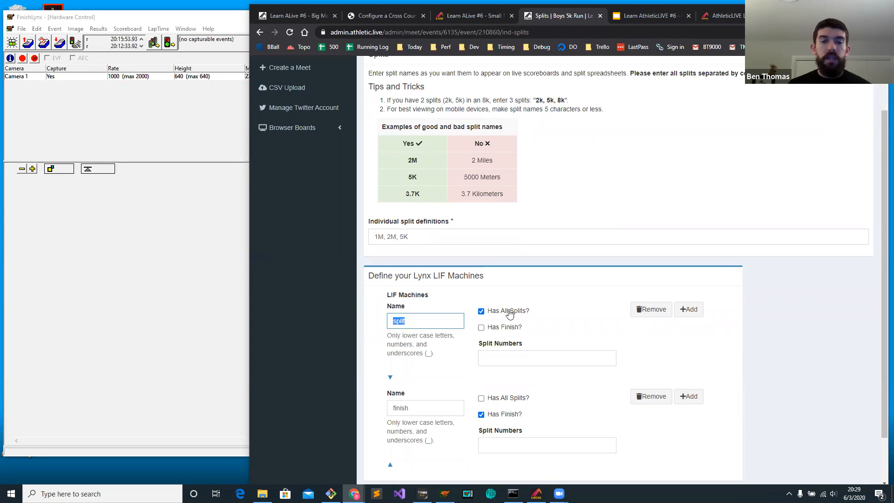
double_click(421, 403)
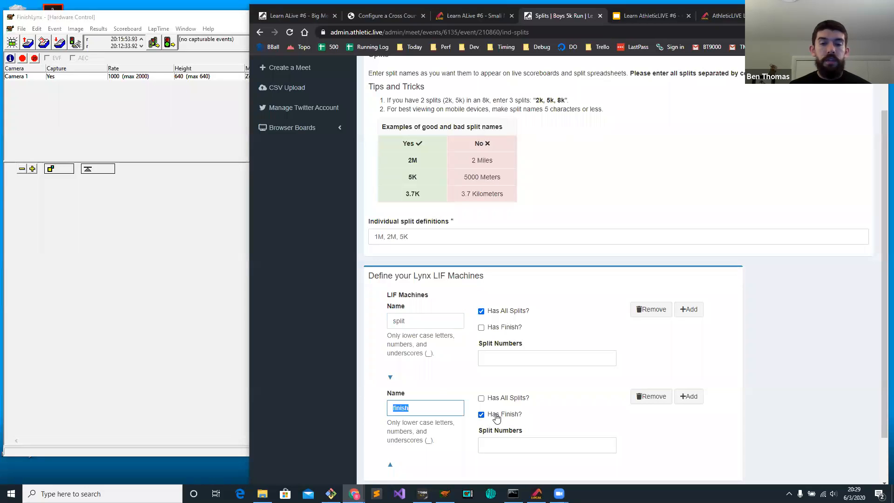
scroll(549, 349, "down", 1)
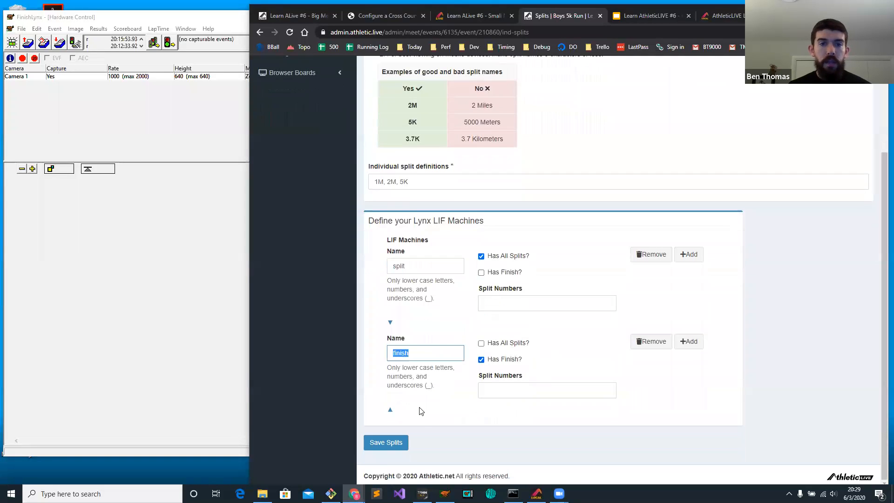
left_click(399, 441)
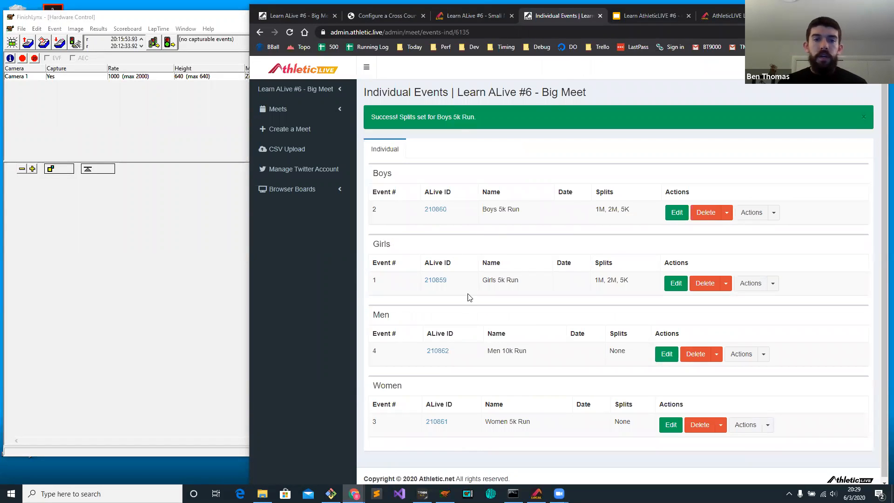
Show the FinishLynx LIF scoreboard help article, narrow the browser beside FinishLynx, and switch to the FinishLynx window.
left_click(377, 16)
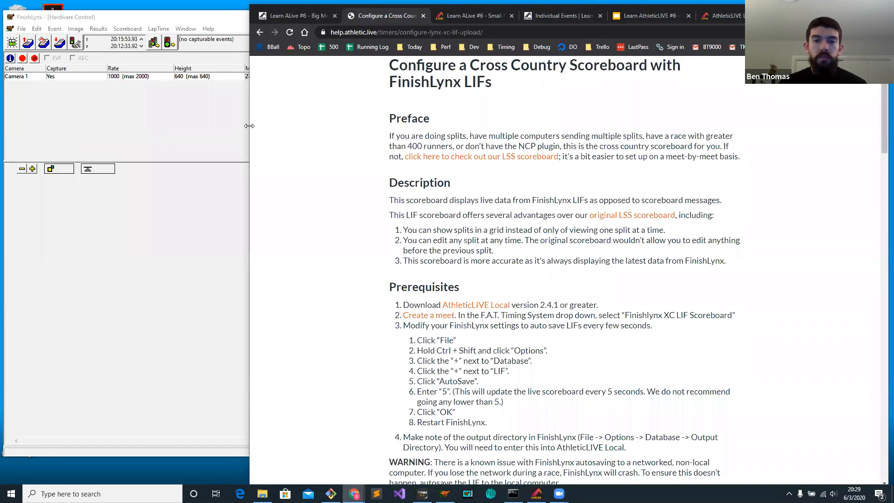
left_click_drag(249, 125, 516, 126)
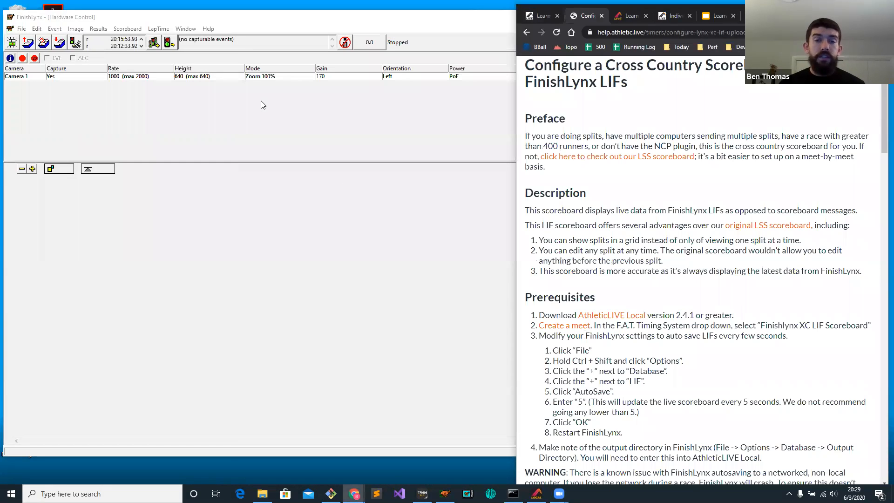
left_click(335, 147)
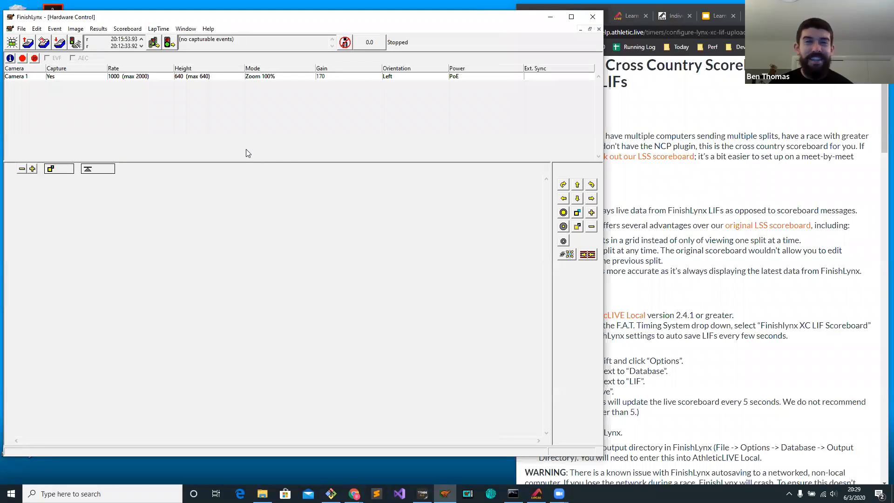
Review the database options for the output directory and LIF file writing against the help article, and accept them.
left_click(21, 29)
left_click(124, 29)
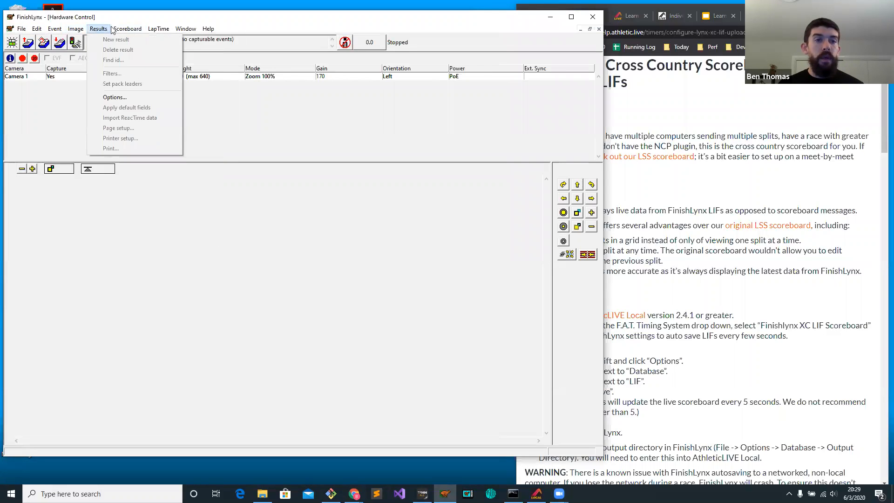
left_click(173, 237)
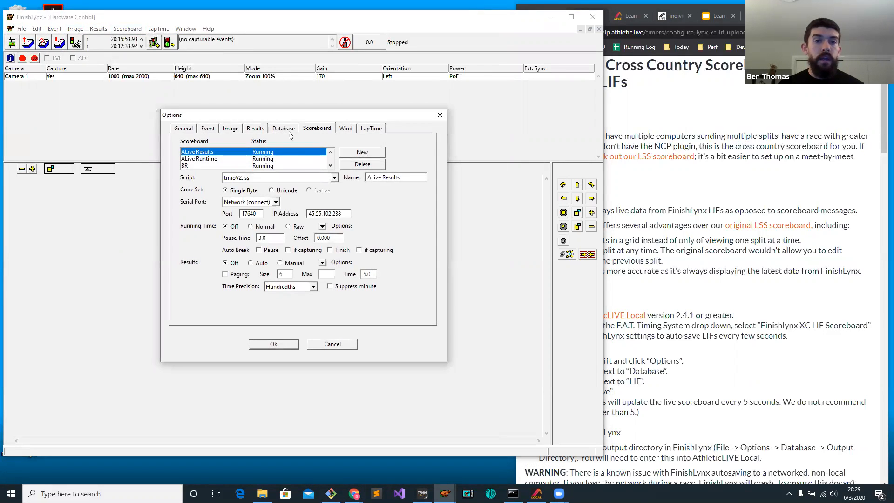
left_click(285, 130)
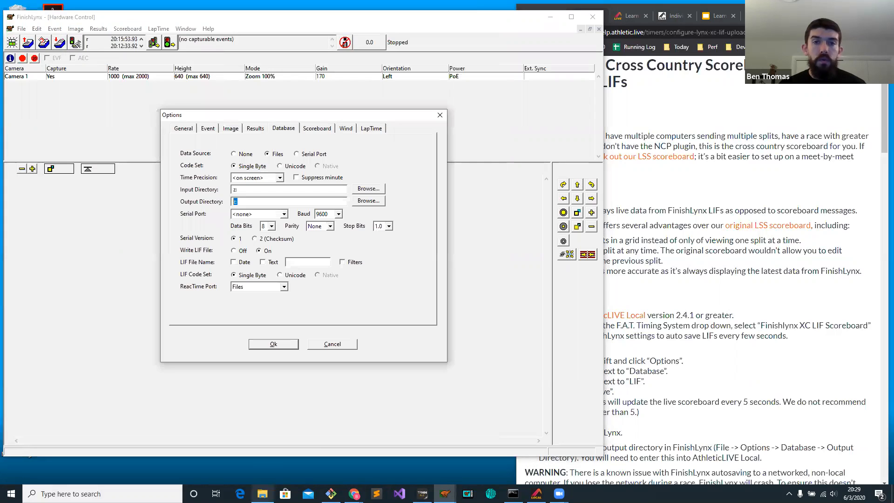
mouse_move(262, 494)
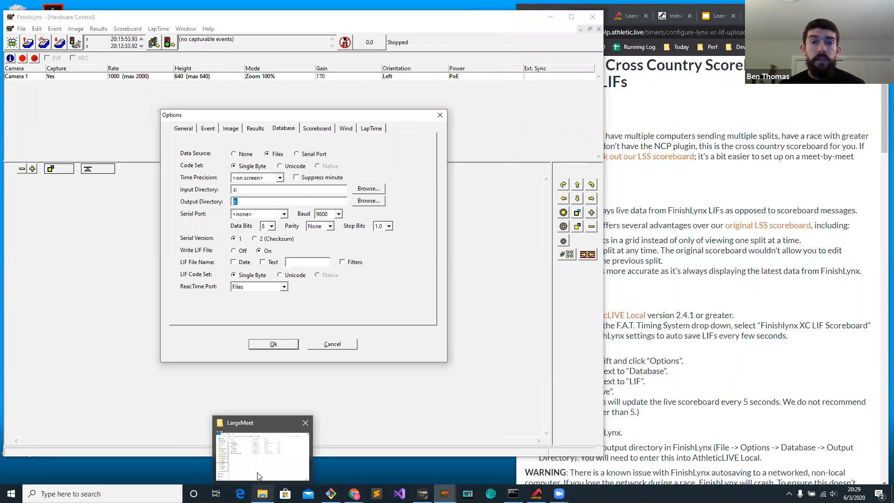
left_click(697, 311)
scroll(697, 311, "down", 3)
left_click(268, 345)
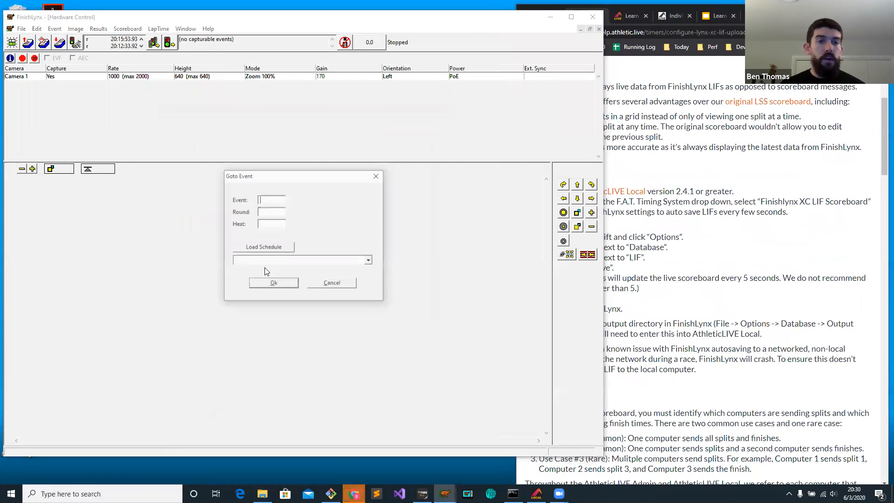
Load the schedule and open the Girls 5k Run CC event.
left_click(281, 250)
left_click(287, 262)
left_click(285, 270)
left_click(274, 284)
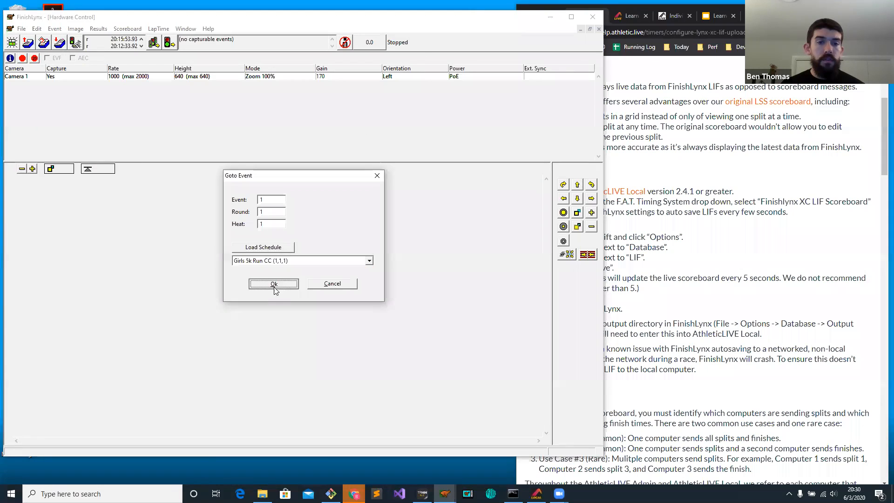
Switch to AthleticLIVE Local in the browser, widen its window, and open the FinishLynx XC LIF connection settings for editing.
left_click(634, 21)
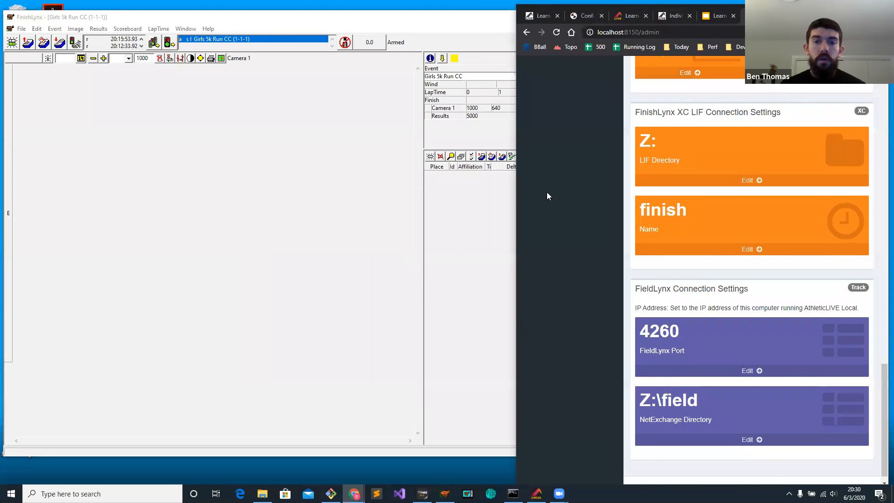
left_click_drag(516, 184, 331, 185)
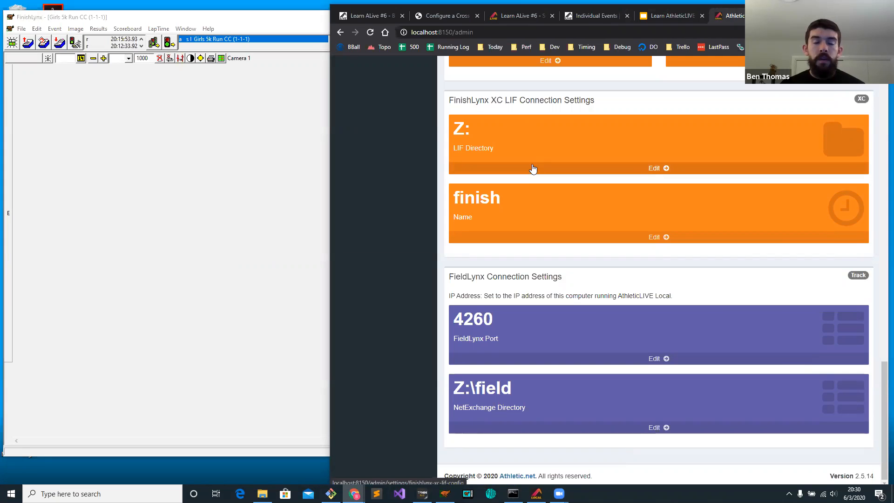
left_click_drag(883, 383, 884, 70)
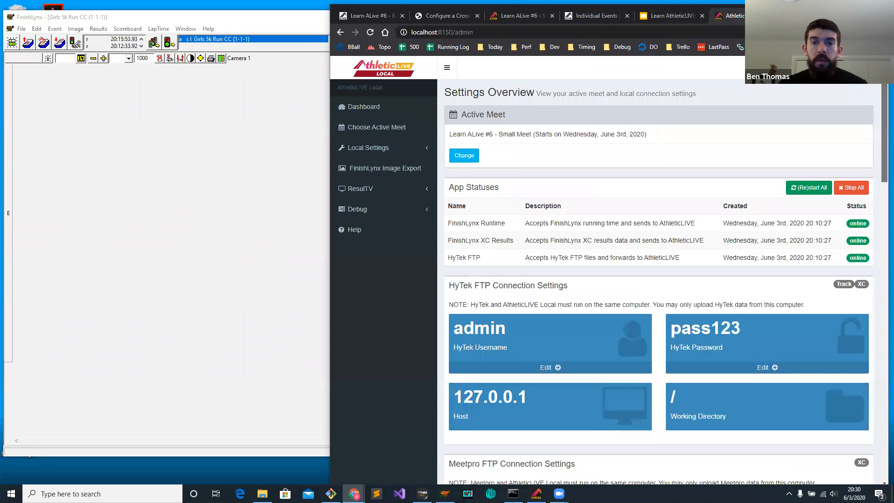
left_click_drag(876, 140, 879, 373)
double_click(497, 178)
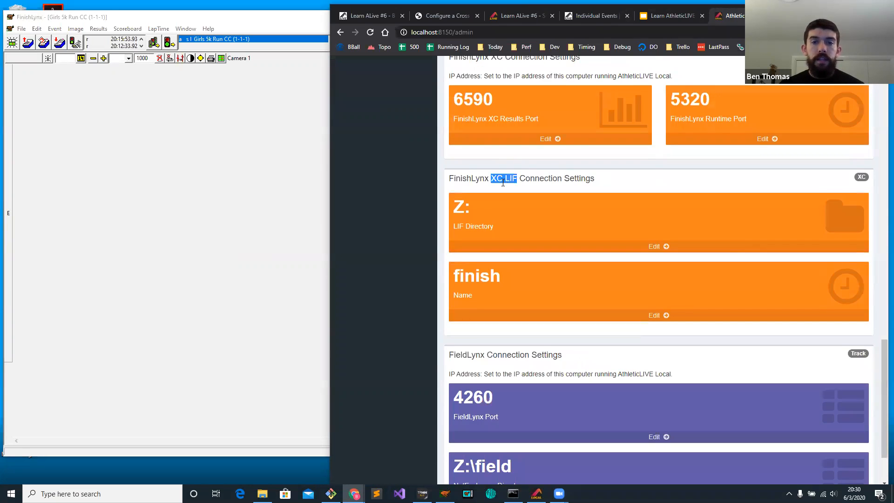
left_click(548, 247)
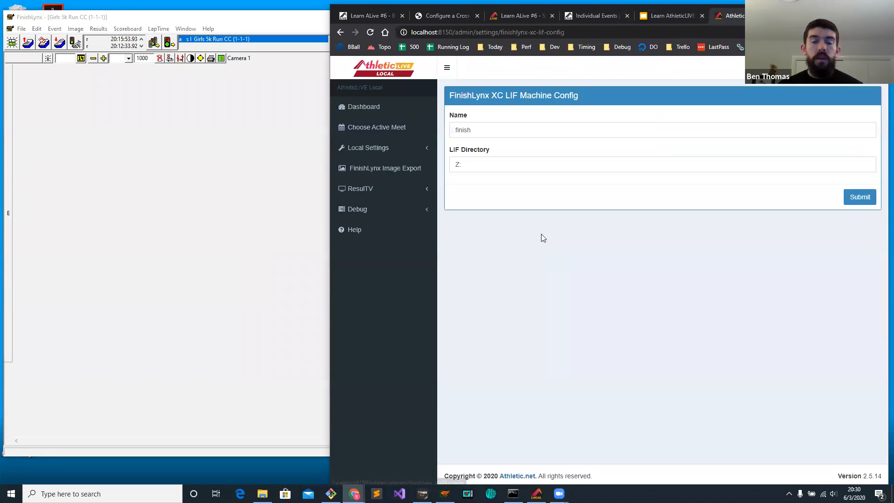
Compare the XC LIF machine name with the LIF machine name defined in the big meet's Girls 5k Run splits.
double_click(486, 127)
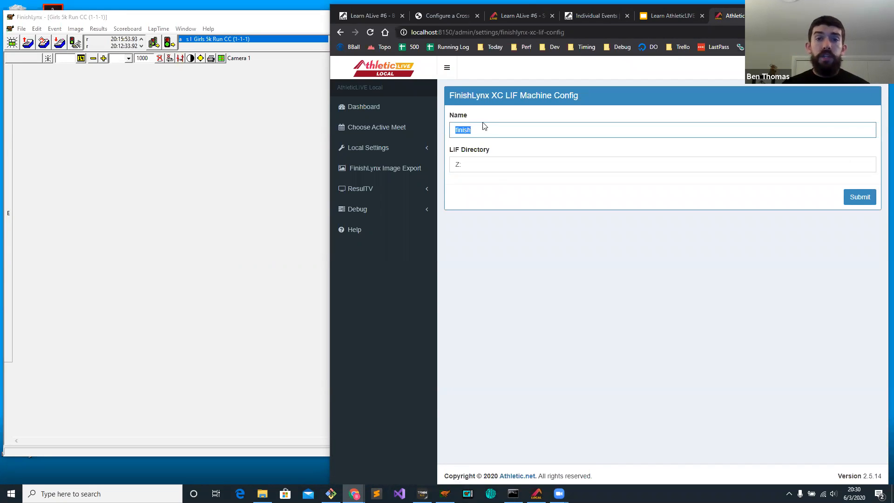
left_click(595, 16)
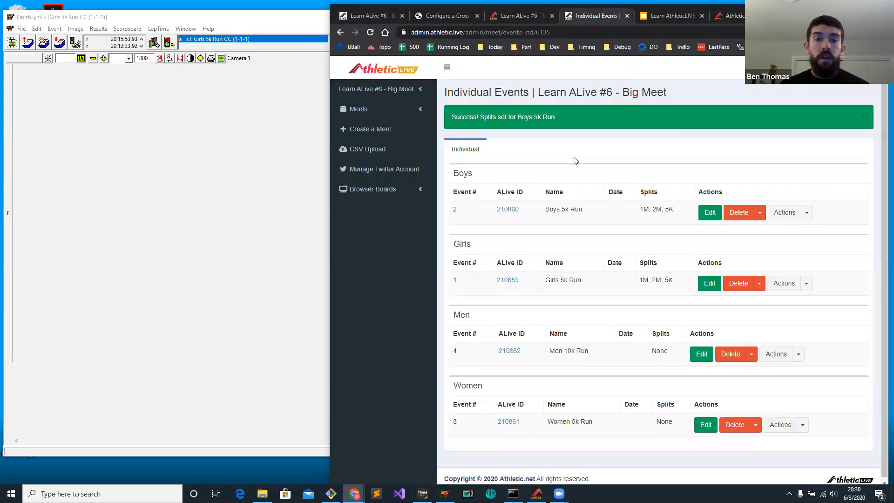
left_click(806, 283)
left_click(791, 299)
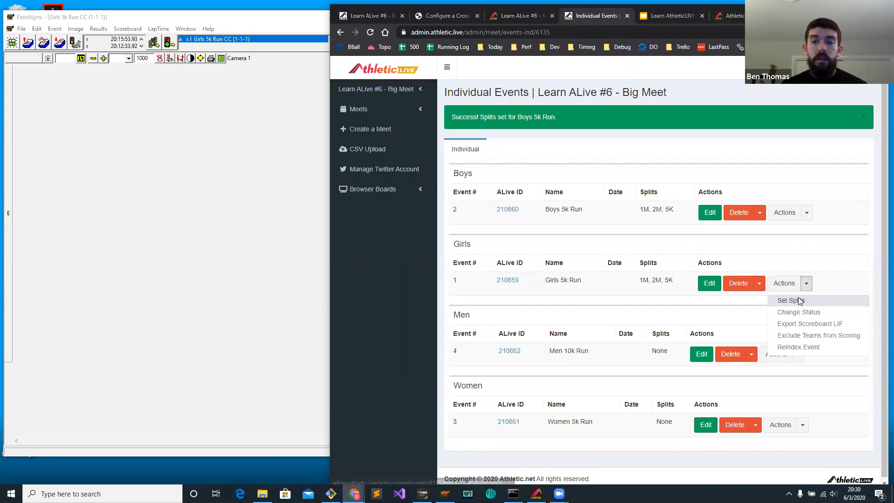
double_click(490, 395)
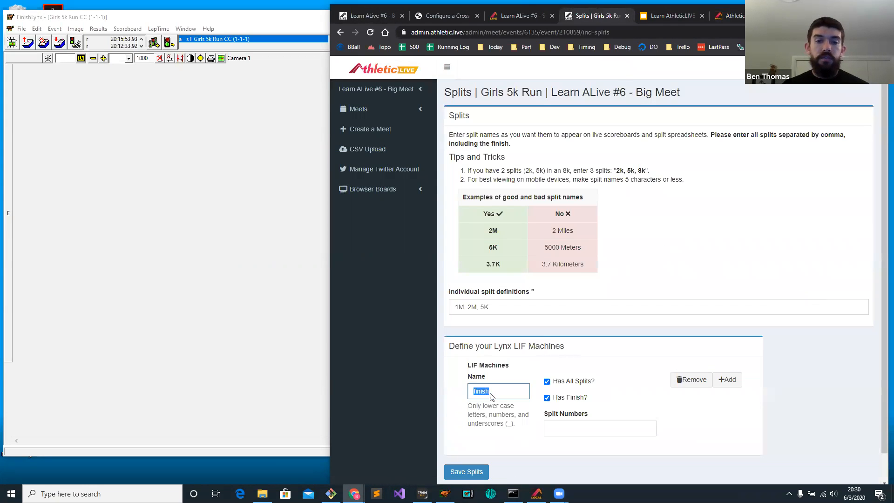
left_click(731, 15)
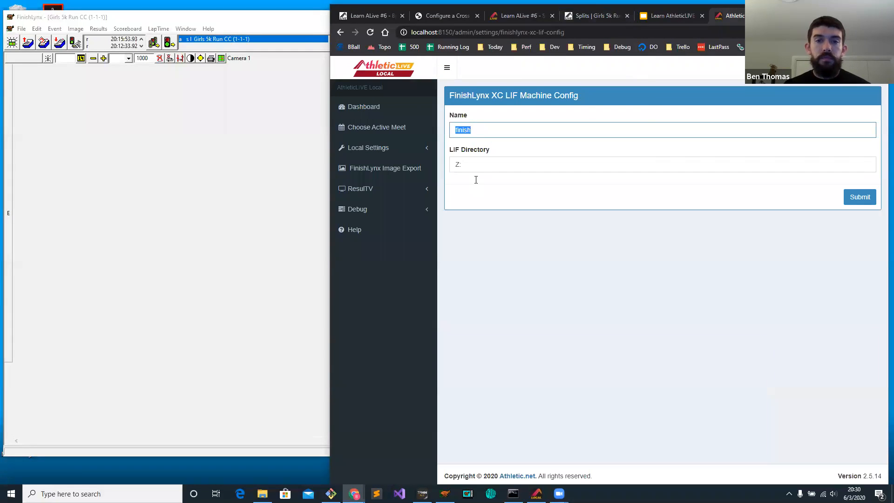
left_click(472, 130)
Check the LIF directory against the FinishLynx database output directory, and submit the XC LIF machine configuration.
left_click(467, 167)
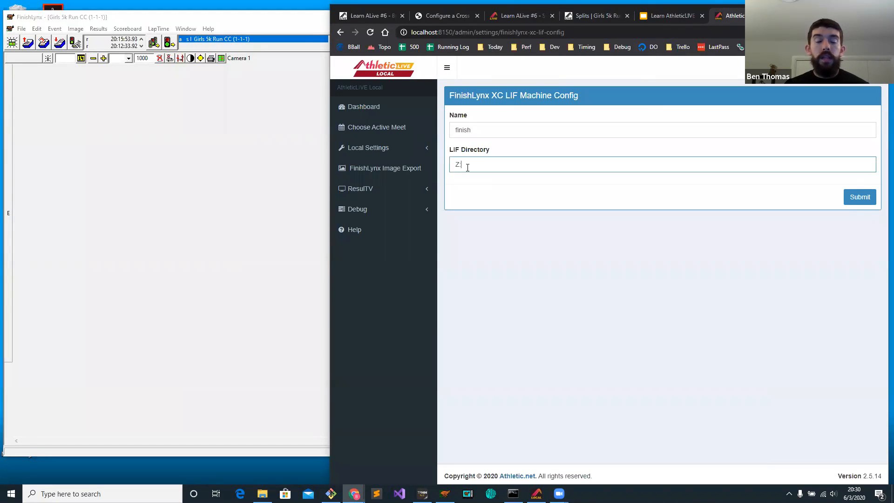
left_click(116, 29)
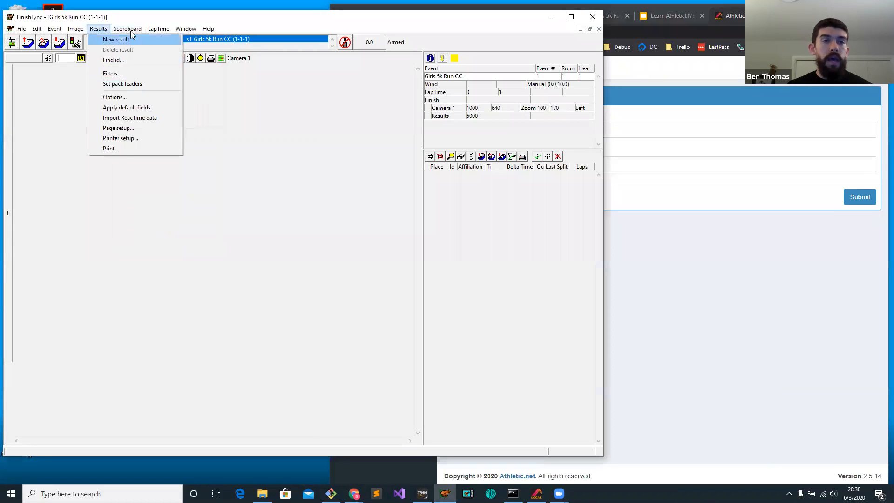
left_click(150, 238)
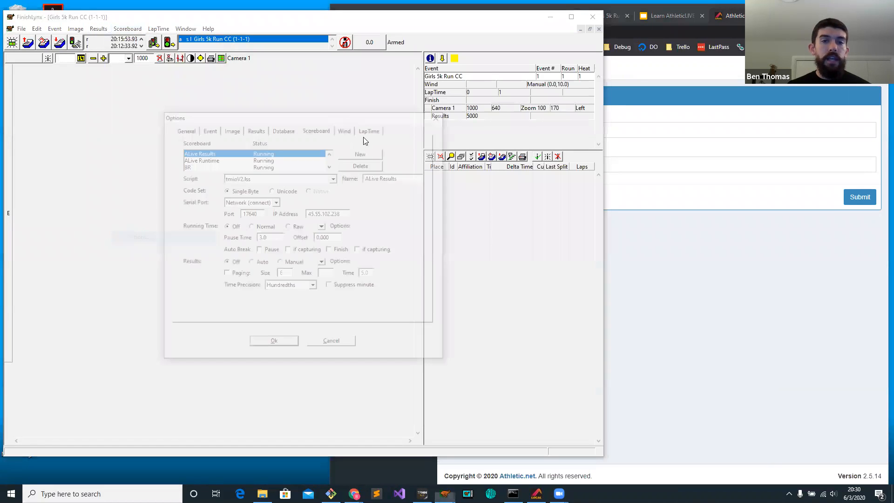
left_click(284, 129)
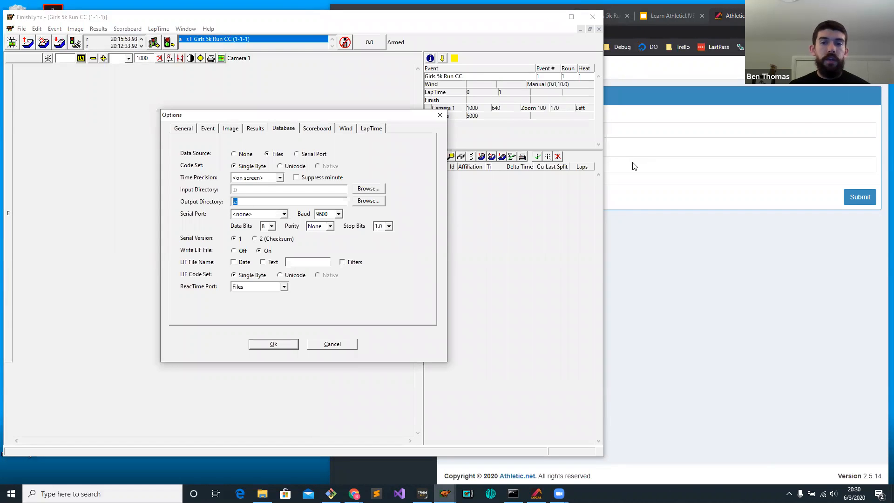
left_click(439, 115)
left_click(711, 221)
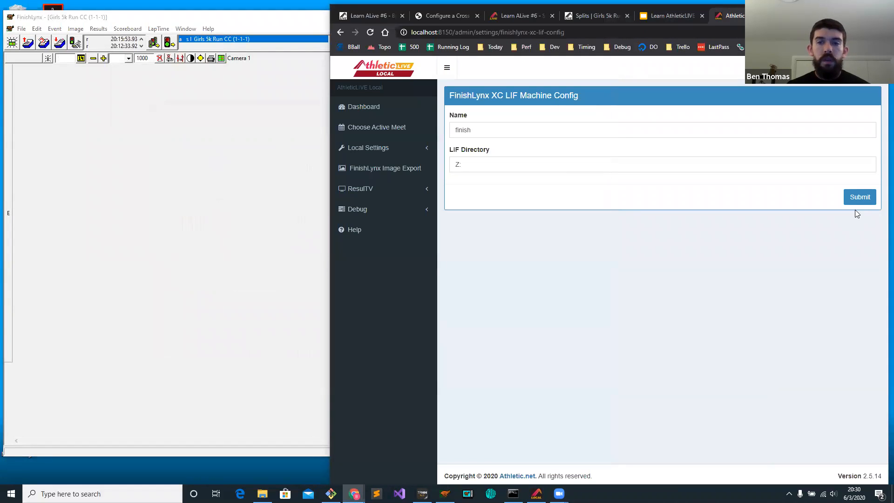
left_click(853, 200)
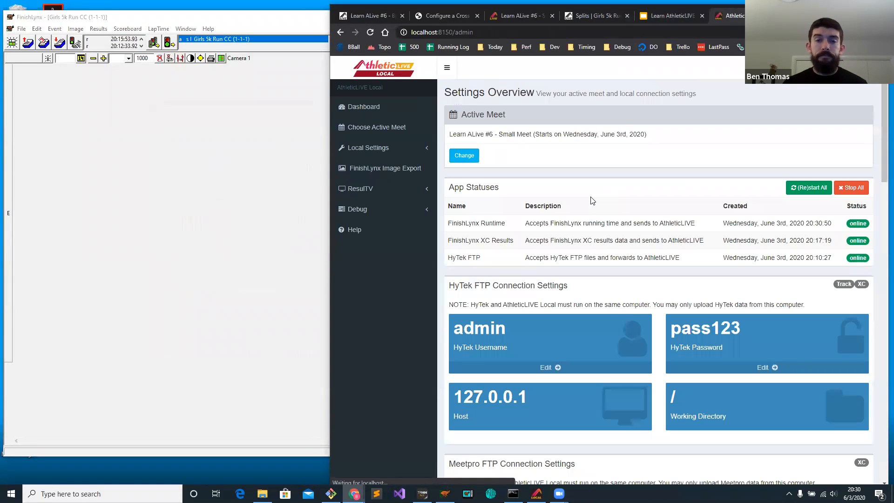
Change the active meet to Learn ALive #6 - Big Meet.
left_click(464, 155)
left_click(505, 132)
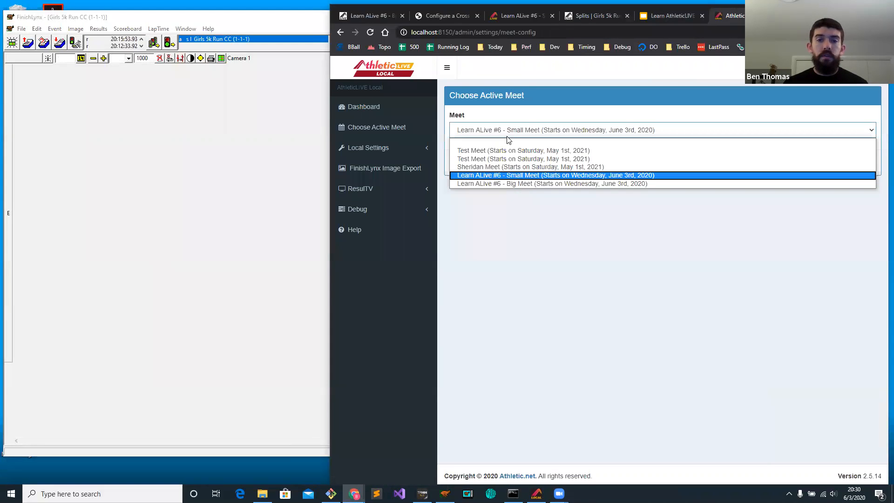
left_click(505, 183)
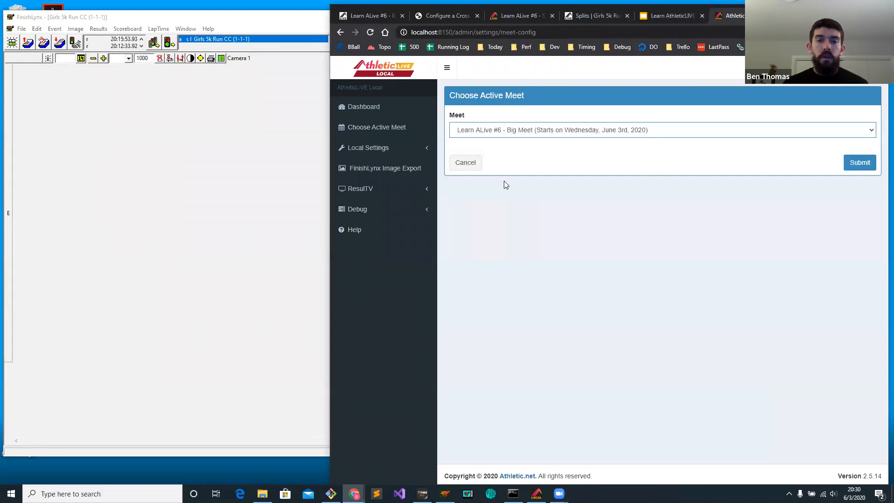
left_click(860, 163)
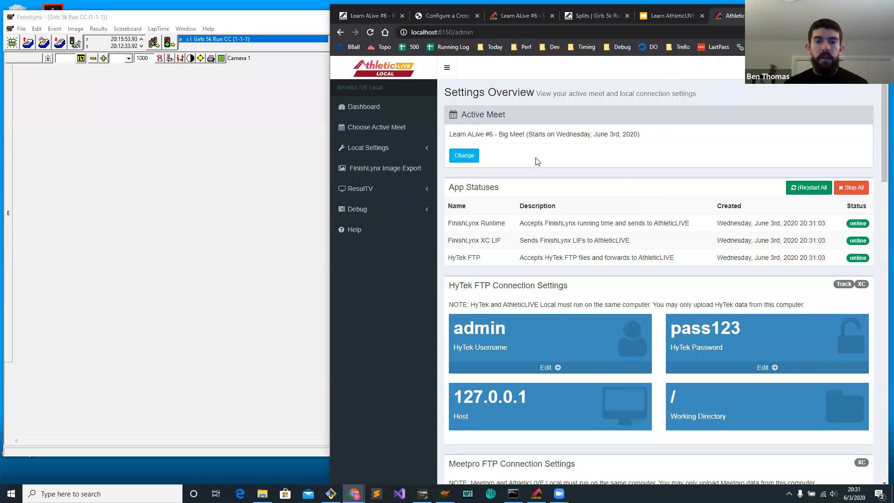
Show the Learn AthleticLIVE #6 - Big Meet w/ Splits page on the live site and narrow the browser window.
left_click(511, 14)
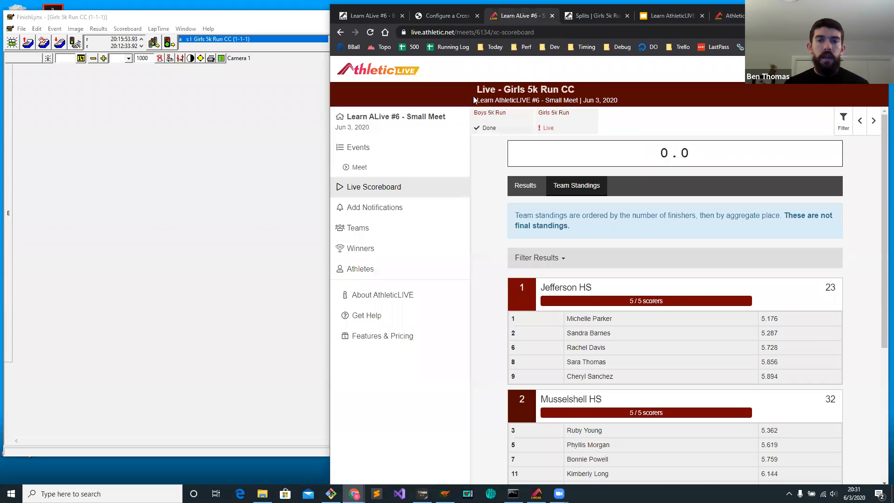
left_click(406, 73)
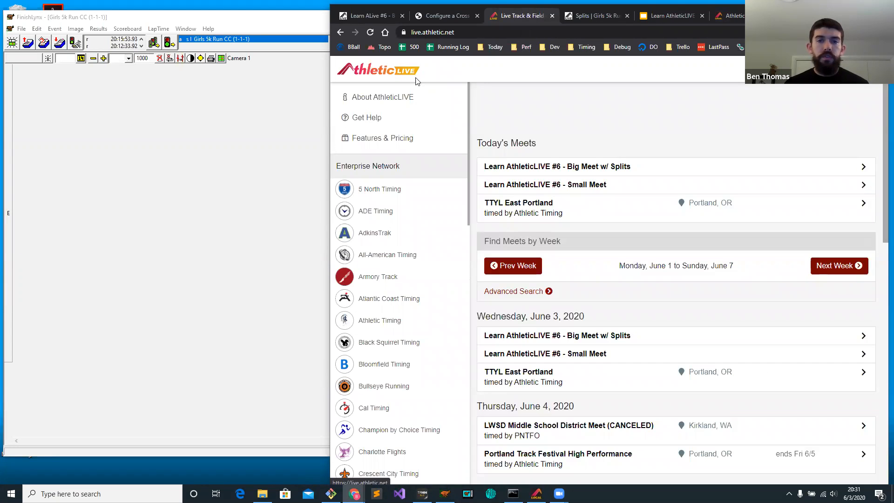
left_click(620, 171)
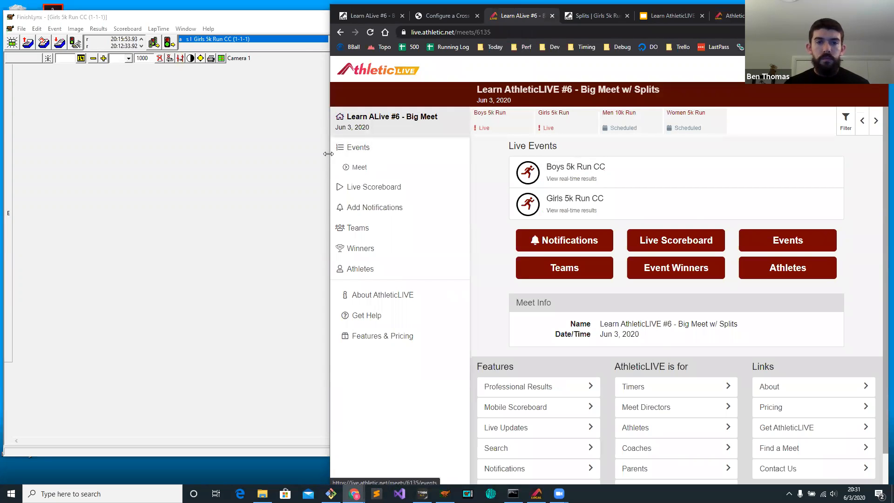
left_click_drag(329, 154, 410, 153)
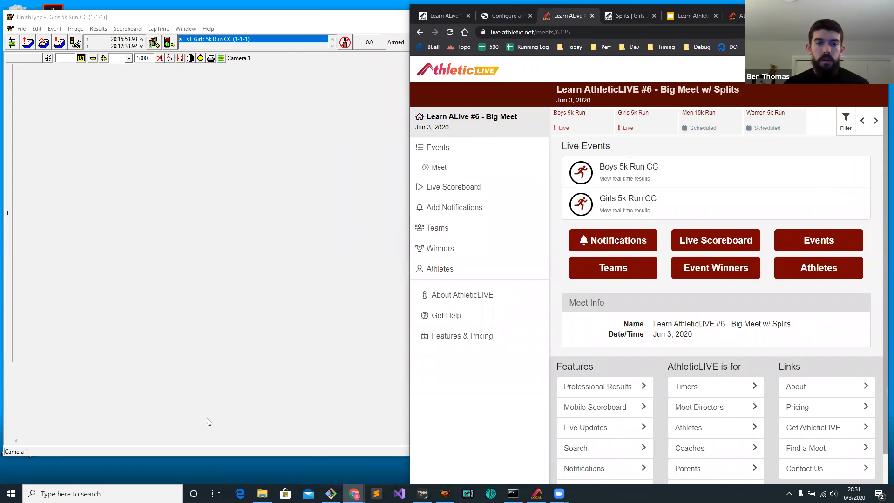
Bring up the LargeMeet folder in File Explorer and fit its window beside the browser.
left_click(262, 494)
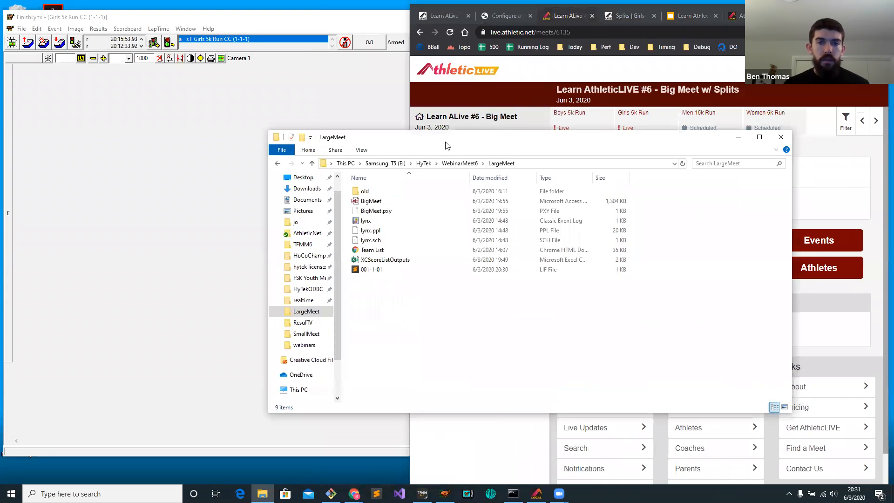
left_click_drag(465, 132, 180, 93)
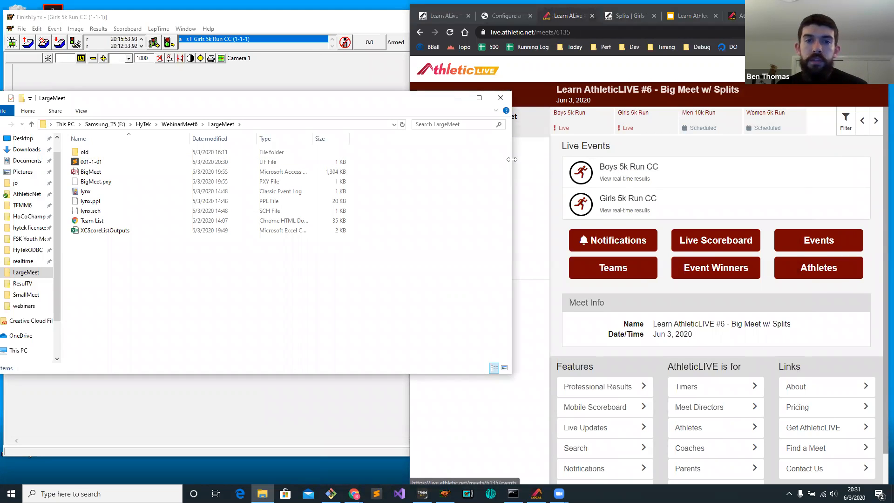
left_click_drag(512, 159, 404, 159)
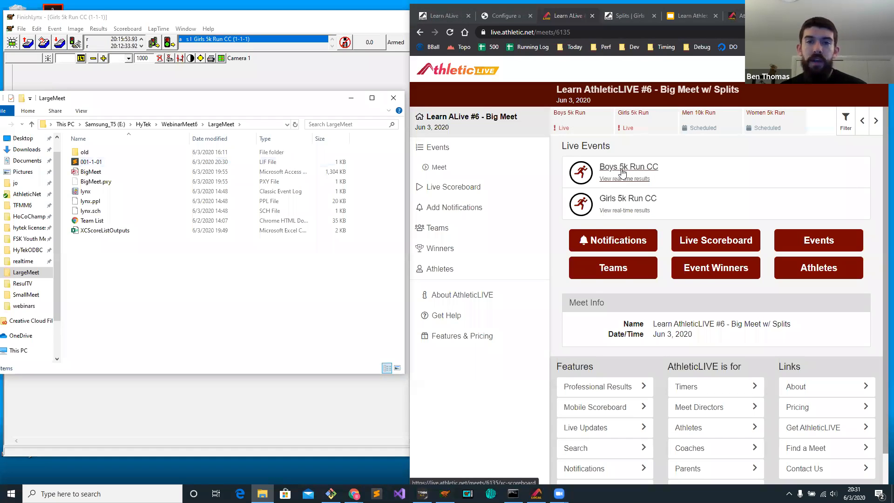
Delete the Girls 5k Run CC running scoreboard from the big meet's active scoreboards.
left_click(441, 15)
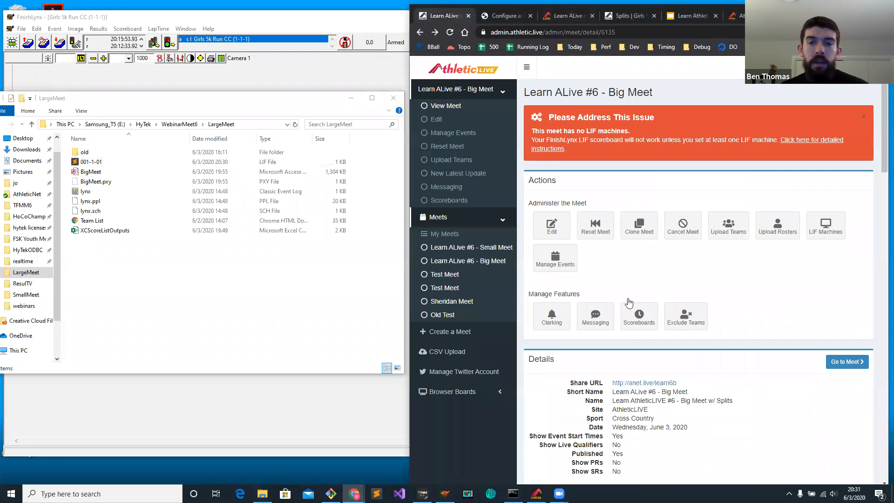
left_click(648, 320)
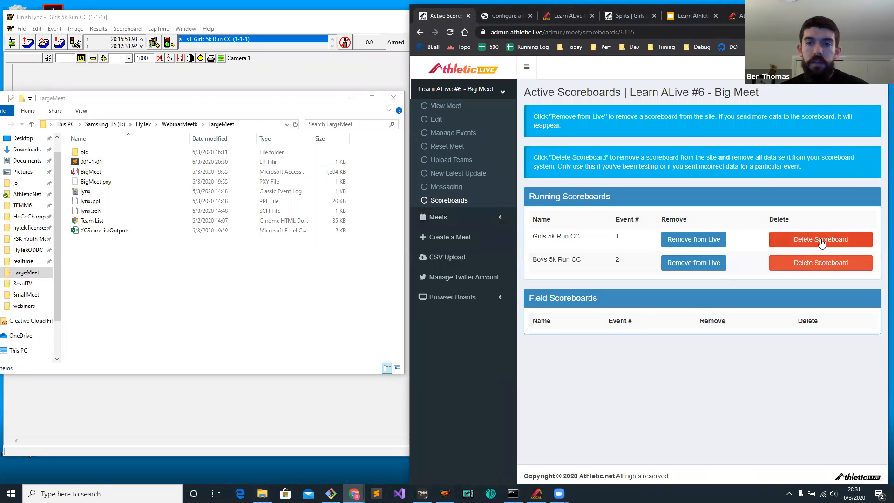
left_click(822, 242)
left_click(827, 240)
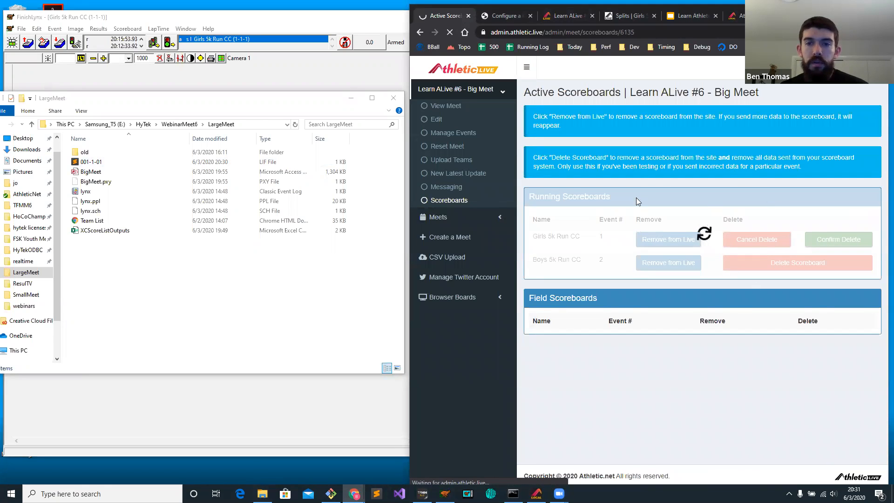
Delete the Boys 5k Run CC running scoreboard from the big meet's active scoreboards and open the meet overview.
left_click(837, 274)
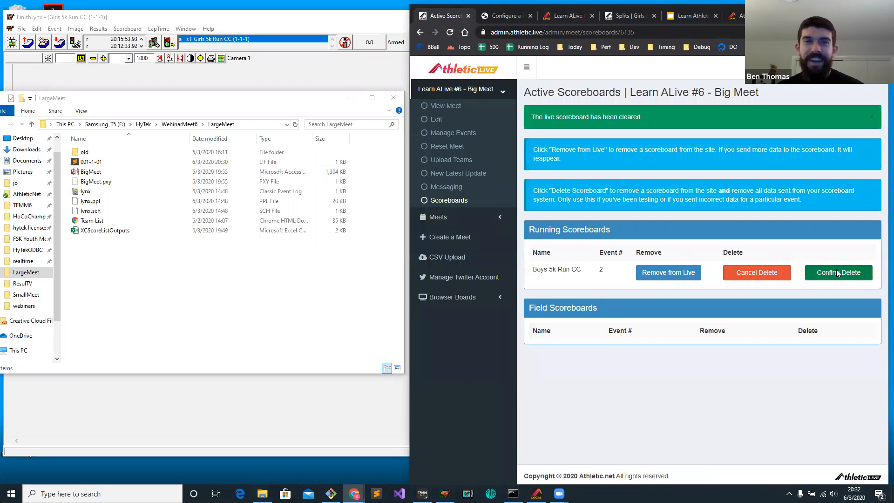
left_click(836, 273)
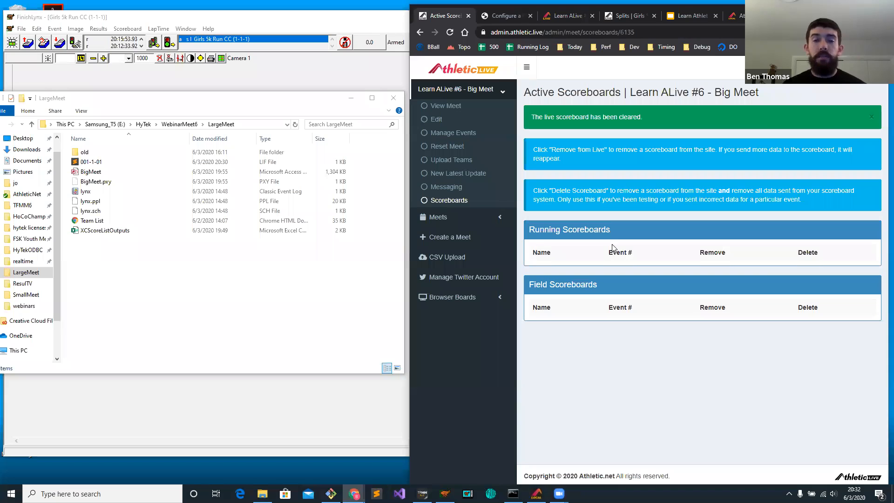
left_click(437, 107)
Show the big meet's public live page and minimize the LargeMeet folder window to uncover FinishLynx.
left_click(754, 17)
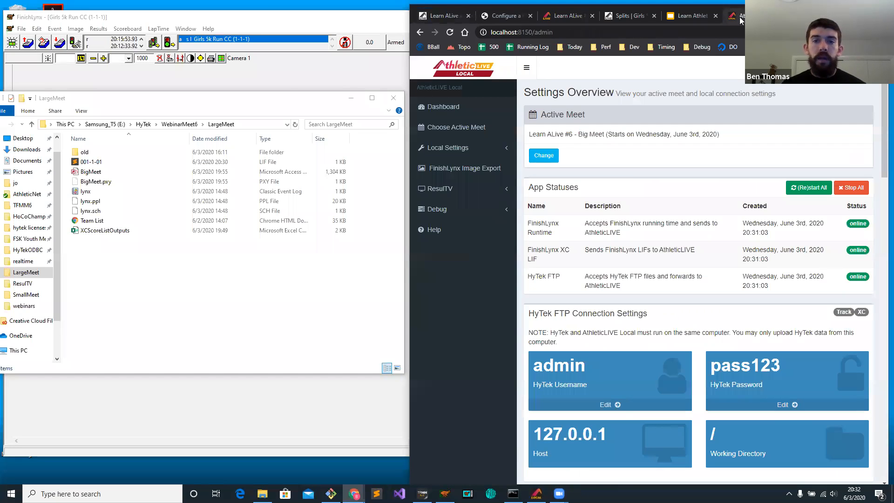
left_click(563, 16)
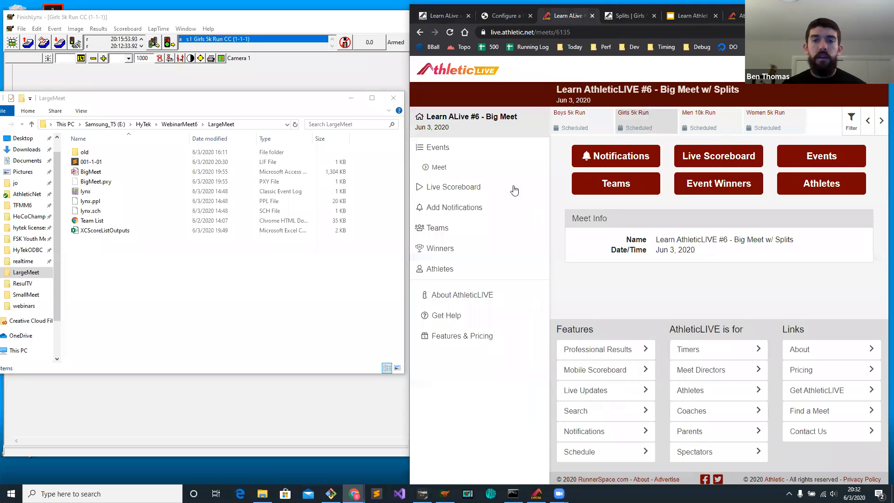
left_click(351, 99)
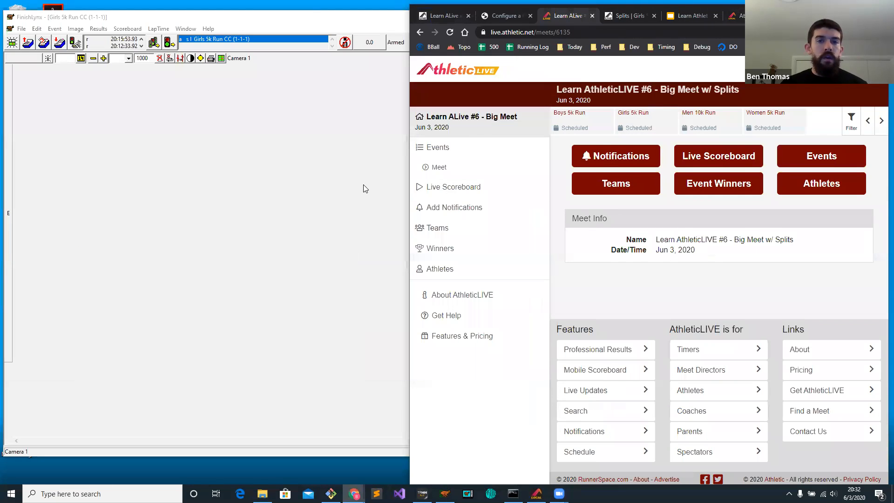
Start the Girls 5k Run CC race in FinishLynx and resize the windows so its full results list sits beside the narrowed live page.
left_click(363, 182)
left_click(488, 95)
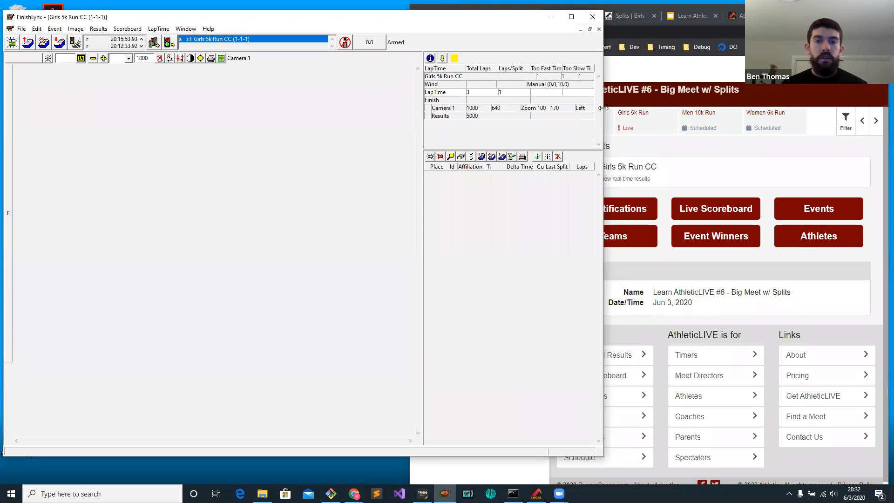
left_click_drag(602, 108, 409, 108)
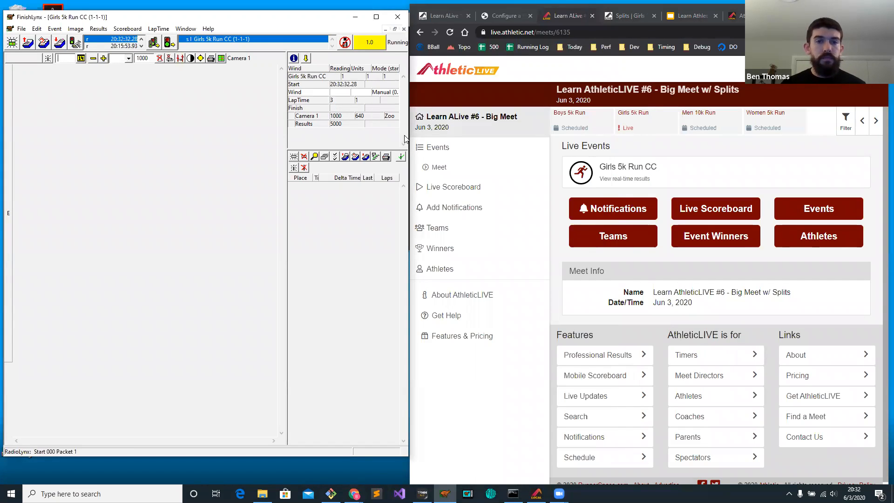
left_click(627, 147)
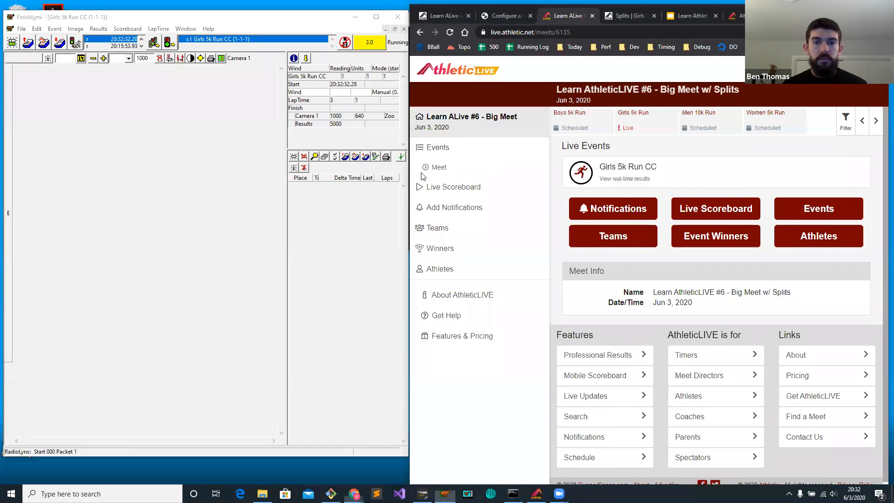
left_click_drag(409, 185, 630, 201)
left_click_drag(410, 196, 619, 192)
Capture a short stretch of camera image for the running race and open the Girls 5k Run CC real-time results on the live page.
left_click(345, 43)
key("space")
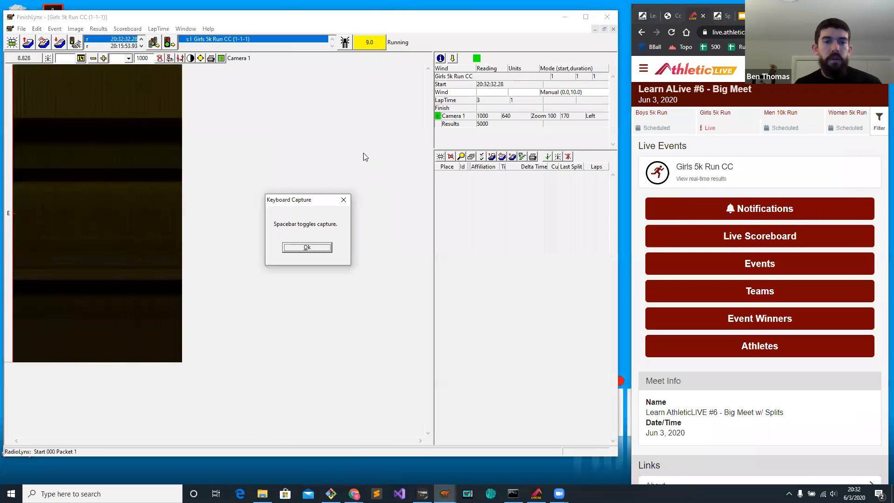
left_click(325, 247)
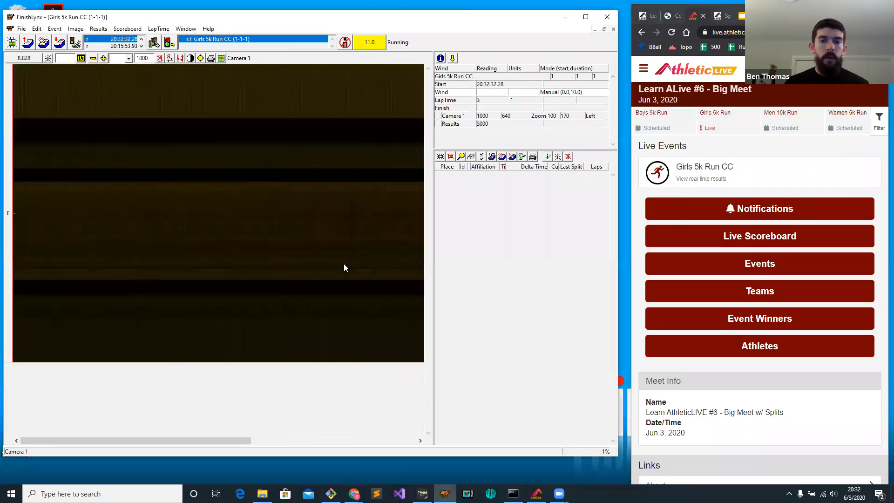
left_click(724, 170)
Record 1M crossings for Bighorn HS bibs 1 and 2 on the captured camera image.
left_click_drag(65, 185, 60, 184)
type("1")
key("Return")
left_click(143, 189)
left_click(149, 177)
type("2")
key("Return")
Record 1M crossings for Clarks Fork HS bibs 11, 12 and 13 further along the camera image.
left_click(272, 176)
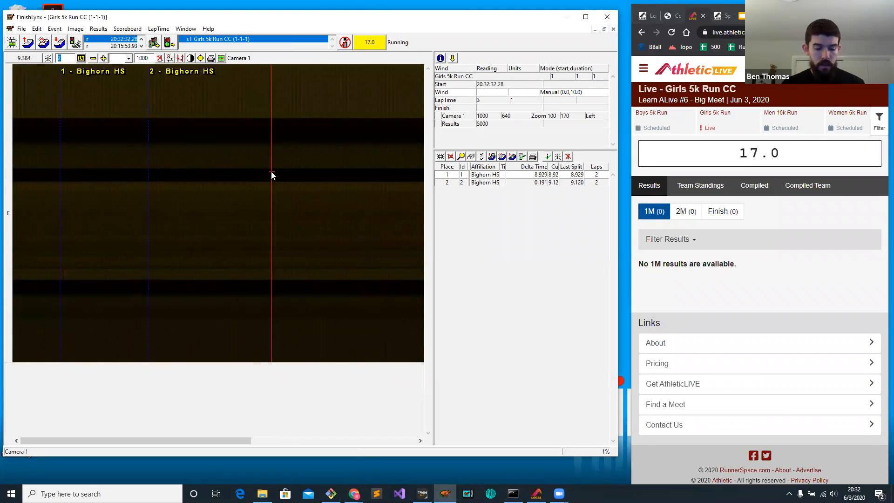
type("11")
key("Return")
left_click(359, 166)
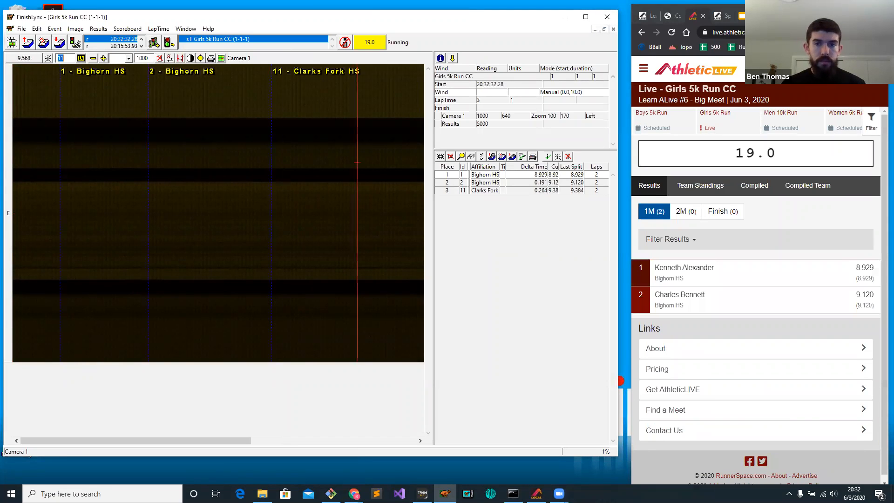
type("12")
key("Return")
scroll(359, 164, "down", 3)
left_click_drag(275, 174, 281, 173)
type("13")
key("Return")
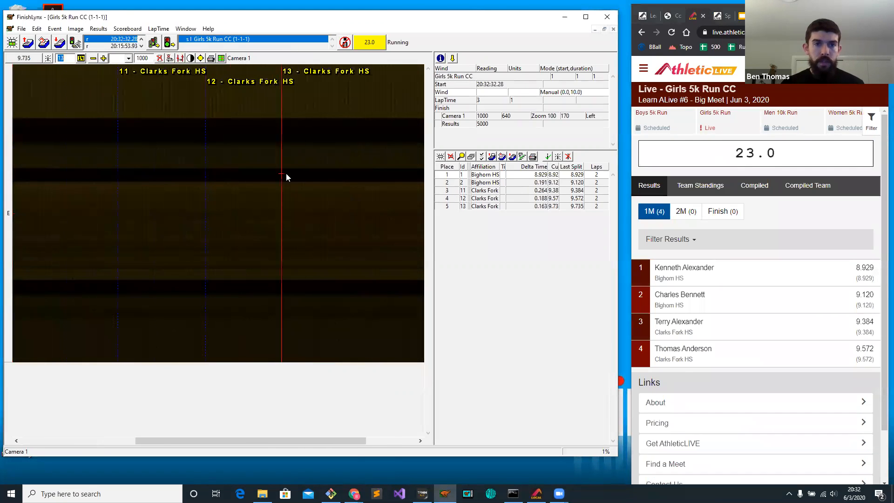
scroll(285, 176, "down", 2)
left_click(276, 161)
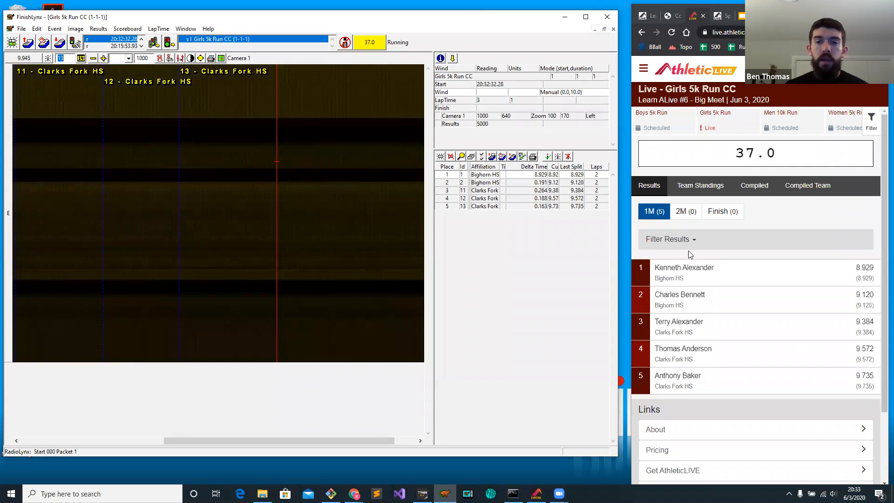
Check the live 2M, Finish and 1M results for the Girls 5k, and view its 1M team standings.
left_click(684, 212)
left_click(735, 216)
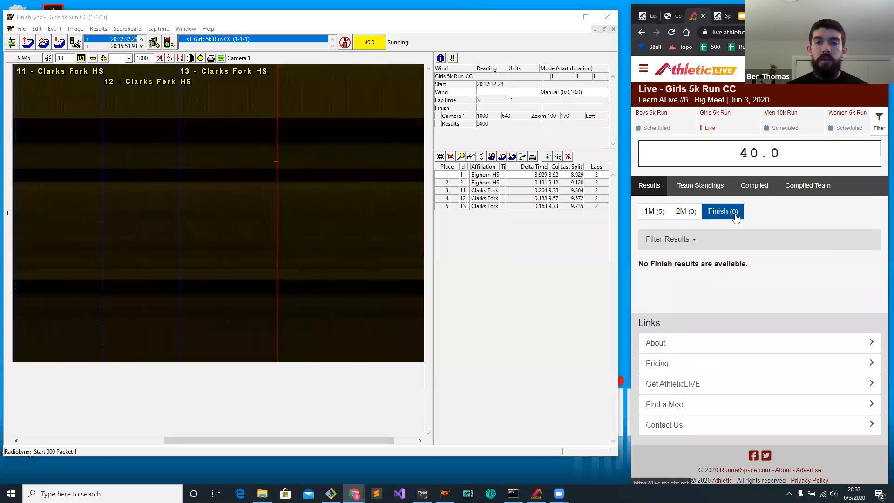
left_click(685, 212)
left_click(654, 213)
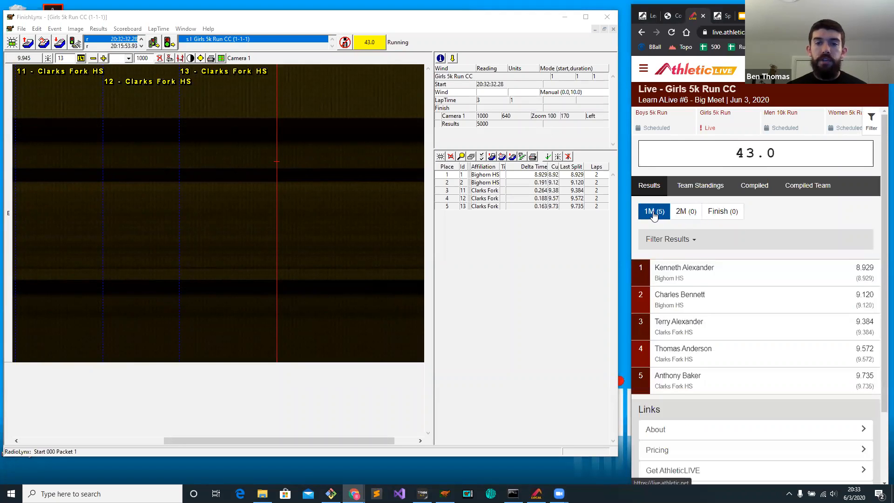
left_click(695, 187)
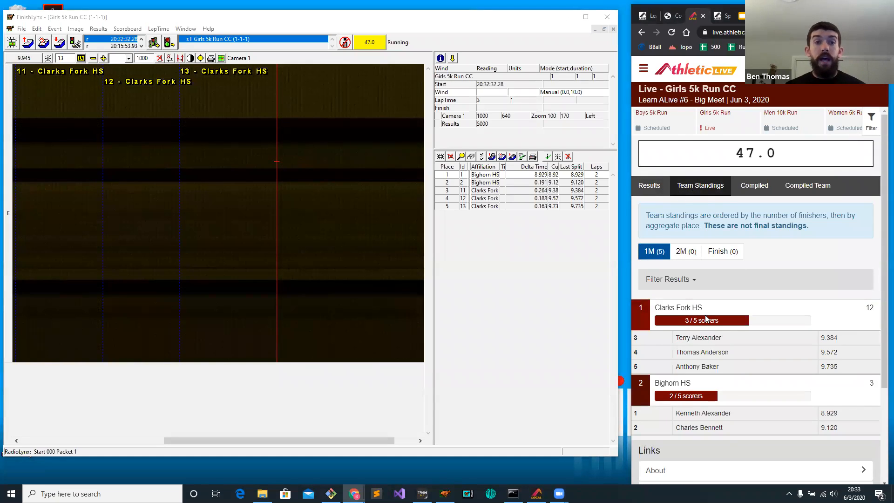
Record 1M crossings for Bighorn HS bibs 3 and 4 on the camera image.
left_click(303, 228)
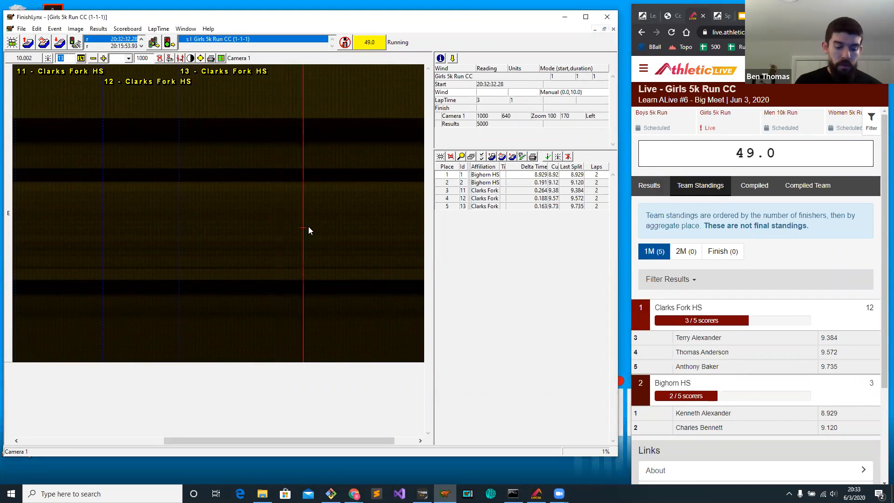
type("3")
key("Return")
left_click(314, 215)
type("4")
key("Return")
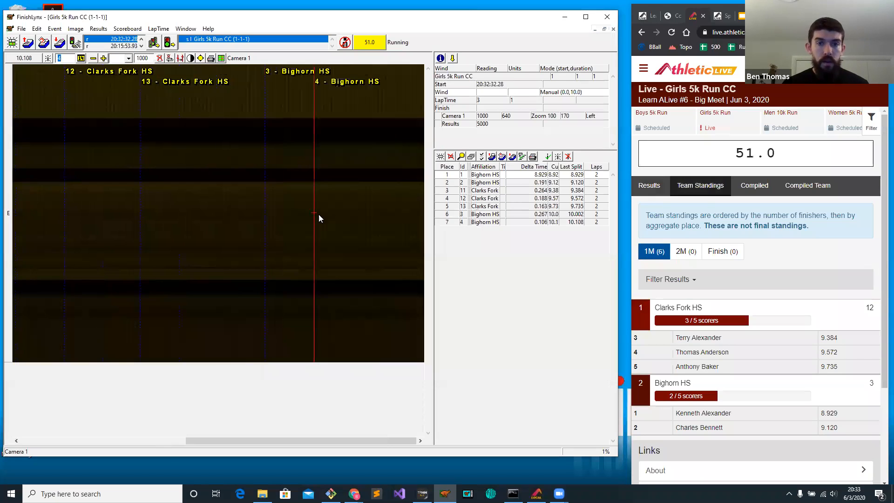
Record 1M crossings for Clarks Fork HS bibs 14 and 15 after the bib 4 crossing.
left_click(333, 216)
left_click(358, 215)
type("14")
key("Return")
left_click(380, 217)
type("15")
key("Return")
Record 1M crossings for Bighorn HS bibs 5 and 6 and Clarks Fork HS bib 17, placed ahead of the bib 4 crossing.
left_click(208, 148)
type("5")
key("Return")
left_click(245, 147)
type("6")
key("Return")
mouse_move(278, 158)
left_mouse_down()
mouse_move(317, 159)
mouse_move(290, 159)
left_mouse_up()
type("17")
key("Return")
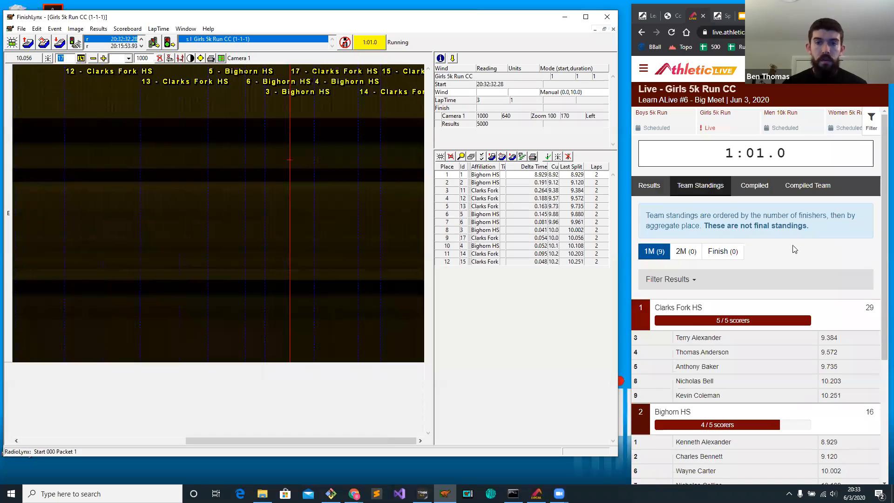
Review the scorers of both schools in the live 1M team standings.
scroll(797, 259, "down", 3)
scroll(772, 284, "up", 2)
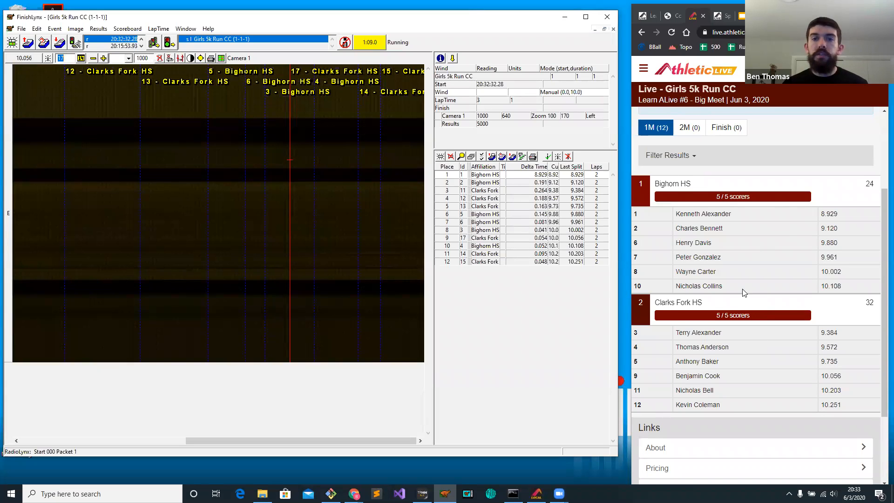
scroll(744, 292, "up", 3)
Capture a second stretch of camera image for the Girls 5k and bring the new section into view.
left_click(342, 45)
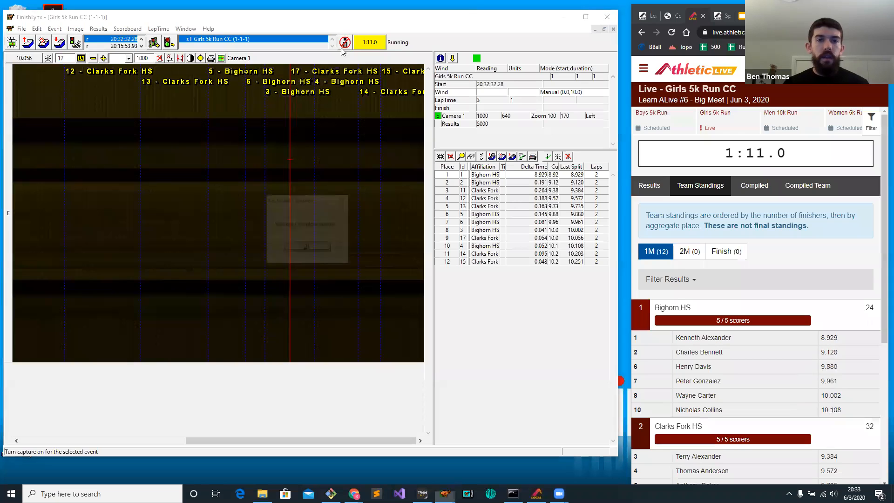
key("space")
left_click(300, 247)
left_click_drag(172, 441, 253, 433)
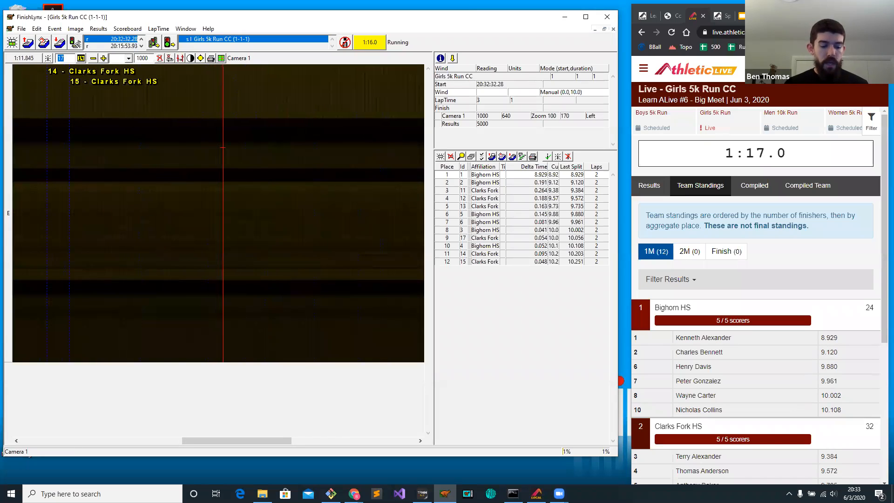
Record 2M crossings for bibs 1, 2, 11, 13, 12, 5 and 6, and show the live 2M team standings.
left_click(223, 148)
left_click(302, 156)
left_click(340, 154)
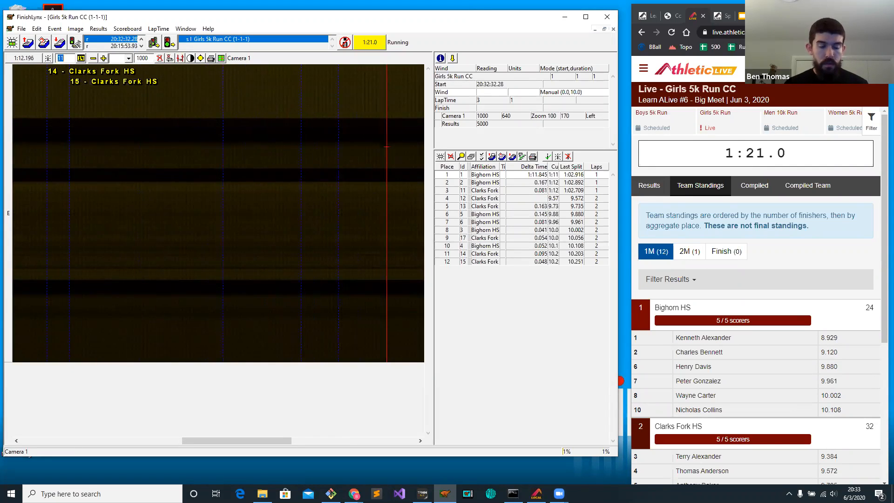
left_click(386, 148)
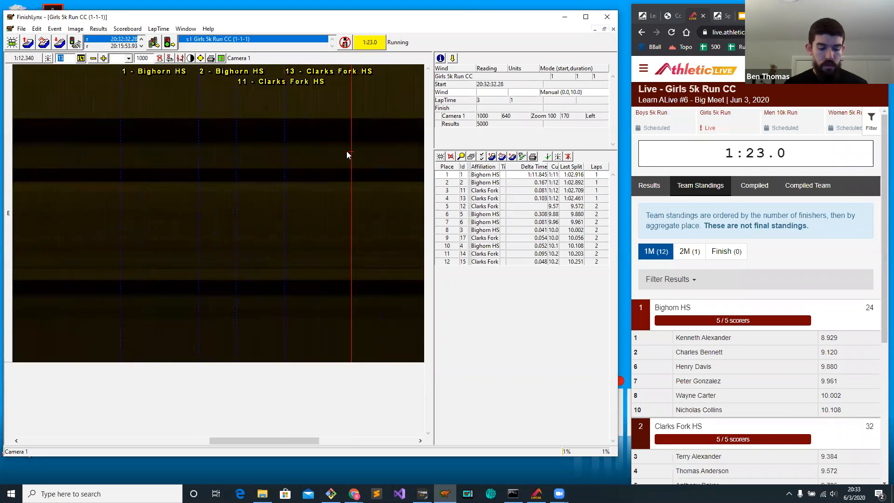
left_click(352, 155)
left_click(354, 159)
left_click(378, 161)
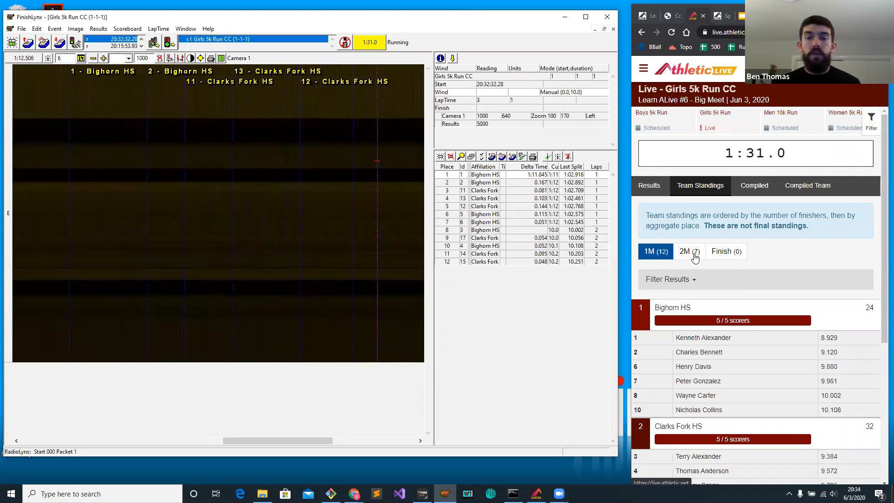
left_click(684, 256)
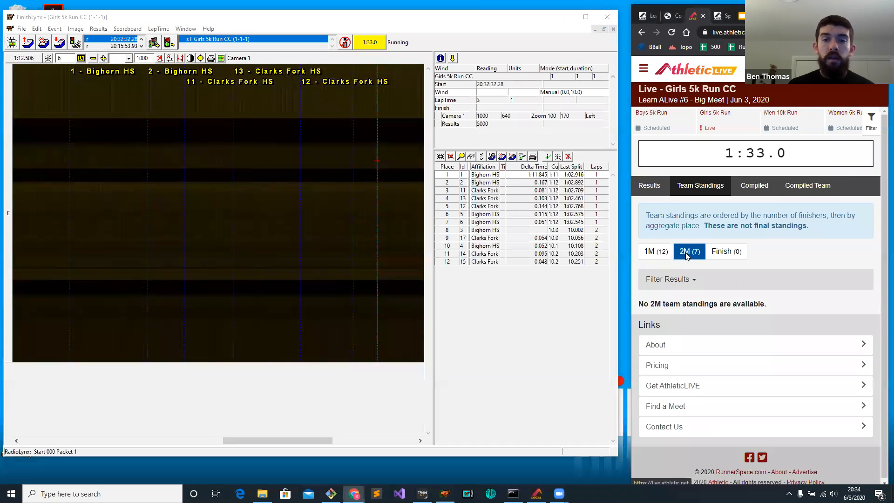
Record another crossing for Bighorn HS bib 6 further along the camera image.
left_click_drag(312, 442, 393, 440)
left_click_drag(107, 158, 138, 162)
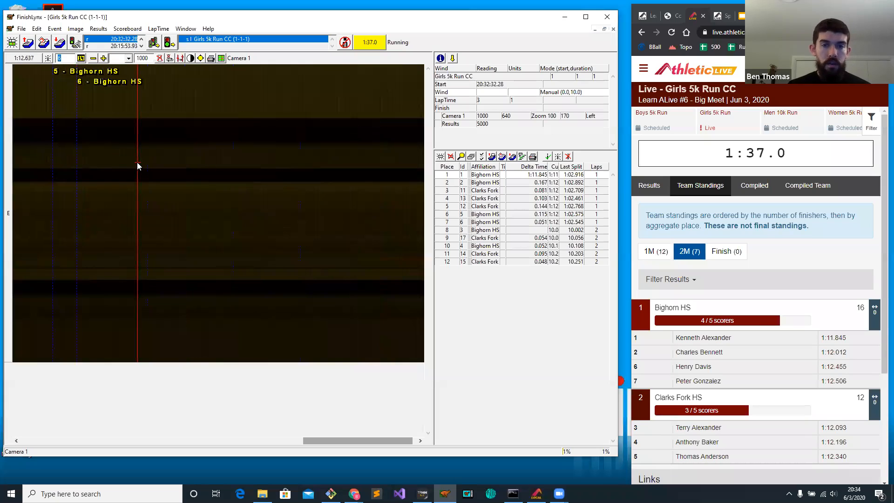
key("Return")
Record 2M crossings for Bighorn HS bib 4 and Clarks Fork HS bib 17.
left_click(214, 169)
type("4")
key("Return")
left_click(293, 181)
type("17")
key("Return")
Record 2M crossings for Clarks Fork HS bibs 14 and 15 after the bib 17 crossing.
left_click(350, 186)
type("14")
key("Return")
left_click(380, 187)
left_click(386, 189)
type("15")
key("Return")
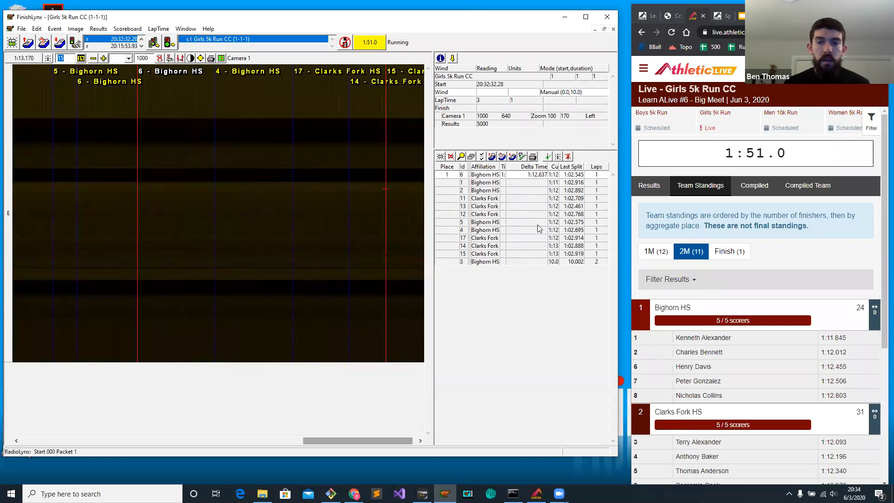
Check the live Finish team standings and delete bib 6's extra finish time from the FinishLynx results.
left_click(734, 254)
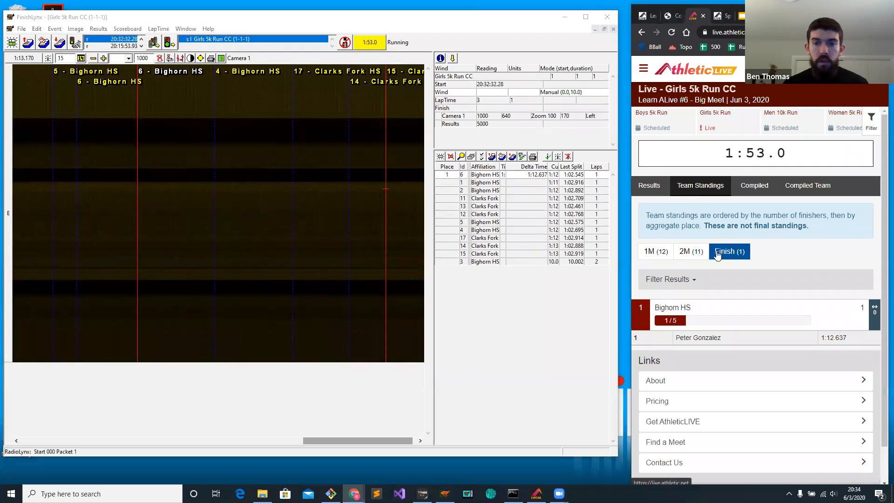
left_click(693, 253)
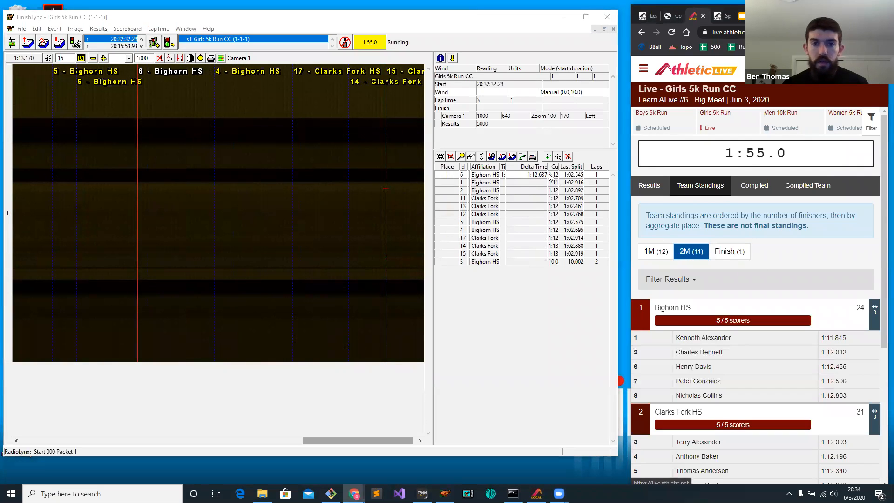
left_click(503, 174)
key("Delete")
key("Return")
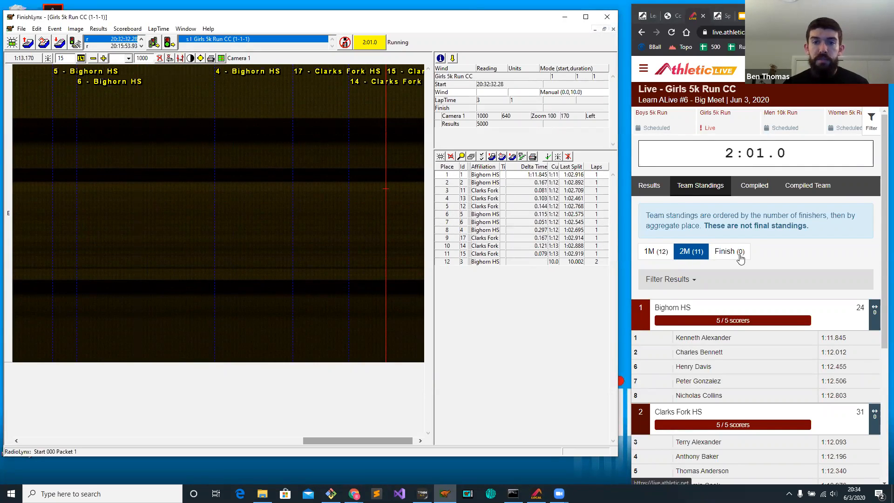
Record the 2M crossing for Bighorn HS bib 3 and review the score and place changes in the live 2M team standings.
left_click(410, 258)
left_click(395, 224)
type("3")
key("Return")
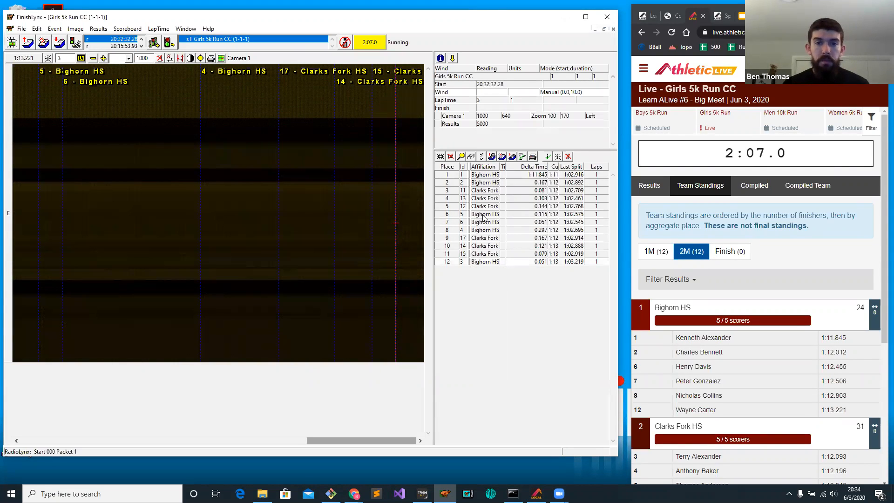
scroll(768, 295, "down", 1)
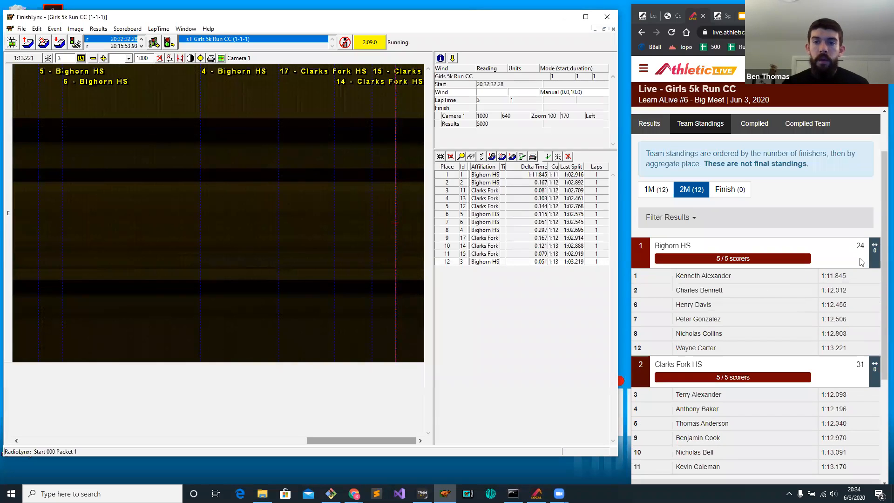
left_click_drag(877, 250, 874, 251)
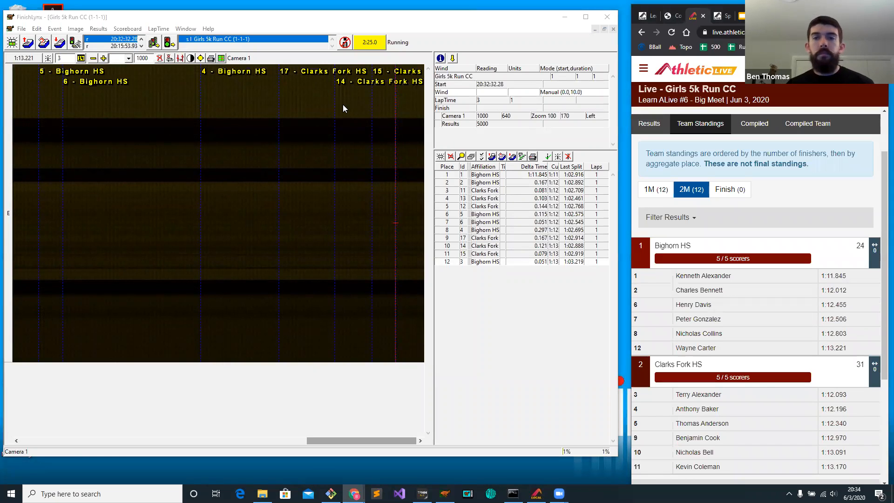
Capture the finish with the camera and record the Finish crossing for Clarks Fork HS bib 15.
left_click(349, 43)
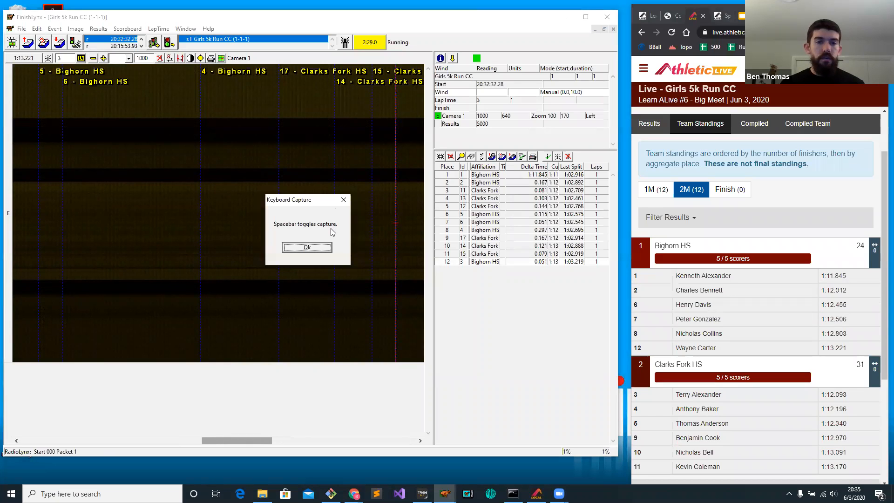
left_click(321, 248)
left_click_drag(230, 442, 260, 441)
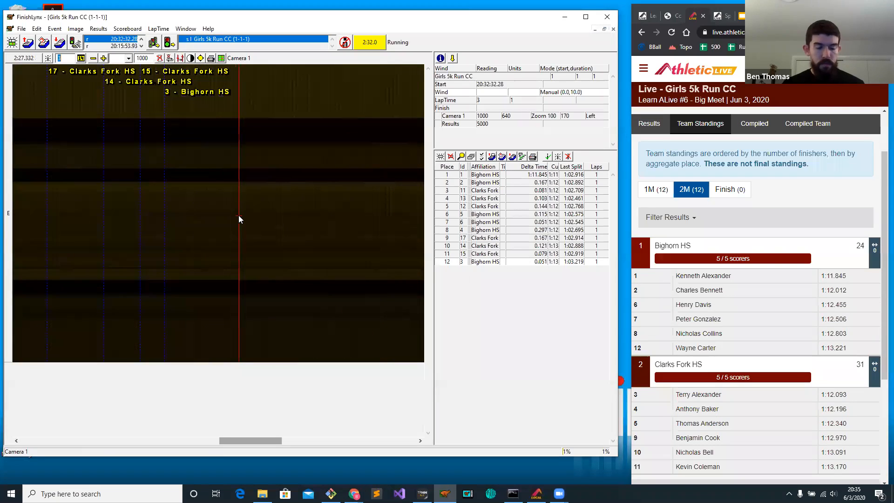
key("Return")
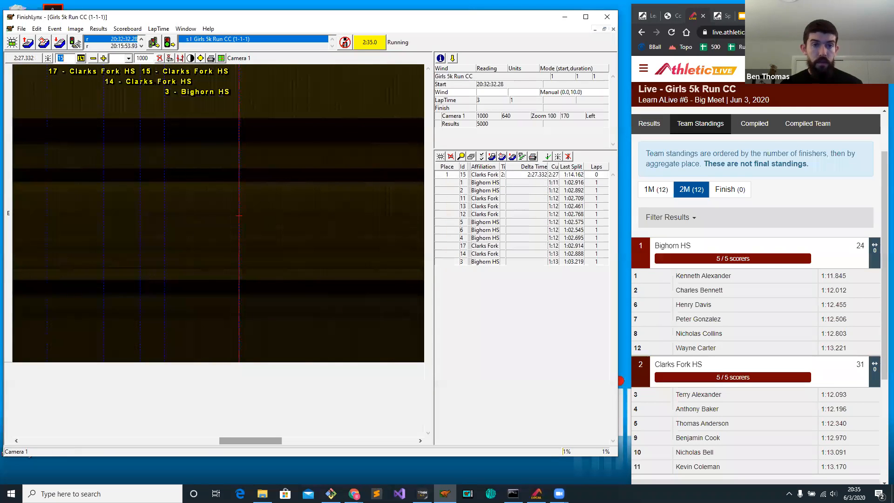
Record Finish crossings for Clarks Fork HS bibs 13 and 14 and Bighorn HS bibs 1 and 2.
type("13")
key("Return")
type("14")
key("Return")
type("1")
key("Return")
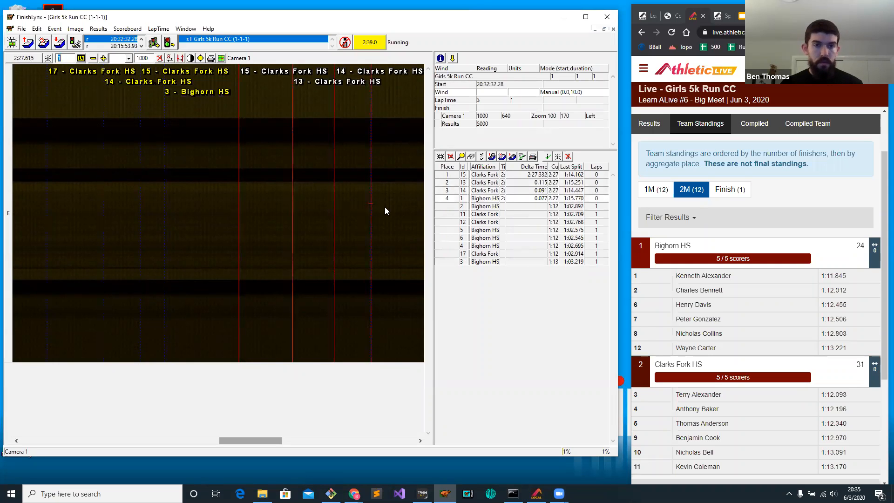
type("2")
key("Return")
Record Finish crossings for Clarks Fork HS bibs 11 and 12 and Bighorn HS bib 5.
scroll(385, 205, "down", 3)
left_click(315, 212)
type("11")
key("Return")
left_click_drag(345, 210, 359, 209)
type("12")
key("Return")
left_click(387, 202)
type("5")
key("Return")
Record the Finish crossing for Bighorn HS bib 6 and show the live Finish team standings.
scroll(385, 204, "down", 3)
left_click(343, 213)
type("6")
key("Return")
left_click(742, 190)
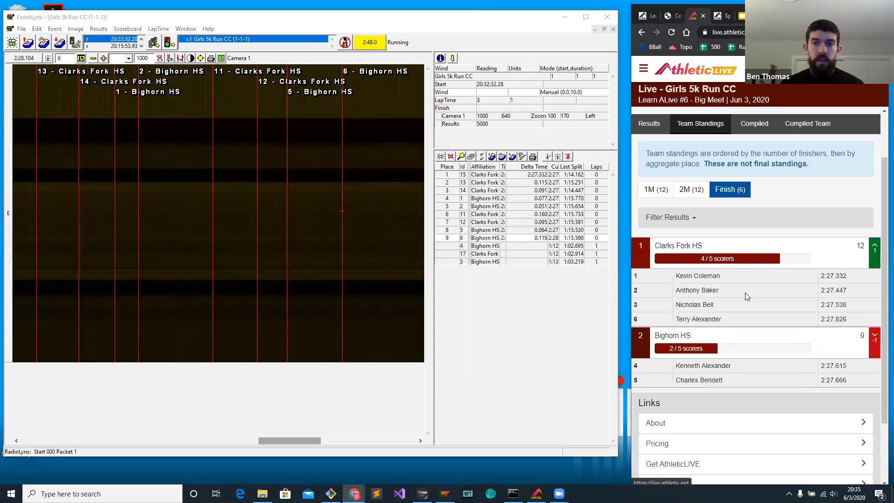
Record the remaining Finish crossings for Bighorn HS bib 4, Clarks Fork HS bib 17 and Bighorn HS bib 3.
left_click(382, 203)
scroll(321, 219, "down", 3)
scroll(319, 223, "down", 3)
left_click(297, 206)
key("Return")
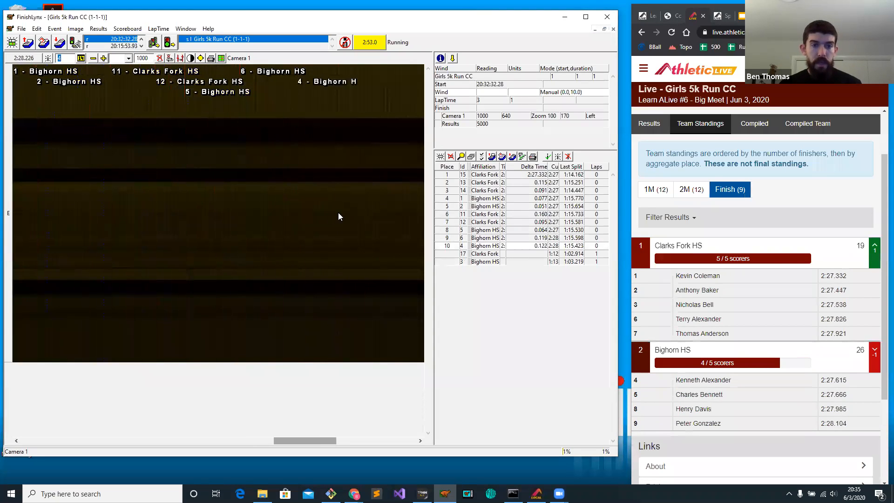
left_click(345, 211)
key("Return")
left_click(391, 211)
type("3")
key("Return")
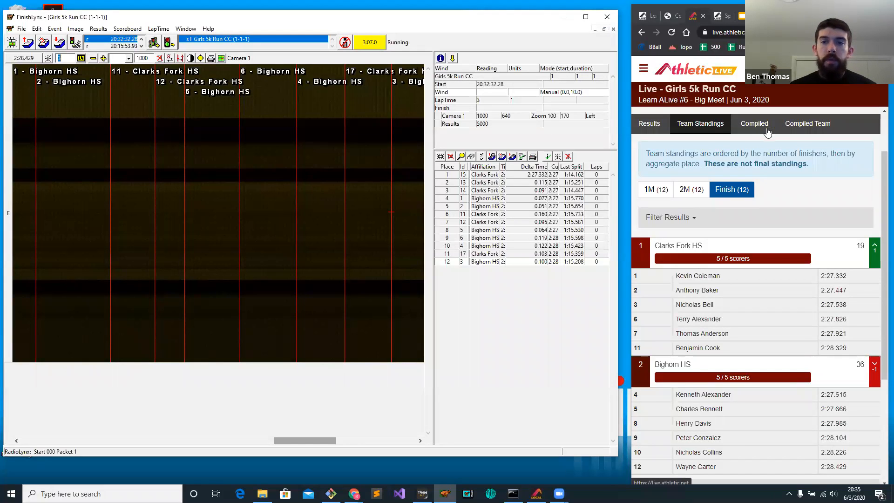
Review the compiled individual splits and place changes at 1M, 2M and Finish for the Girls 5k Run CC.
left_click(759, 129)
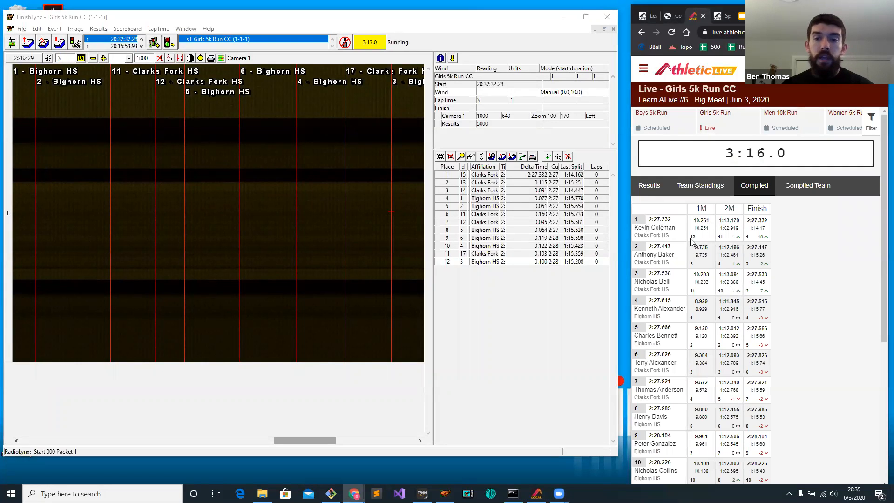
left_click_drag(692, 238, 746, 237)
left_click(757, 240)
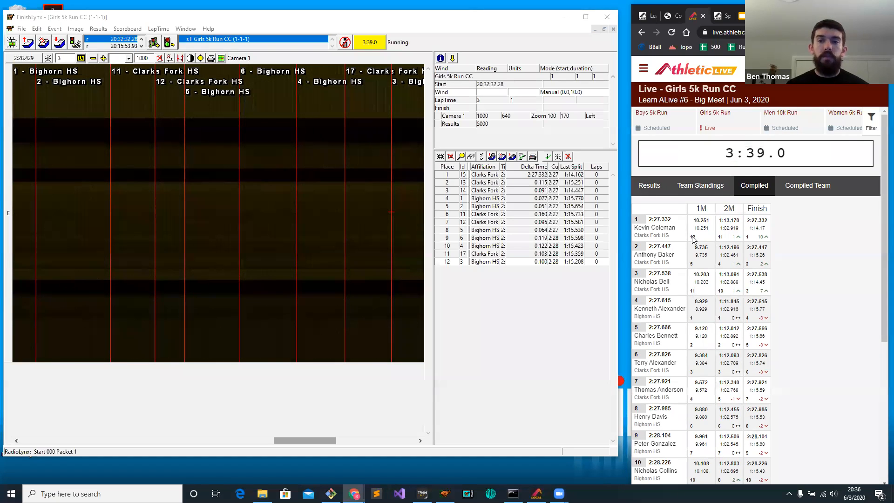
Compare both teams' scores at 1M, 2M and Finish in the compiled team results.
left_click(813, 188)
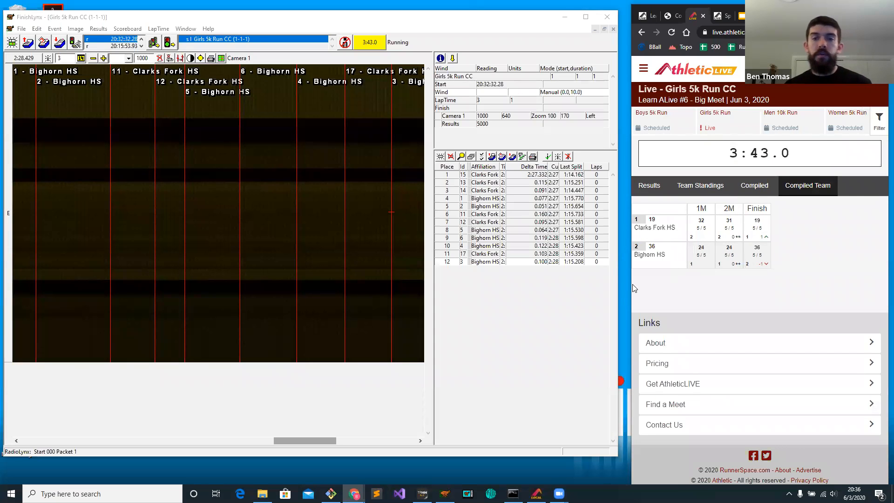
left_click_drag(630, 284, 655, 284)
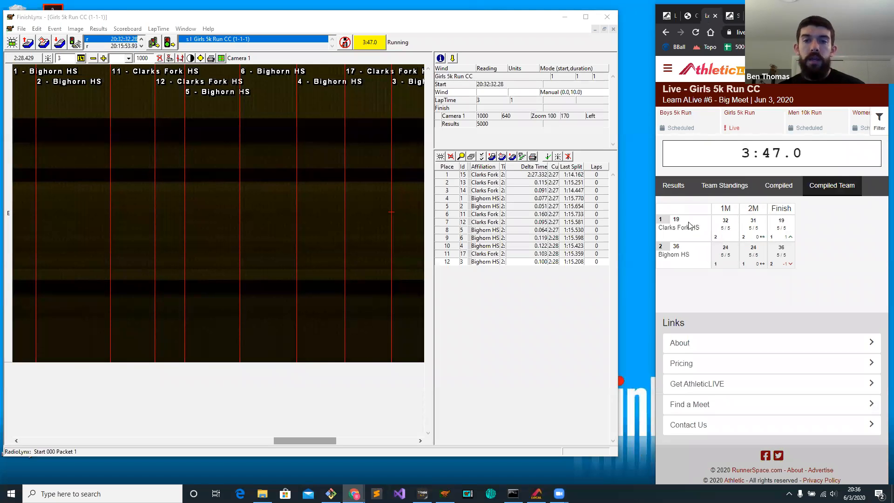
double_click(754, 221)
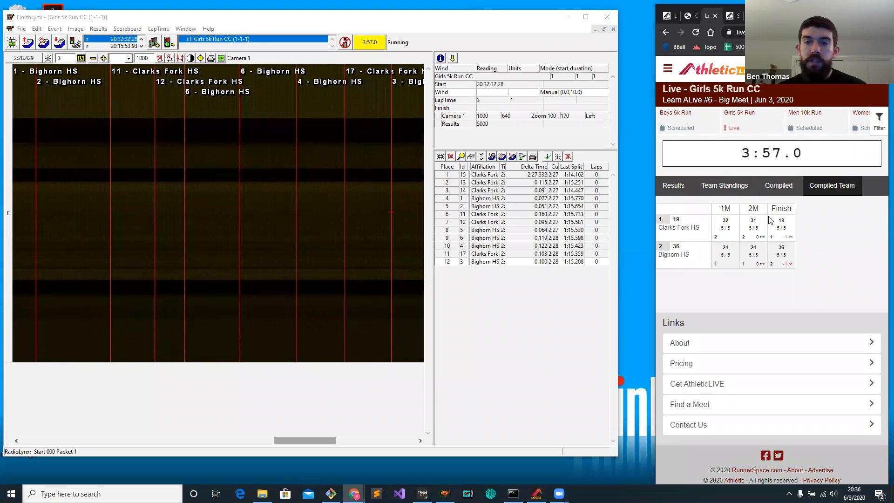
left_click(725, 187)
right_click(736, 319)
left_click(755, 308)
left_click(832, 191)
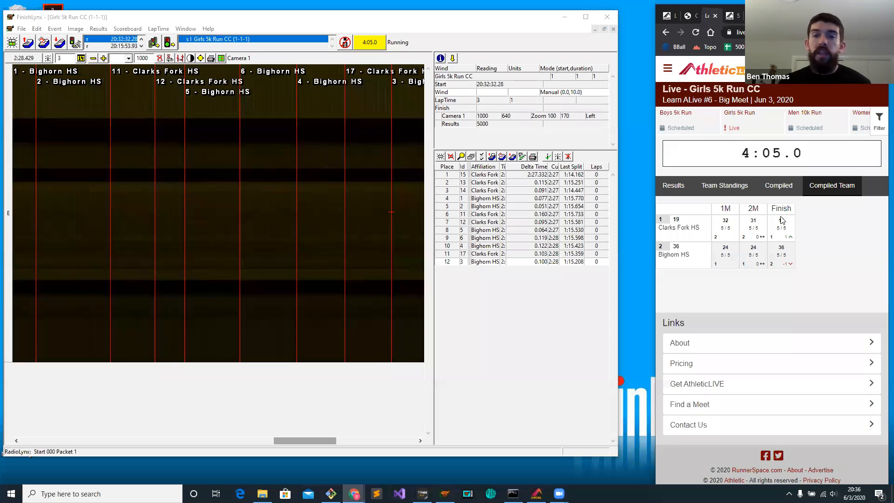
View the individual live results for the 2M split and the Finish.
left_click(689, 186)
left_click(728, 217)
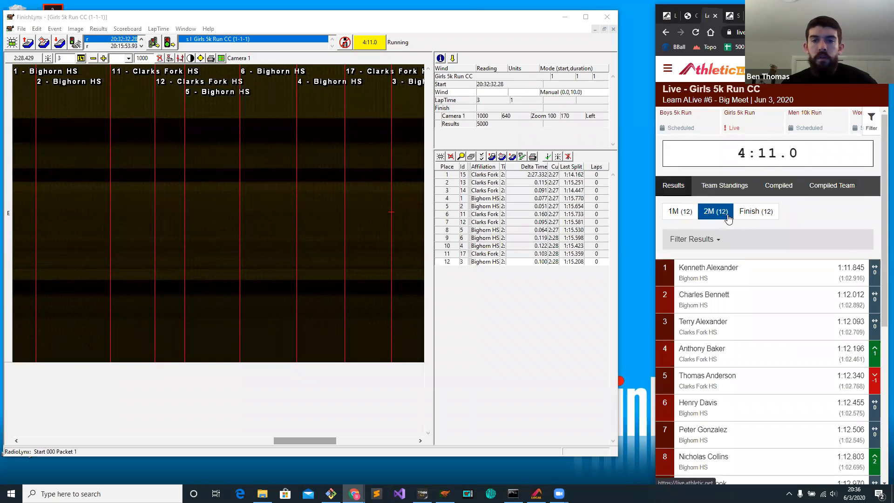
left_click(749, 214)
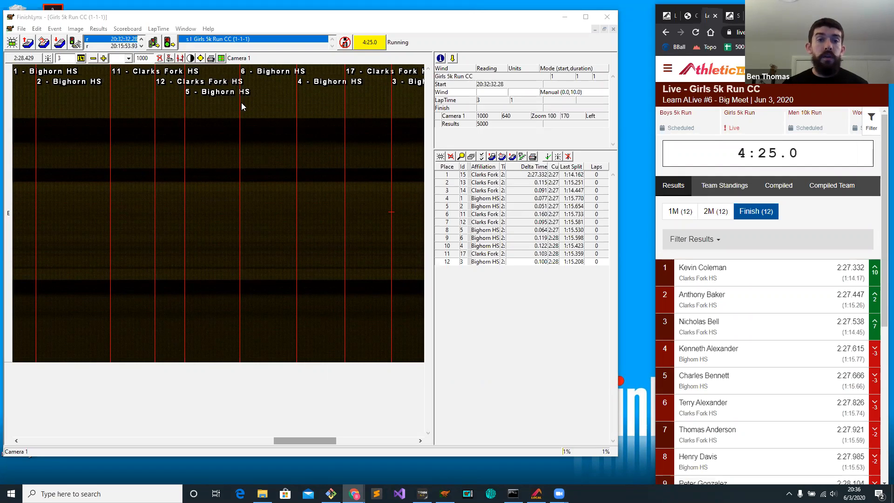
Check times on the finish image and save the Girls 5k Run CC event in FinishLynx.
left_click(270, 201)
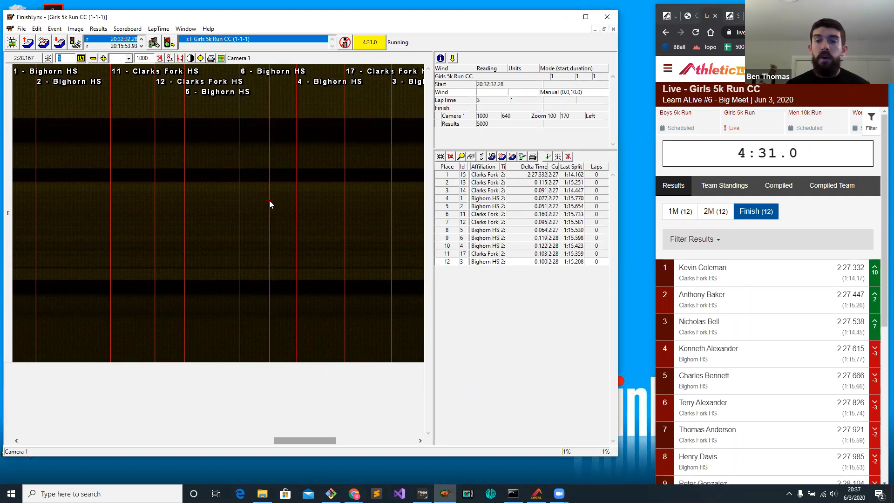
left_click(115, 157)
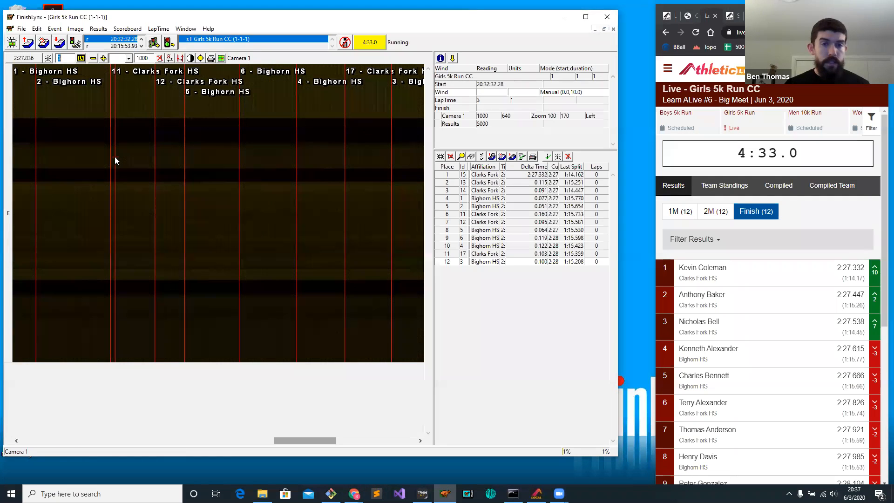
key("ctrl+s")
left_click(370, 270)
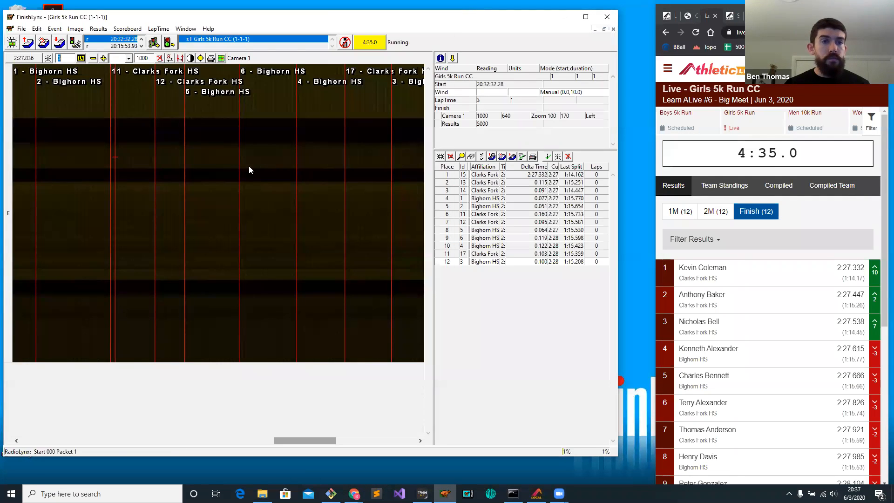
Open the Boys 5k Run CC event and create a manual start with a 0.0 offset.
left_click(59, 42)
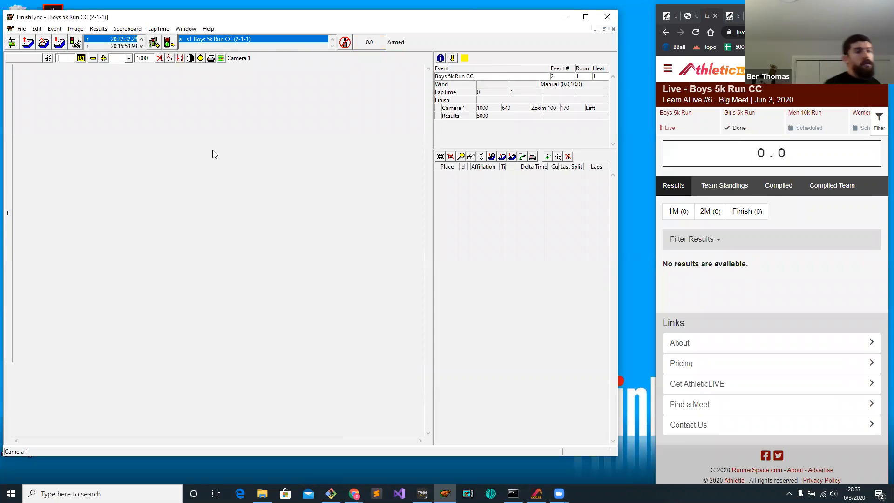
left_click(77, 45)
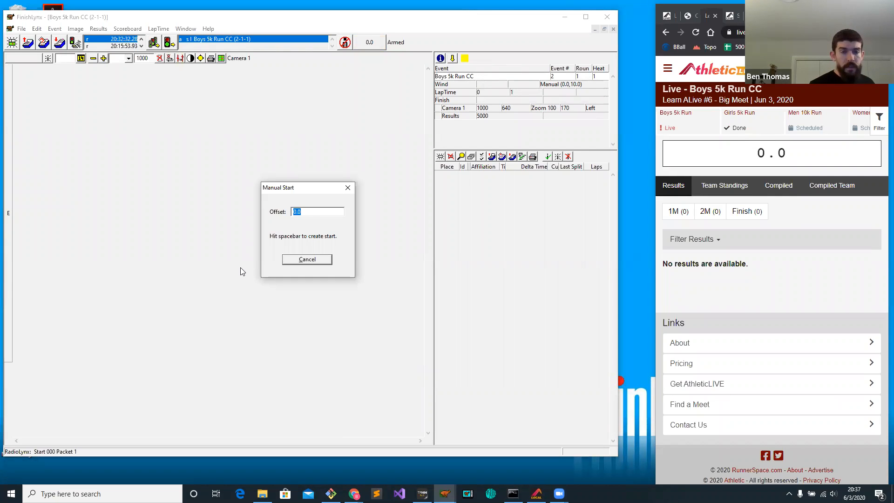
key("space")
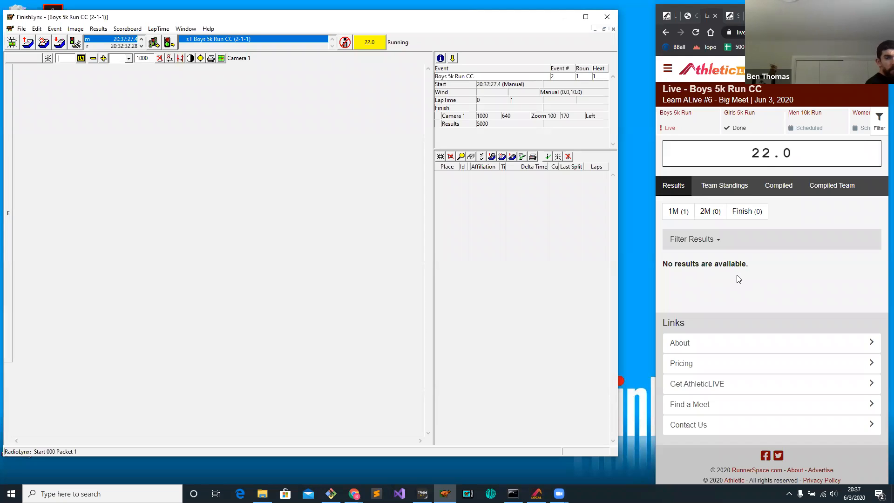
Review the 1M split results in the live Boys 5k Run CC results.
left_click(682, 212)
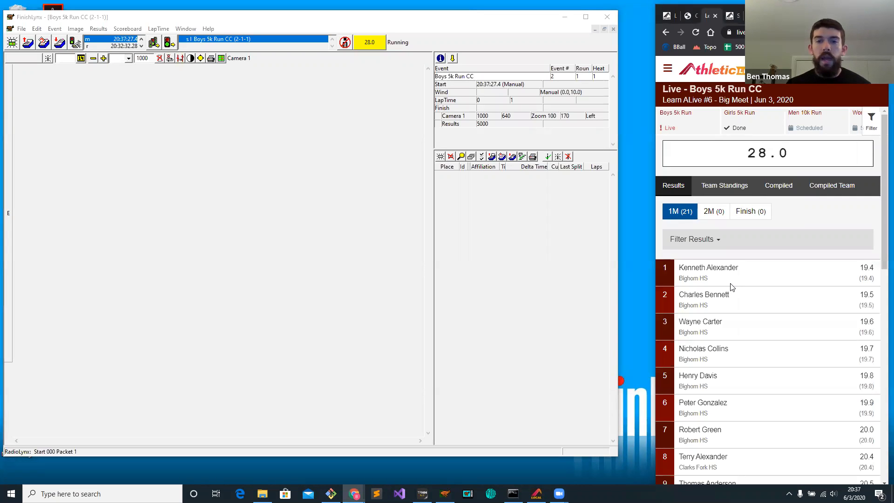
scroll(732, 285, "down", 6)
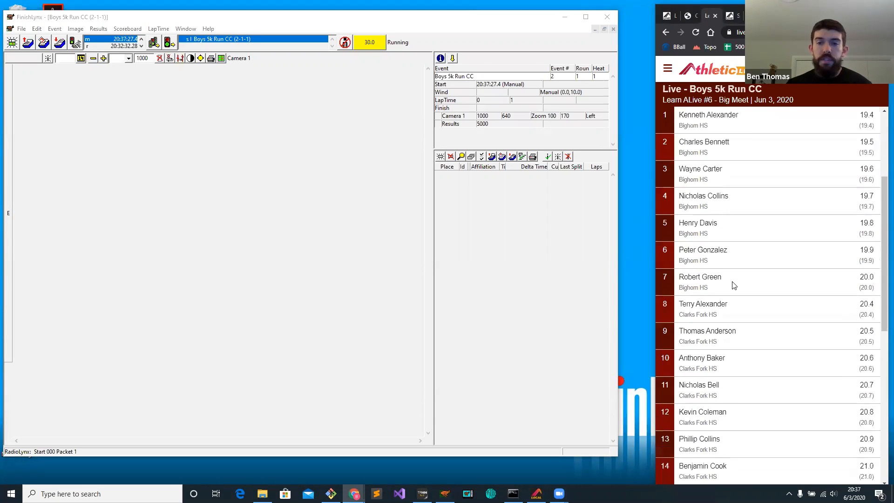
scroll(732, 285, "up", 6)
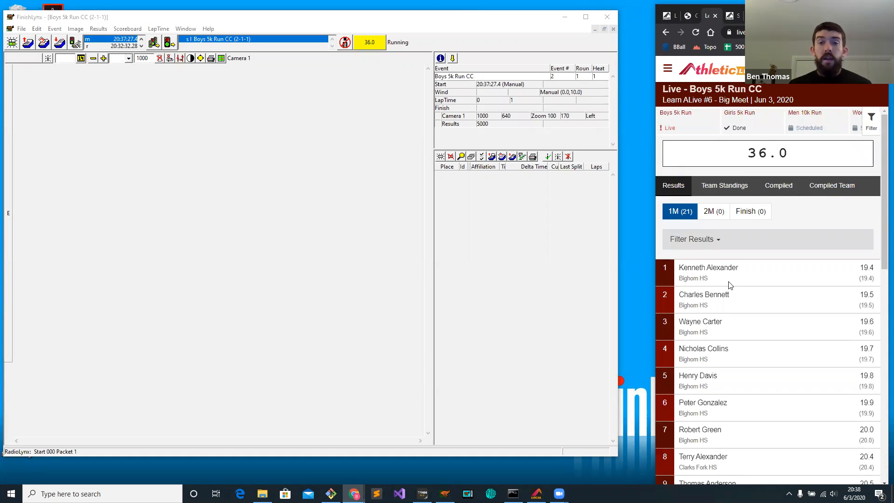
Bring up the Girls 5k Run splits setup page and widen the browser window to show its LIF machine definition.
left_click(769, 16)
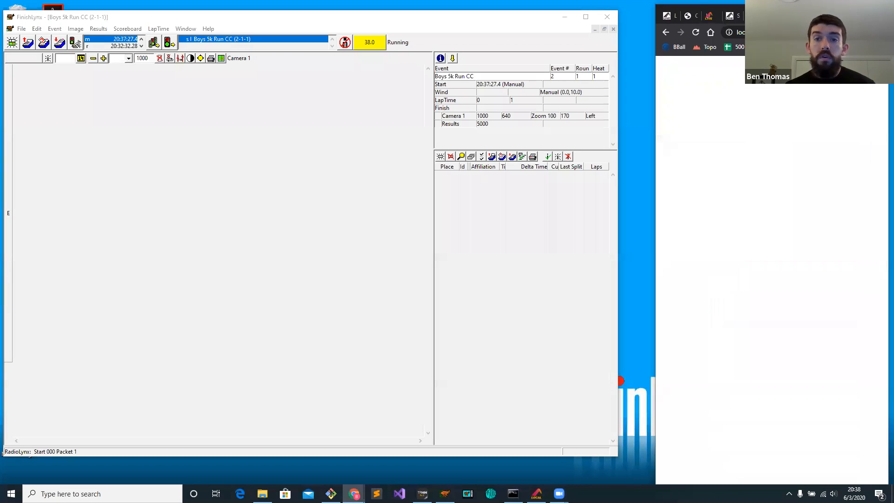
scroll(714, 257, "down", 7)
left_click(710, 16)
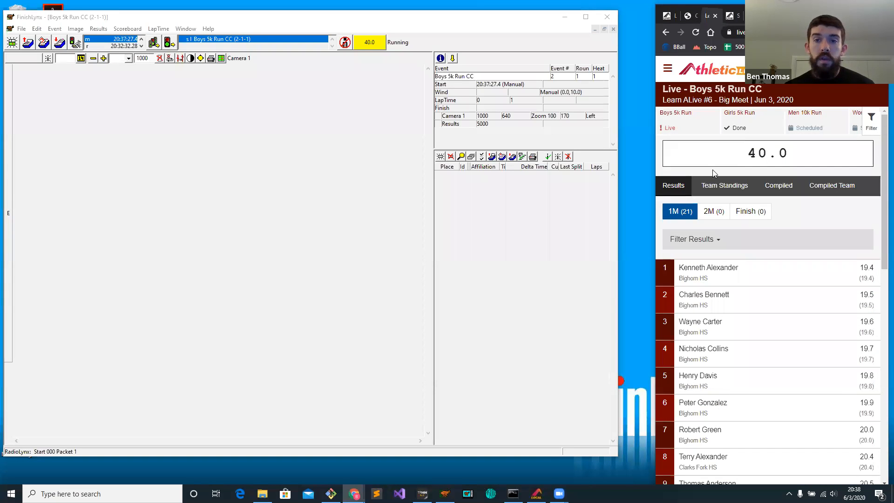
left_click(735, 16)
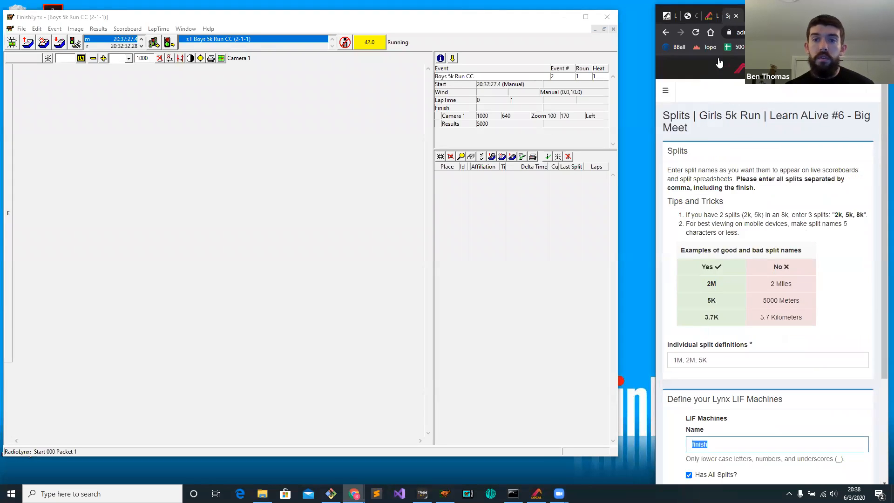
left_click_drag(655, 142, 279, 141)
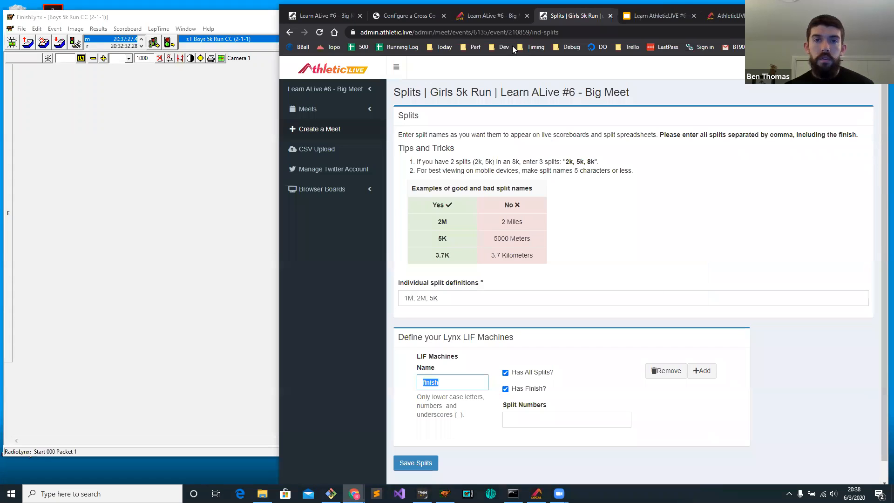
Examine the LIF directory and machine name under FinishLynx XC LIF Connection Settings in AthleticLIVE Local.
left_click(734, 15)
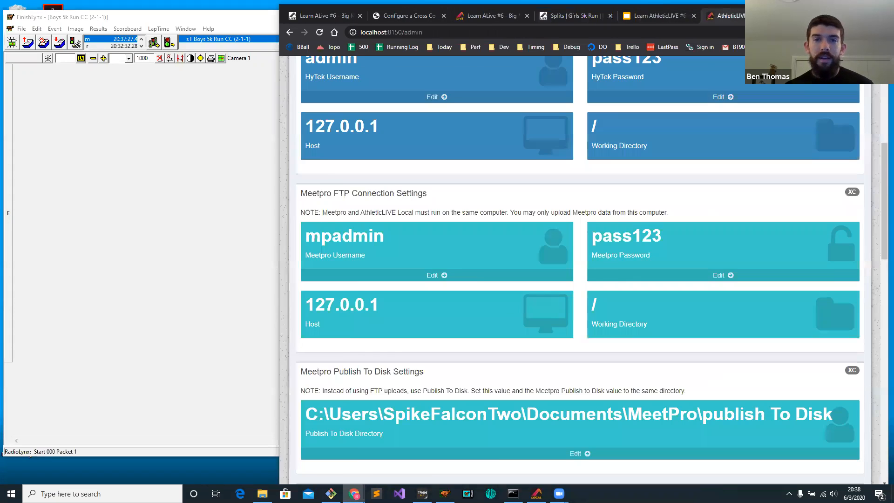
scroll(645, 175, "down", 5)
scroll(642, 182, "down", 10)
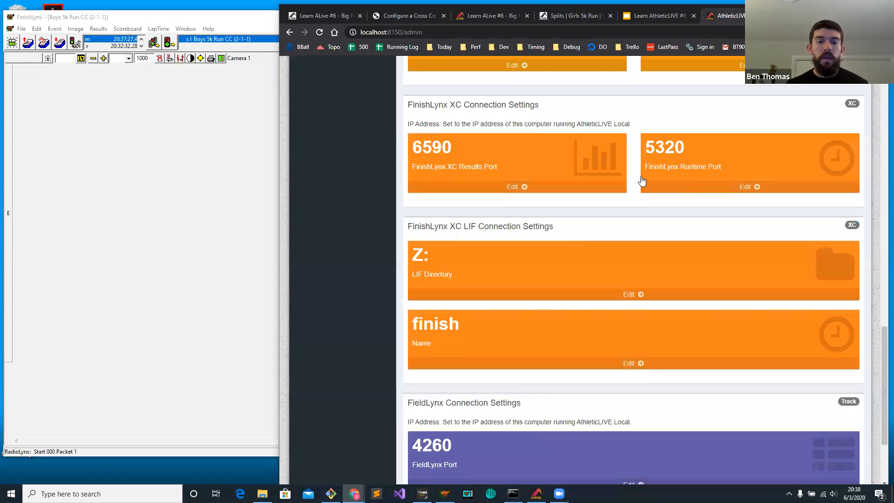
scroll(564, 213, "up", 5)
scroll(522, 200, "down", 3)
left_click_drag(408, 222, 553, 223)
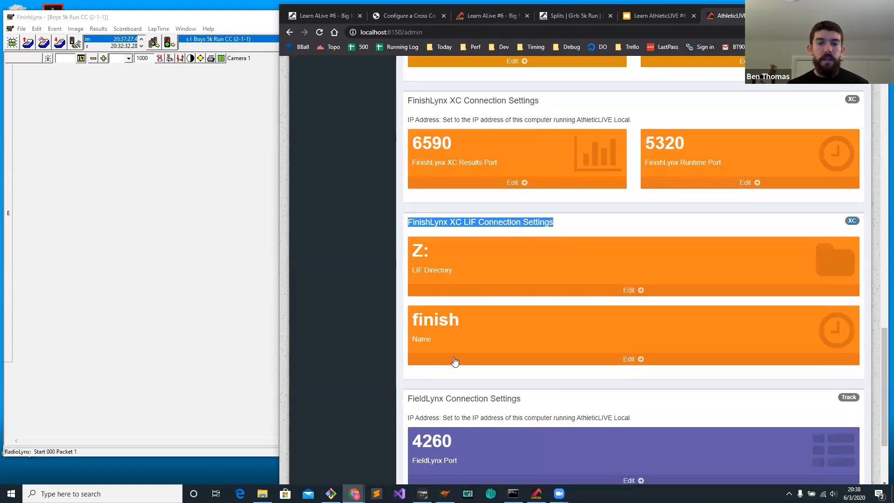
double_click(439, 322)
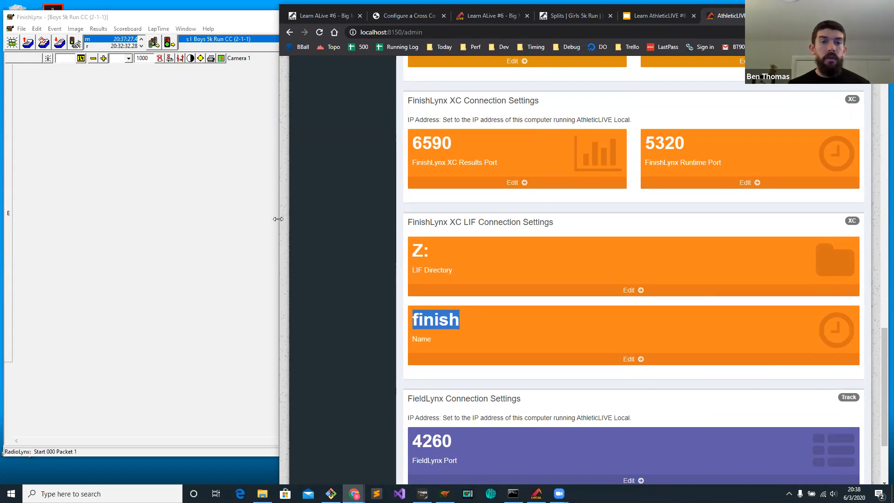
Narrow the browser window again and show the 1M team standings for the live Boys 5k Run CC.
left_click_drag(278, 219, 622, 200)
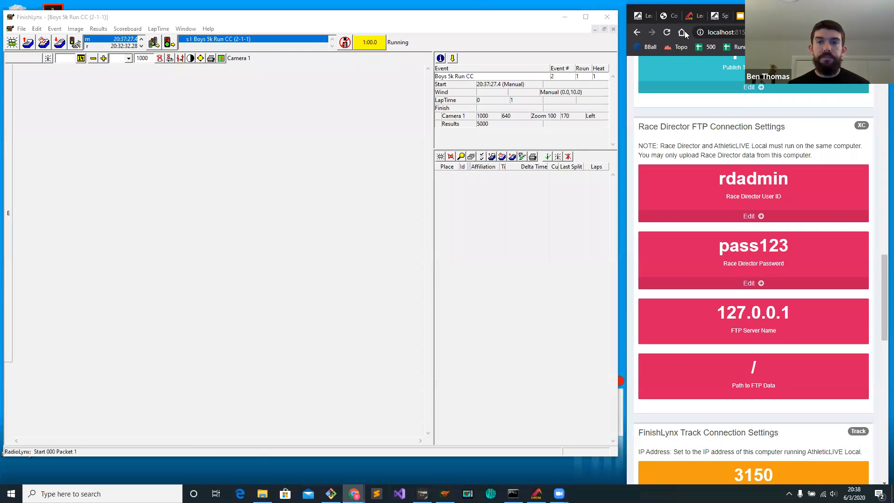
left_click(689, 19)
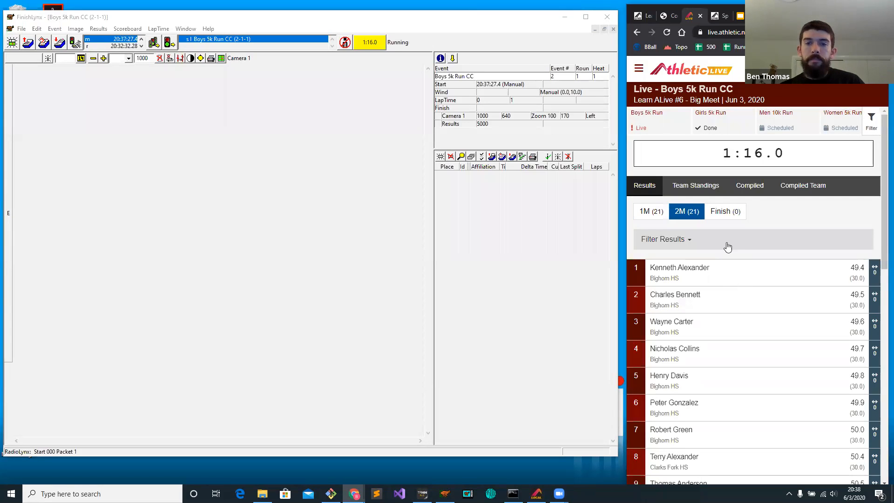
left_click(713, 193)
left_click(653, 251)
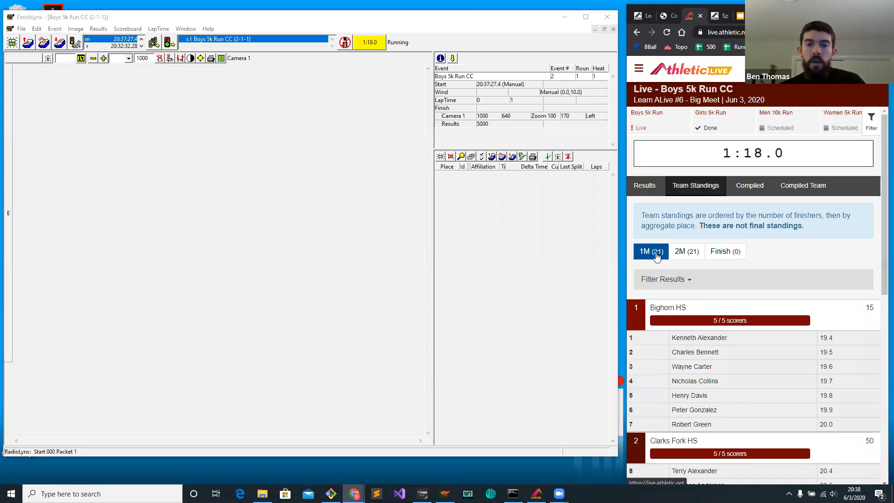
Review the 2M team standings, the compiled individual and team splits, and the individual results of the live Boys 5k Run CC.
left_click(691, 253)
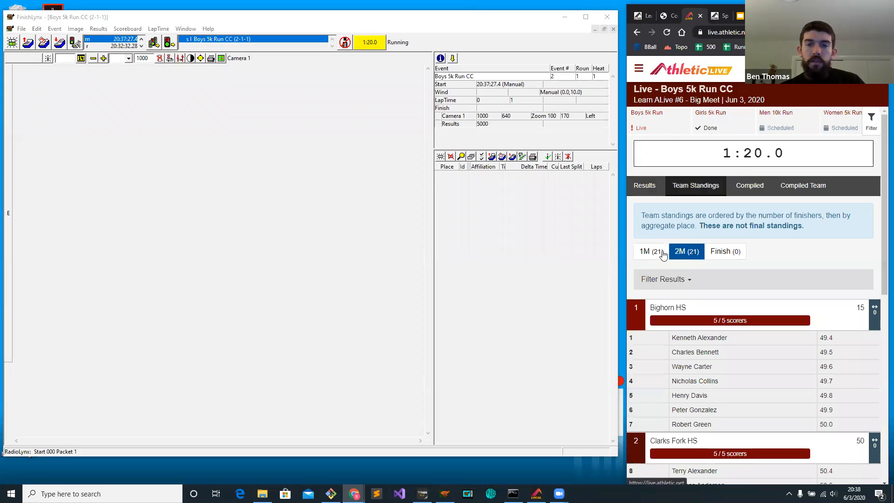
left_click(755, 193)
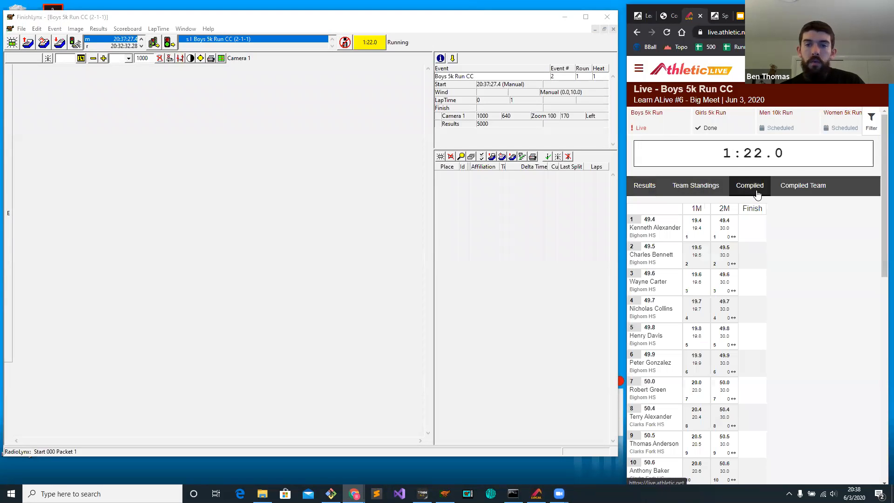
left_click(793, 191)
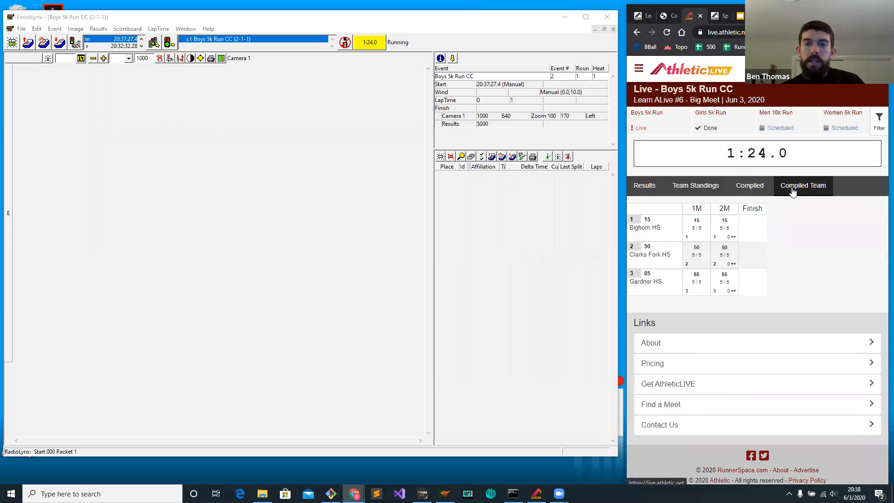
left_click(758, 188)
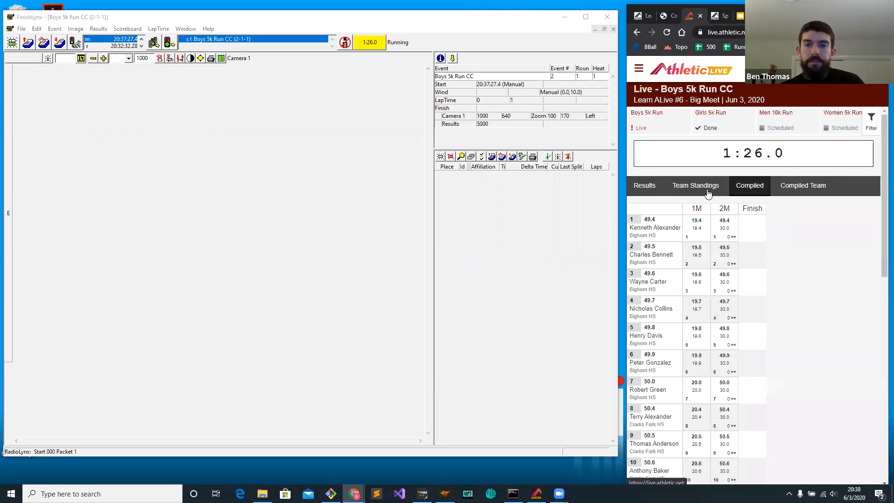
left_click(690, 190)
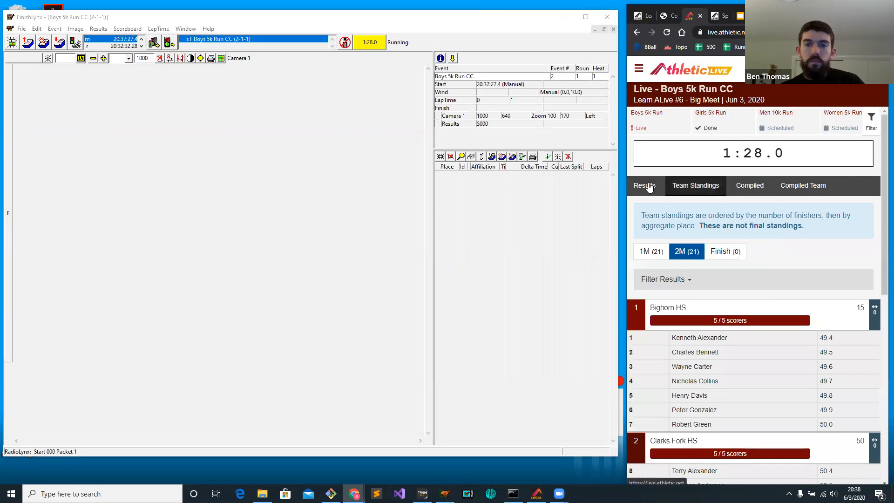
left_click(650, 186)
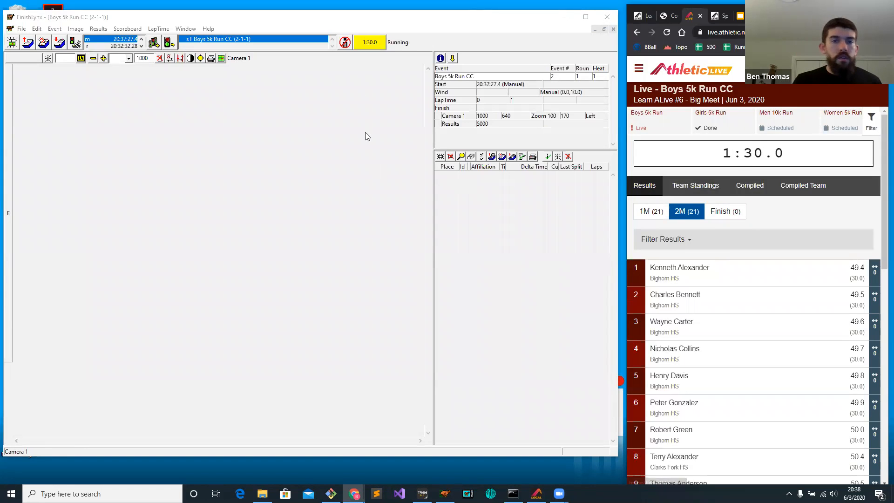
Capture a finish image for the Boys 5k, mark finishers 1, 11 and 21 on it, and show the live Finish results.
left_click(345, 42)
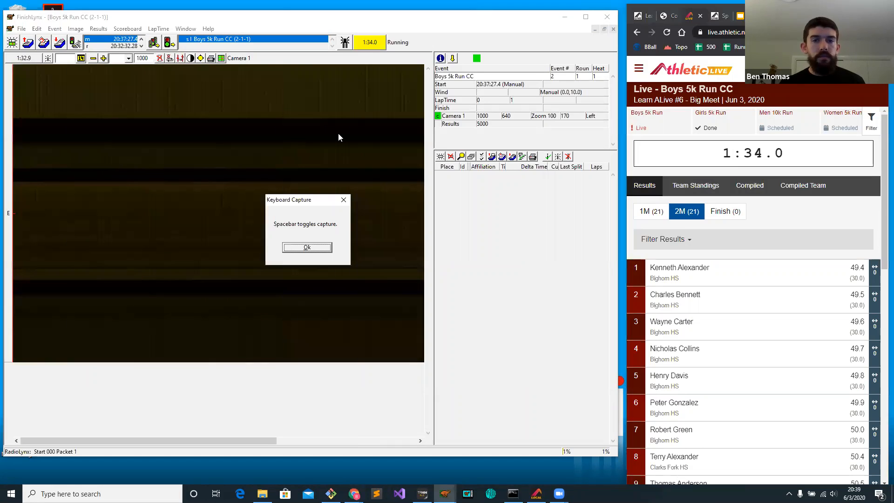
left_click(319, 248)
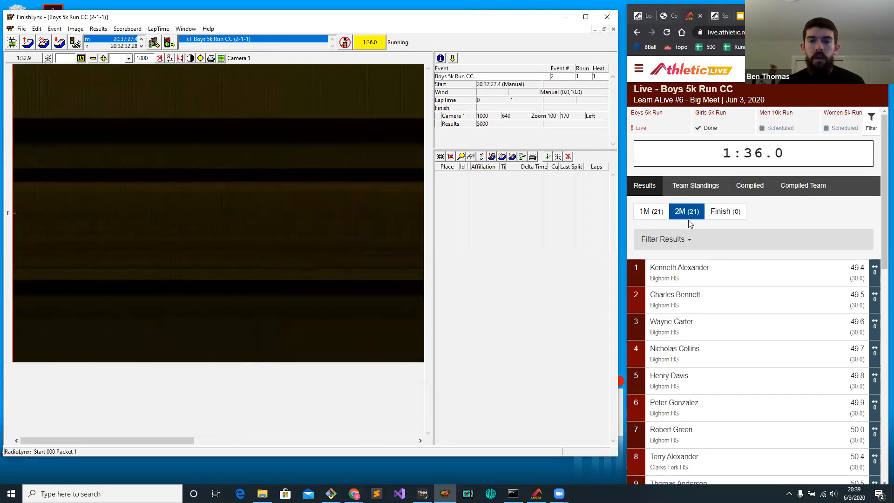
left_click(64, 174)
type("1")
key("Return")
left_click_drag(125, 164, 129, 163)
type("11")
key("Return")
left_click(238, 160)
type("21")
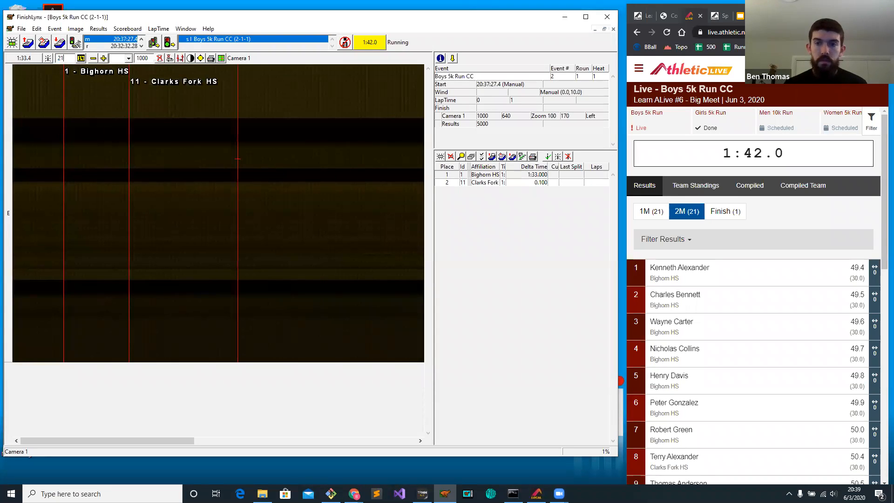
key("Return")
left_click(731, 215)
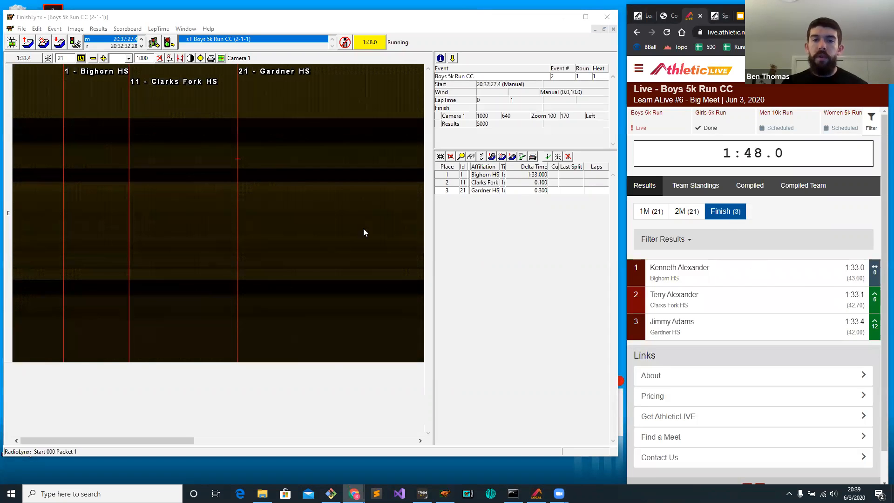
Mark finishers 22, 12, 2 and 3 in that order after finisher 21 on the finish image.
left_click(313, 199)
type("22")
key("Return")
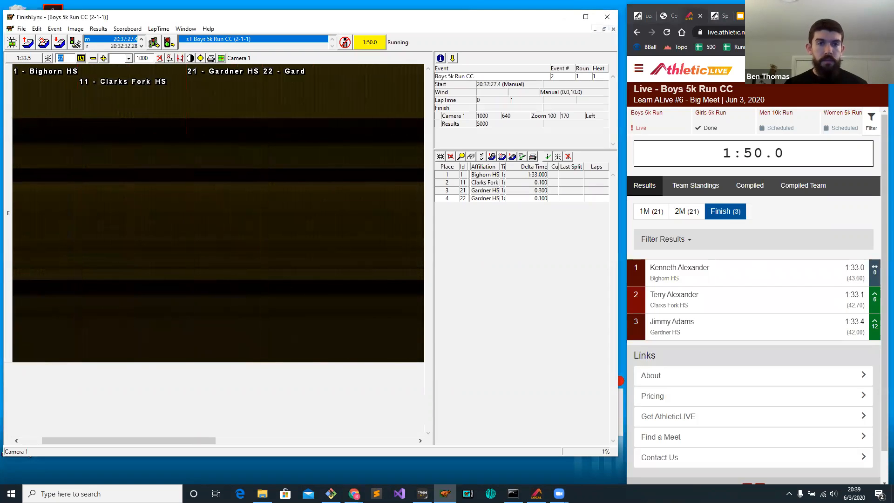
type("12")
key("Return")
left_click(349, 181)
type("2")
key("Return")
left_click(385, 181)
type("3")
key("Return")
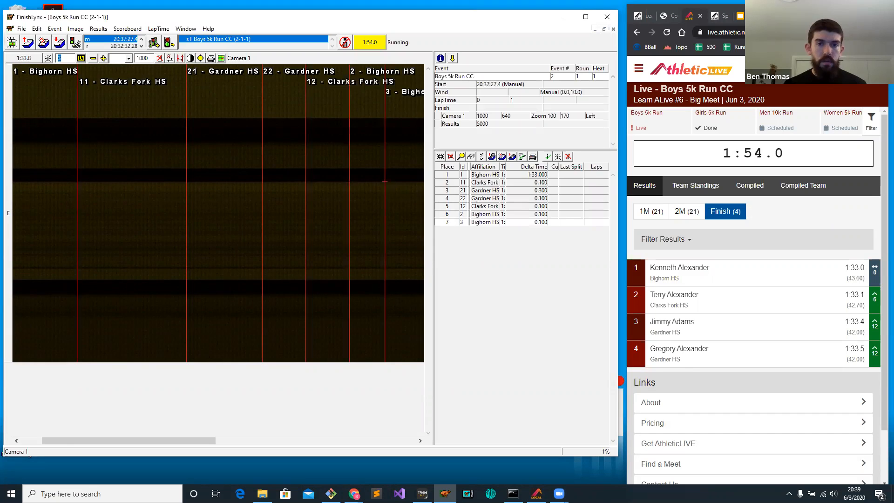
Mark finishers 4, 5 and 6 in sequence after finisher 3 on the Boys 5k finish image.
scroll(358, 180, "right", 2)
left_click(325, 168)
type("4")
key("Return")
left_click(366, 169)
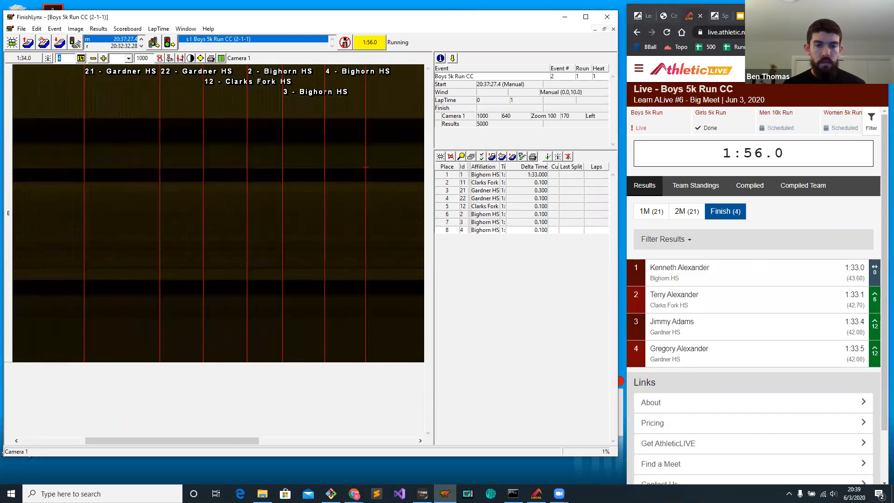
type("5")
key("Return")
left_click(390, 167)
type("6")
key("Return")
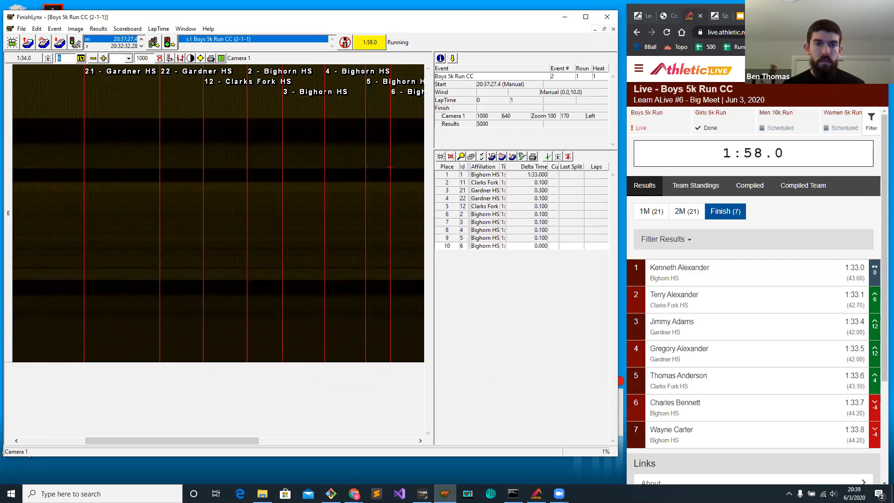
Mark finishers 13, 14 and 15 in sequence after finisher 6 on the Boys 5k finish image.
scroll(382, 190, "right", 2)
left_click(279, 168)
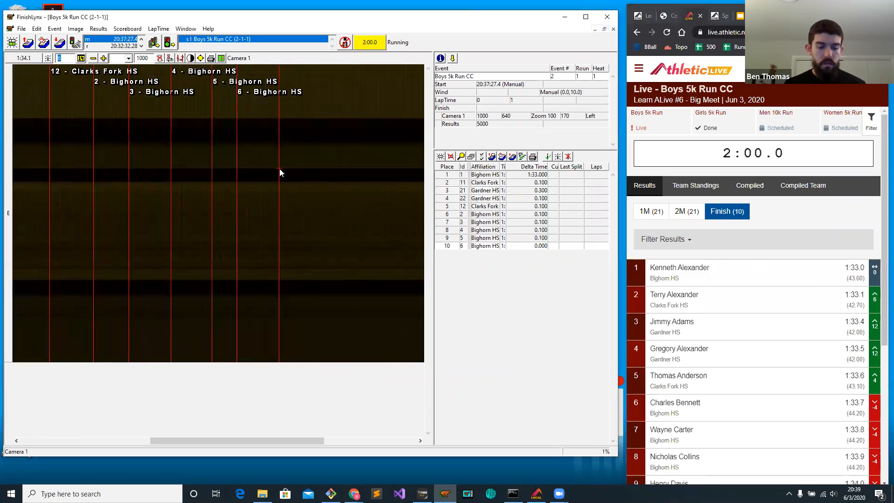
type("13")
key("Return")
left_click(308, 175)
type("14")
key("Return")
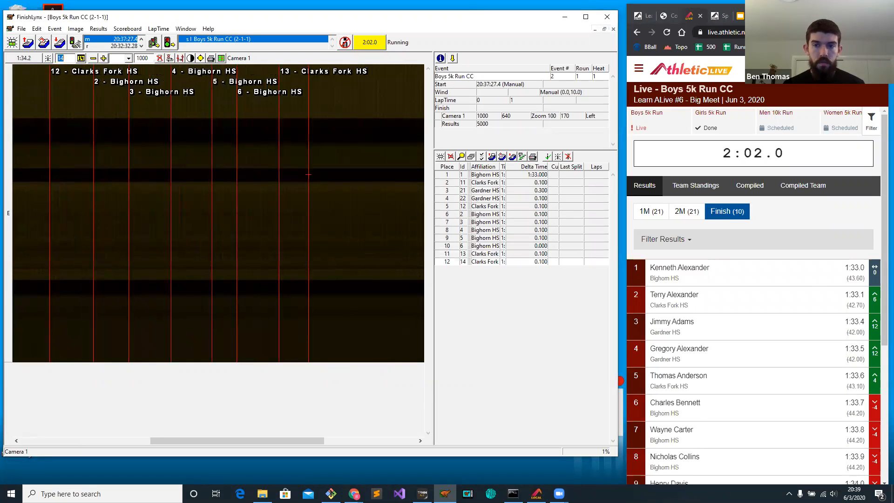
left_click(358, 178)
type("15")
key("Return")
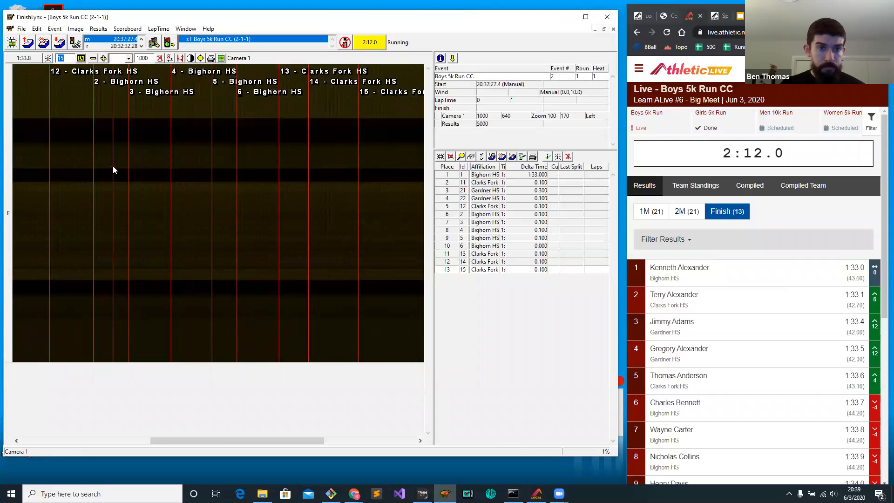
Mark finisher 16 after finisher 15 on the finish image, entering the ID again at a slightly later point.
scroll(224, 209, "up", 2)
scroll(225, 214, "down", 3)
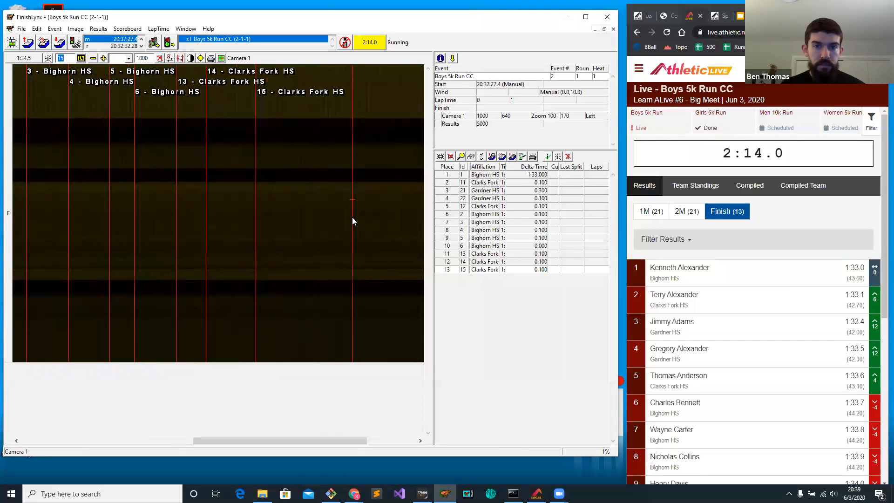
type("16")
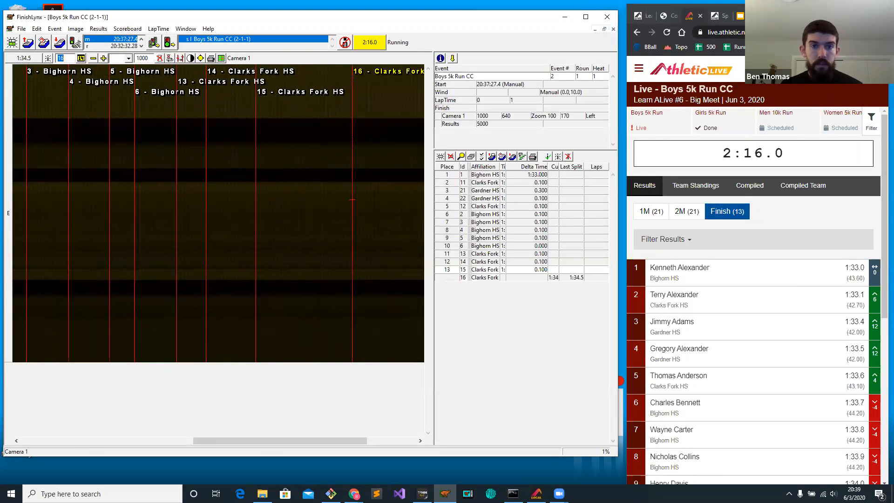
key("Return")
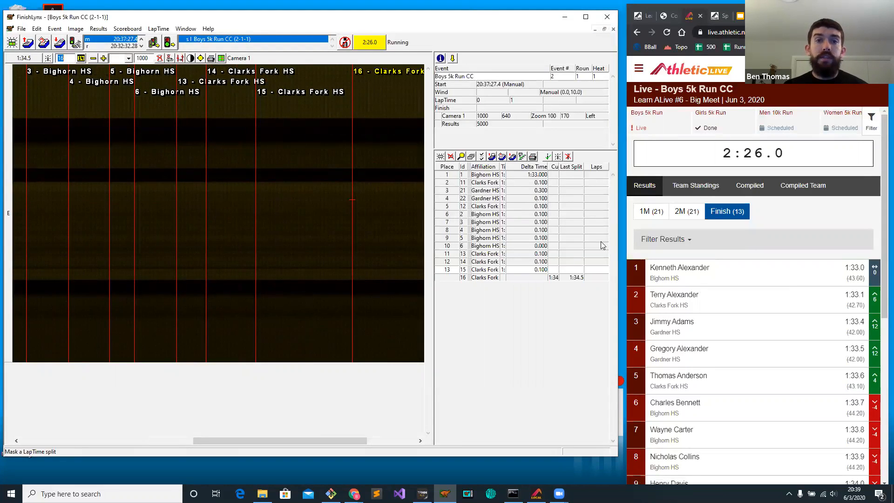
left_click(543, 278)
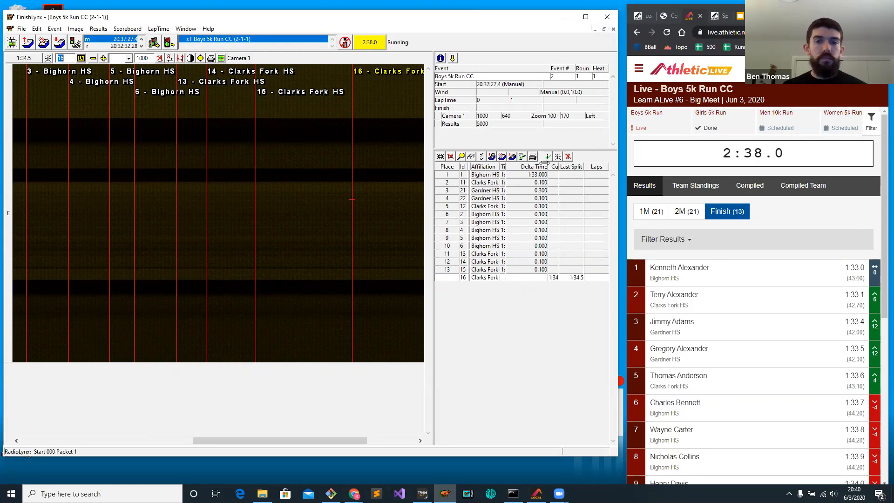
left_click_drag(351, 199, 365, 148)
type("16")
key("Return")
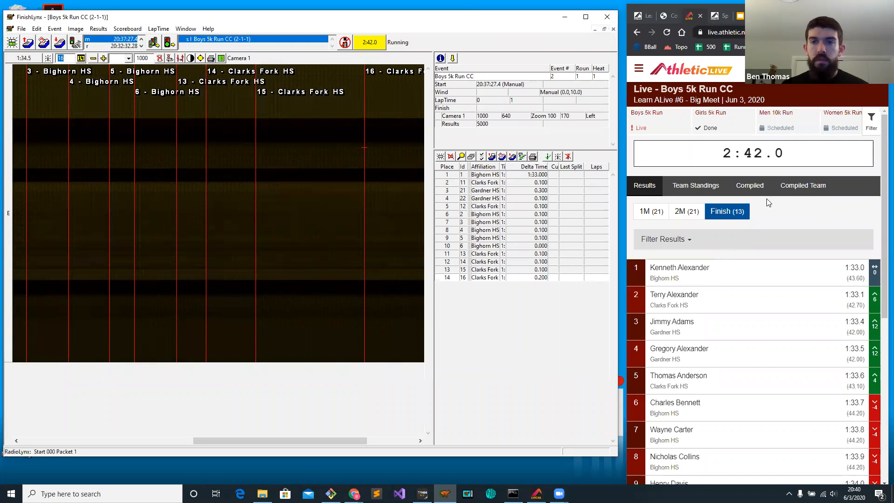
Check the compiled splits for the live Boys 5k Run CC and return to its Finish results.
left_click(803, 187)
left_click(745, 191)
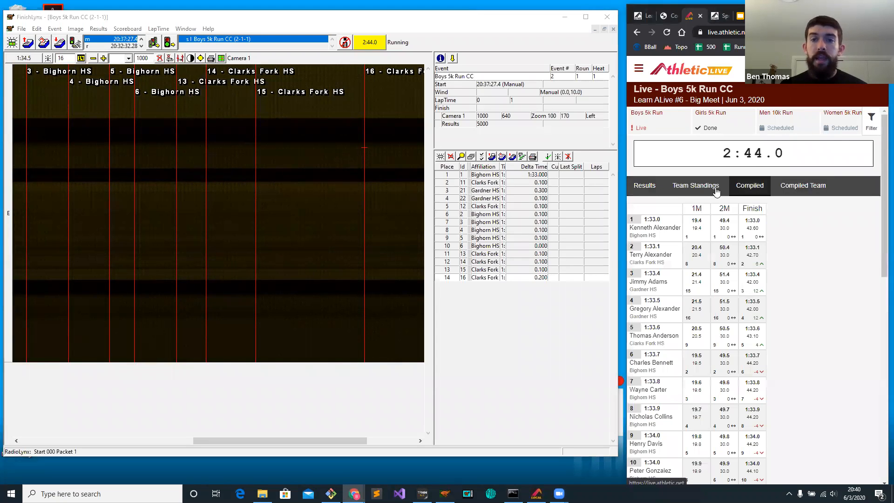
left_click(644, 188)
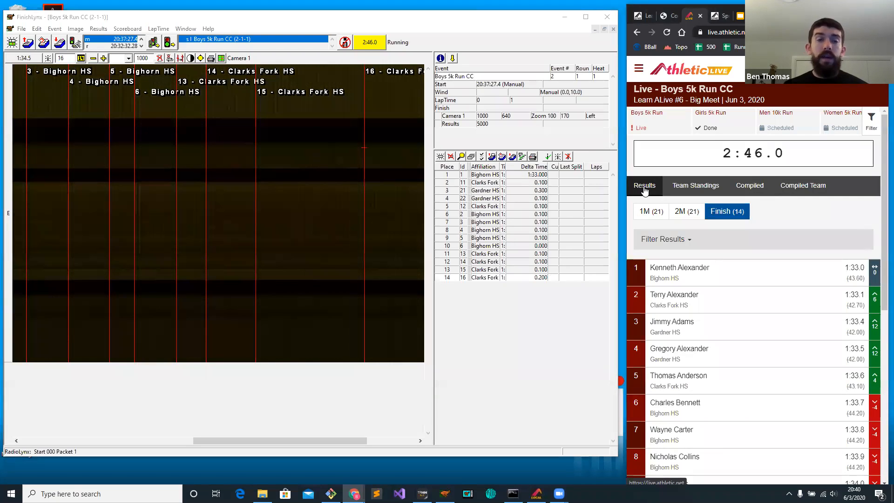
Mark finishers 17 and 7 after finisher 16 on the Boys 5k finish image.
left_click(308, 196)
left_click_drag(362, 185, 386, 184)
scroll(385, 184, "down", 2)
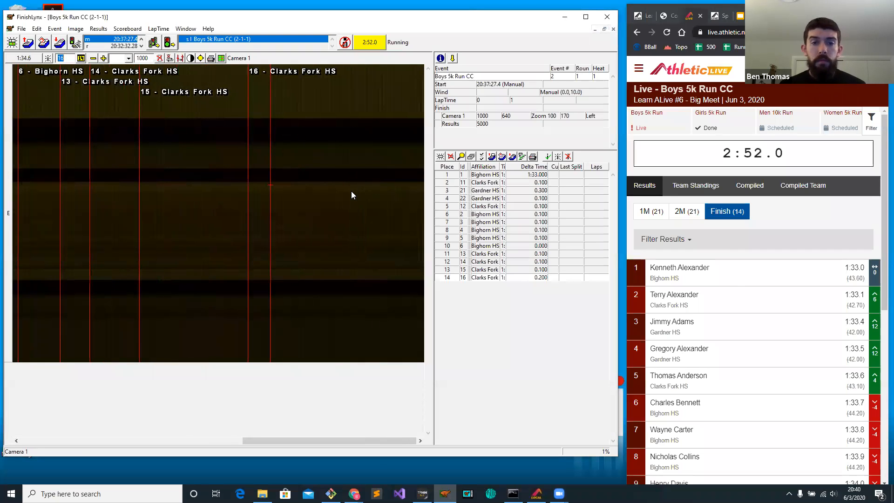
left_click_drag(316, 195, 324, 194)
type("17")
key("Return")
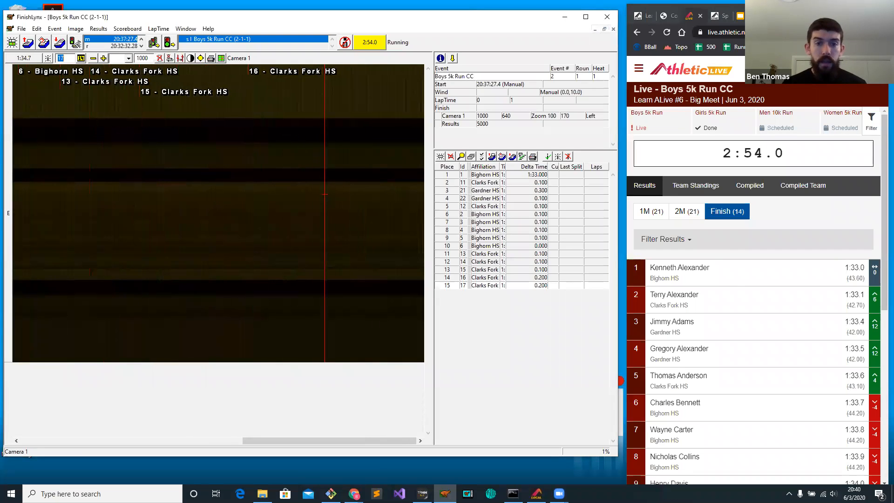
left_click(379, 184)
type("7")
key("Return")
Capture another stretch of finish image, mark finishers 23, 24, 25, 26 and 27 on it, and save the Boys 5k event.
left_click(345, 44)
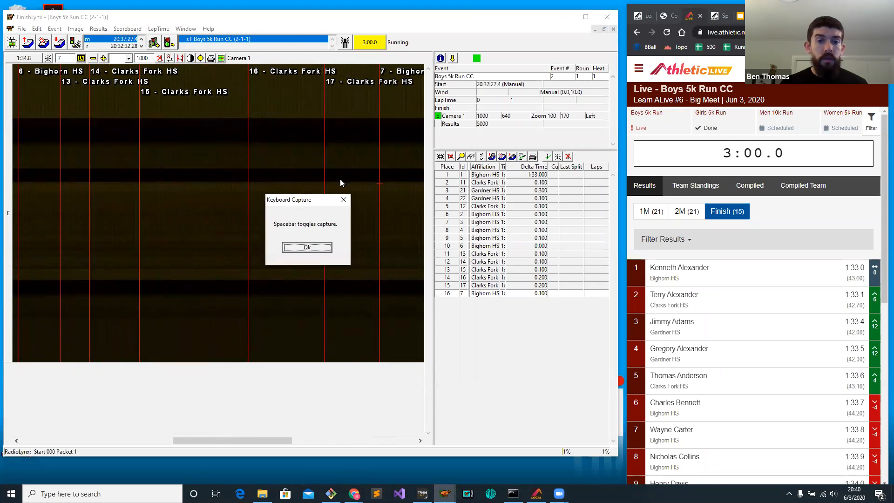
left_click(317, 247)
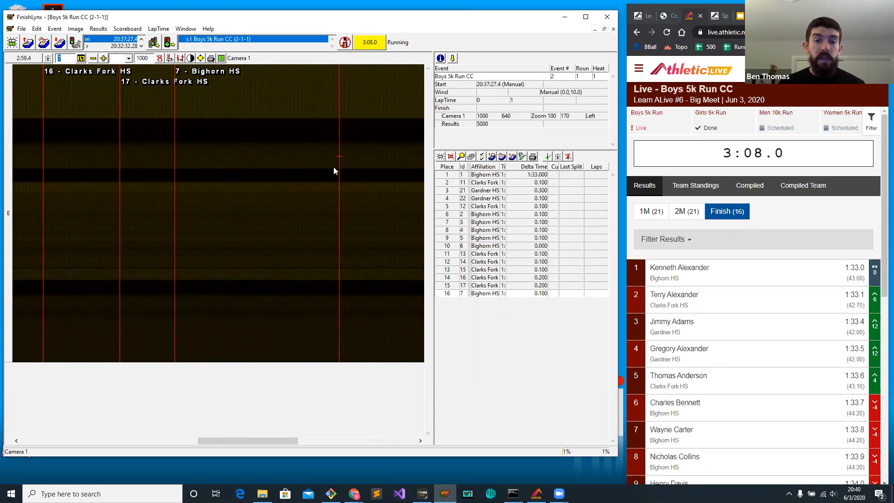
left_click(340, 162)
left_click(372, 163)
left_click(399, 146)
left_click(327, 165)
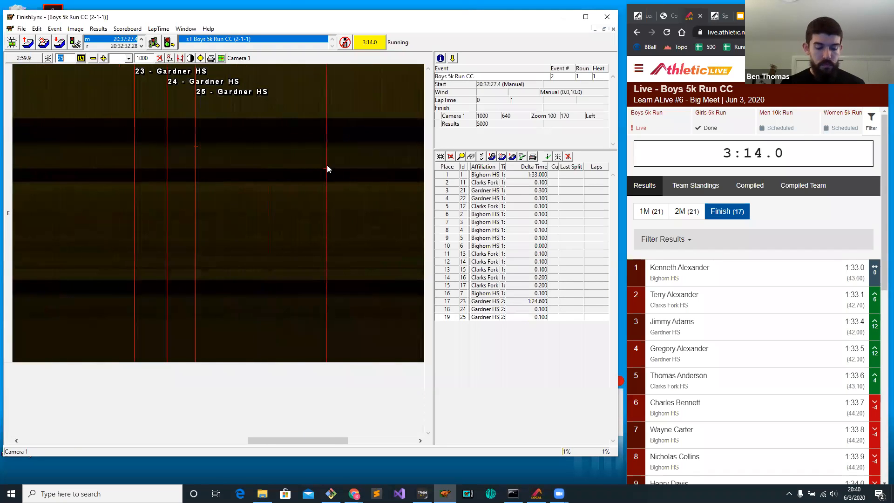
left_click(356, 170)
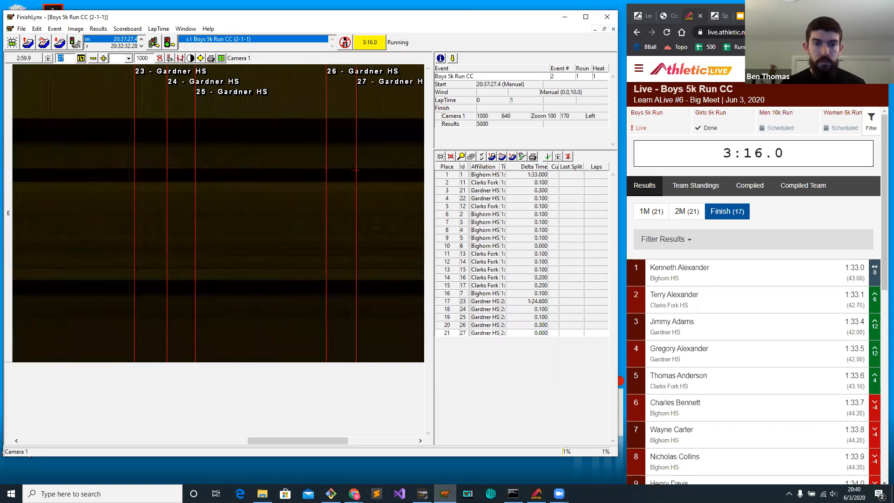
left_click(298, 171)
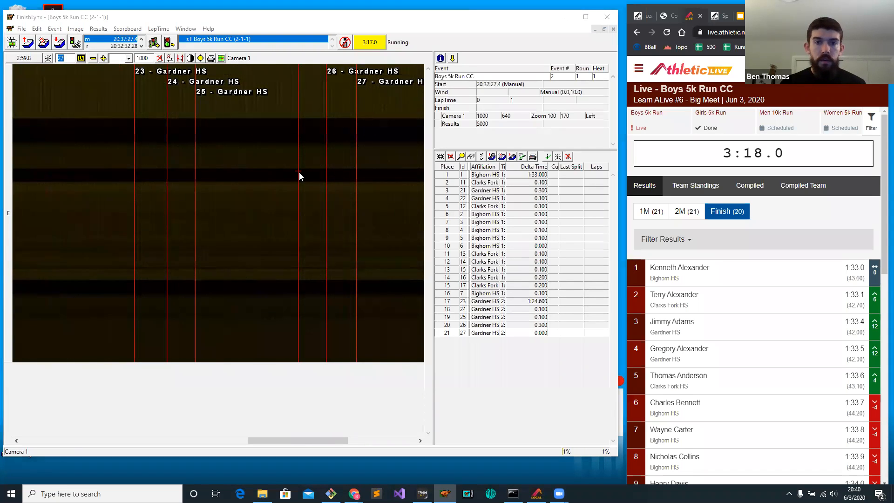
key("ctrl+s")
left_click(367, 269)
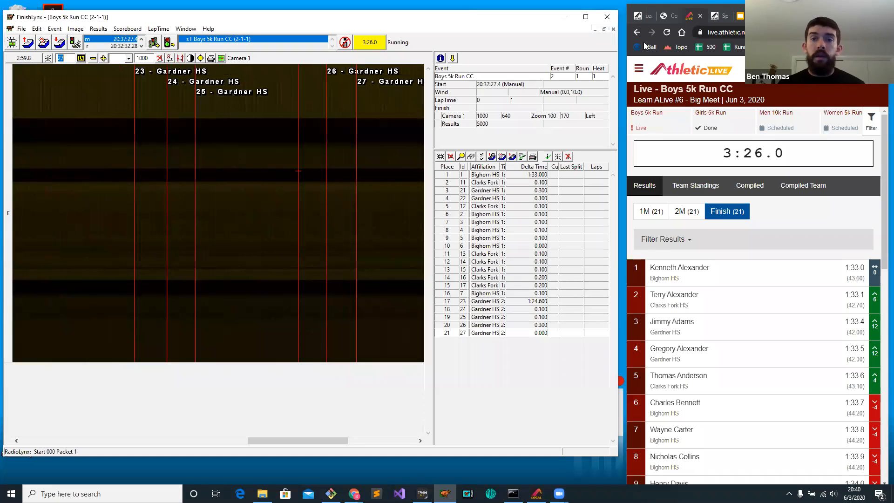
Export the Boys 5k Run scoreboard LIF from the meet's individual events and save it as 2-1-01-ALive in the LargeMeet folder.
left_click(638, 17)
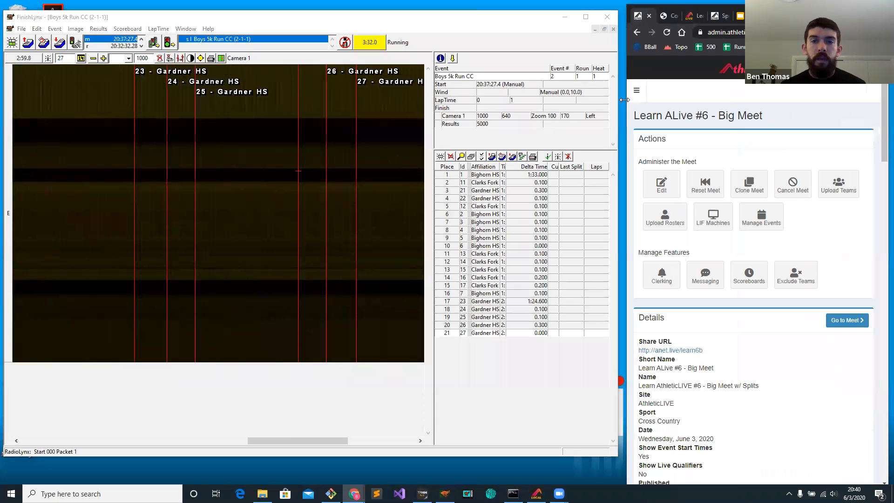
left_click_drag(225, 100, 227, 101)
left_click(509, 203)
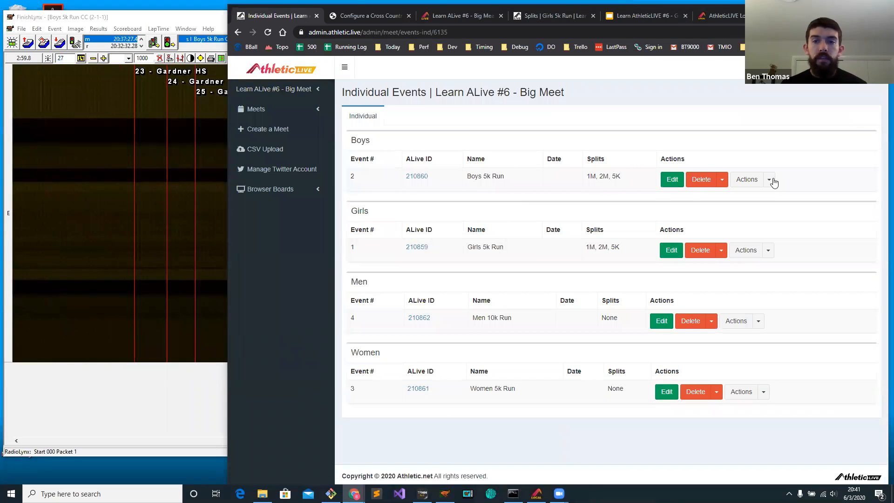
left_click(768, 181)
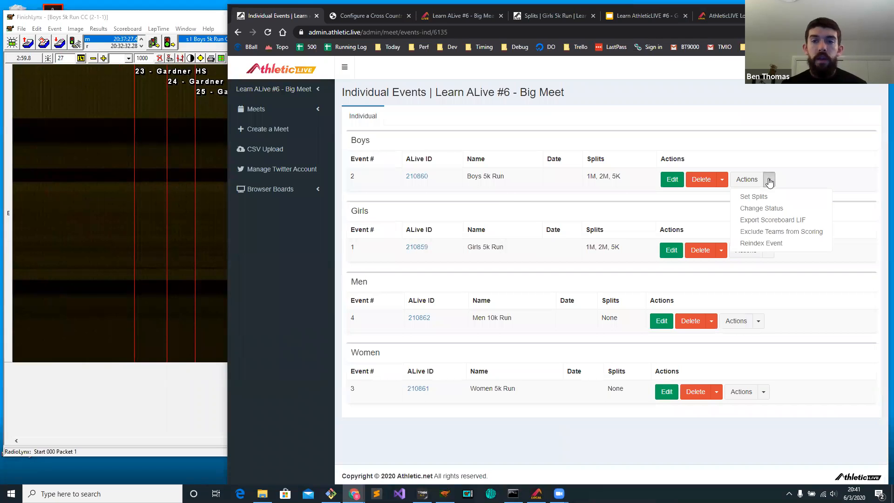
left_click(783, 224)
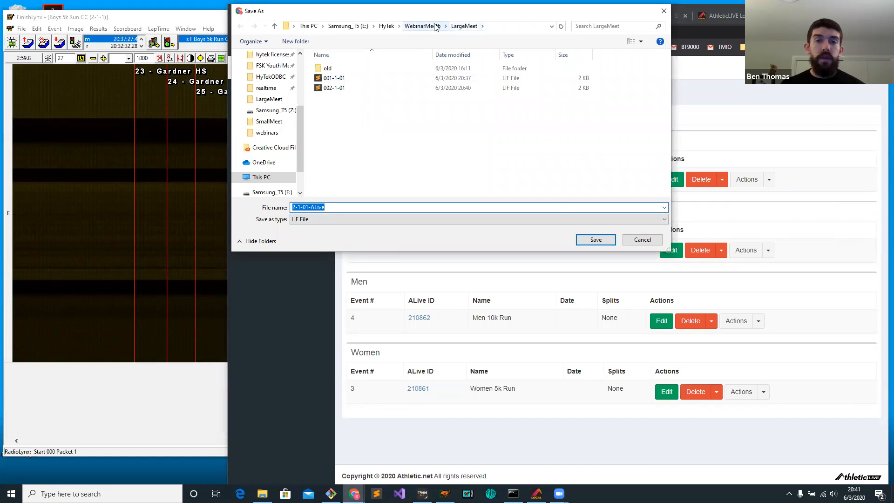
left_click(599, 244)
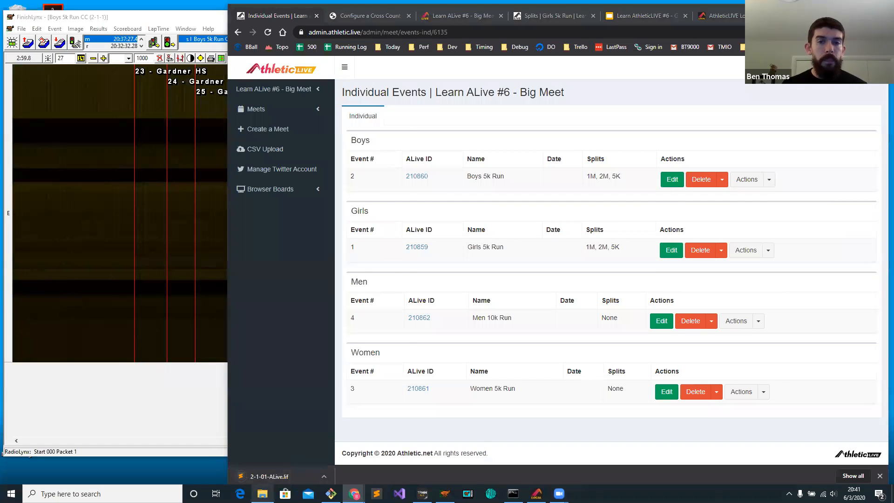
Close the FinishLynx window and move the 002-1-01 LIF file from LargeMeet into the old folder, replacing the copy there.
left_click(263, 494)
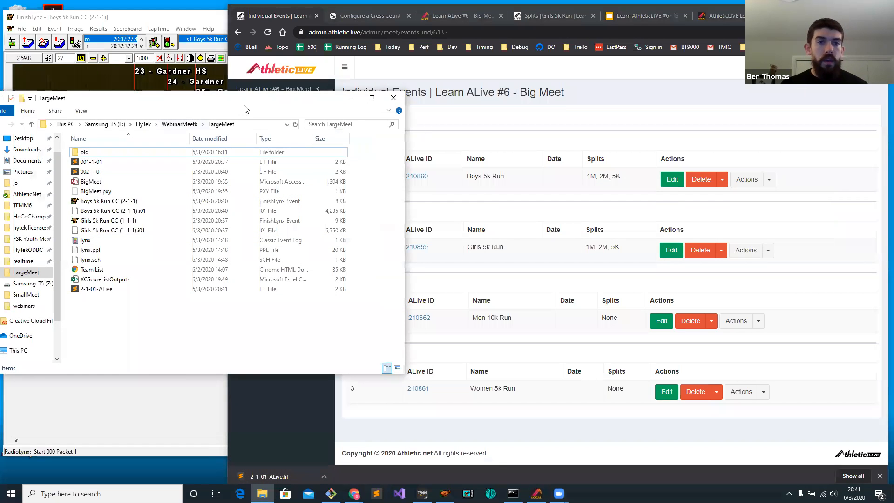
left_click_drag(275, 102, 518, 131)
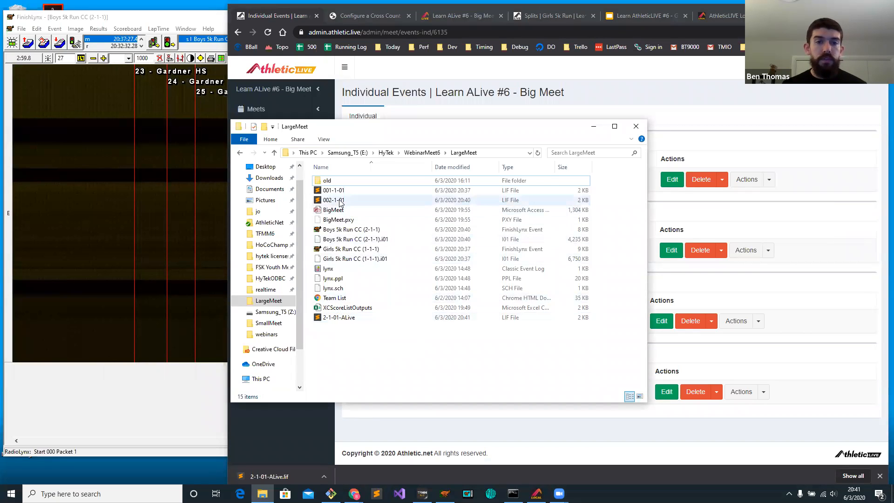
left_click(178, 174)
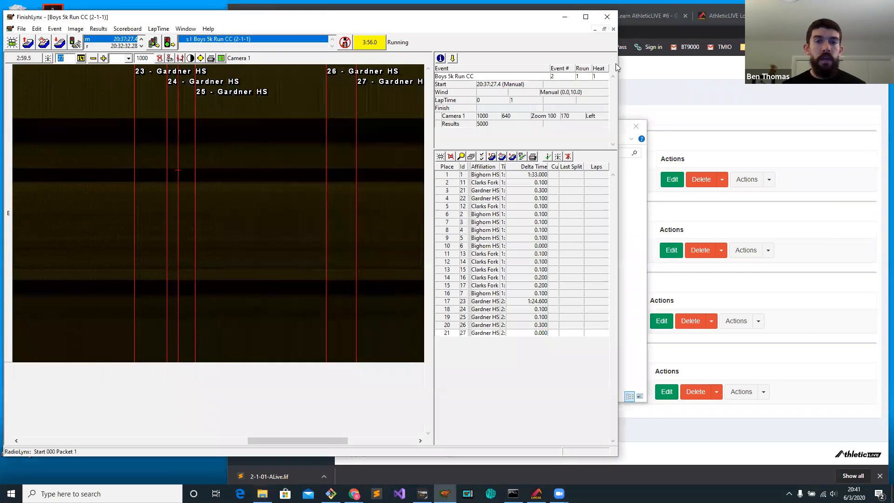
left_click(312, 146)
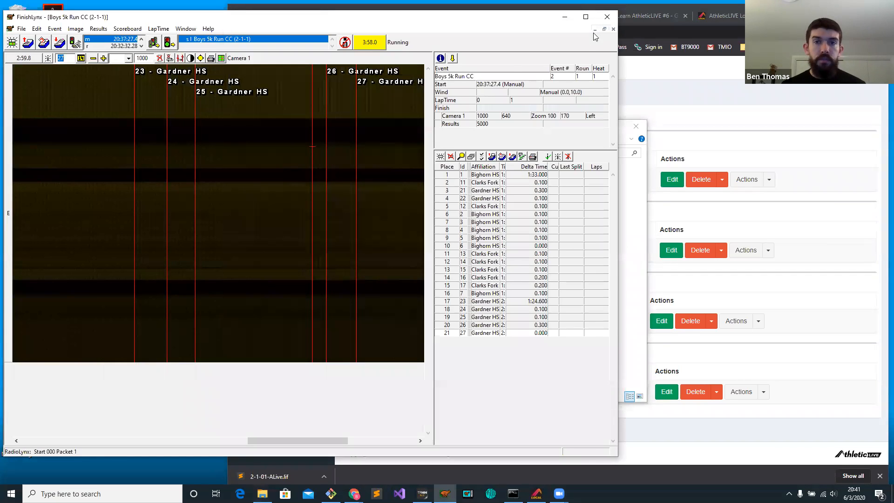
left_click(608, 17)
left_click_drag(334, 200, 331, 182)
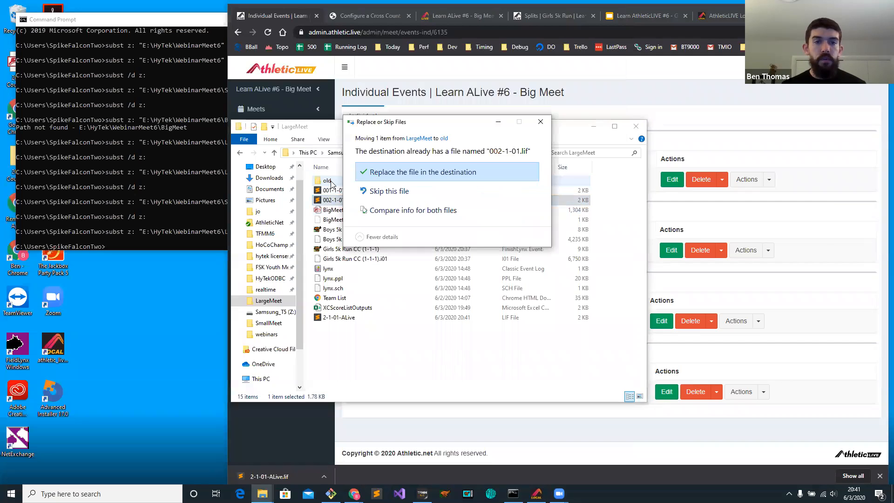
left_click(425, 172)
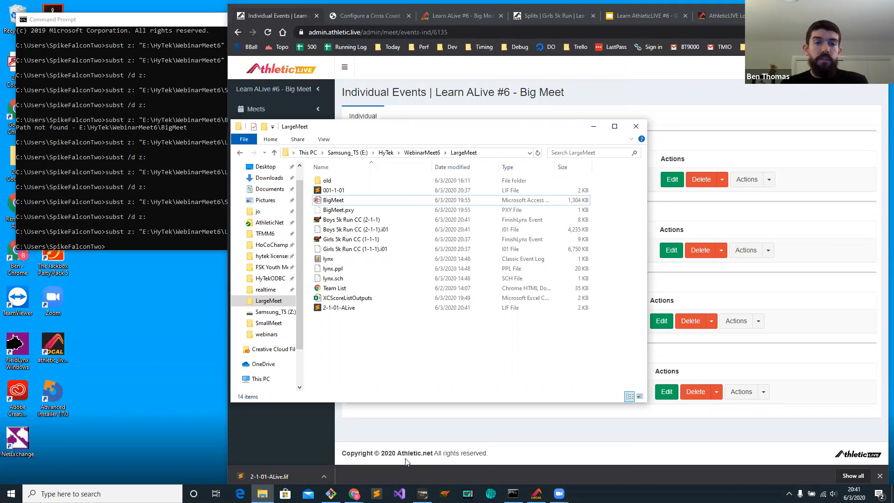
Switch to Hy-Tek Meet Manager and check the Boys 5k Run CC results in the Run the Meet window.
left_click(423, 494)
left_click(168, 16)
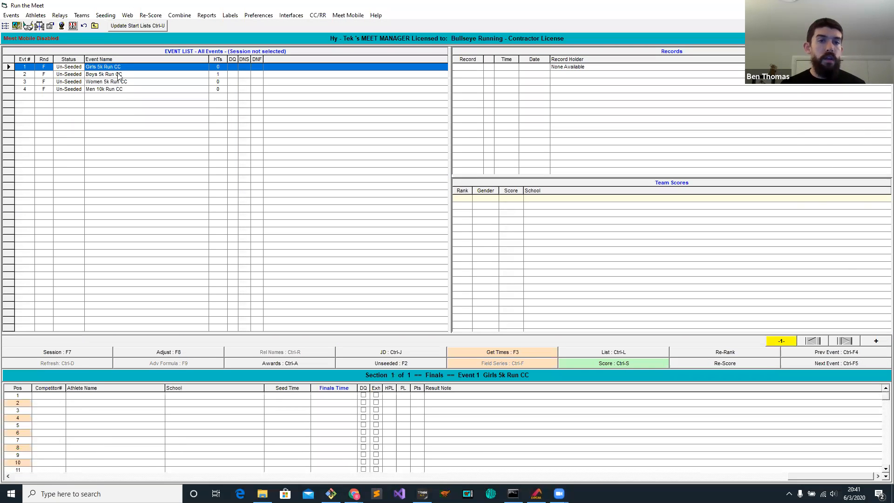
left_click(119, 76)
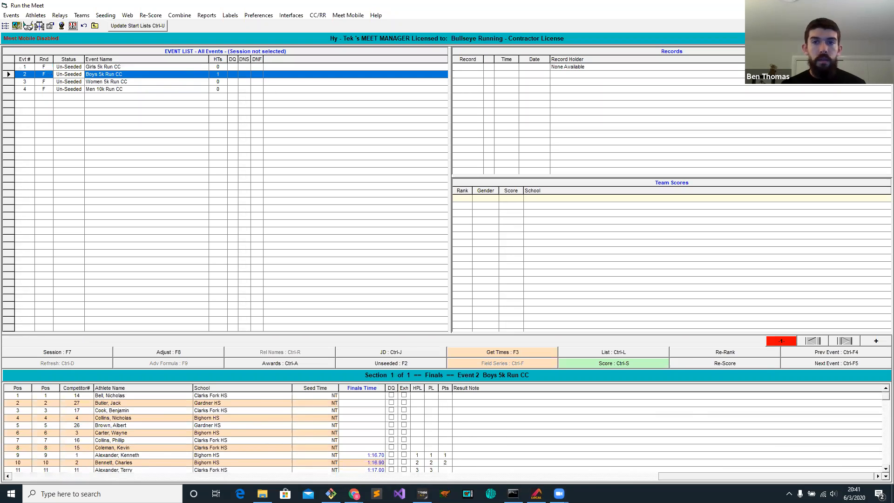
left_click(95, 26)
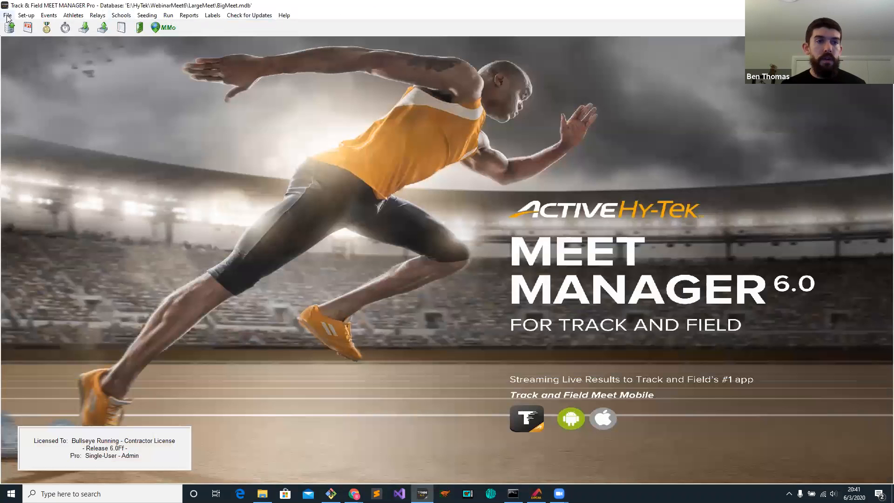
left_click(8, 15)
mouse_move(187, 81)
left_click(262, 91)
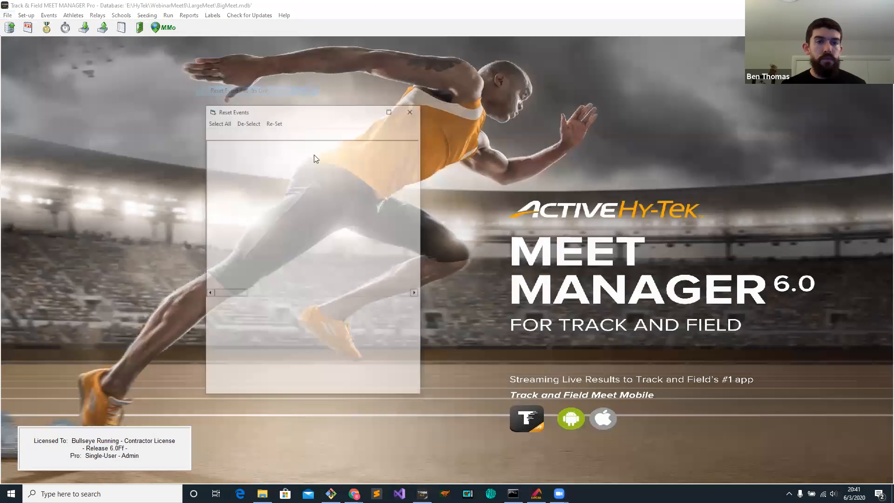
left_click(412, 110)
Return to Run the Meet and try to get the finish times for Boys 5k Run CC.
left_click(168, 15)
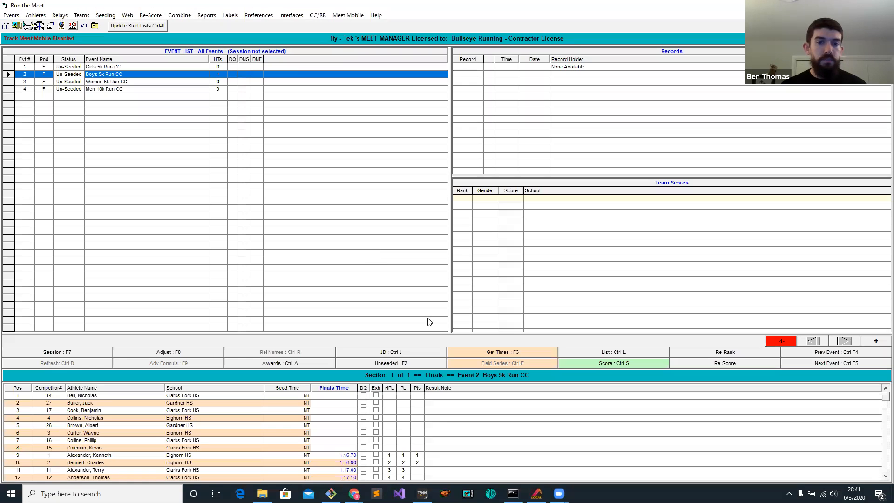
left_click(493, 350)
left_click(455, 271)
Update the photo-finish start lists for FinishLynx file sharing, answering the dialogs that follow.
left_click(291, 15)
mouse_move(363, 36)
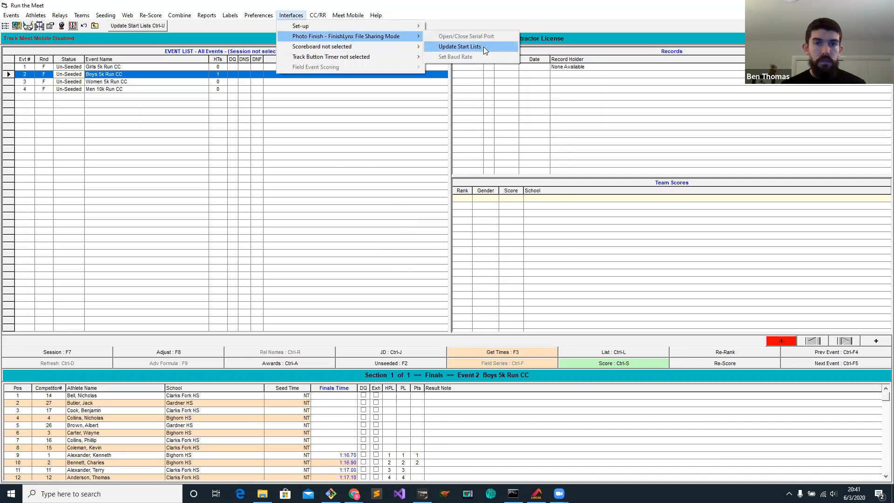
left_click(484, 48)
left_click(459, 260)
left_click(411, 149)
left_click(391, 179)
left_click(429, 221)
left_click(438, 280)
left_click(487, 274)
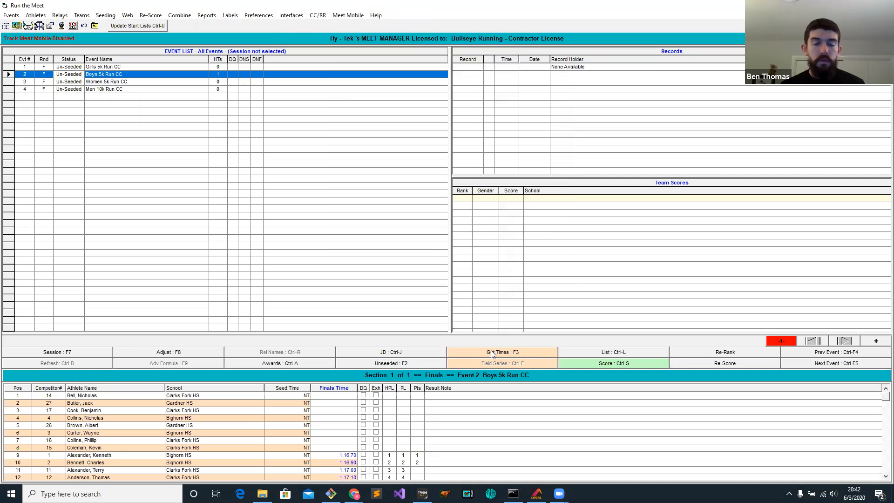
Get the times for Boys 5k Run CC and score the event, checking the first-place runner's splits and final time in the report.
left_click(490, 352)
left_click(626, 363)
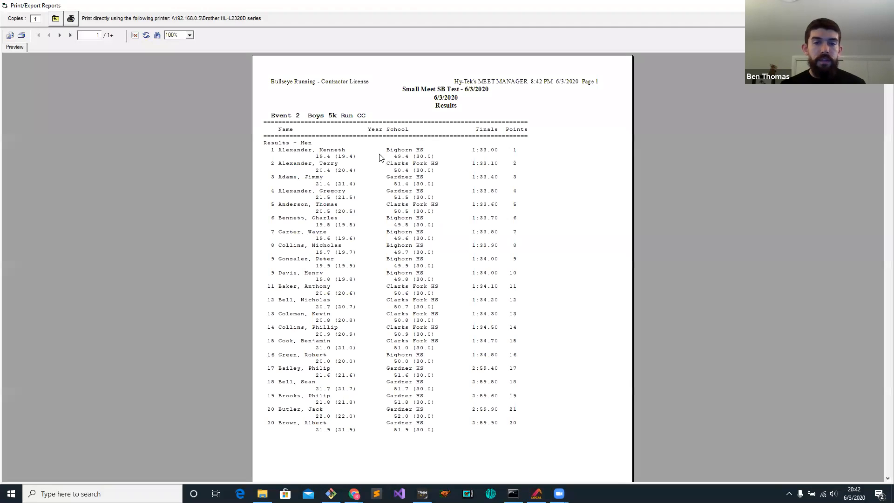
left_click(345, 158)
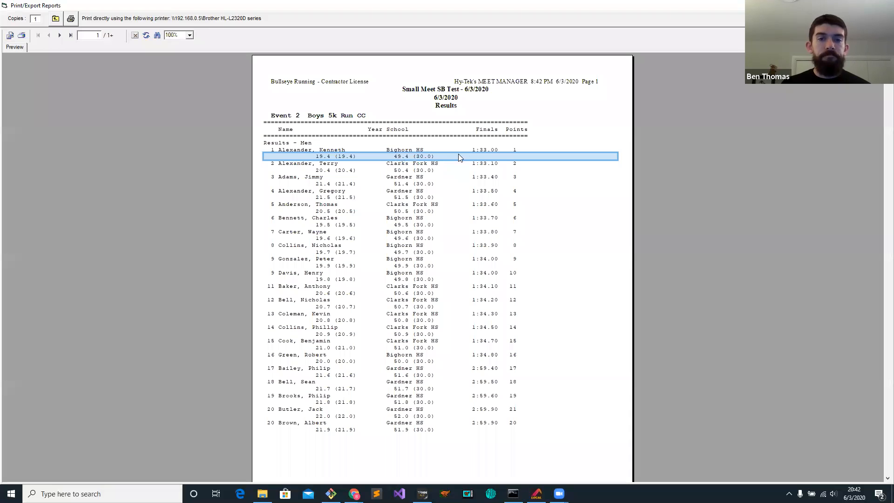
left_click(495, 149)
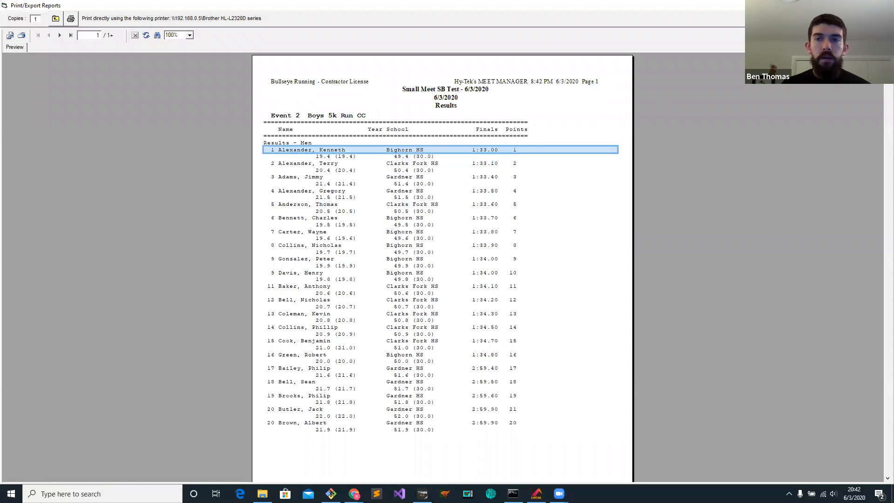
Close the results report and Run the Meet, and clear the Meet Manager and LargeMeet folder windows off the screen.
left_click(883, 6)
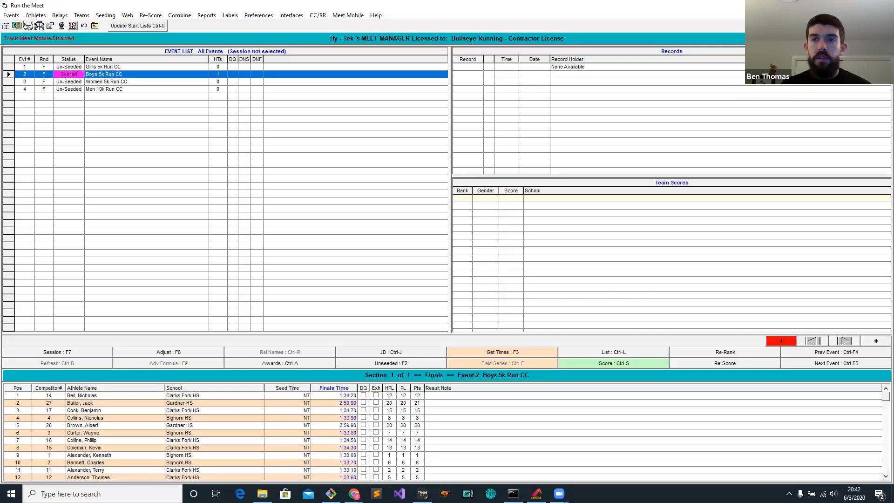
left_click(883, 6)
left_click(840, 5)
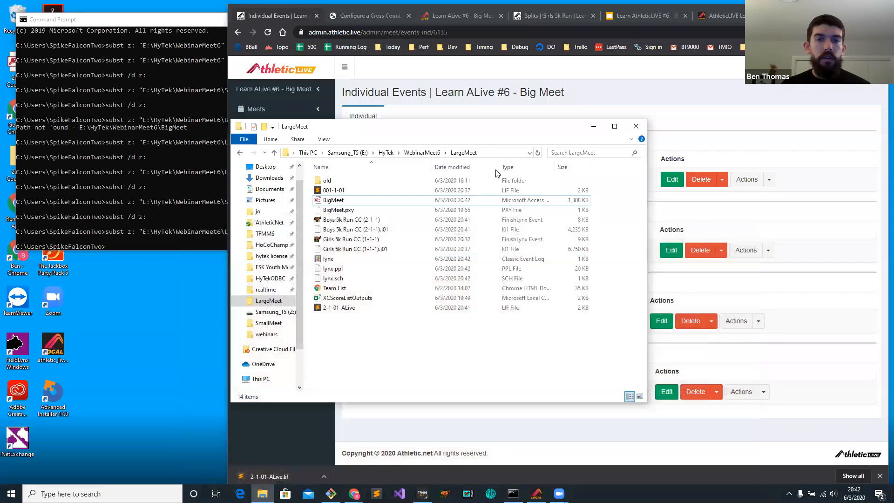
left_click(594, 127)
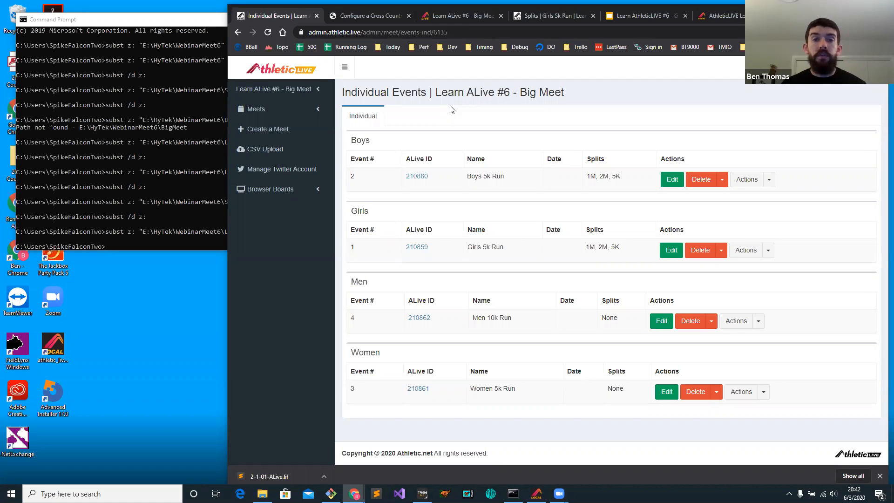
Widen the browser window and check the active meet and app statuses in the AthleticLIVE Local settings overview.
left_click(721, 16)
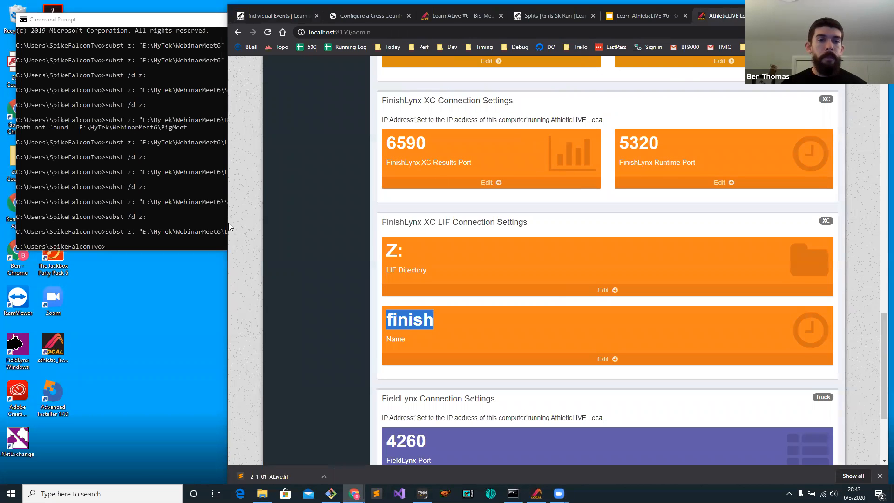
left_click_drag(227, 223, 131, 223)
scroll(361, 284, "up", 20)
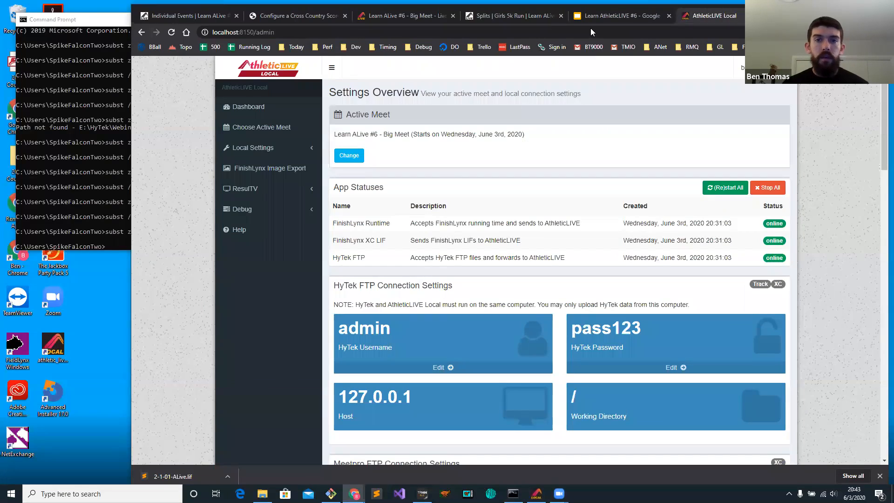
Open help.athletic.live in a new tab and find the article on displaying XC finish and split scores on ResulTV.
key("ctrl+t")
type("help")
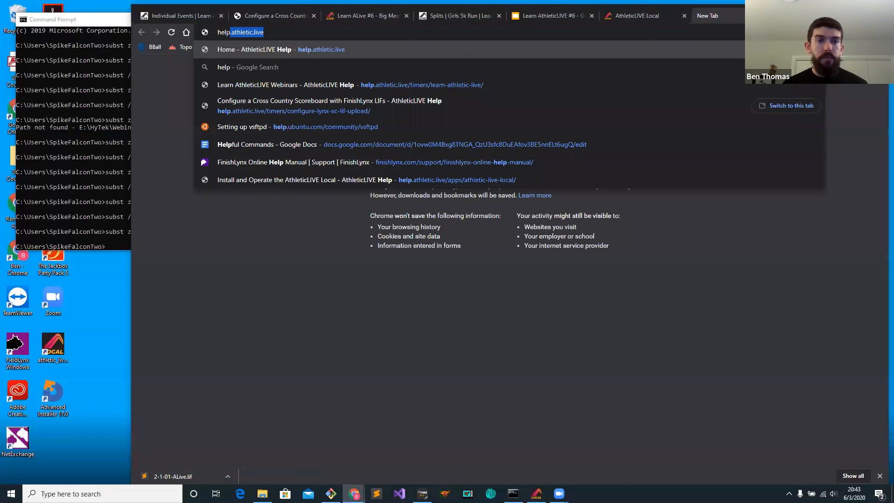
key("Return")
scroll(572, 224, "down", 5)
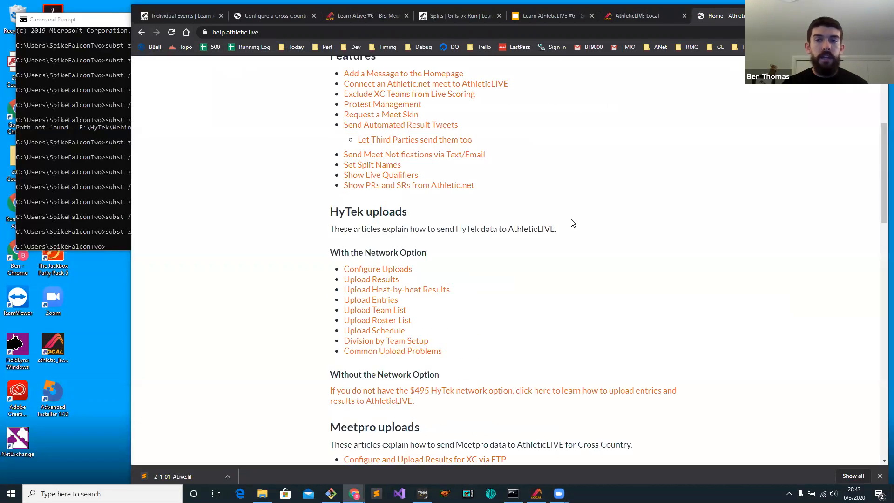
scroll(573, 224, "down", 20)
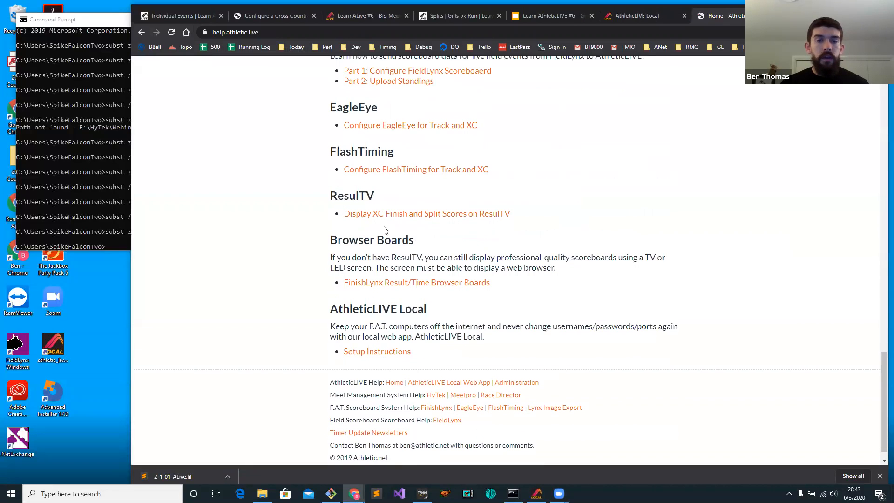
left_click(419, 213)
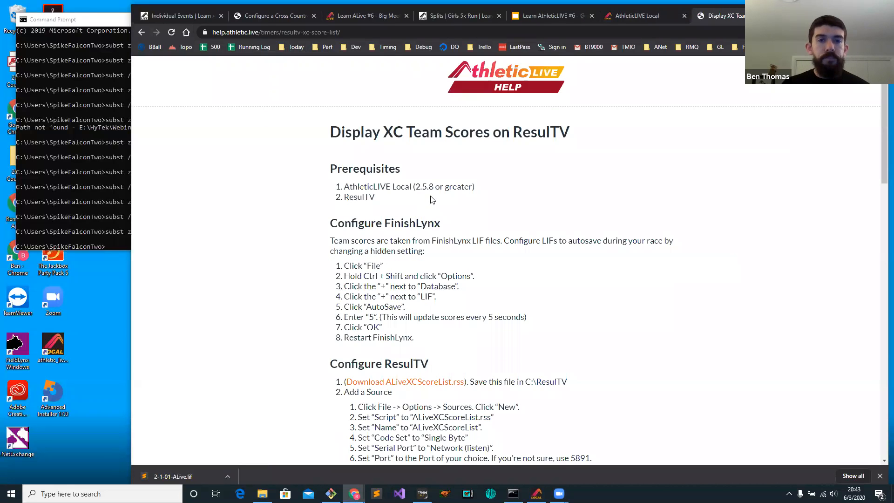
Read the article's instructions for autosaving LIFs in FinishLynx and configuring ResulTV.
scroll(427, 189, "down", 1)
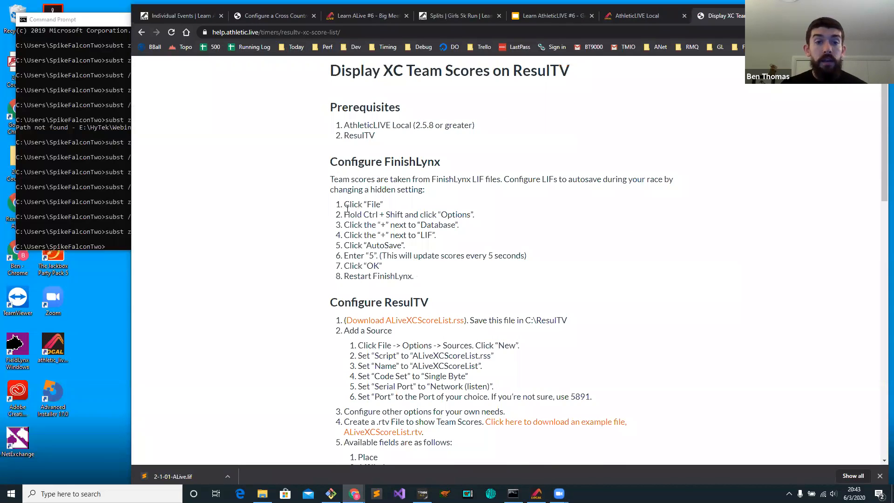
left_click_drag(344, 204, 437, 275)
left_click(440, 276)
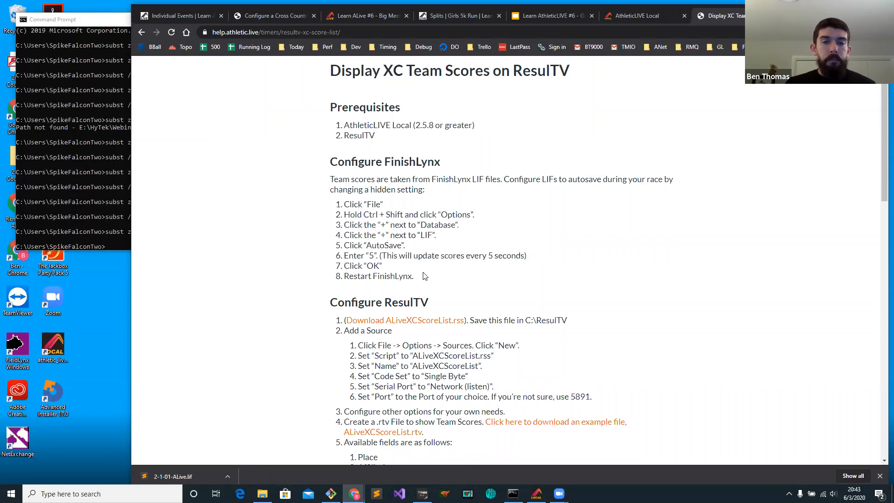
scroll(426, 274, "down", 1)
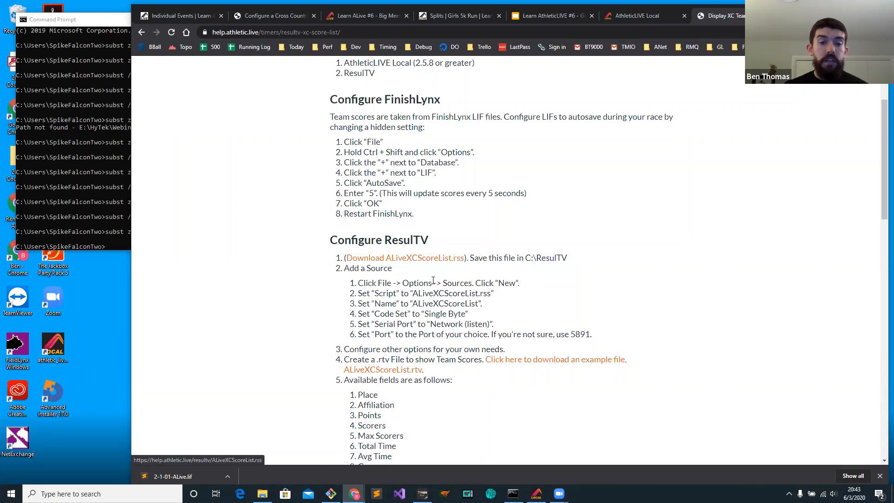
Switch to ResulTV and restore its window to a smaller size so the team score board is visible.
left_click(468, 493)
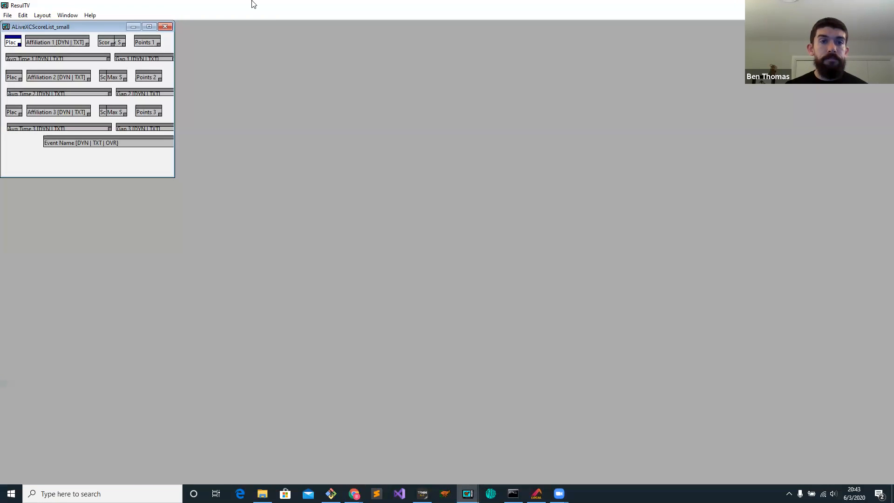
double_click(254, 4)
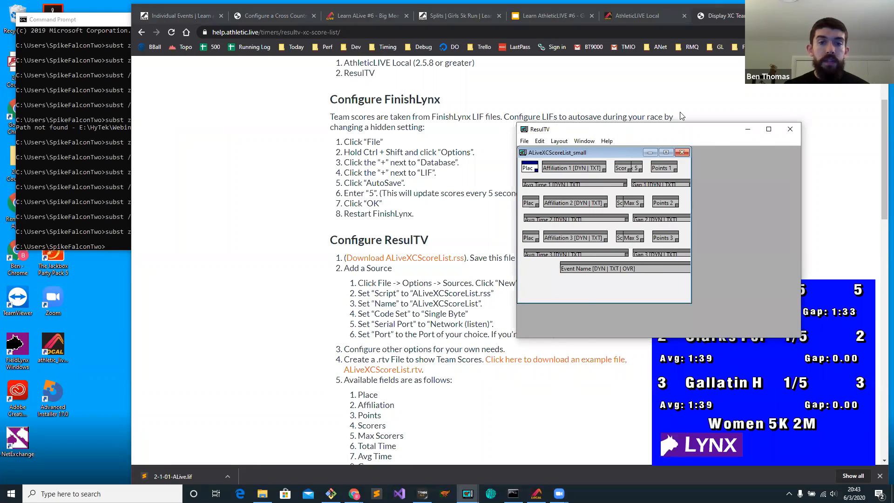
Review the ALiveXCScoreList source in the ResulTV options, checking its script, code set, serial port type and port number.
left_click(598, 120)
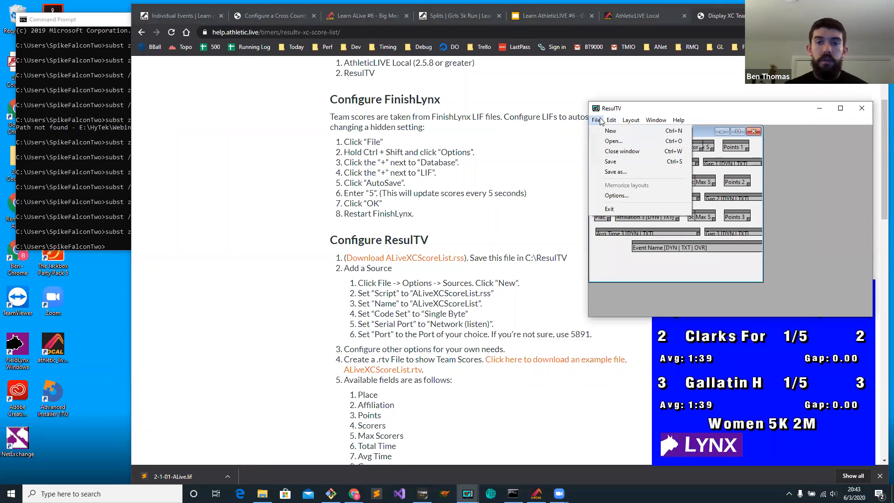
left_click(626, 196)
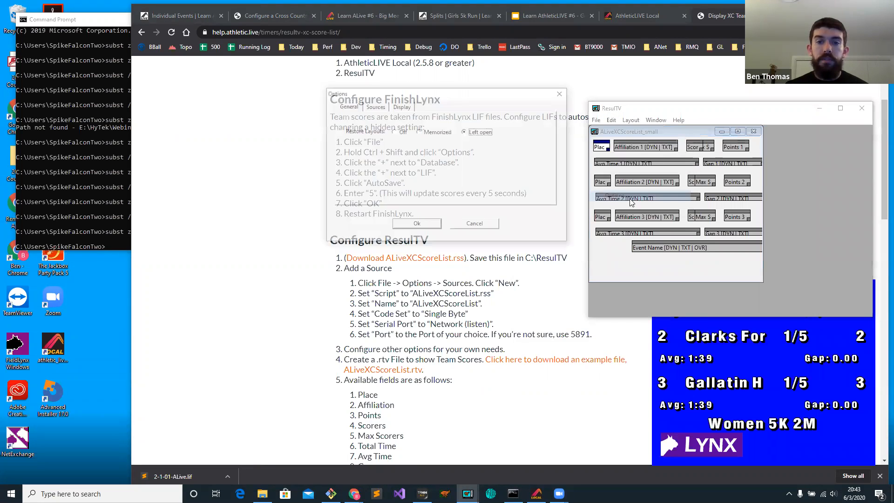
left_click(630, 166)
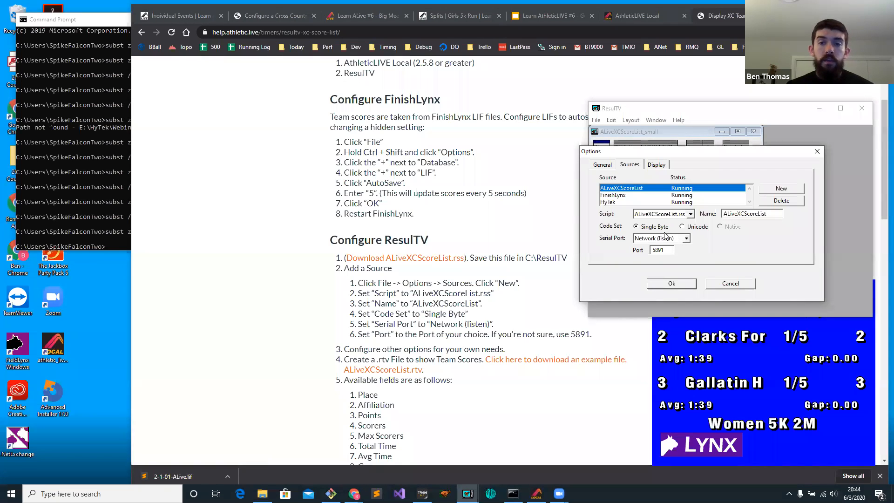
left_click(677, 241)
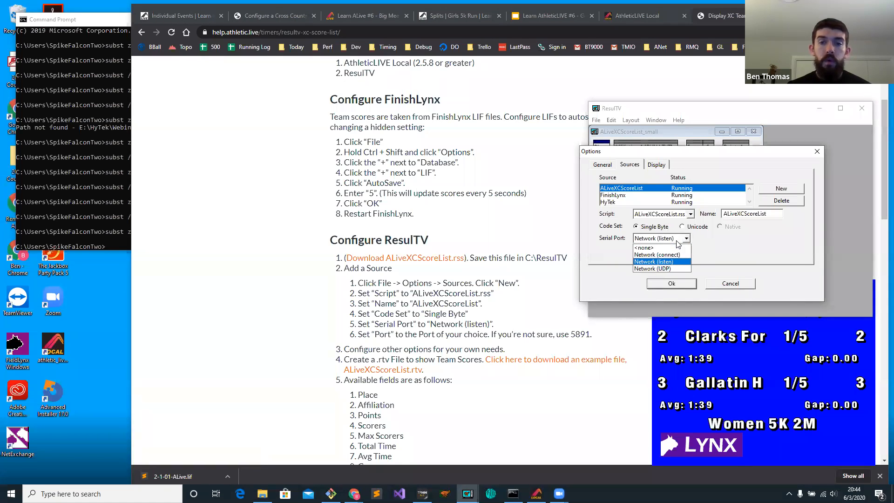
left_click(677, 241)
left_click_drag(667, 250, 643, 250)
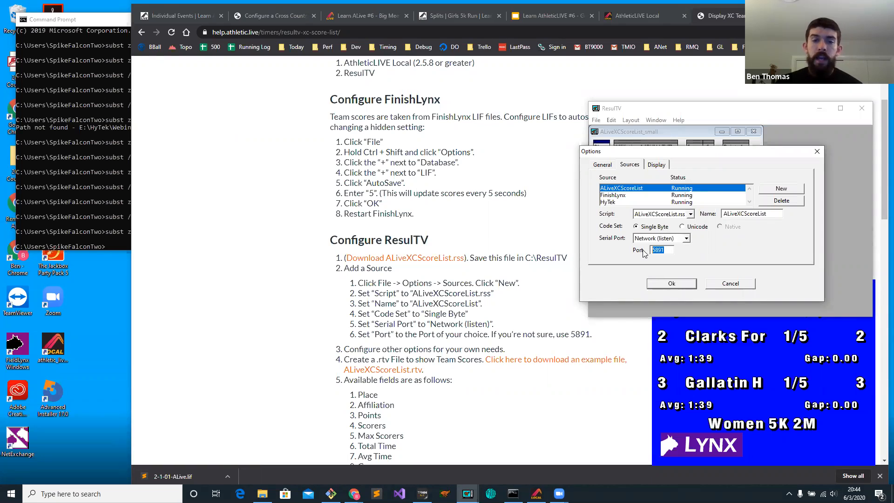
left_click(669, 252)
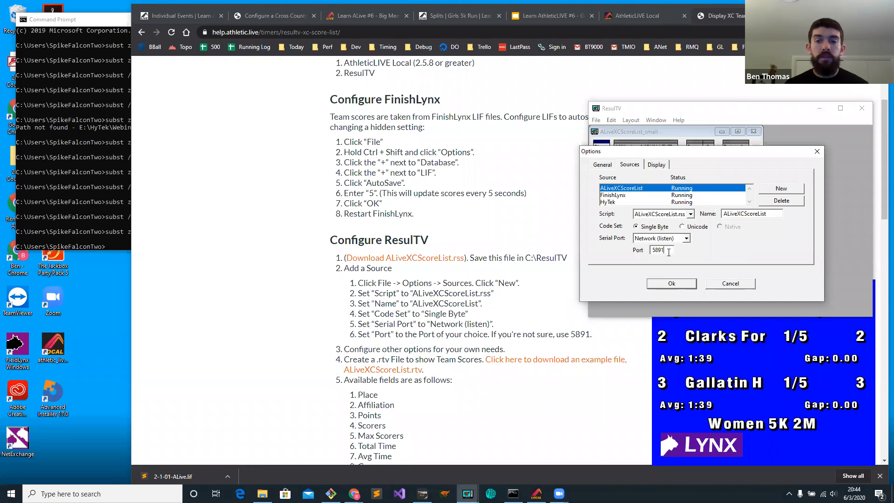
key("BackSpace")
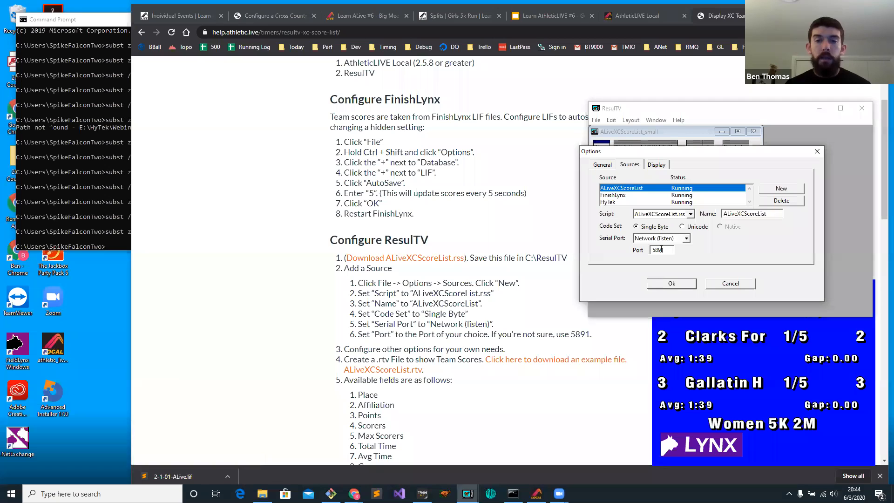
left_click_drag(655, 250, 676, 251)
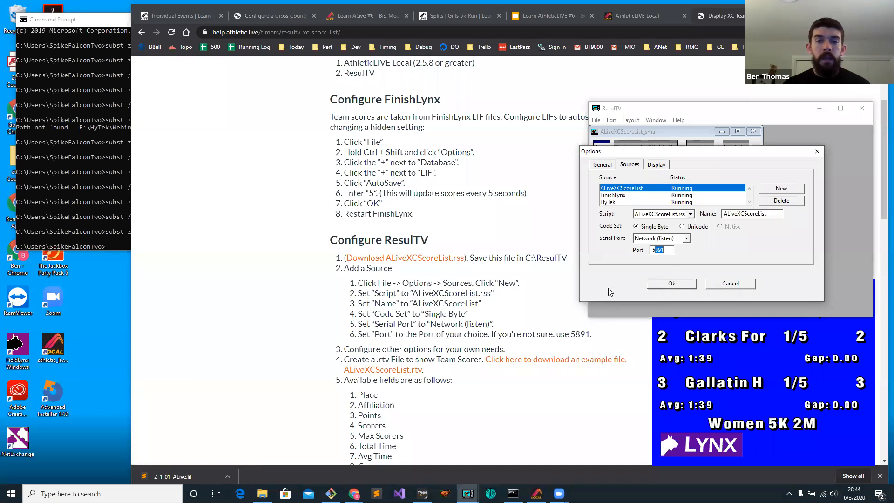
left_click(662, 251)
left_click(672, 283)
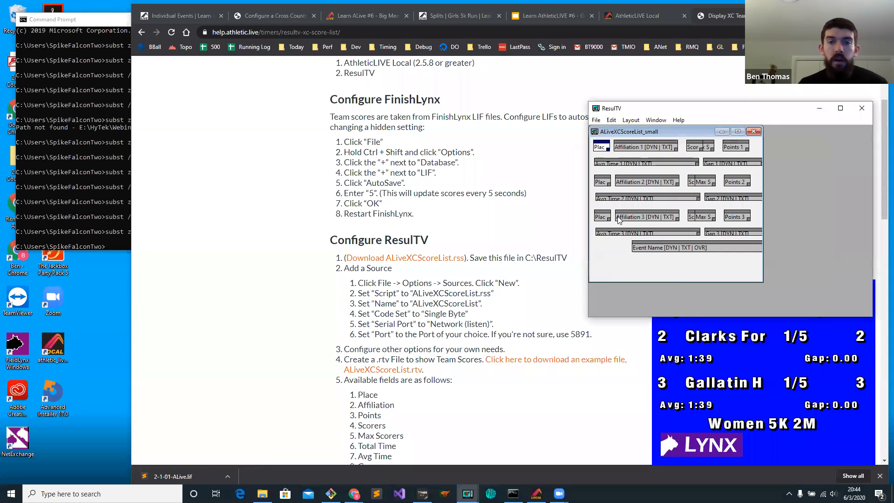
Read the article's list of available score fields and move the ResulTV window clear of the team score board.
scroll(422, 377, "down", 1)
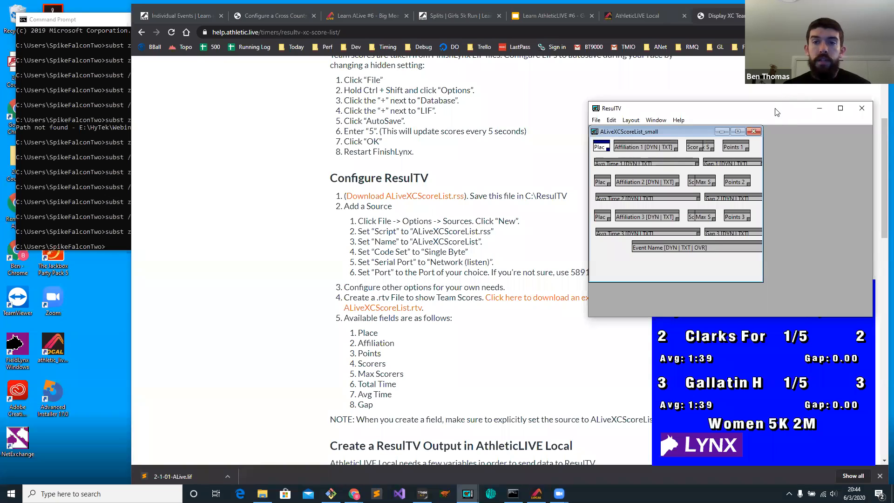
left_click_drag(776, 111, 784, 66)
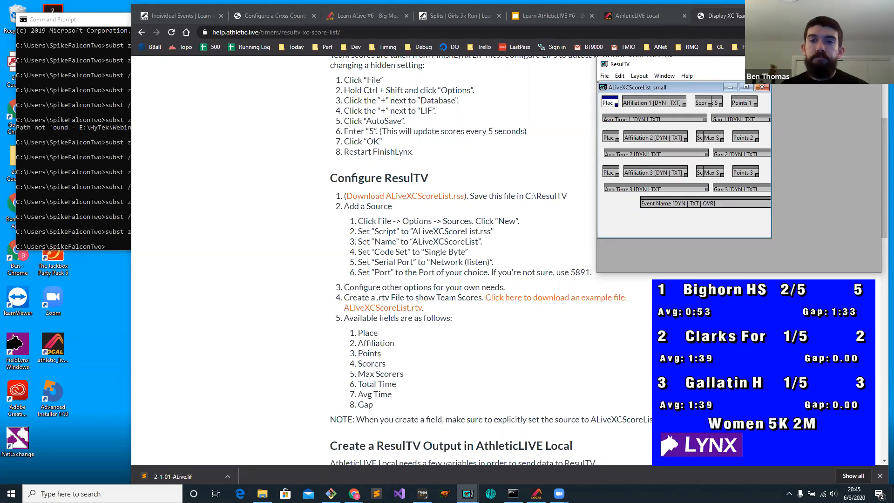
Return to AthleticLIVE Local and open the XC Score List outputs for ResulTV.
left_click(644, 17)
left_click(643, 17)
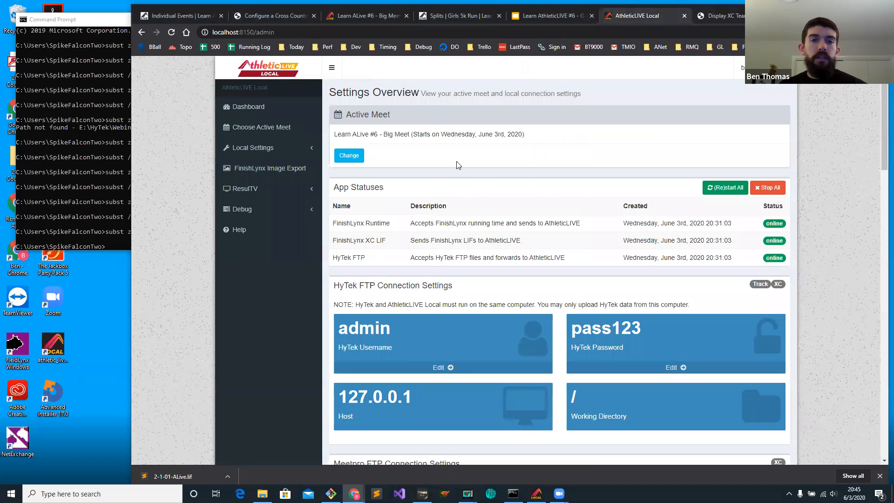
left_click(251, 189)
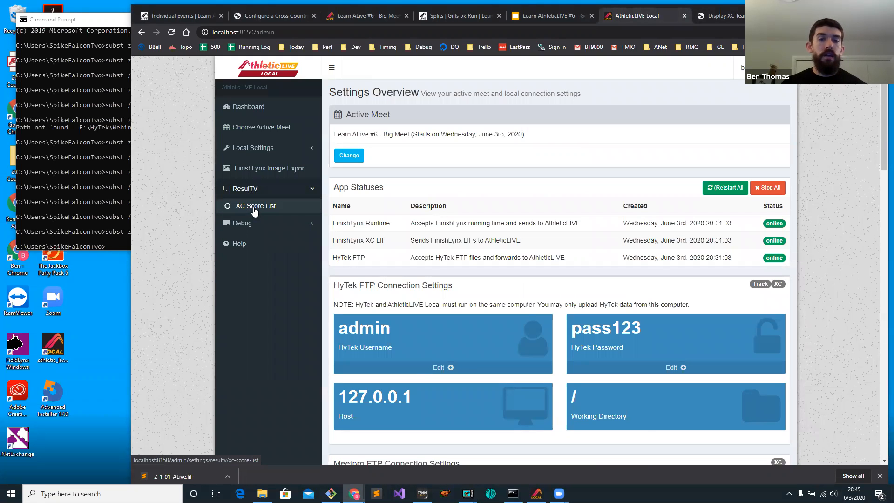
left_click(255, 208)
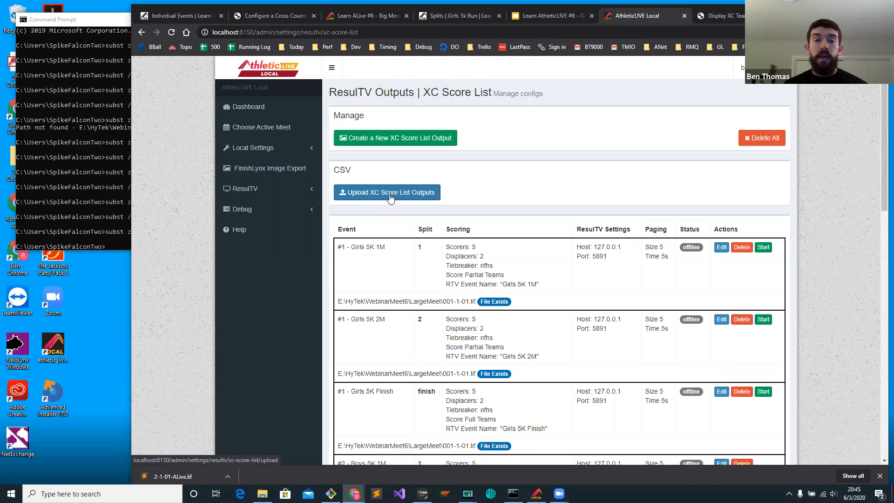
Start a new XC Score List output with event number 20, event name Test Event, 5 scorers and 2 displacers.
left_click(395, 138)
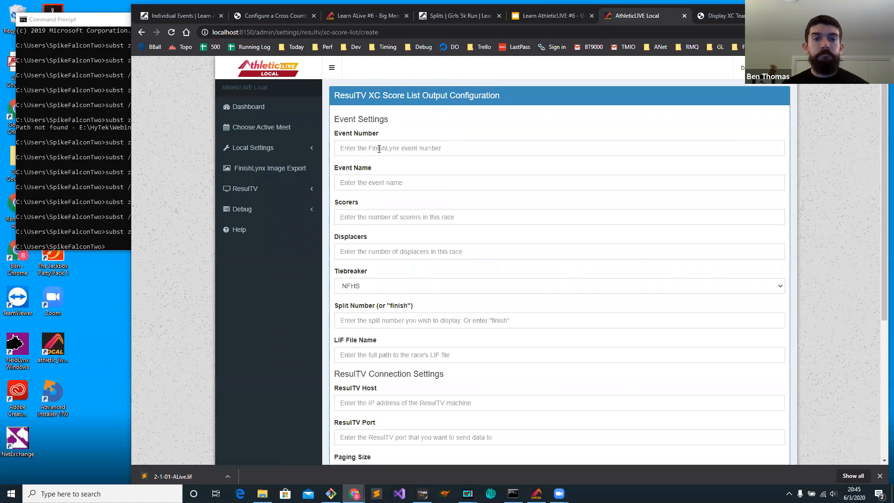
left_click(379, 148)
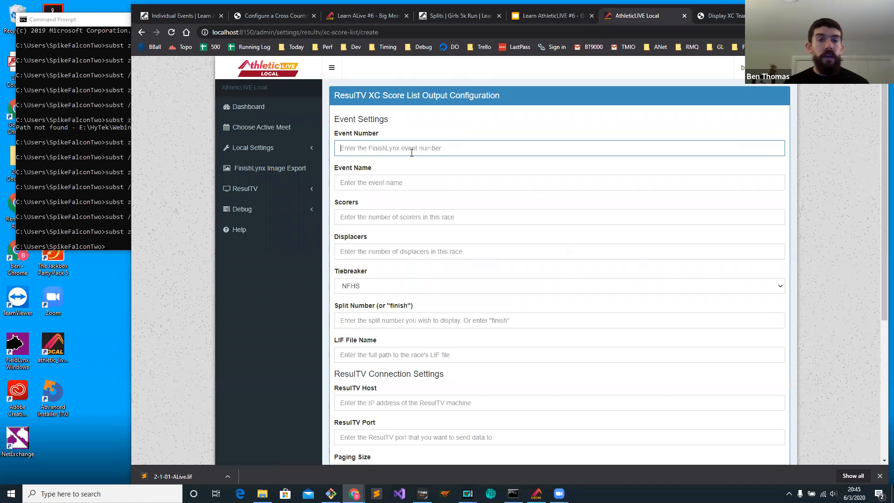
type("2")
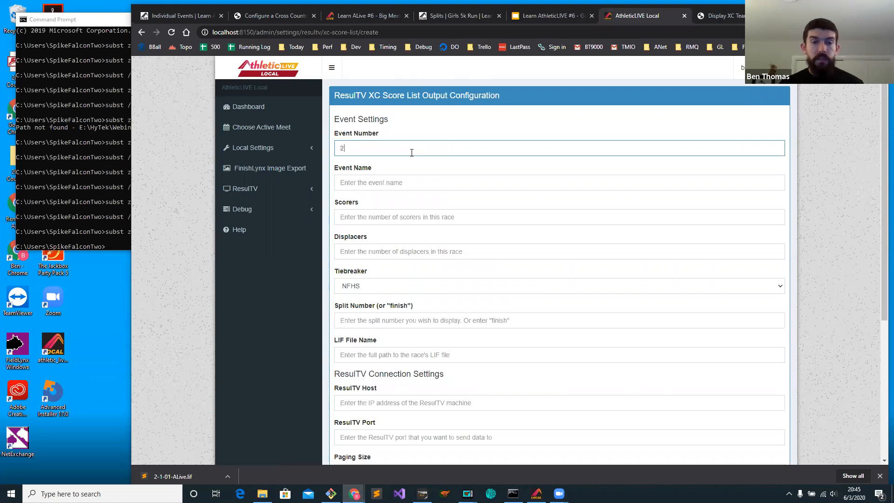
left_click(372, 183)
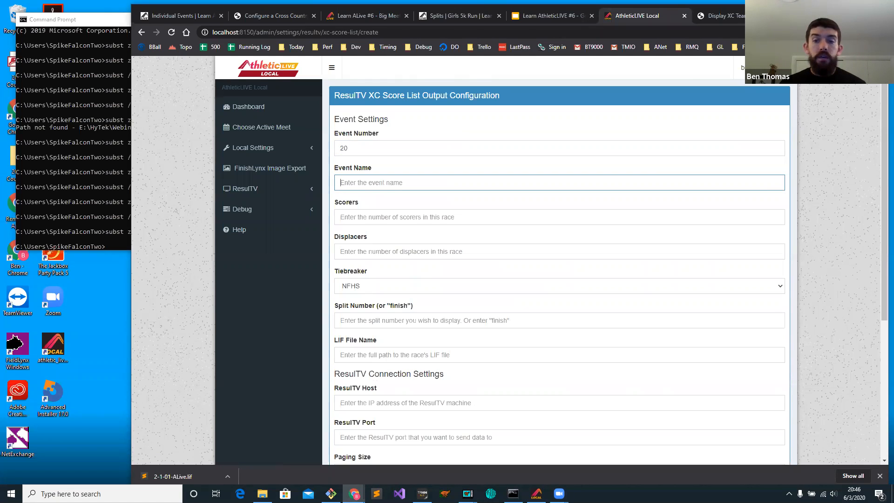
left_click_drag(815, 9, 602, 8)
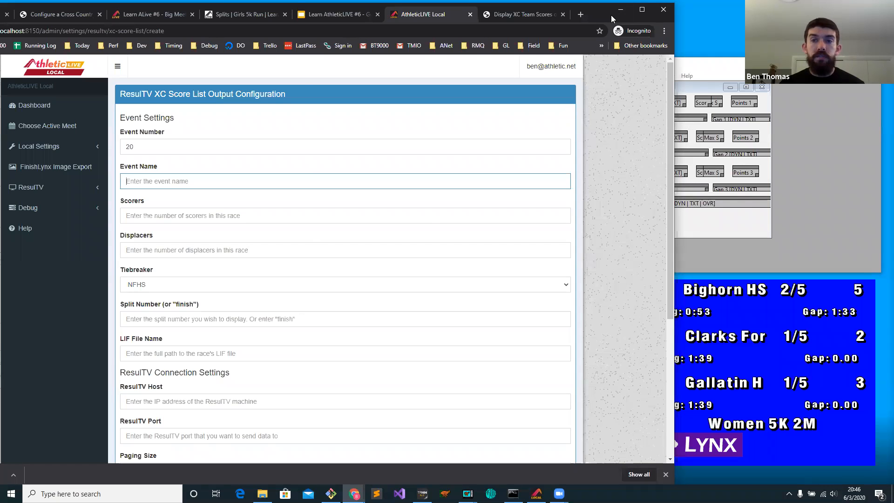
left_click_drag(611, 15, 804, 14)
type("Test Event")
left_click(385, 219)
type("5")
left_click(365, 250)
type("2")
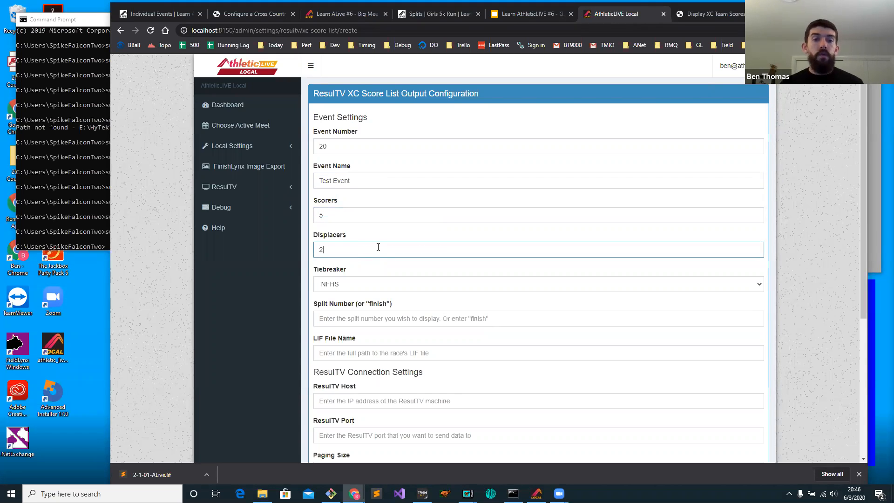
left_click(386, 312)
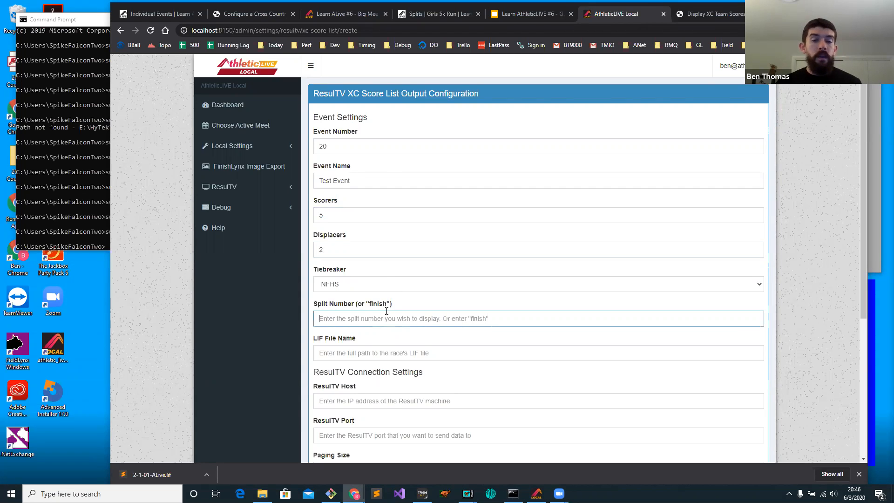
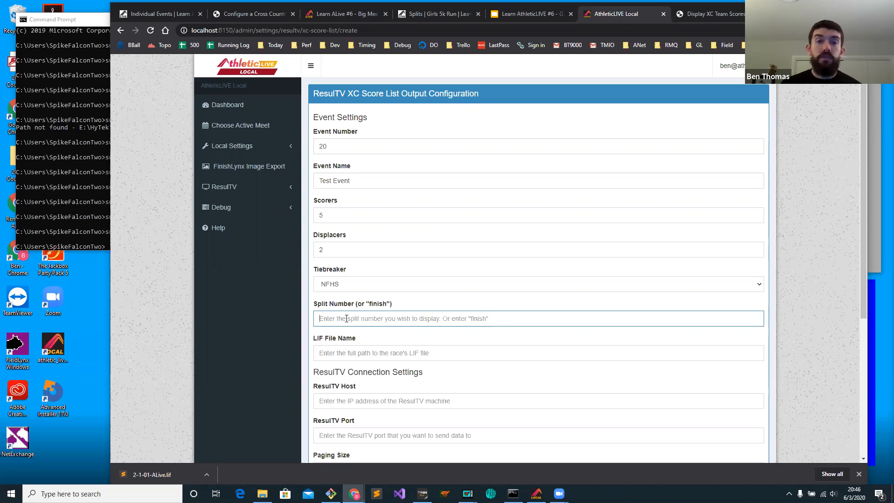
Set the split number to finish and copy the full path of the 001-1-01 LIF file from the LargeMeet folder.
type("fin")
left_click(405, 354)
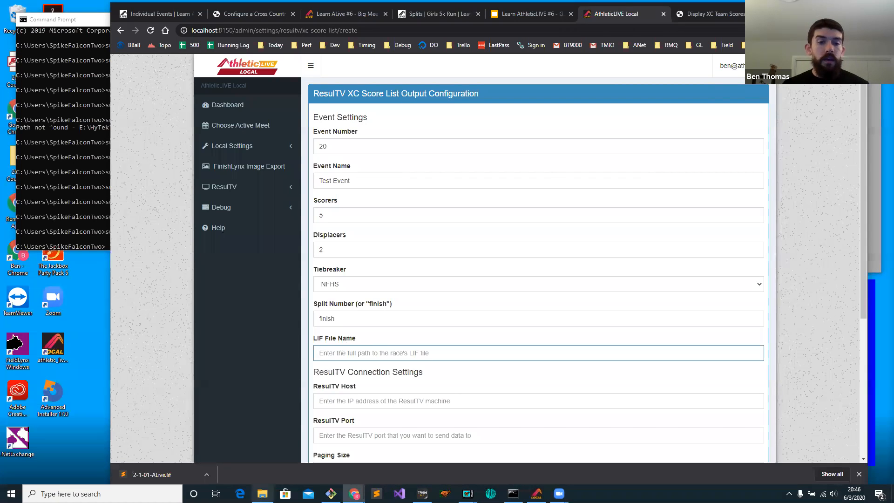
left_click(262, 494)
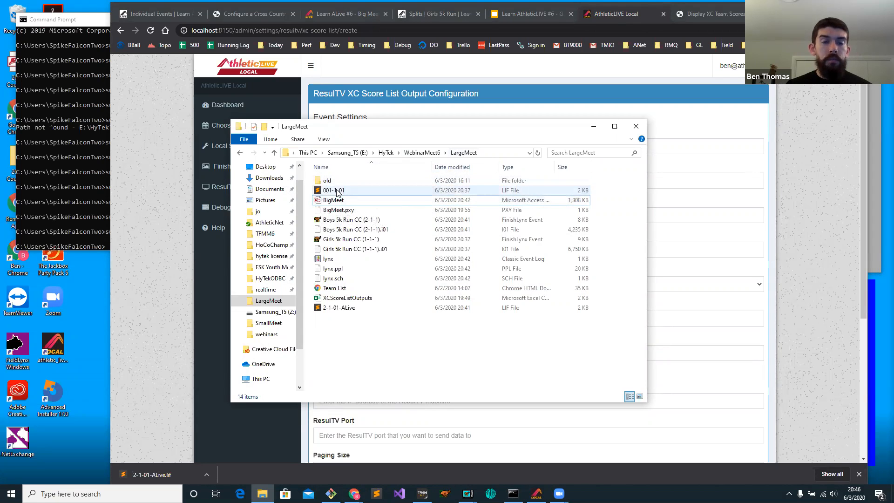
right_click(335, 192)
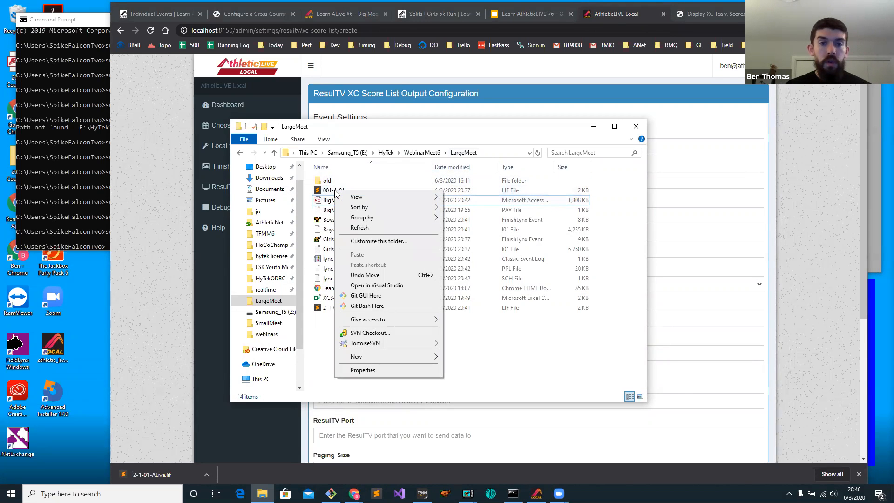
right_click(331, 190)
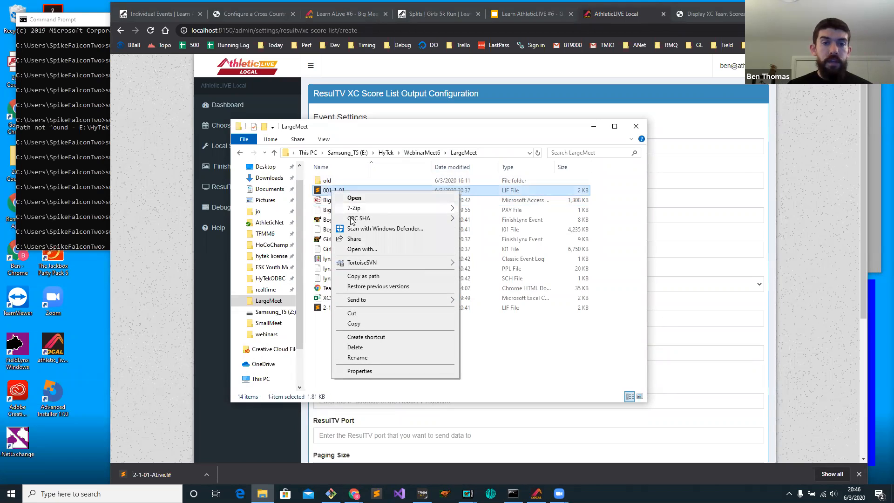
left_click(372, 277)
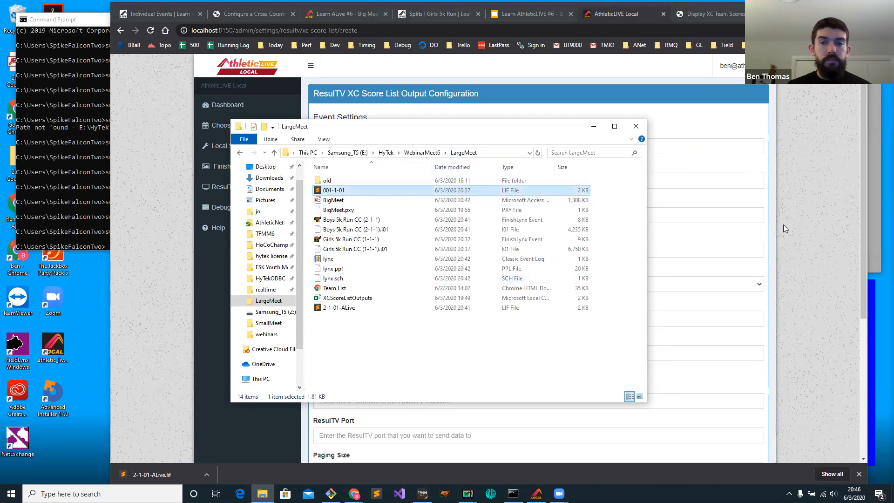
Set the LIF file name to E:\HyTek\WebinarMeet6\LargeMeet\020-1-01.lif, based on the copied path and without quotation marks.
left_click(754, 238)
left_click(379, 353)
key("ctrl+v")
left_click_drag(436, 352, 431, 352)
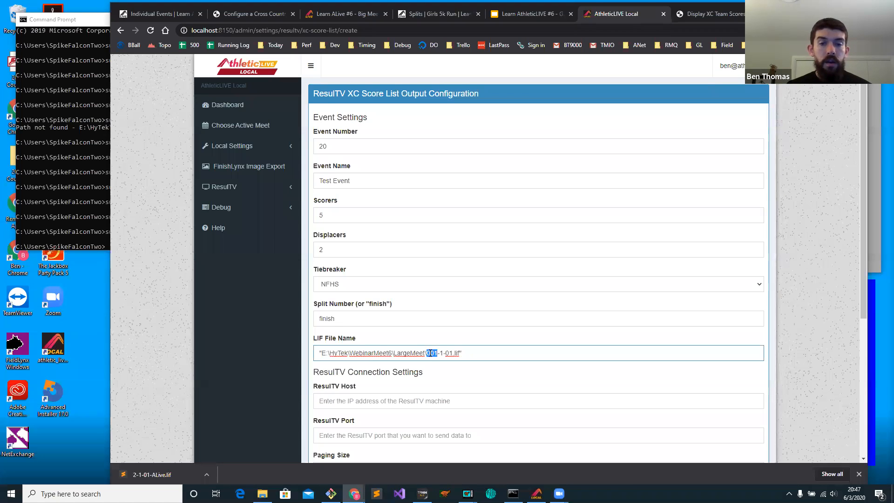
double_click(442, 353)
left_click_drag(453, 352, 433, 353)
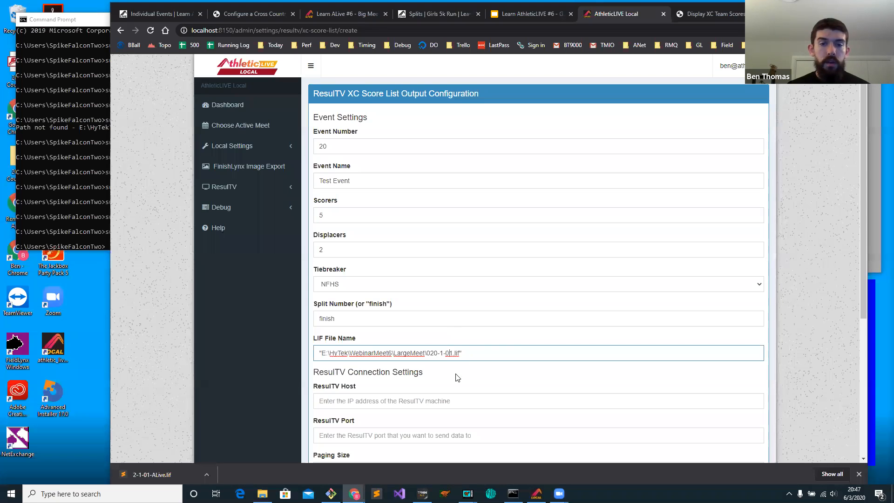
key("BackSpace")
left_click(324, 353)
key("BackSpace")
Set the ResulTV host to 127.0.0.1 and the ResulTV port to 5891.
scroll(479, 314, "down", 4)
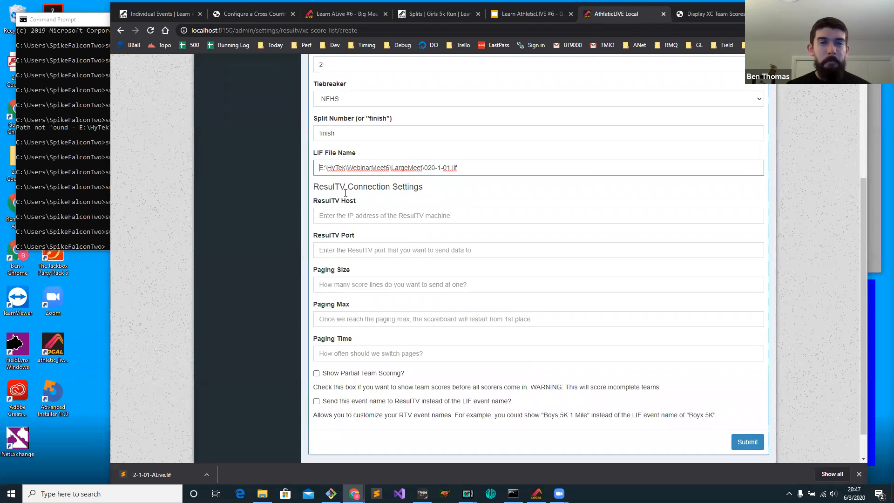
left_click(358, 217)
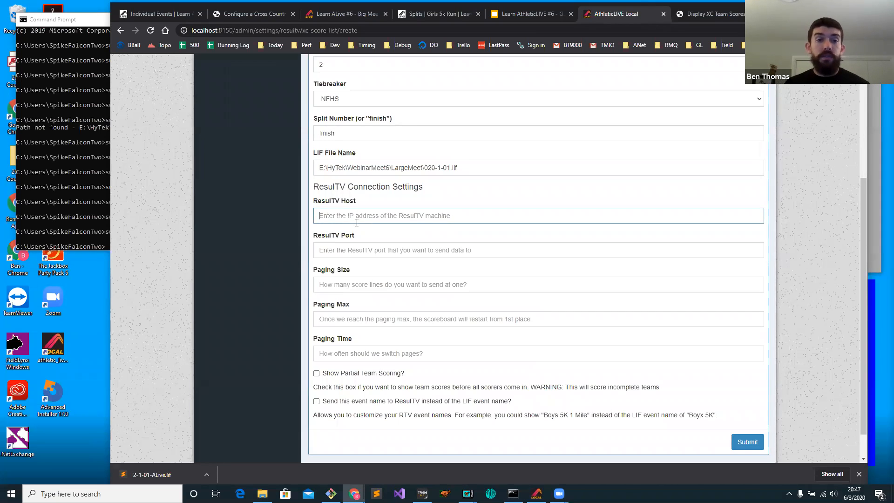
type("27.0.0.1")
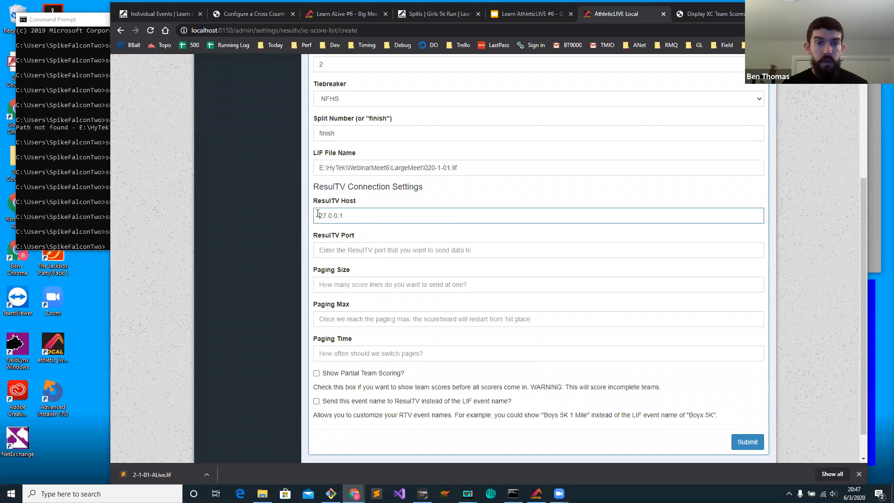
key("ctrl+a")
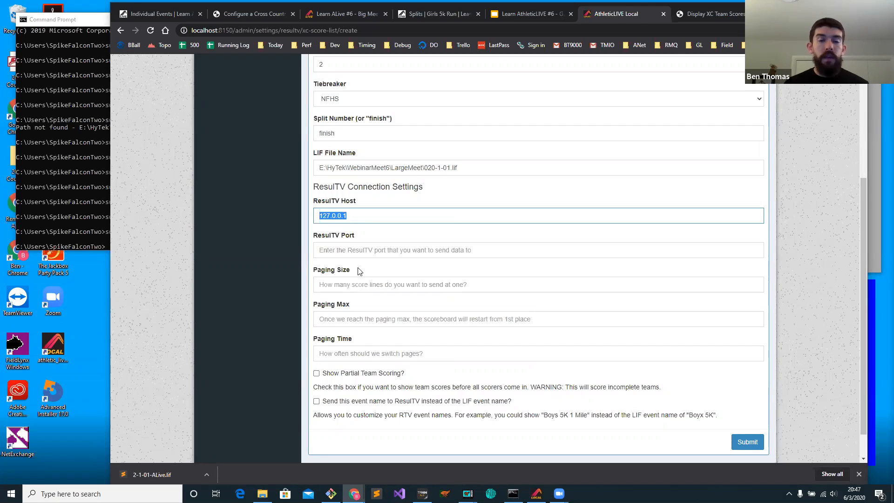
left_click(346, 246)
type("5891")
Switch to ResulTV and check the listening port of the ALiveXCScoreList source in its options, leaving them unchanged.
mouse_move(468, 493)
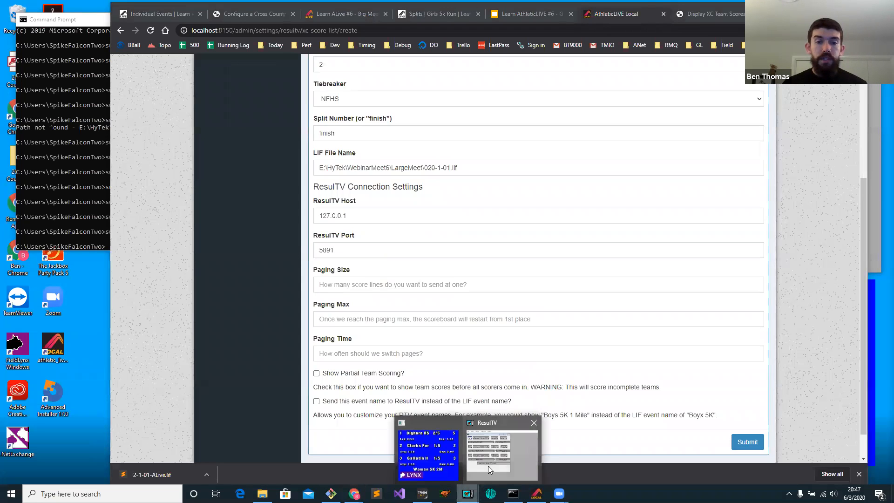
left_click(488, 466)
left_click(604, 76)
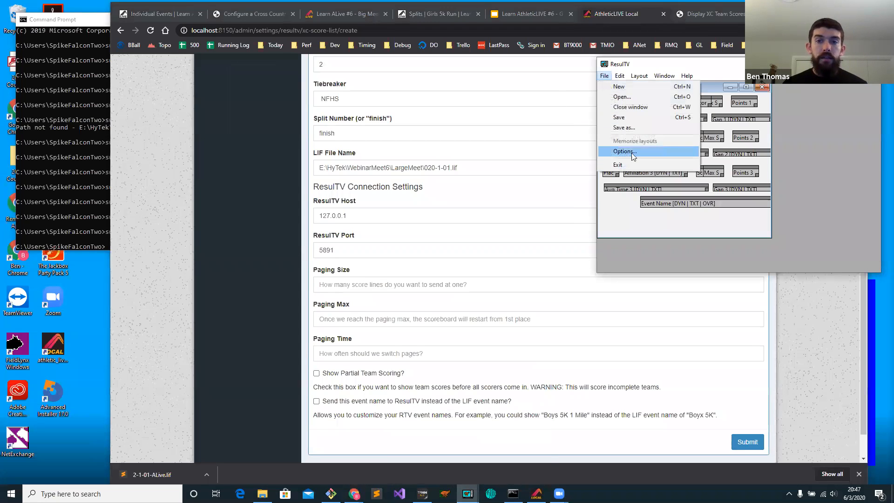
left_click(614, 153)
left_click(375, 106)
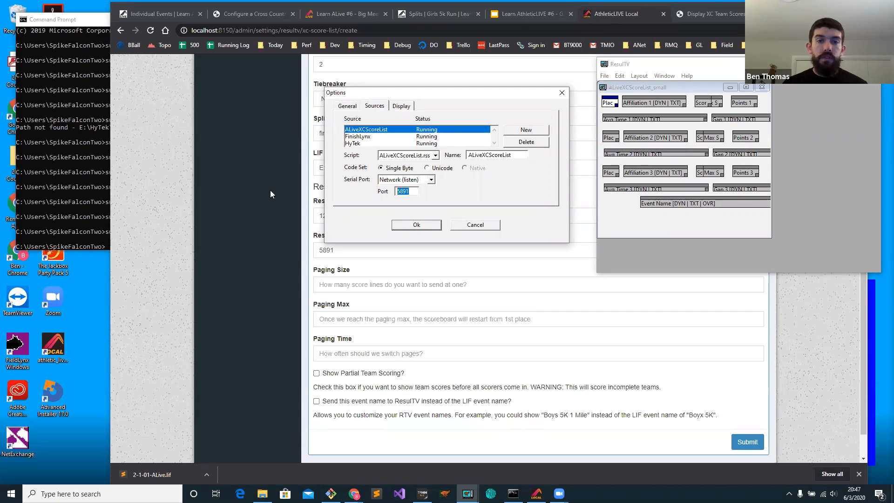
left_click(491, 225)
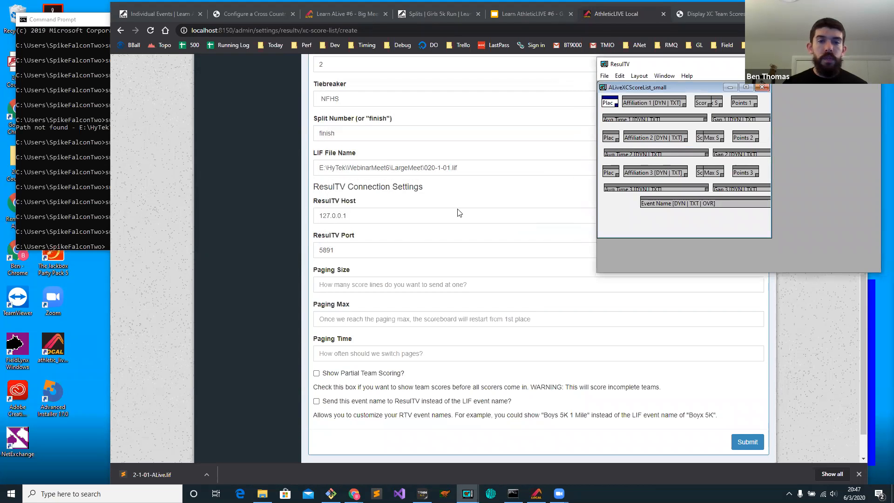
Back in the AthleticLIVE Local output form, set the paging size to 3, the paging max to 20 and the paging time to 5.
left_click(379, 280)
type("3")
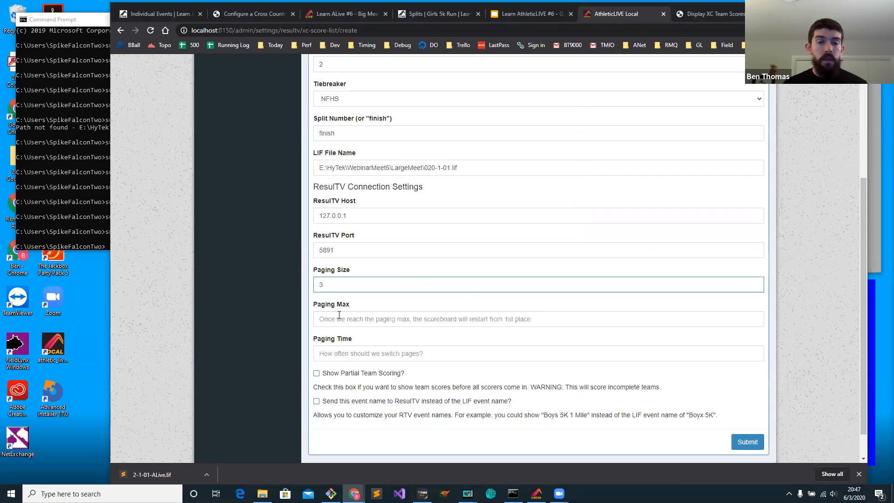
left_click(359, 319)
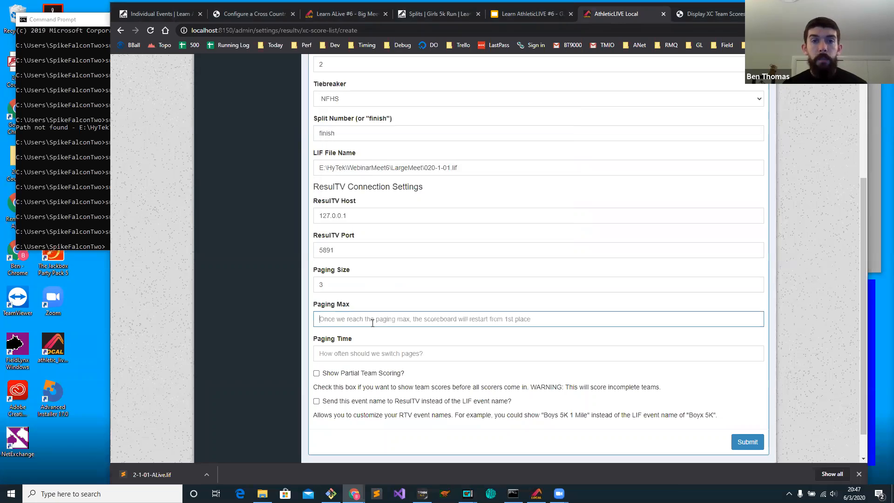
type("20")
left_click(370, 349)
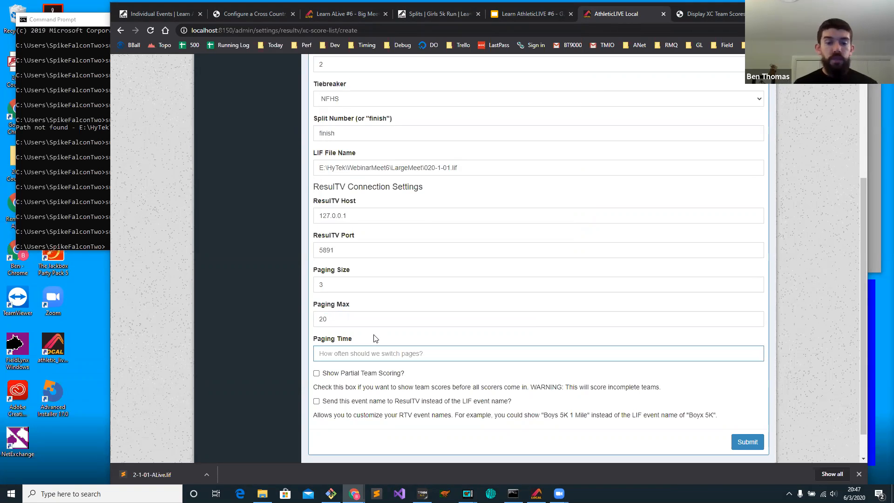
type("5")
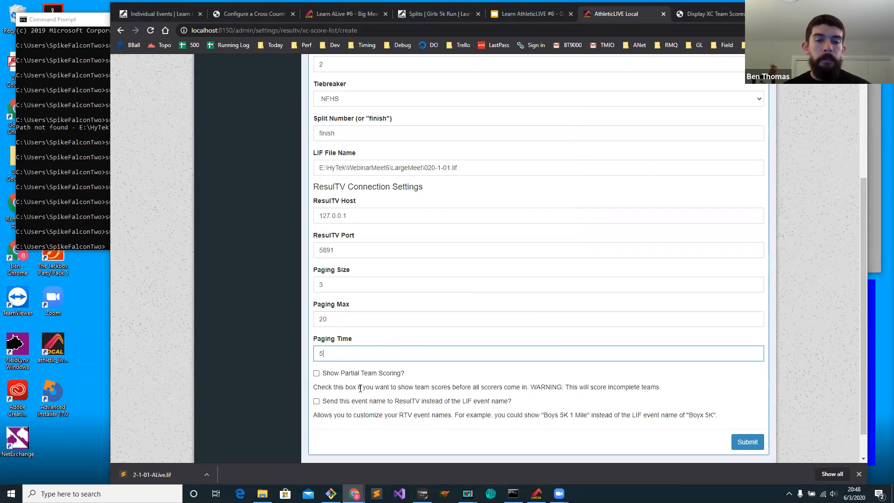
Turn on partial team scoring for the Test Event output.
left_click(341, 375)
left_click(340, 375)
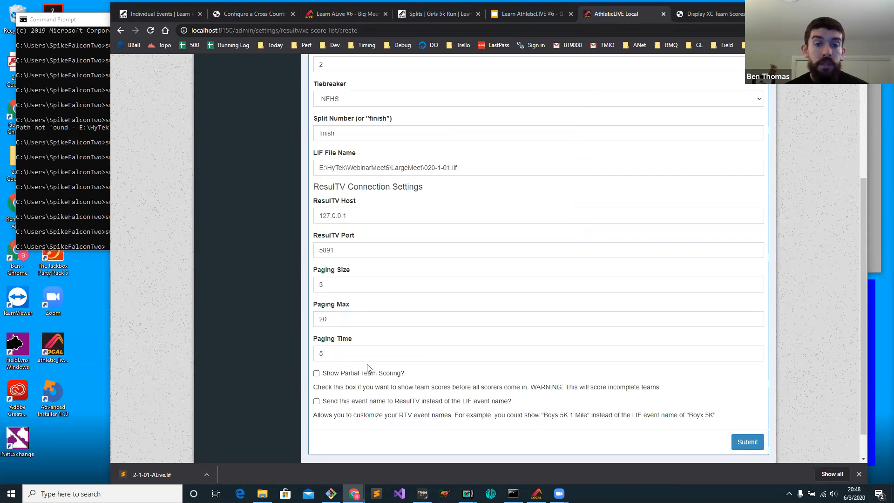
left_click(350, 374)
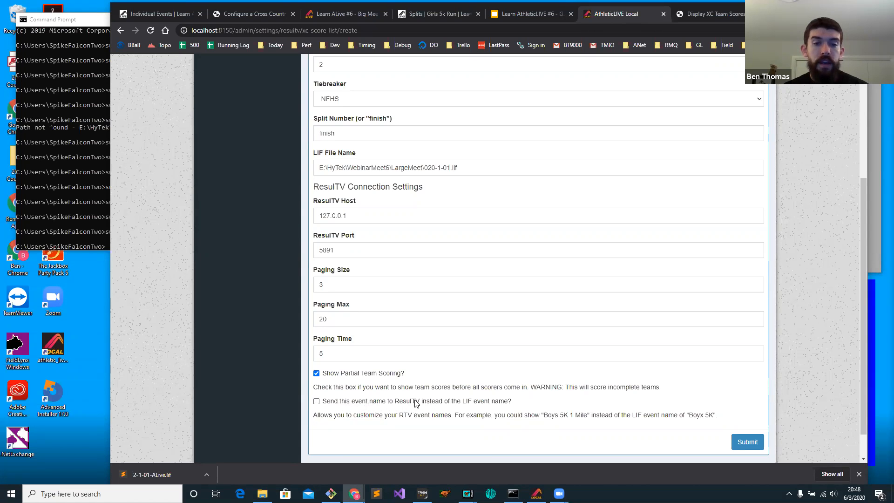
Compare the form's event name with the event name in the first line of the 001-1-01 LIF file.
scroll(344, 243, "up", 2)
scroll(344, 243, "up", 2)
left_click_drag(354, 180, 273, 188)
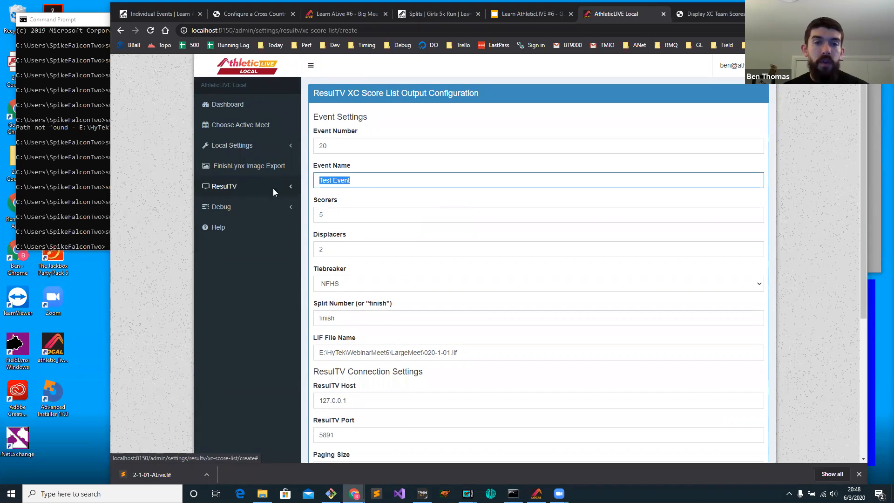
scroll(410, 275, "down", 5)
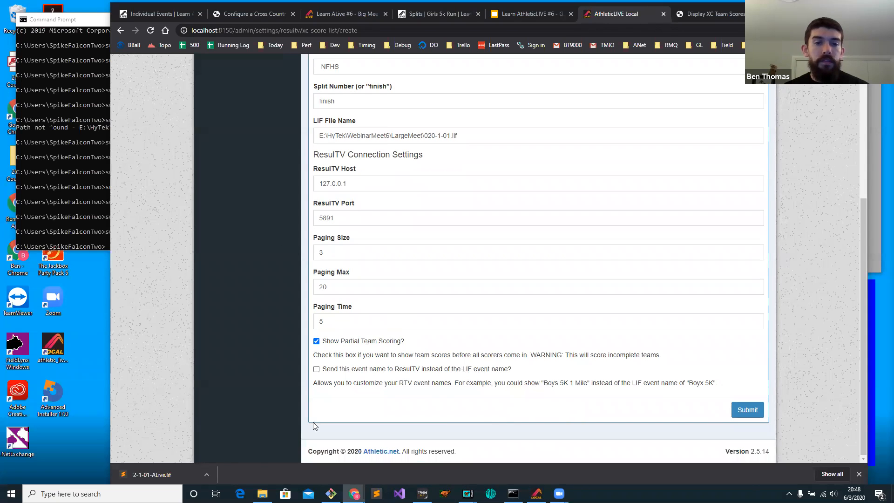
left_click(262, 494)
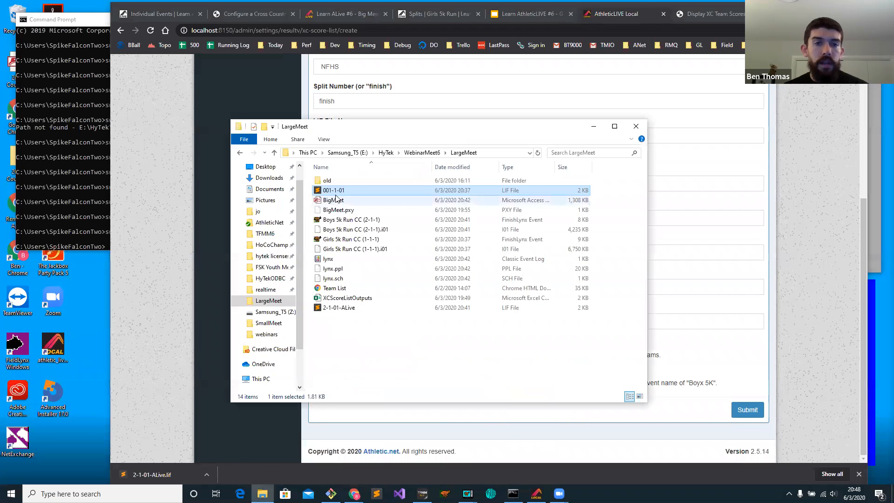
double_click(339, 191)
left_click_drag(109, 40, 50, 41)
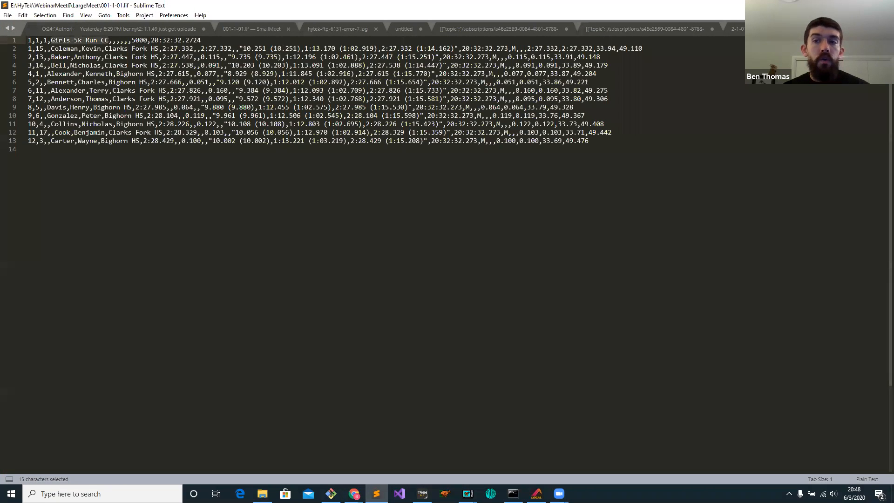
key("alt+Tab")
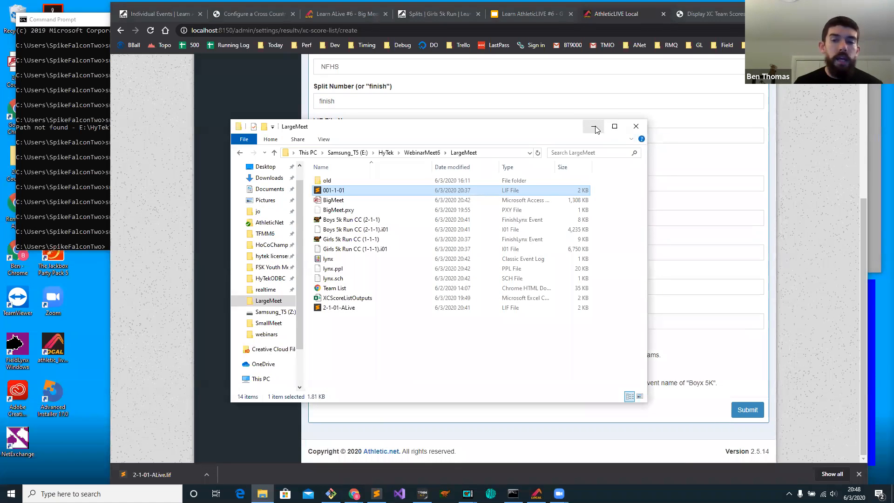
left_click(636, 126)
Submit the Test Event output and review its entry in the XC Score List outputs.
left_click(742, 413)
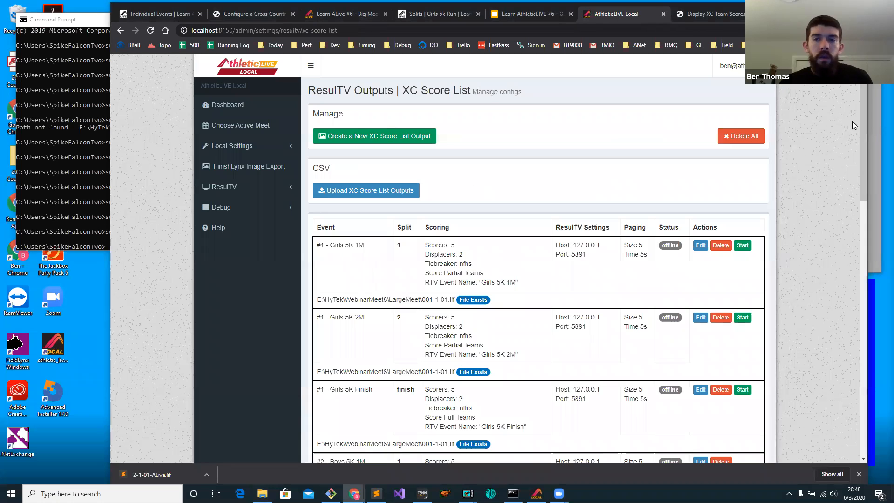
left_click_drag(861, 109, 839, 379)
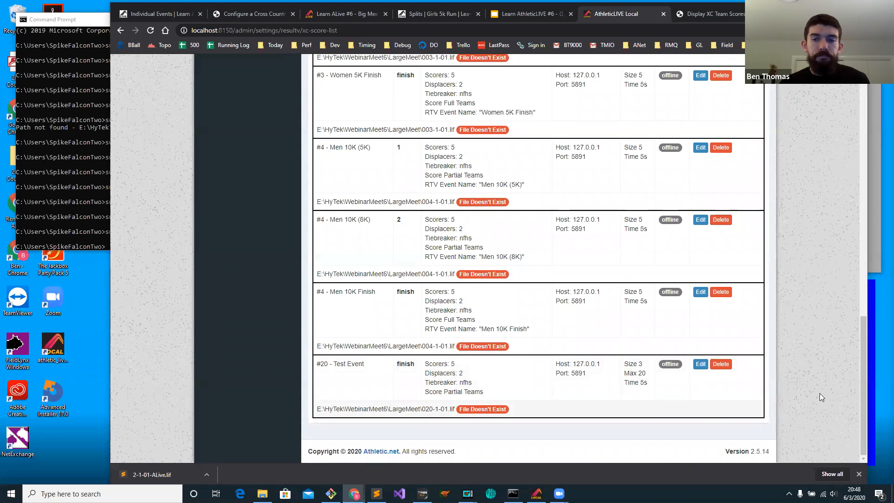
left_click_drag(862, 342, 815, 90)
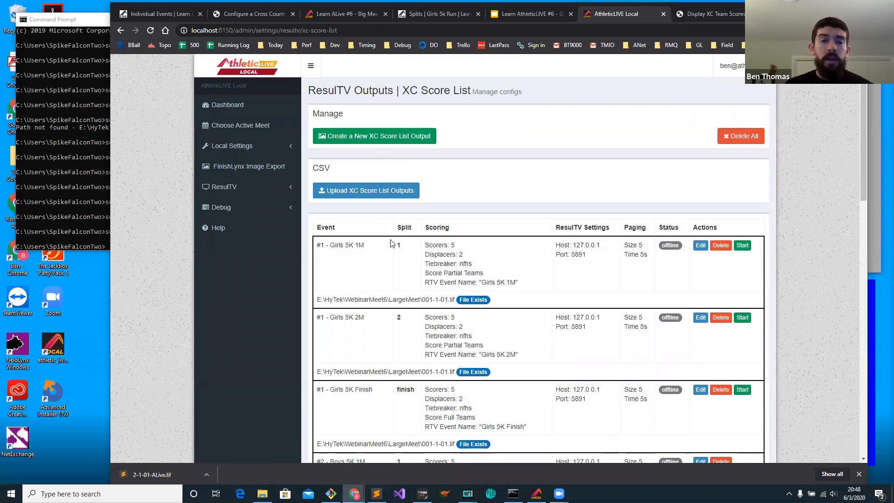
Open the XCScoreListOutputs spreadsheet from the LargeMeet folder in Excel and locate its CSV template in the help article.
left_click(262, 494)
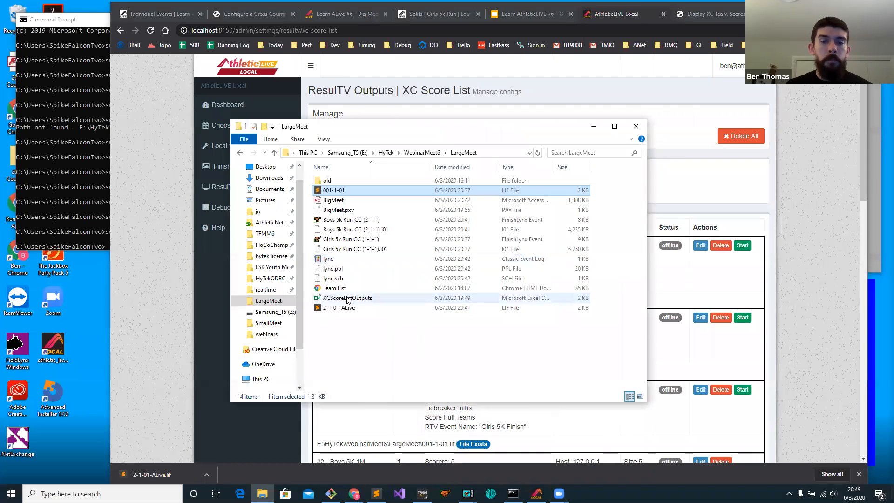
double_click(348, 299)
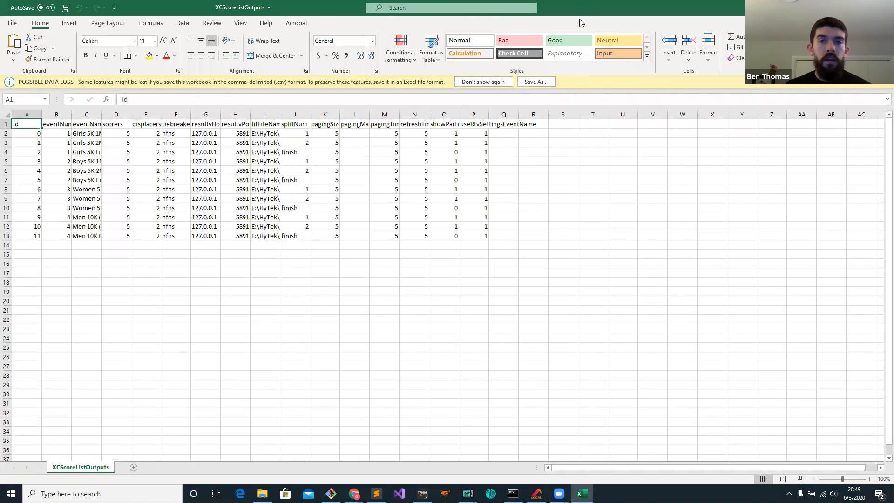
left_click_drag(582, 23, 375, 97)
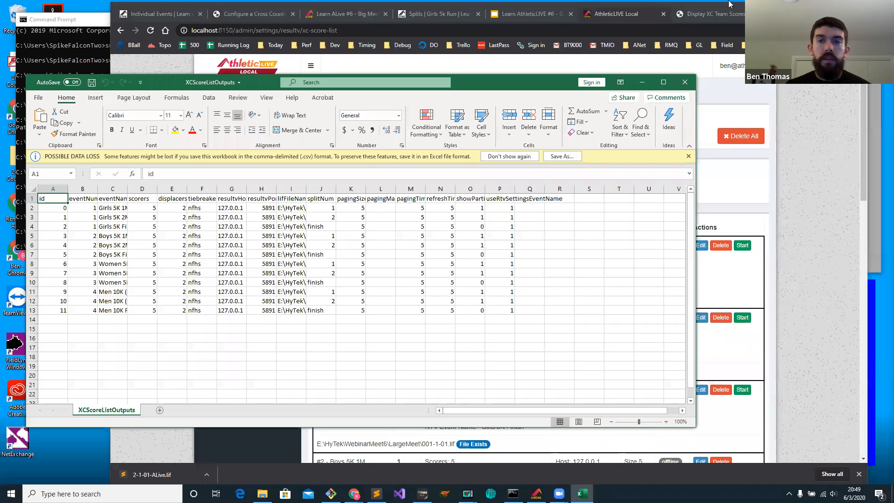
left_click(708, 17)
left_click_drag(862, 171, 856, 396)
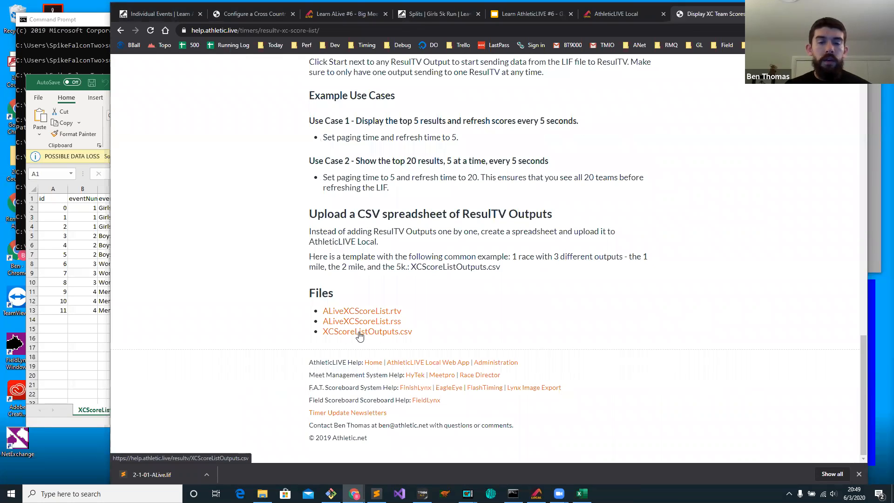
Autofit all columns of the XCScoreListOutputs sheet, then widen and reposition the Excel window to show the full table.
left_click(87, 222)
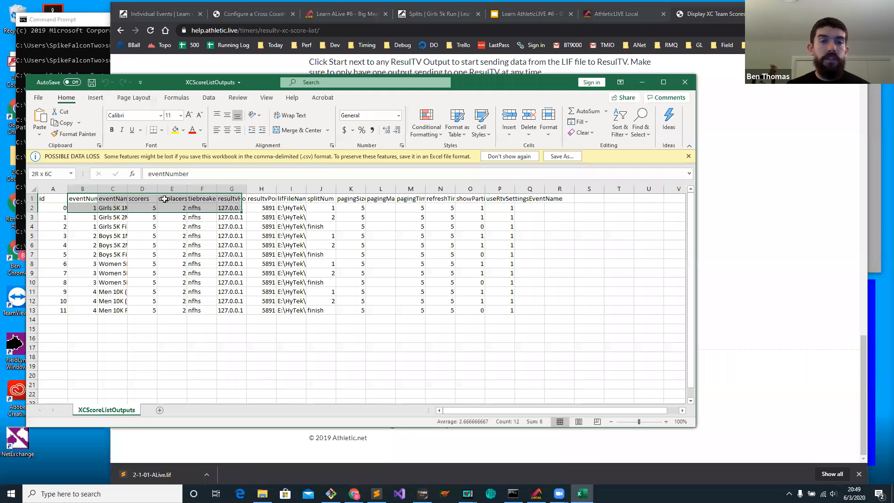
left_click(34, 189)
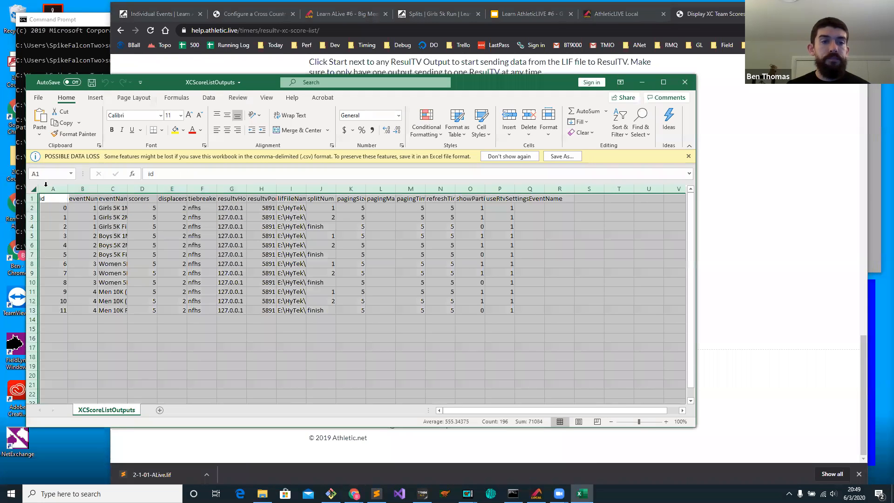
double_click(97, 189)
left_click(325, 273)
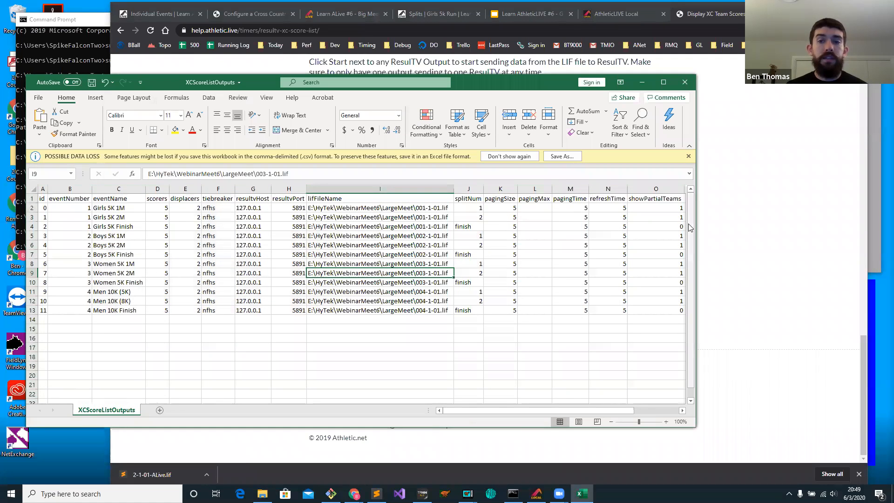
left_click_drag(696, 221, 830, 222)
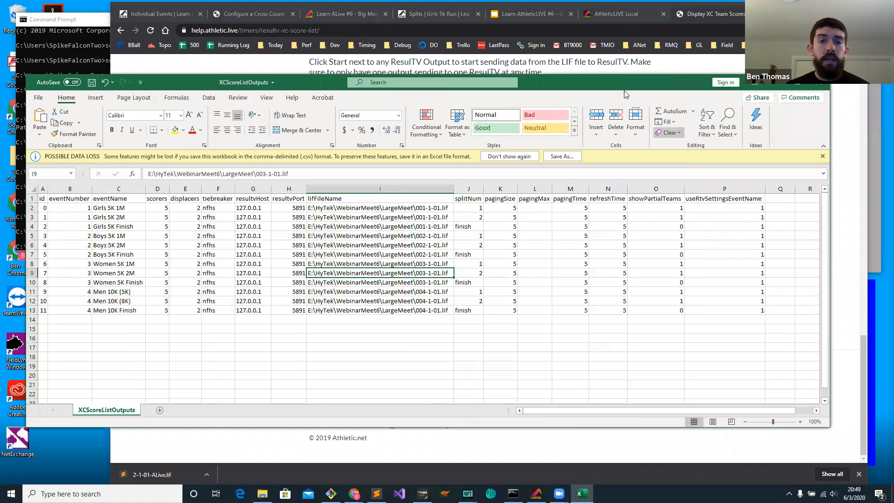
left_click_drag(648, 79, 686, 61)
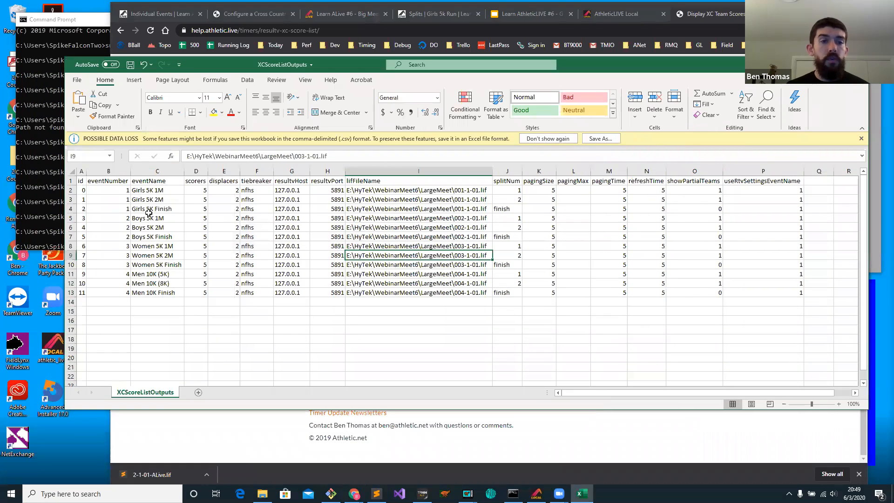
Review the id, eventNumber and eventName columns for the Girls 5K 1M, 2M and Finish rows.
left_click(82, 189)
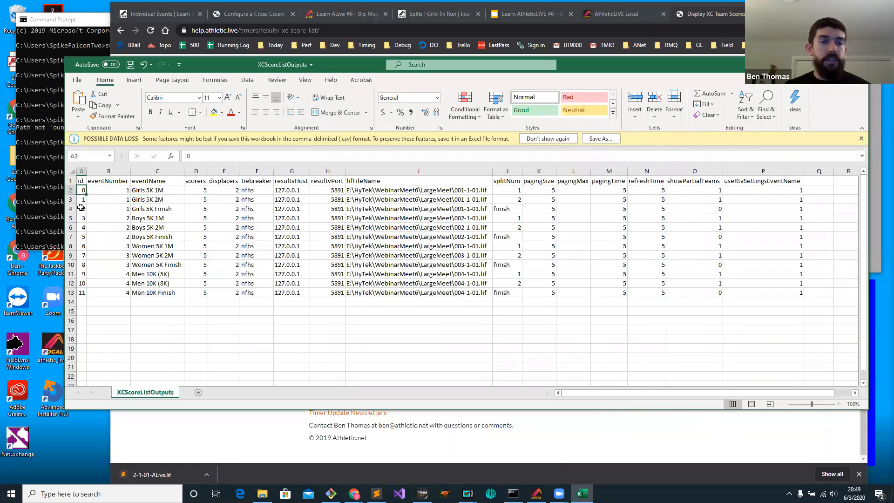
key("ctrl+shift+Down")
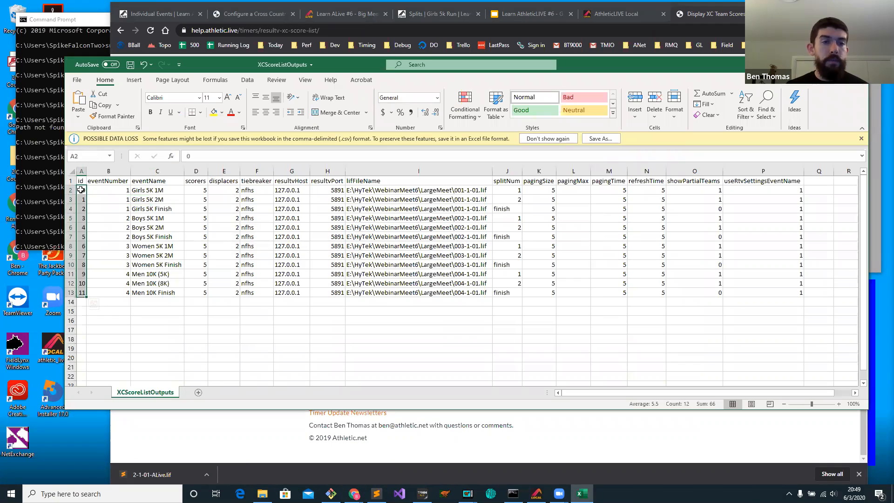
left_click(83, 190)
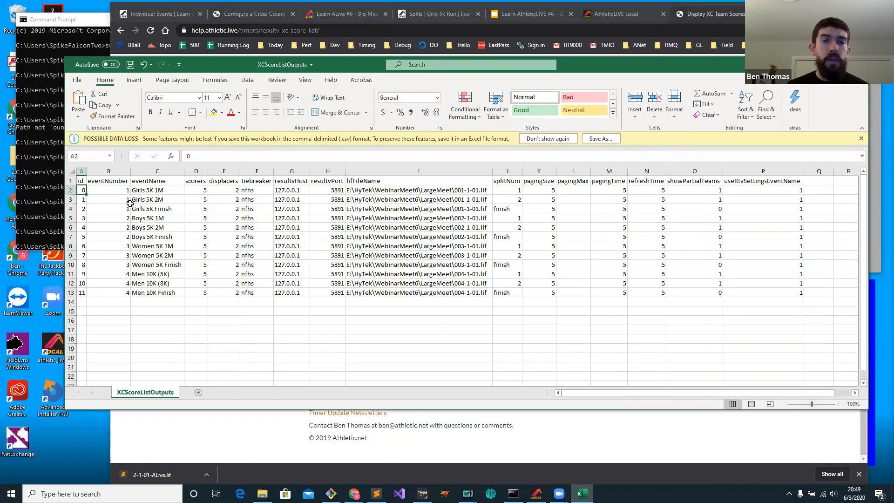
left_click(82, 294)
left_click_drag(115, 191, 116, 208)
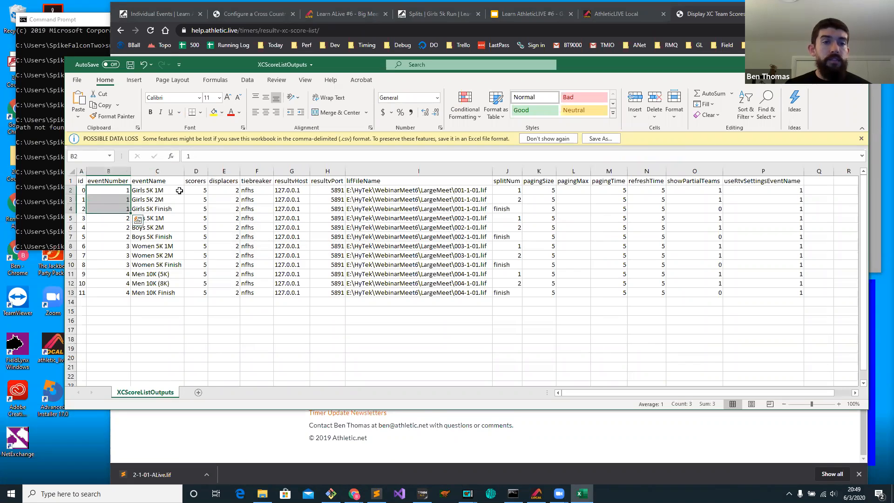
left_click_drag(172, 190, 174, 218)
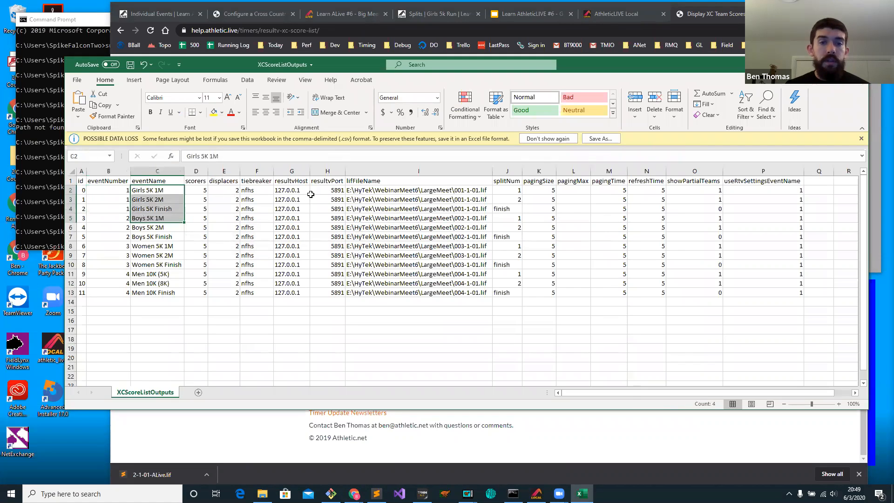
Review the first event's scoring, ResulTV host and port, LIF path, split number, paging time and partial team columns.
left_click_drag(192, 189, 346, 190)
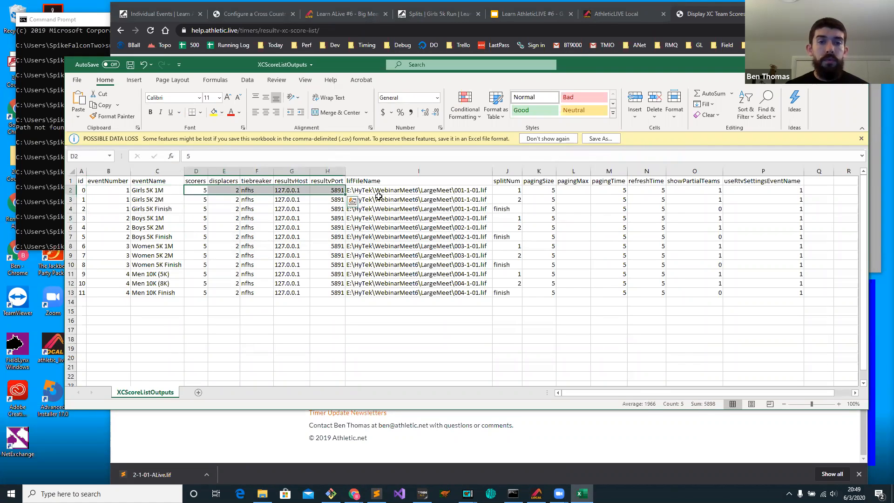
left_click(432, 190)
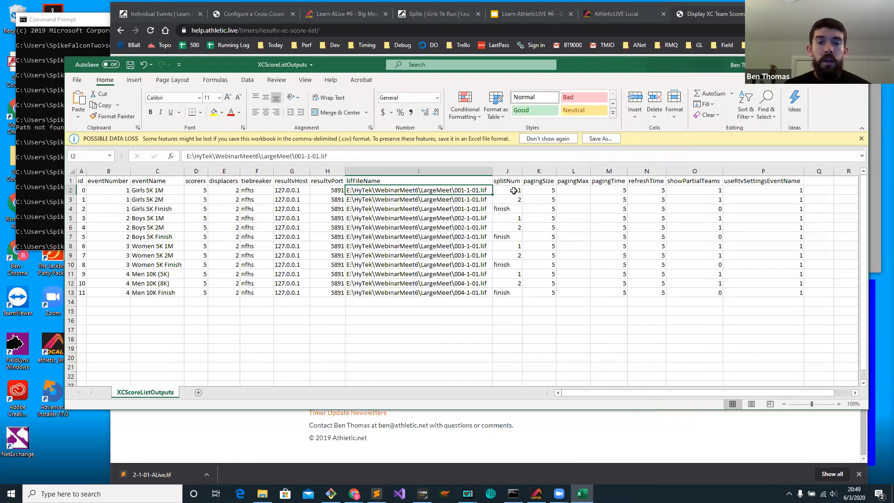
left_click_drag(513, 191, 514, 209)
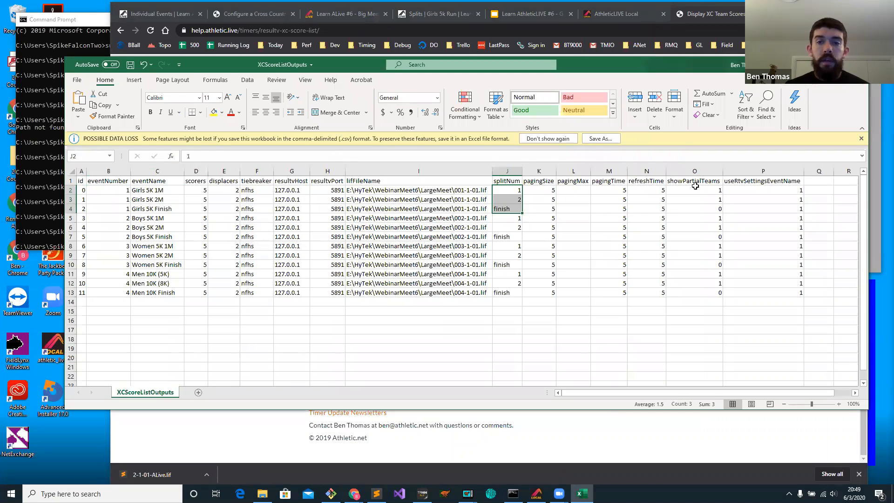
left_click(607, 189)
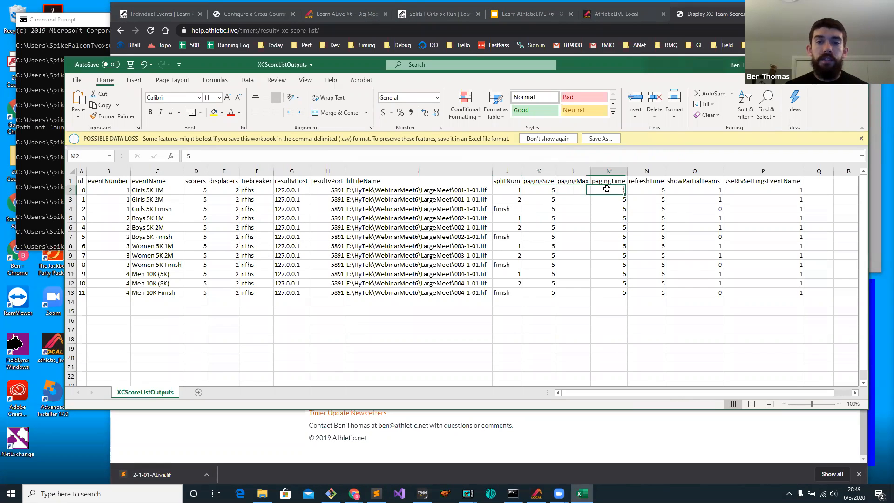
left_click(714, 188)
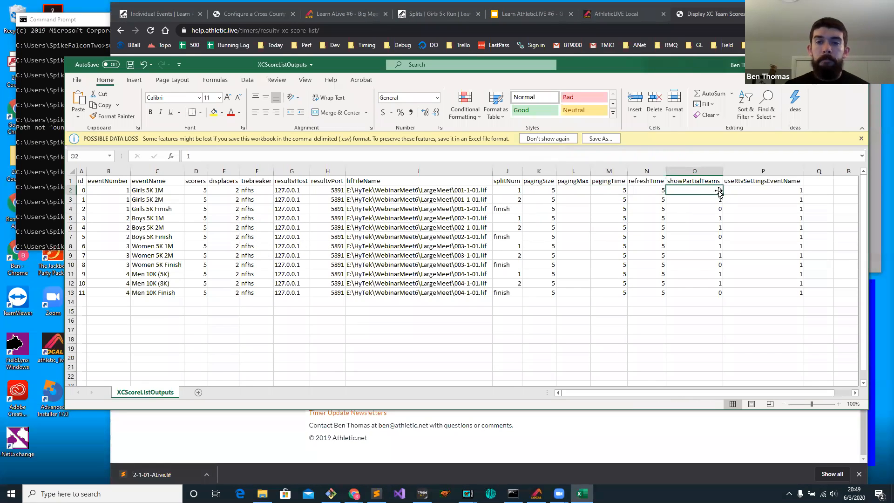
left_click_drag(712, 190, 713, 210)
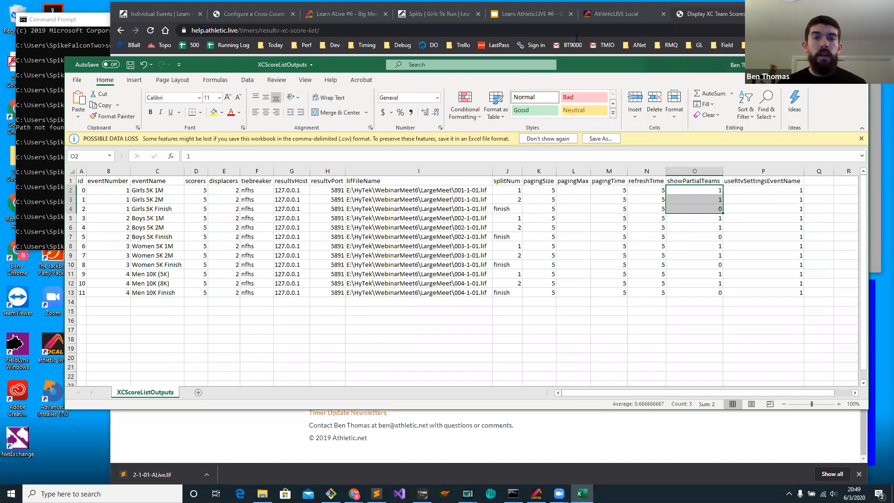
Compare the spreadsheet's columns with the field list under "Create a ResulTV Output in AthleticLIVE Local" in the help article.
left_click(648, 27)
left_click_drag(861, 372, 858, 257)
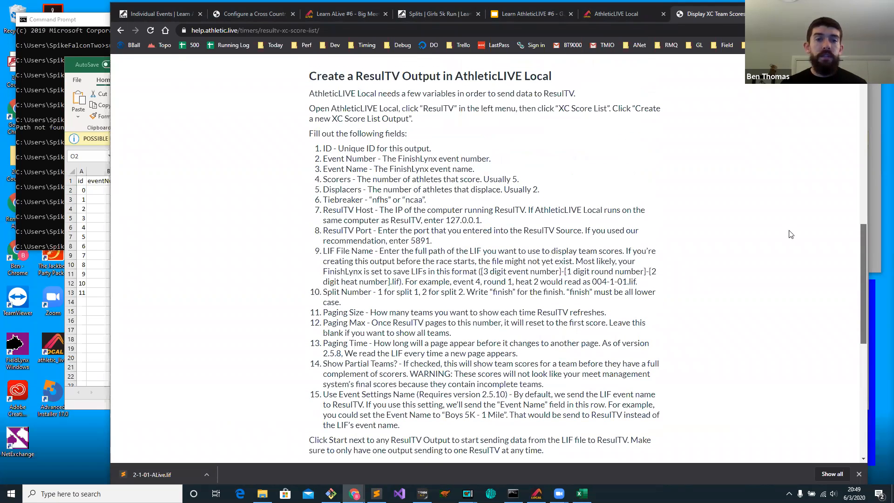
left_click_drag(309, 76, 544, 73)
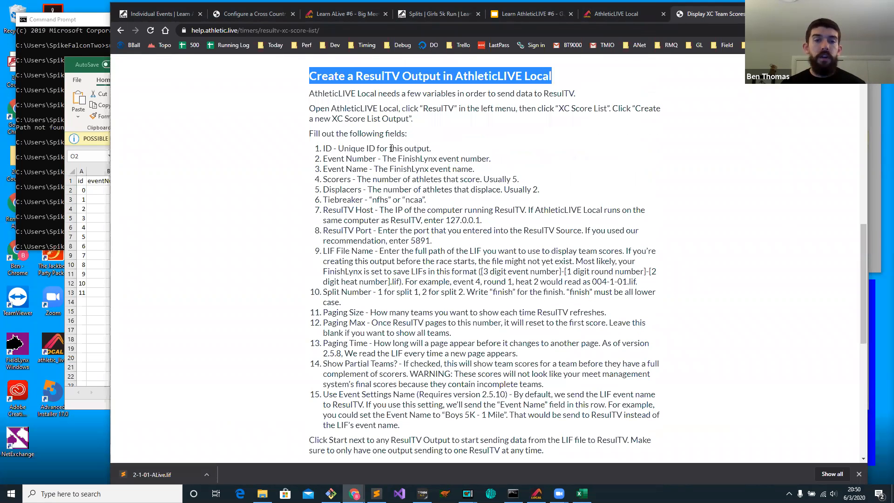
key("alt+Tab")
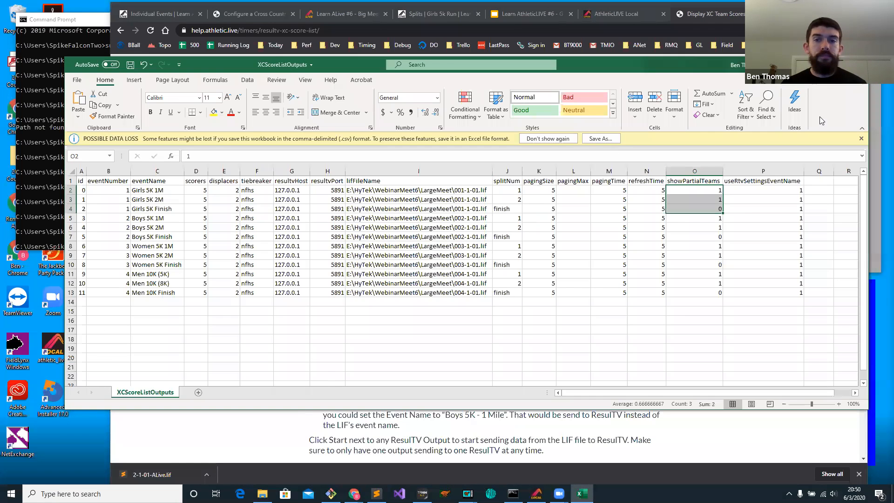
key("alt+Tab")
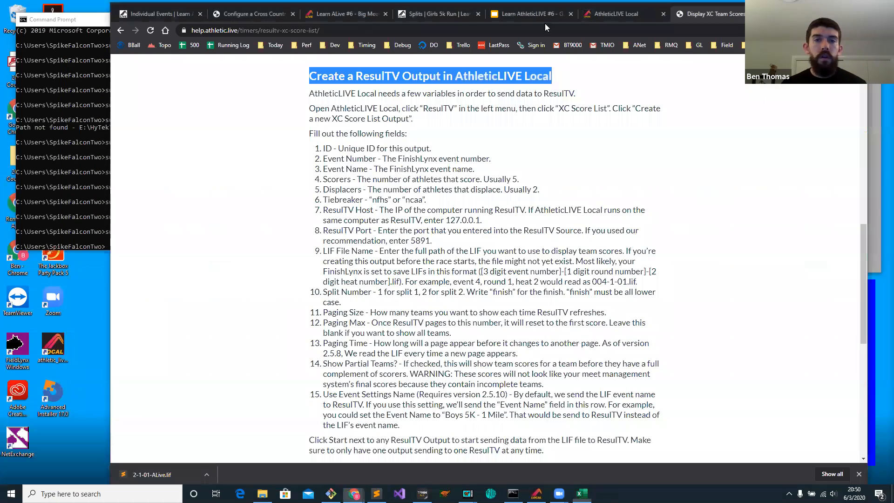
Set showPartialTeams to 0 for the Girls 5K 1M and Girls 5K 2M rows, then return to the AthleticLIVE Local outputs page.
left_click(617, 14)
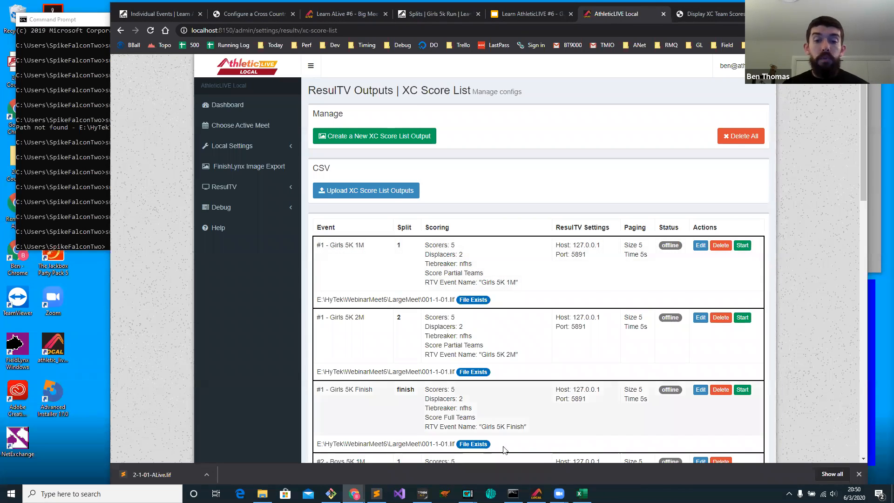
key("alt+Tab")
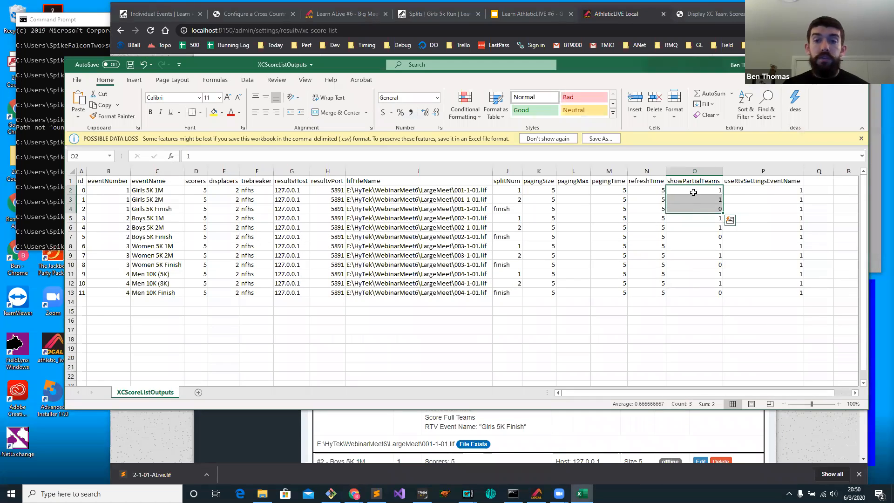
left_click(693, 190)
type("00")
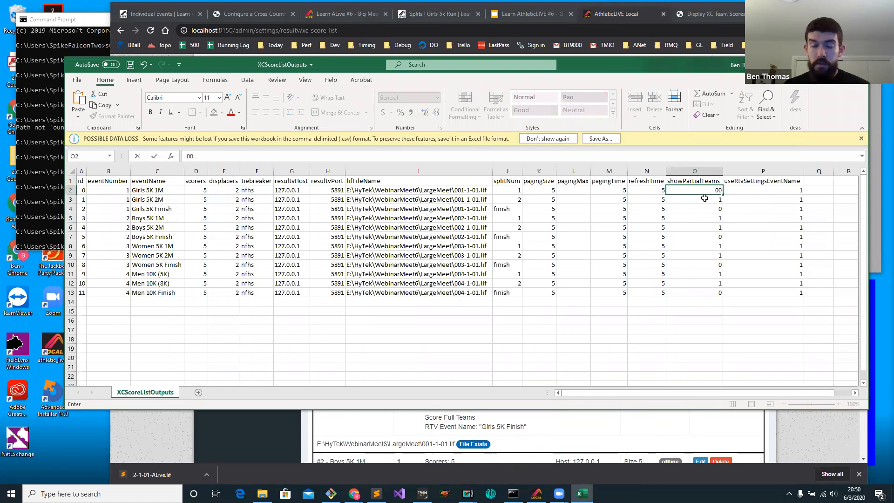
key("Return")
type("0")
key("Return")
key("Return")
left_click_drag(584, 81, 517, 152)
left_click(708, 107)
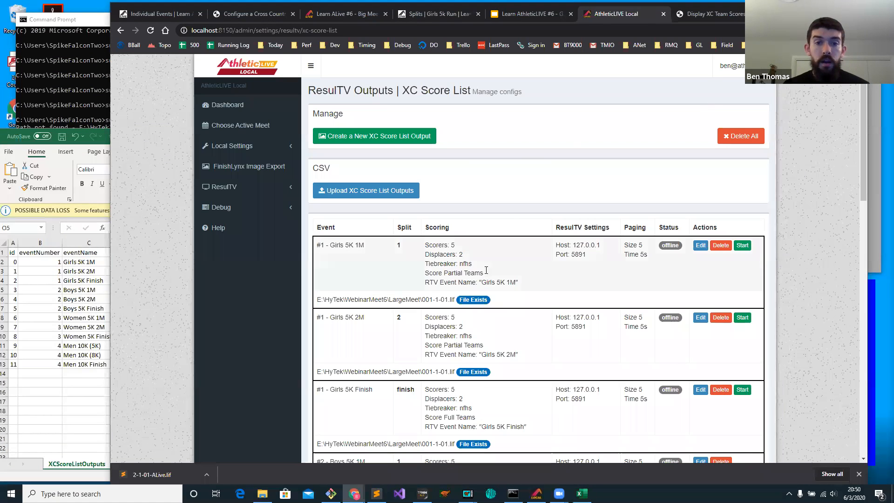
Upload XCScoreListOutputs.csv from the LargeMeet folder as the XC Score List outputs.
left_click_drag(485, 272, 425, 275)
left_click(451, 273)
left_click(404, 189)
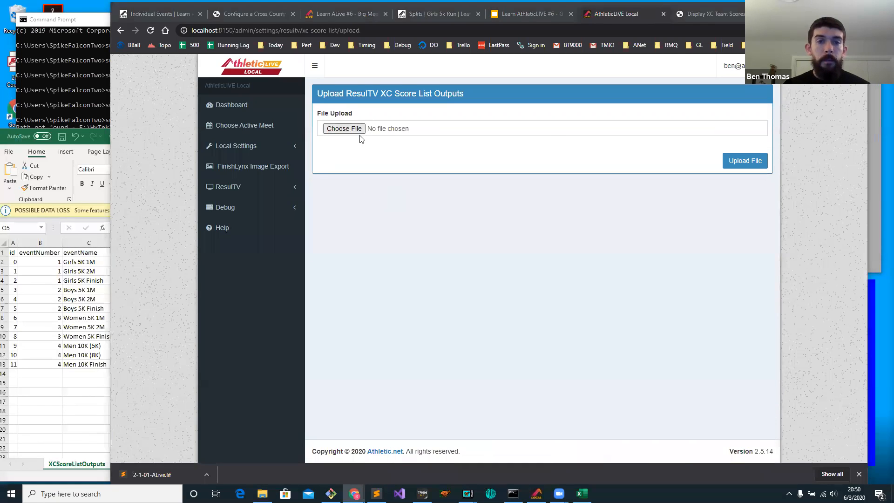
left_click(359, 132)
left_click(302, 25)
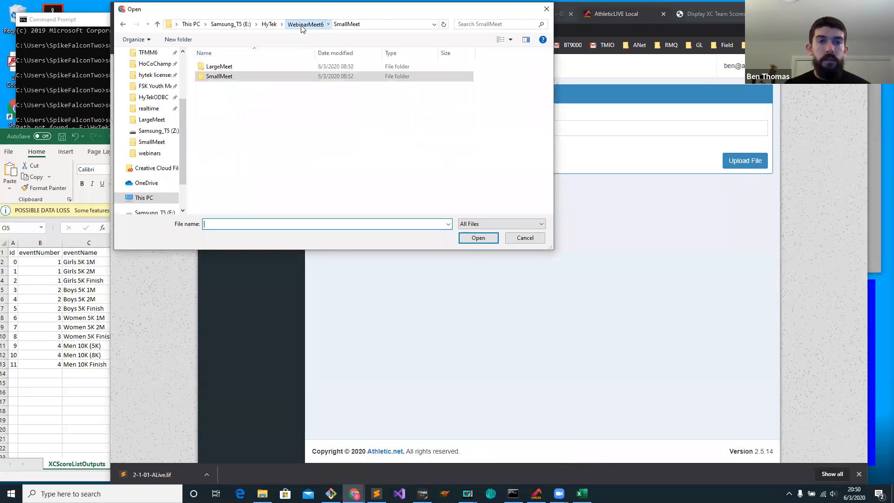
double_click(221, 66)
double_click(248, 194)
left_click(735, 160)
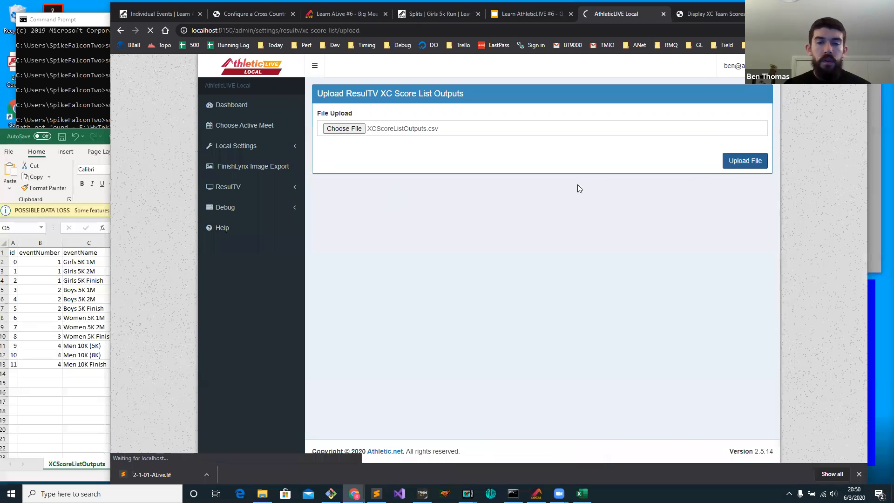
Check the scoring mode of the uploaded Girls 5K 1M and 2M outputs and the LIF file status of the Women 5K outputs.
left_click_drag(458, 273, 425, 274)
left_click_drag(475, 345, 425, 344)
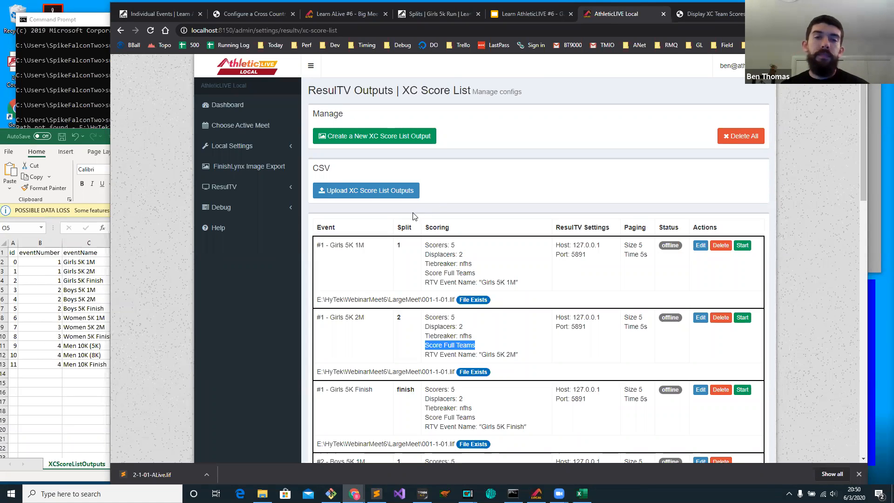
left_click(445, 217)
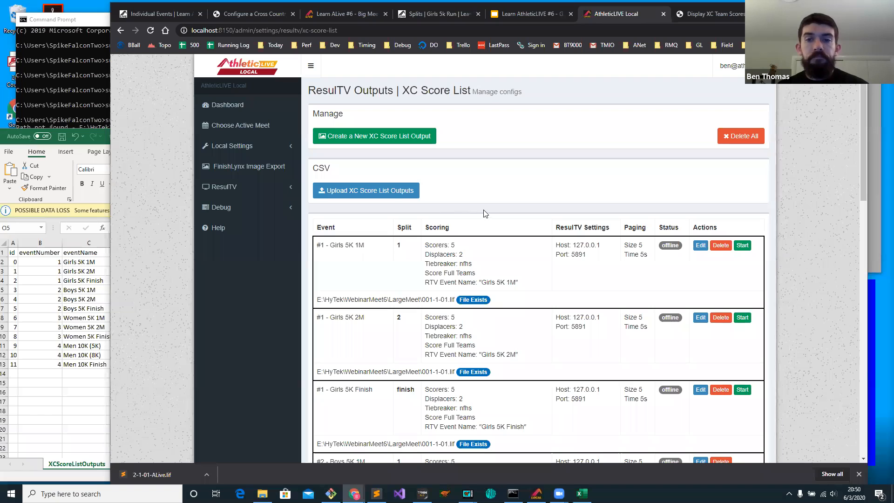
scroll(478, 208, "down", 4)
scroll(477, 207, "down", 6)
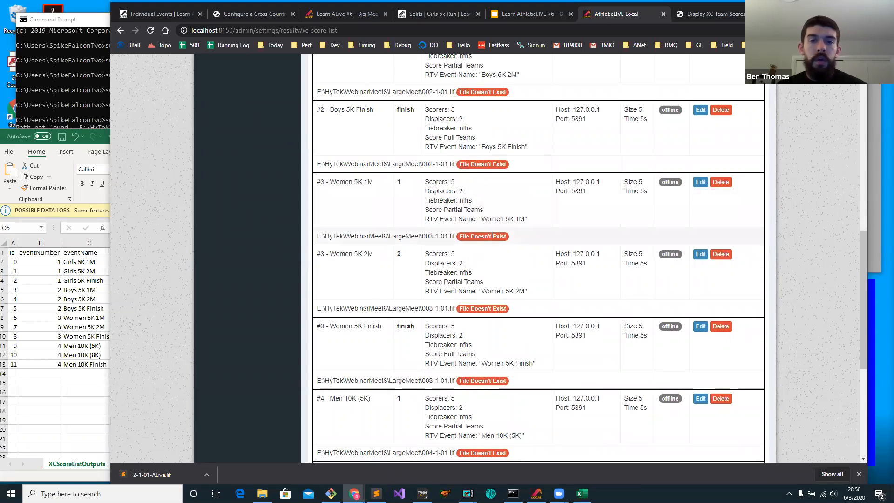
left_click_drag(504, 236, 461, 236)
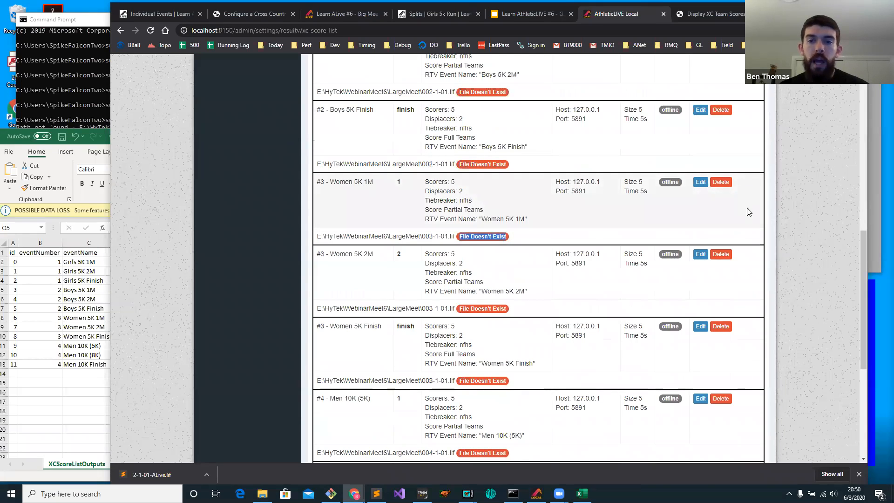
Examine which outputs can be started, comparing Girls 5K 1M with the boys', women's and men's outputs further down the list.
left_click_drag(859, 263, 851, 109)
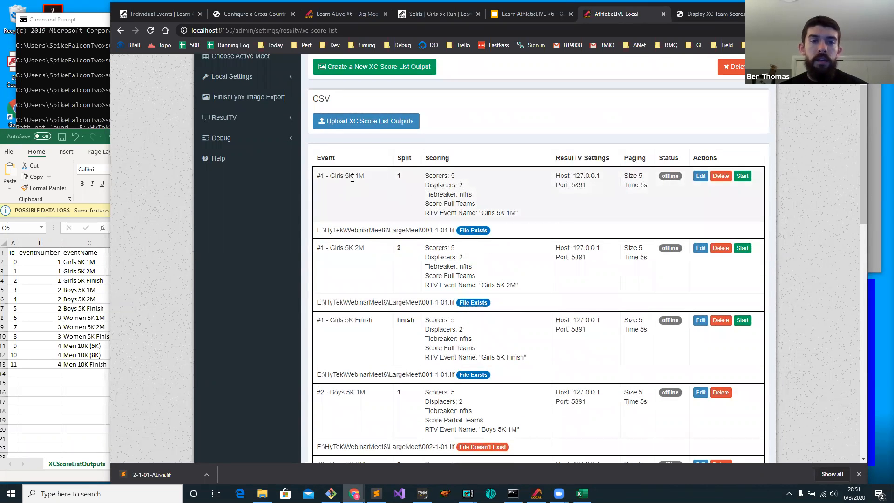
left_click(740, 176)
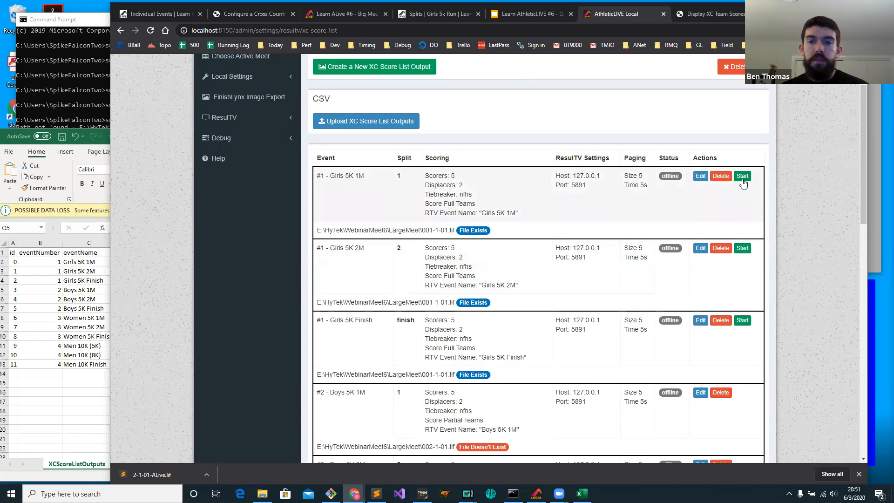
scroll(784, 257, "down", 3)
scroll(862, 207, "down", 3)
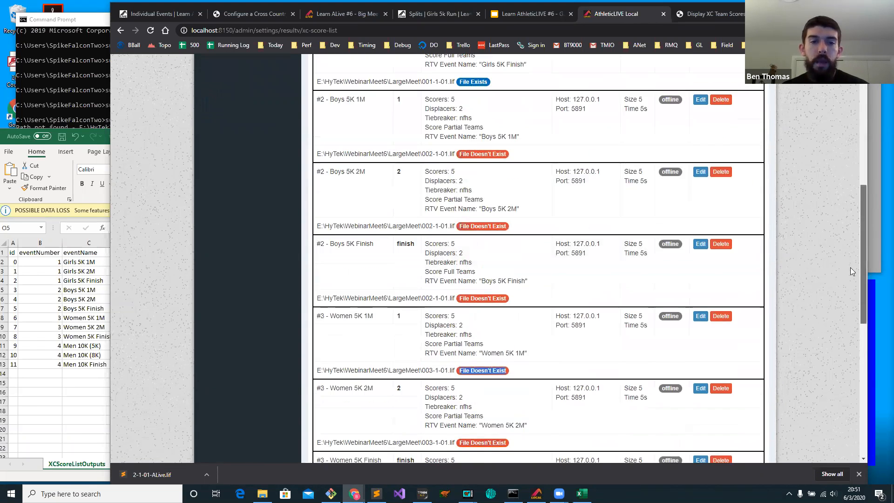
scroll(299, 308, "down", 2)
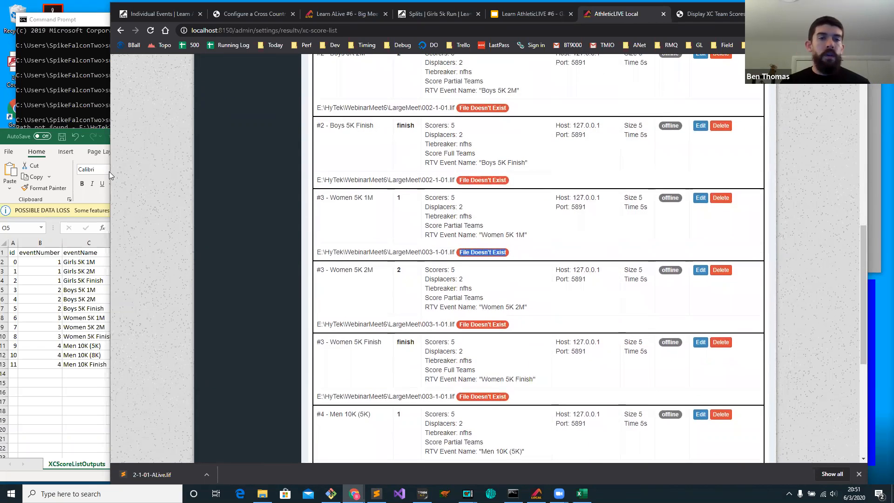
Bring up FinishLynx beside the browser and set the ResulTV display to always stay on top.
left_click_drag(109, 172, 542, 171)
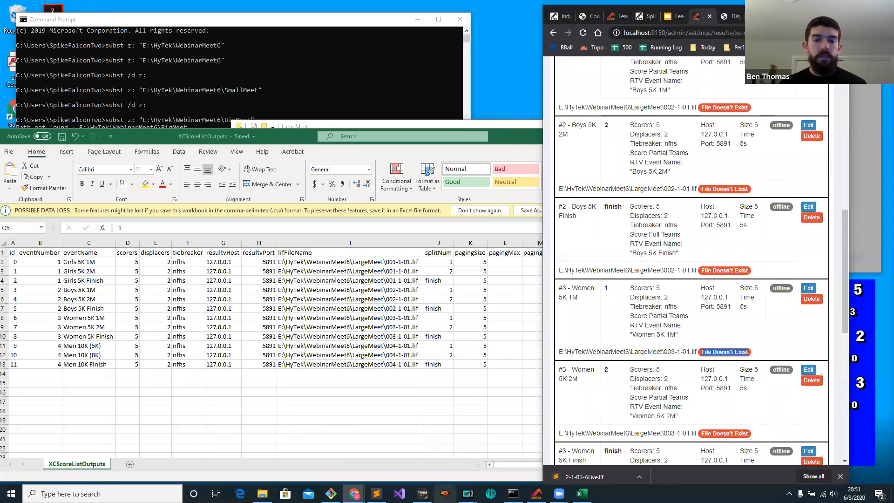
left_click(445, 494)
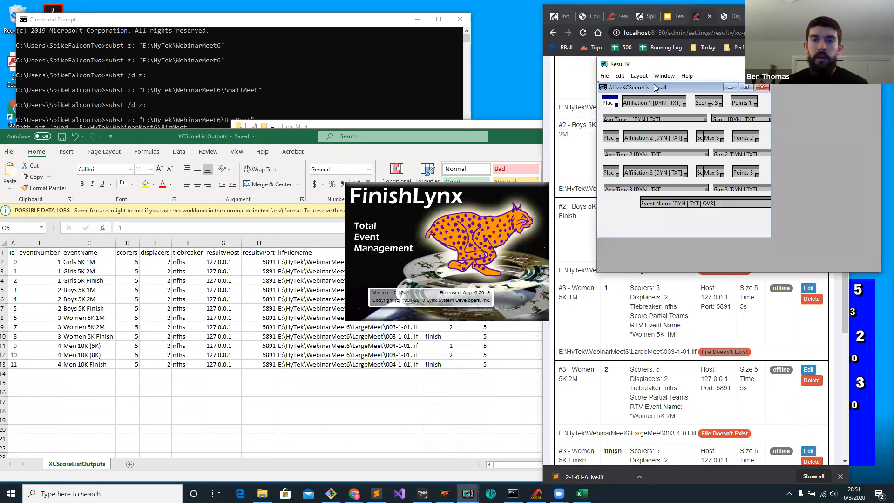
left_click(443, 173)
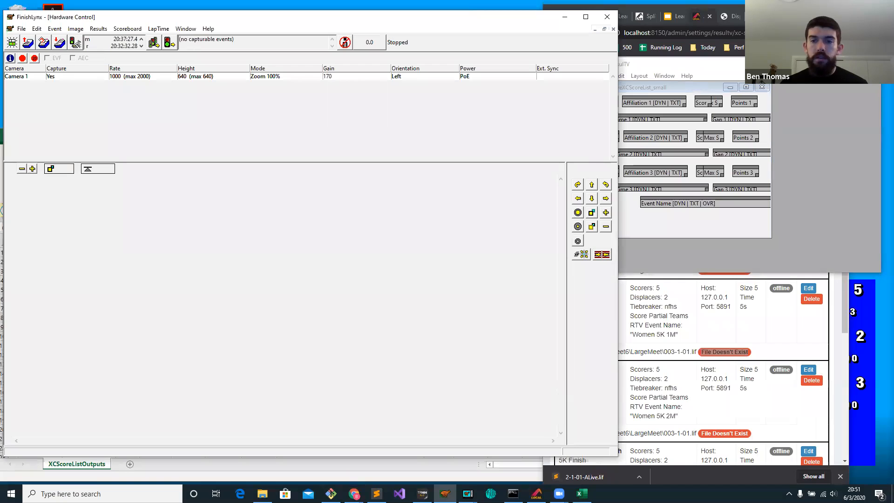
left_click(604, 76)
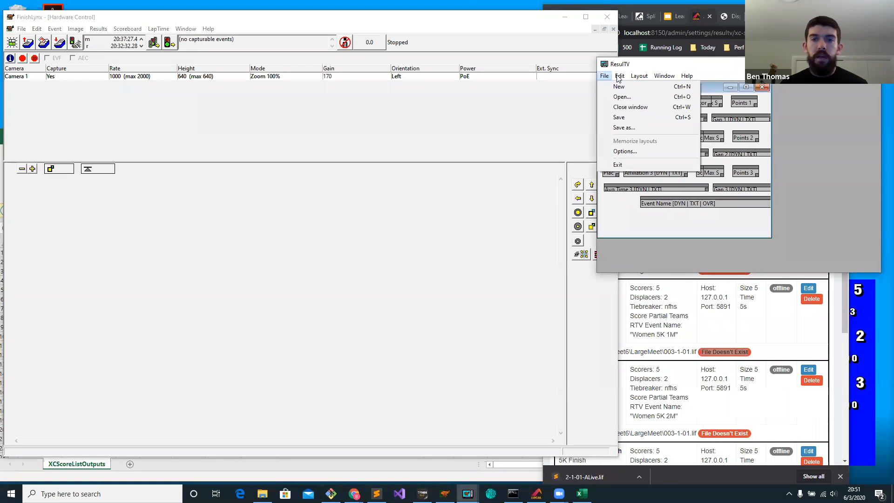
left_click(619, 152)
left_click(401, 106)
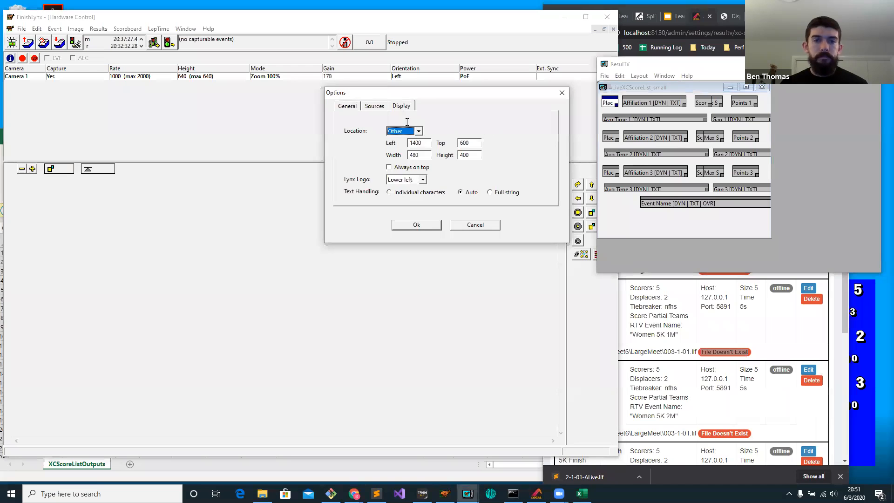
left_click(429, 167)
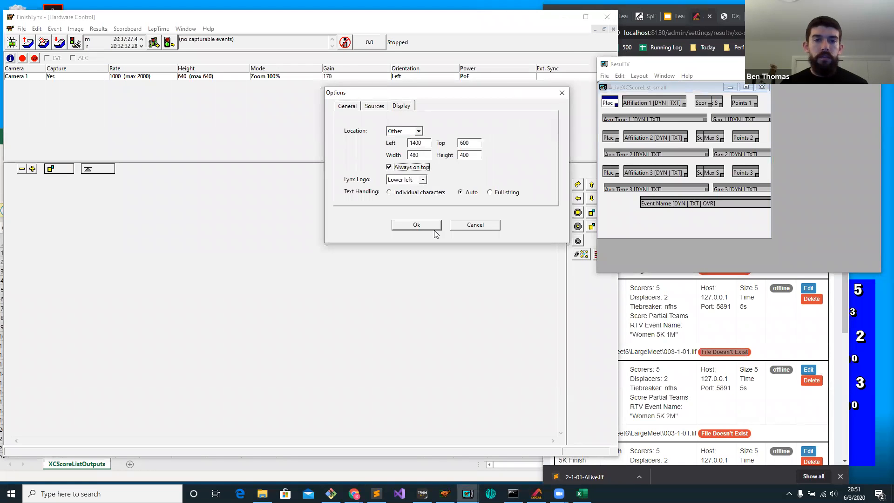
left_click(434, 227)
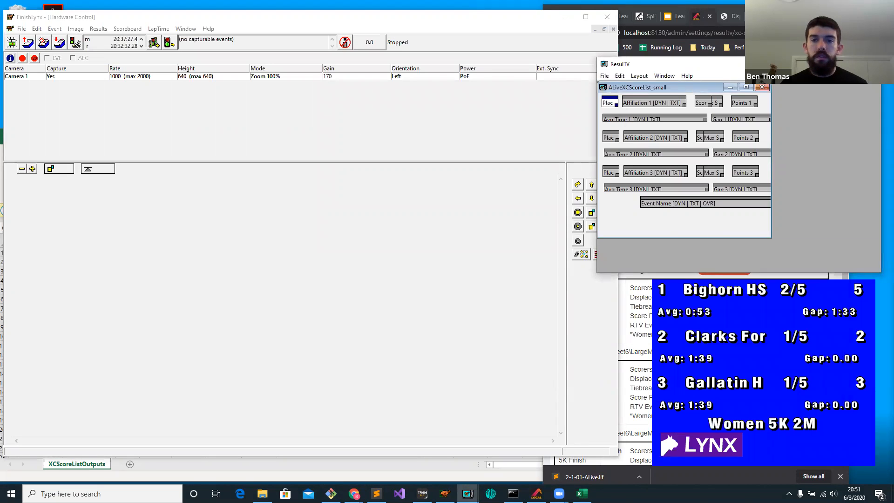
Switch to FinishLynx and open the Women 5k Run CC (3,1,1) event from the schedule.
left_click(827, 64)
left_click(44, 47)
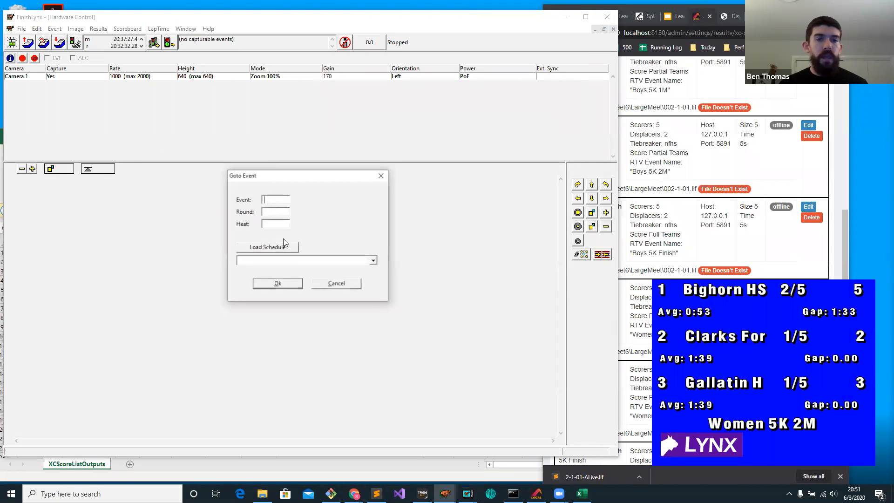
left_click(319, 261)
left_click(303, 284)
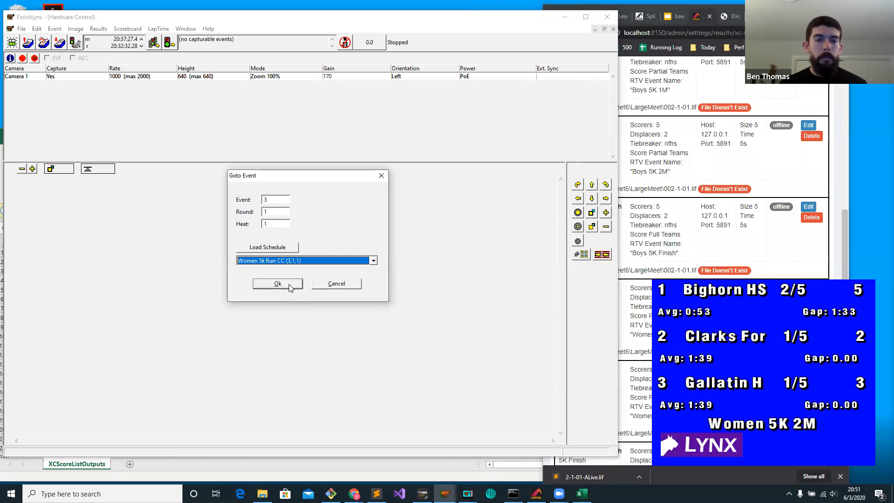
left_click(289, 284)
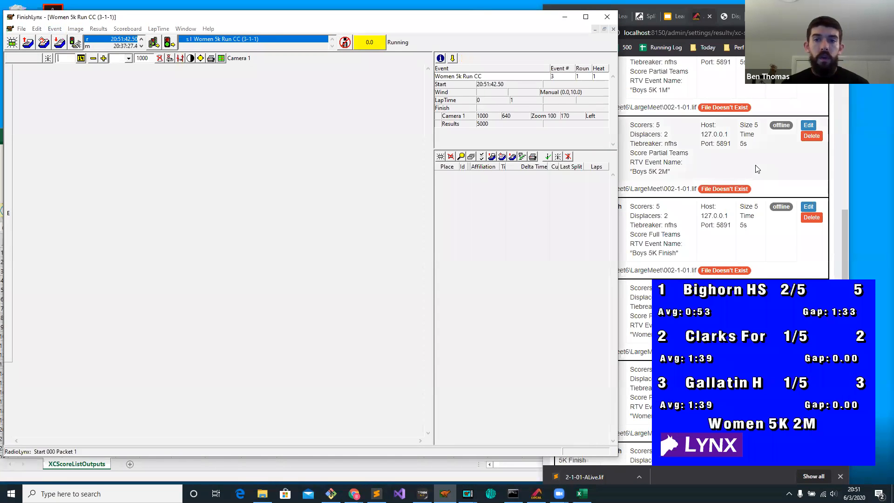
Reload the AthleticLIVE Local outputs page and check for the 003-1-01 LIF file in the LargeMeet folder.
left_click(704, 169)
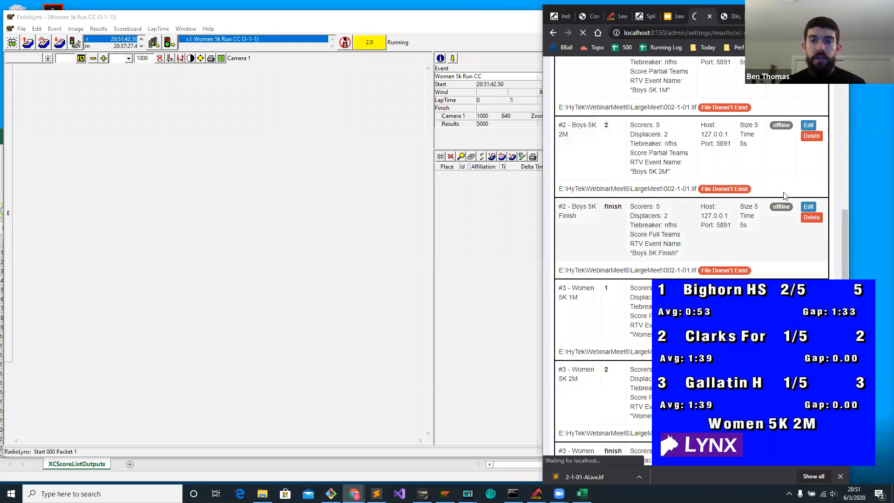
left_click_drag(775, 15, 610, 15)
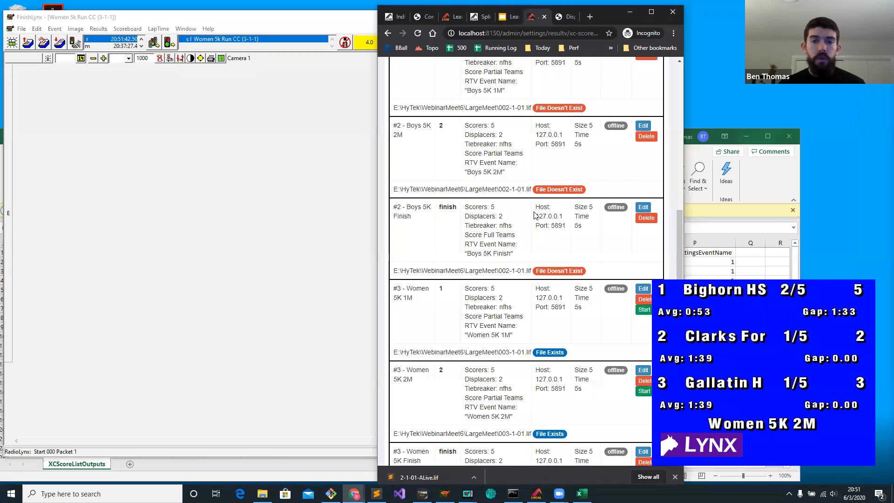
left_click(262, 494)
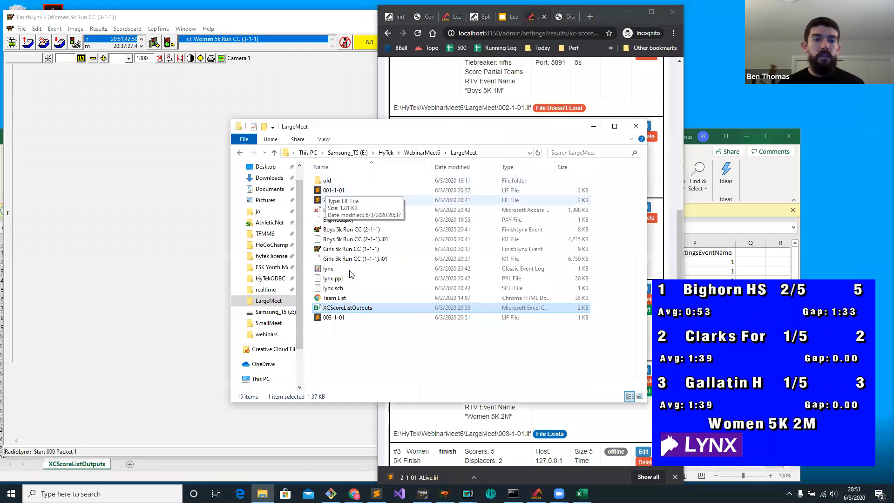
left_click(338, 318)
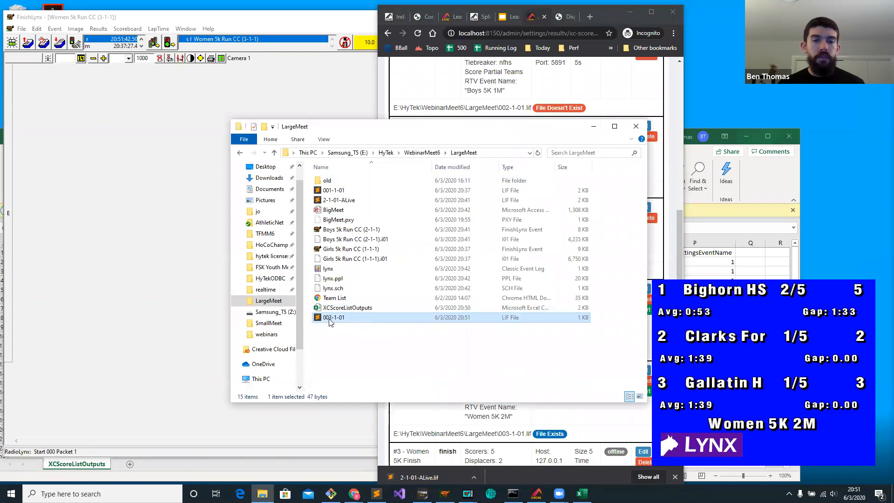
Start the Women 5K 1M score list output in AthleticLIVE Local.
left_click(643, 104)
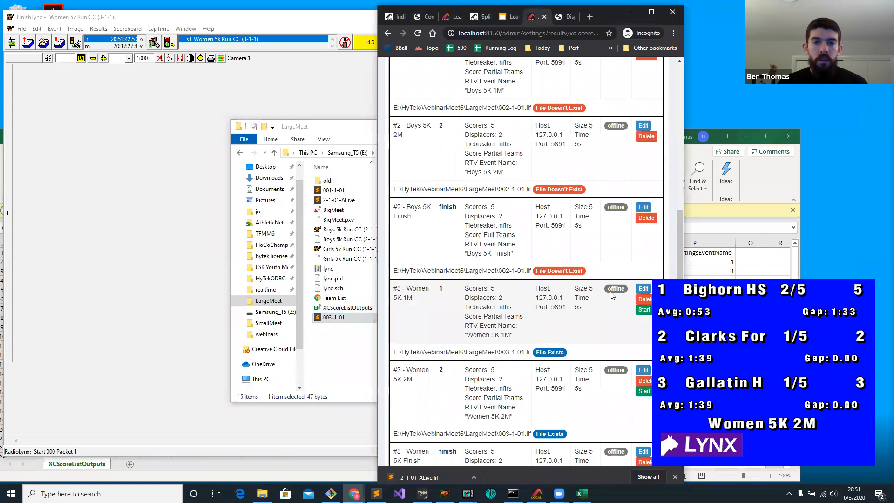
left_click(644, 310)
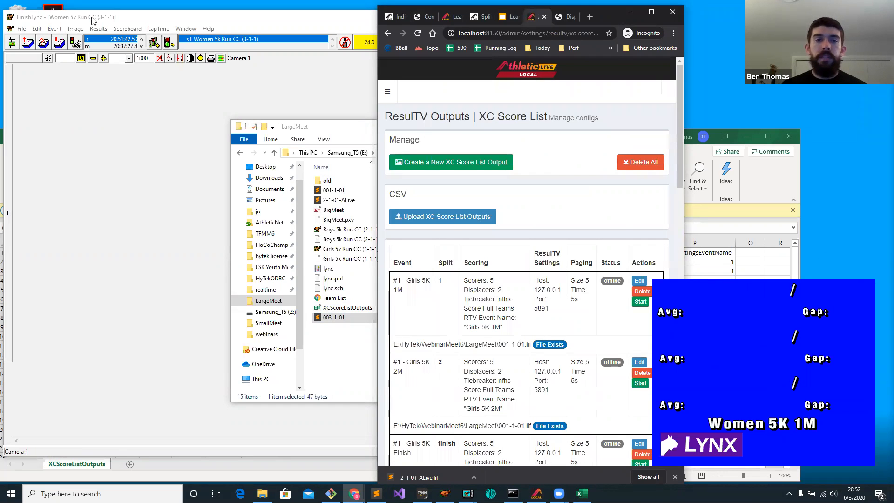
Capture a camera image for the running Women 5k event in FinishLynx.
left_click(345, 43)
key("space")
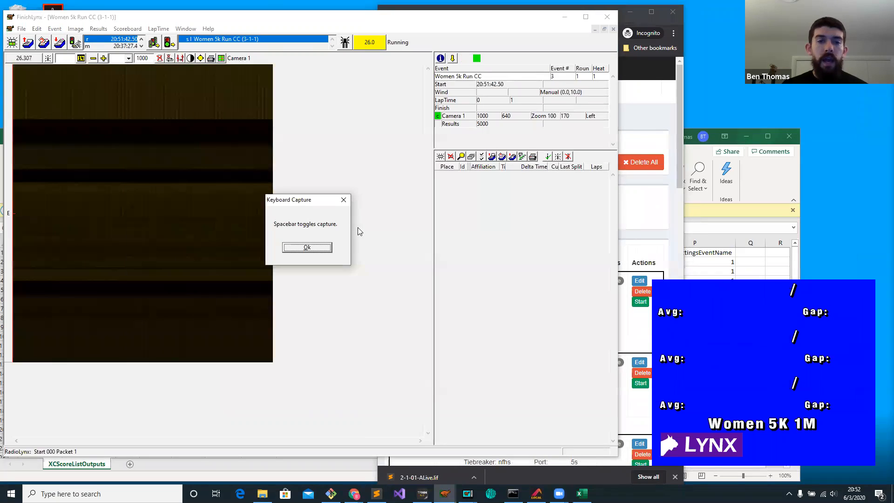
left_click(307, 247)
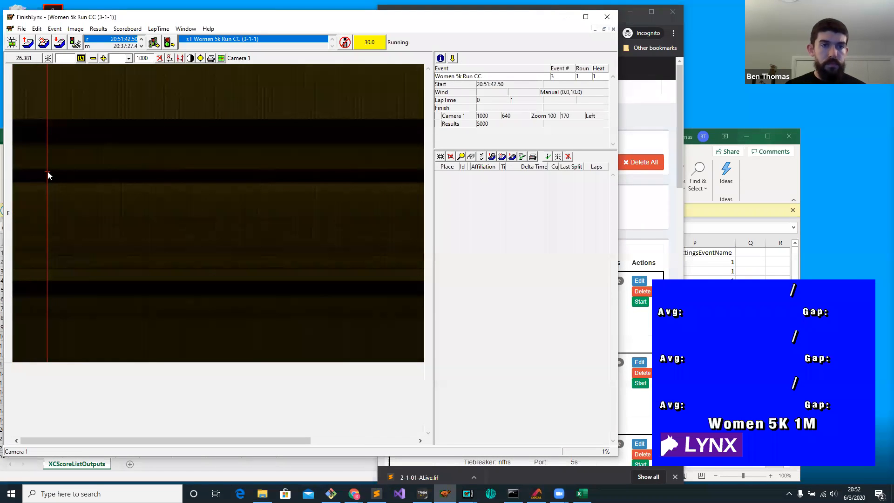
Record splits for runners 31, 41 and 51 at successive points on the Women 5k camera image.
key("Return")
left_click(153, 181)
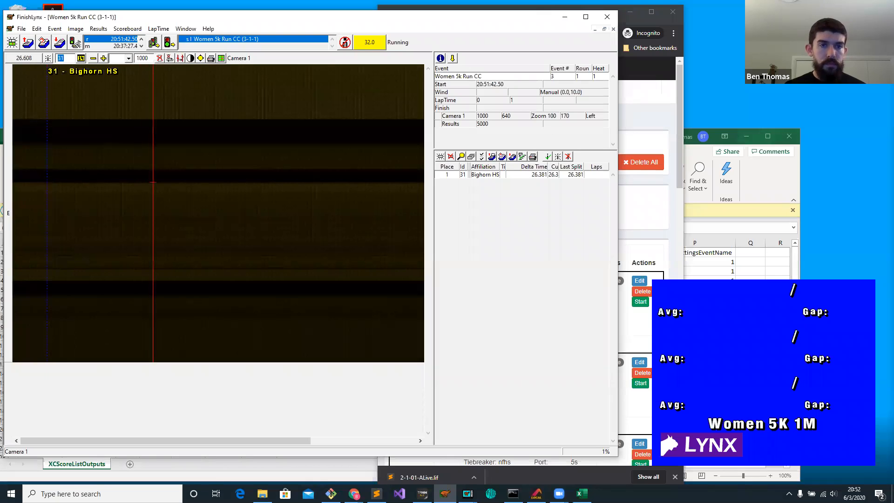
type("41")
key("Return")
type("5")
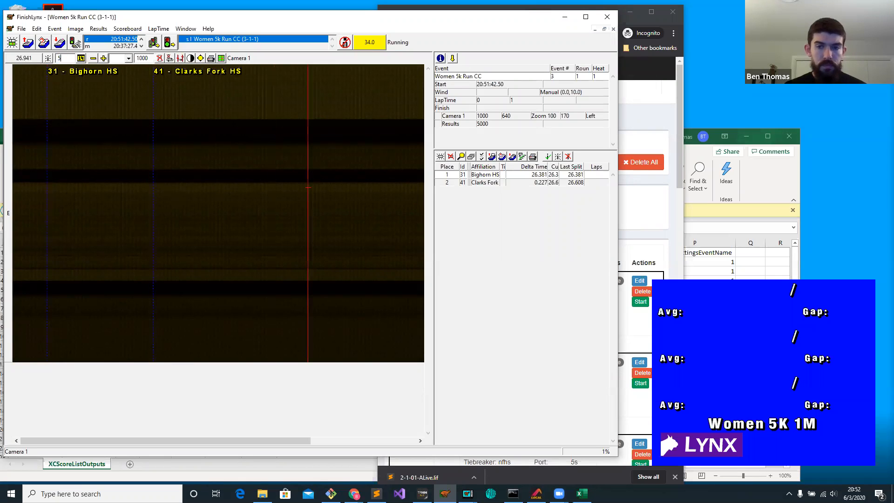
type("1")
key("Return")
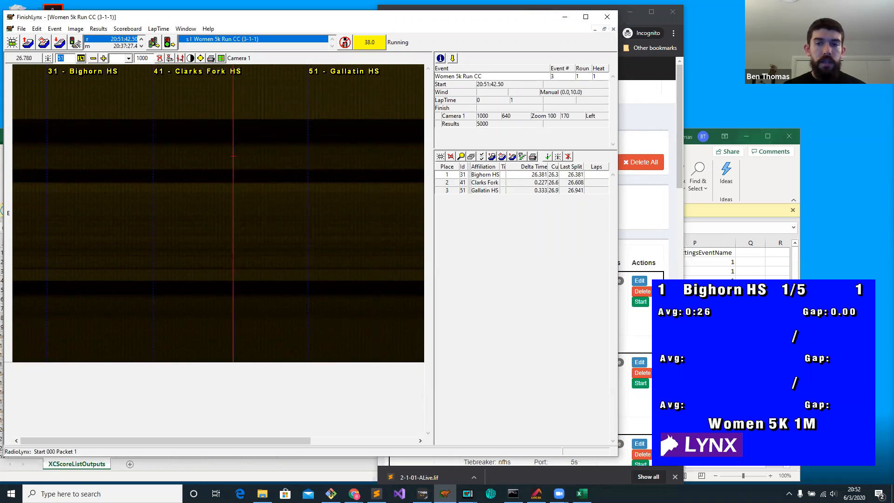
Record splits for runners 52 and 53 further along the image, plus a second split for 52 at 27.404.
left_click(366, 189)
scroll(335, 182, "down", 3)
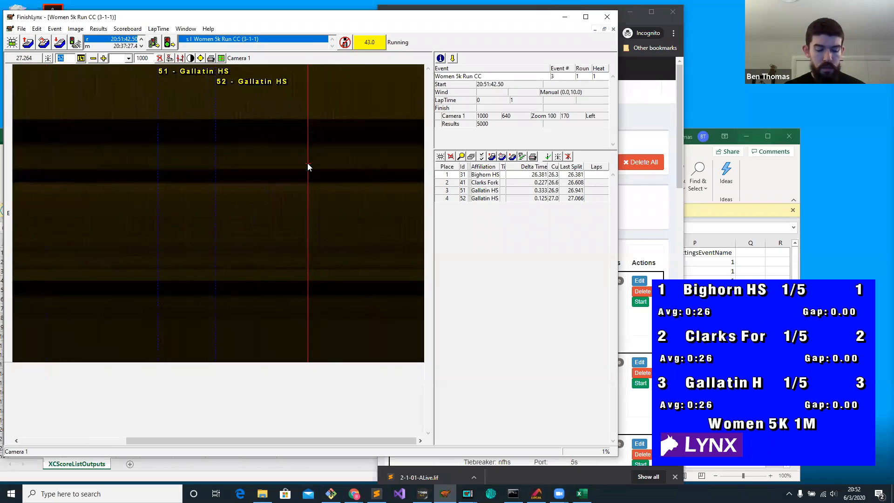
left_click(307, 166)
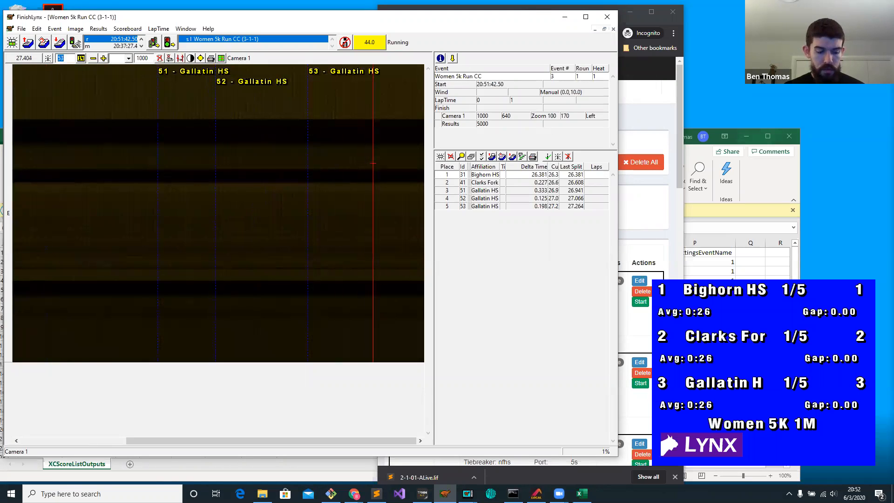
type("52")
key("Return")
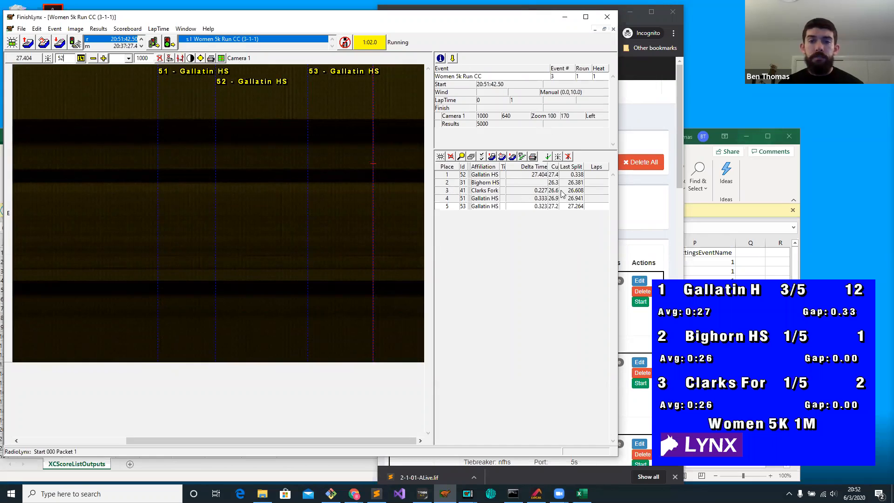
Stop the Women 5K 1M output in AthleticLIVE Local and start the Women 5K 2M output.
left_click(638, 207)
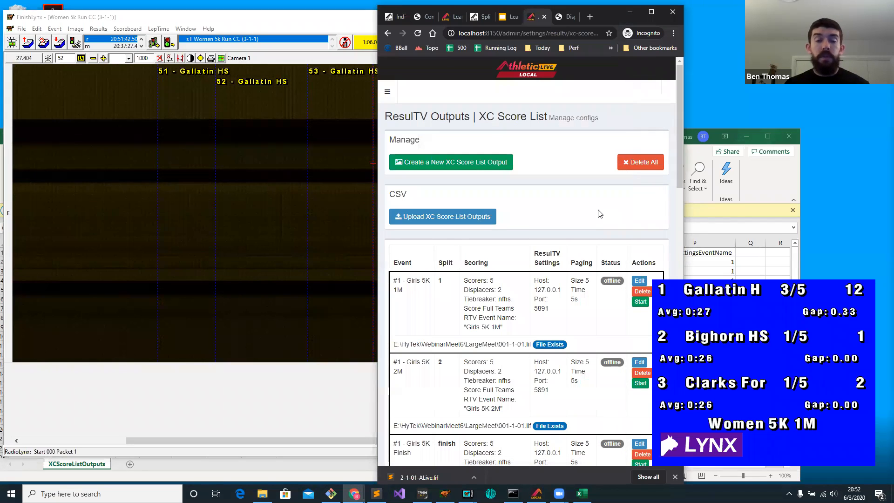
scroll(591, 222, "down", 10)
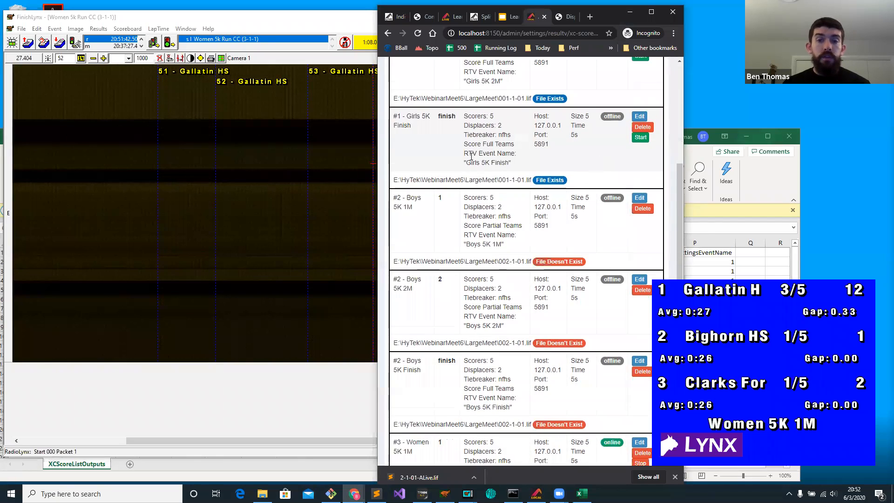
left_click_drag(601, 17, 523, 13)
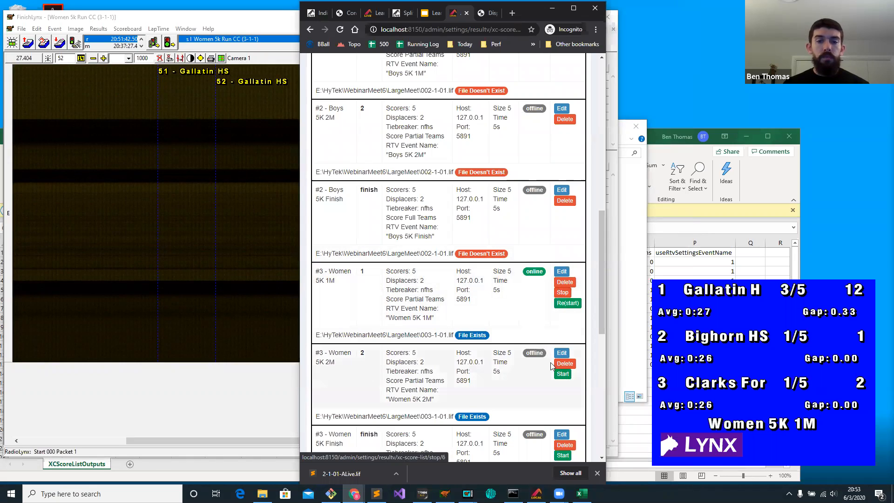
left_click(561, 376)
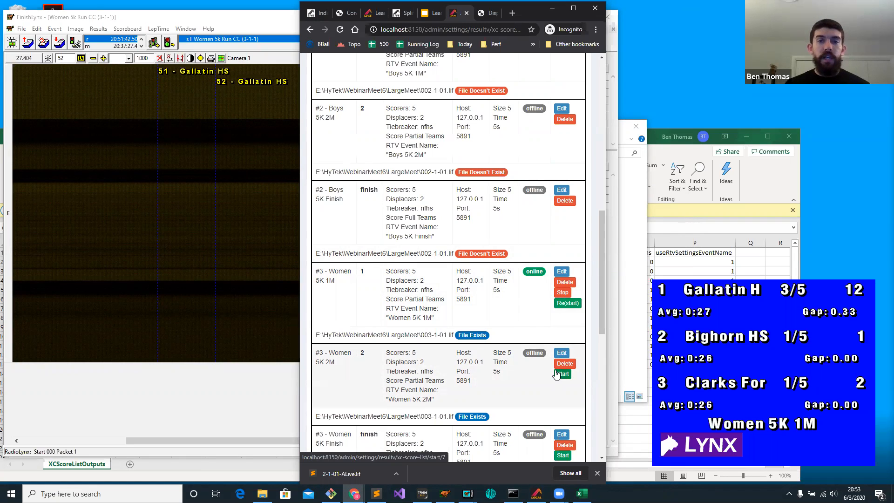
left_click(568, 303)
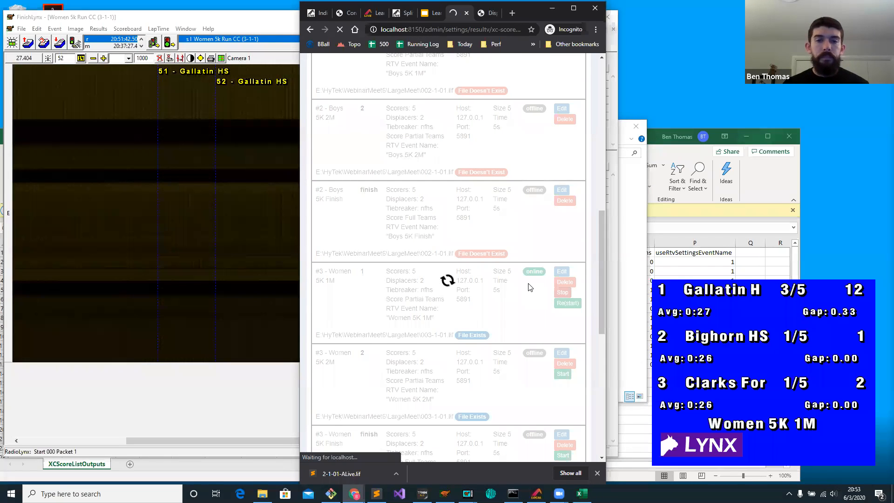
scroll(524, 303, "down", 10)
scroll(520, 316, "down", 2)
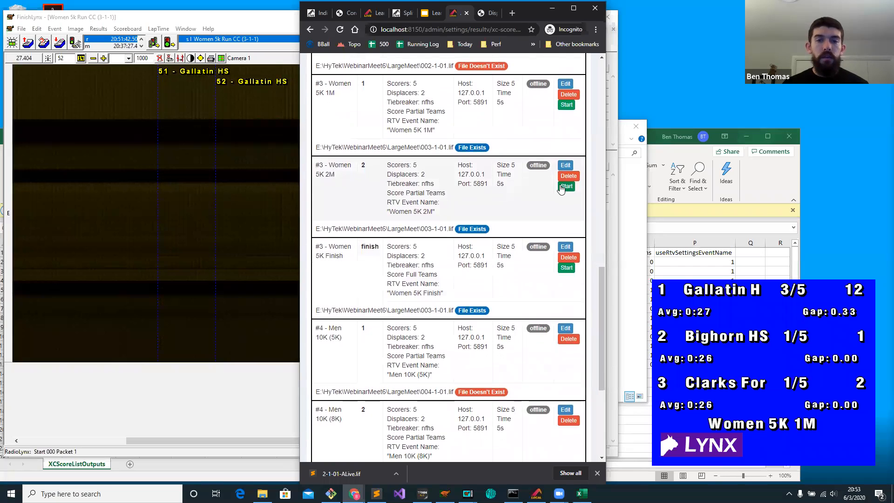
left_click(565, 186)
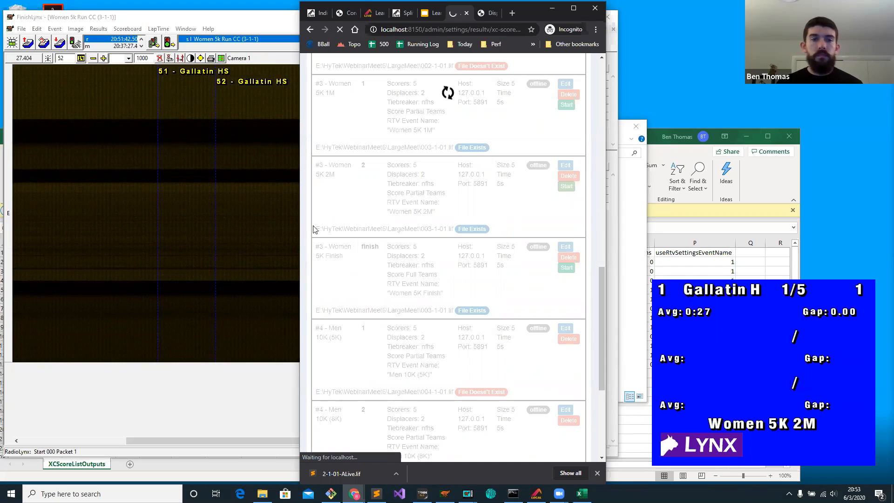
Return to FinishLynx and capture another camera image for the running Women 5k event, then stop the capture.
left_click(289, 225)
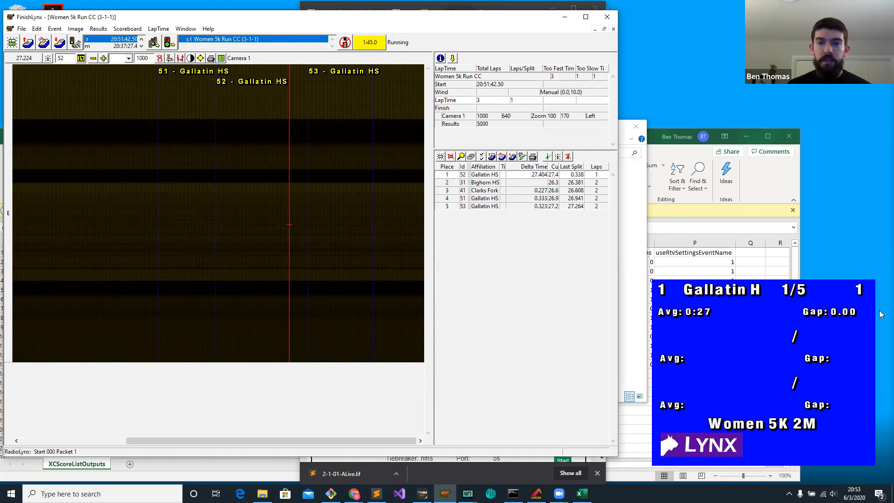
left_click_drag(355, 143, 396, 132)
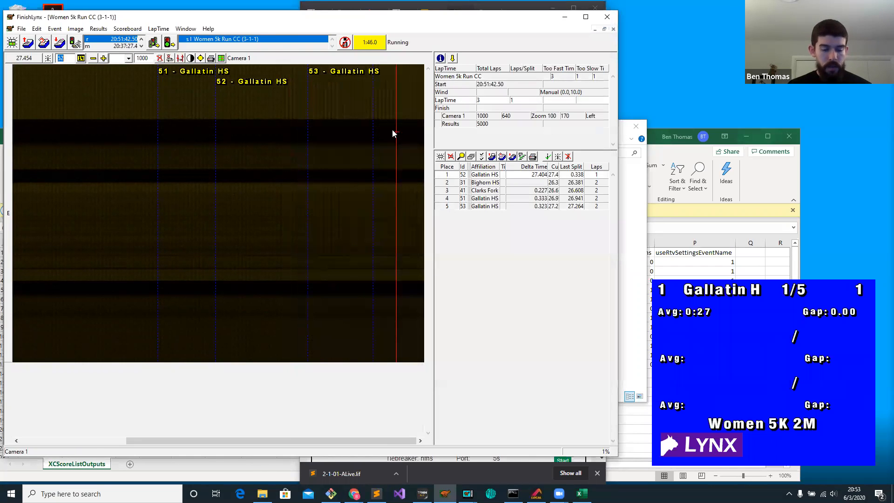
left_click(343, 45)
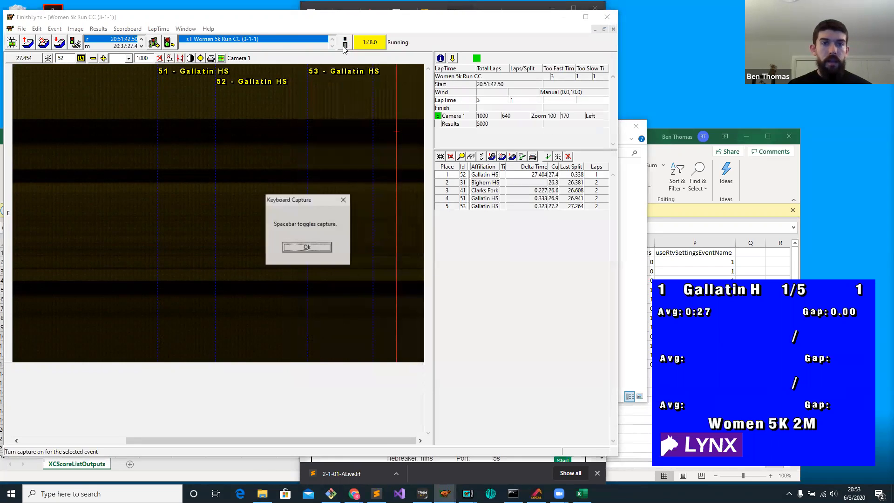
left_click(308, 247)
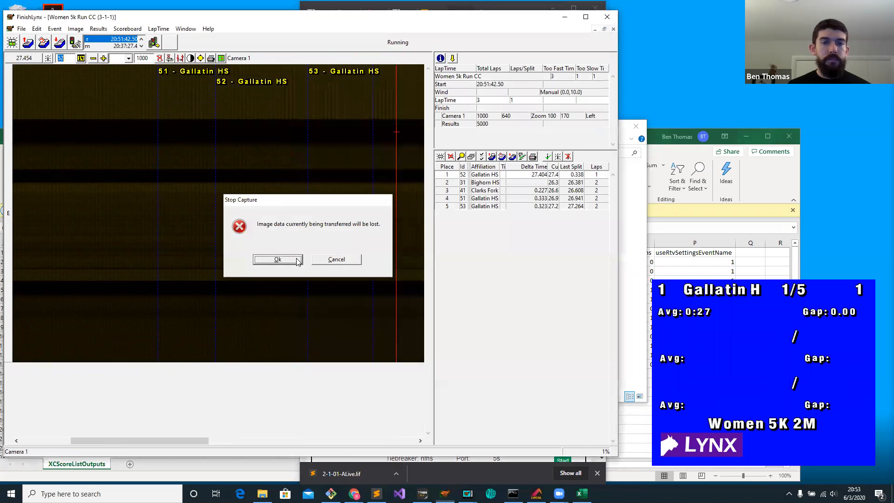
left_click(298, 259)
Record splits for runners 31 and 41 on the newly captured part of the Women 5k camera image.
scroll(301, 235, "down", 3)
left_click_drag(285, 224, 234, 189)
type("31")
key("Return")
left_click_drag(306, 193, 315, 193)
type("41")
key("Return")
Record splits for runners 53 and 51 further along the image, with runner 51 at 1:48.857.
left_click(375, 194)
type("53")
key("Return")
scroll(373, 195, "down", 3)
left_click(341, 203)
type("51")
key("Return")
scroll(339, 197, "down", 3)
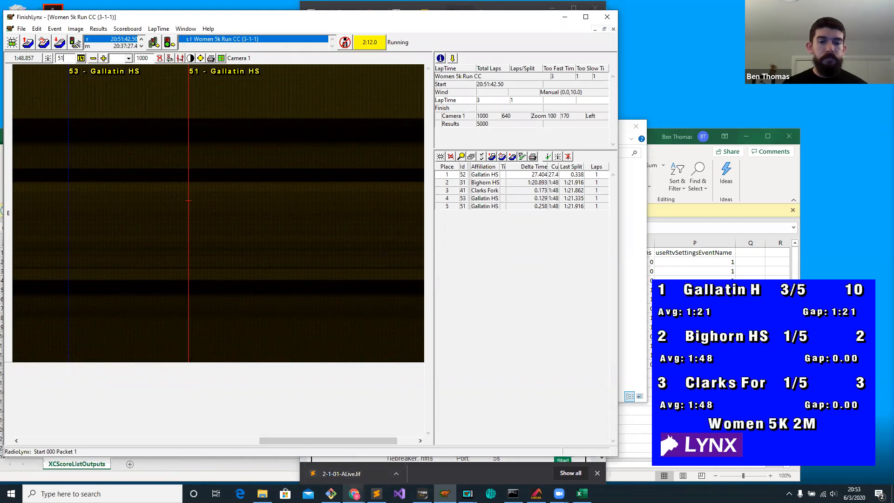
Switch to the Learn AthleticLIVE #6 presentation in the browser, present the Resources slide full screen, and exit the slideshow.
mouse_move(354, 493)
left_click(394, 463)
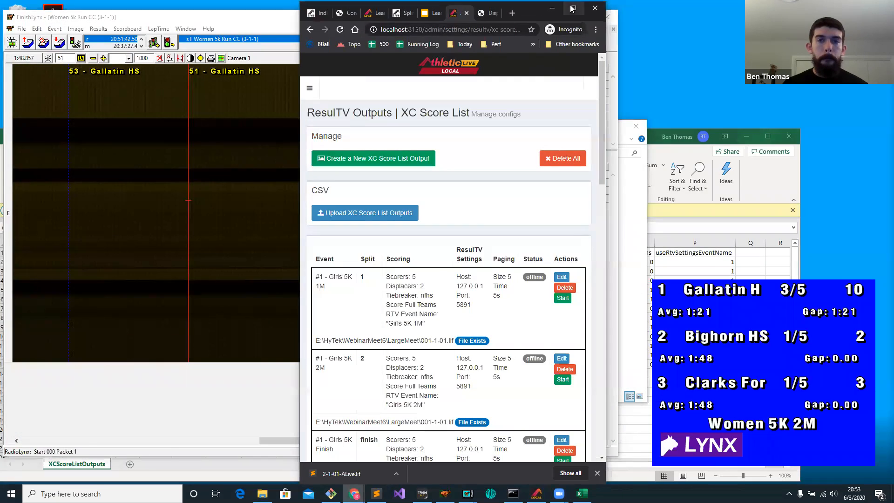
left_click(574, 7)
left_click(475, 7)
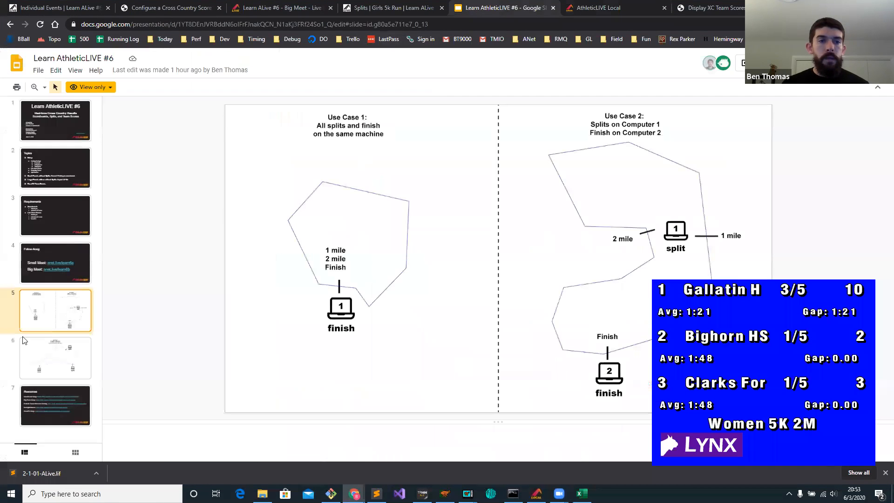
left_click(55, 407)
left_click(740, 64)
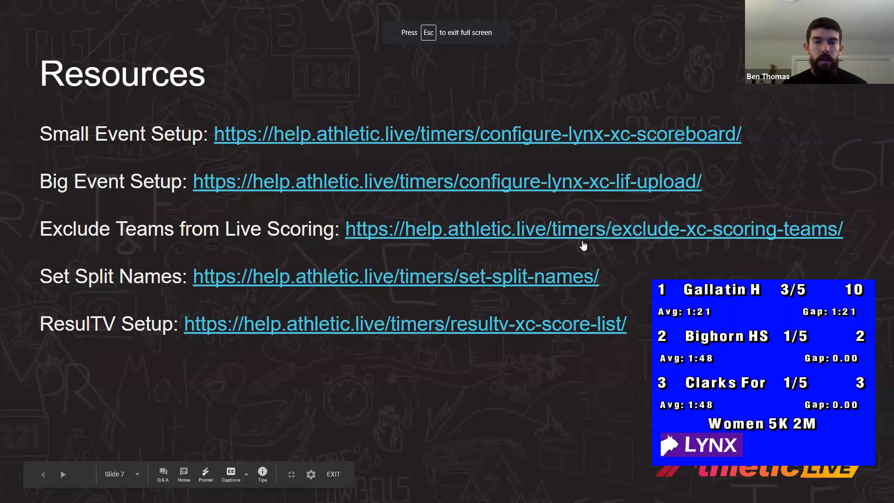
key("Escape")
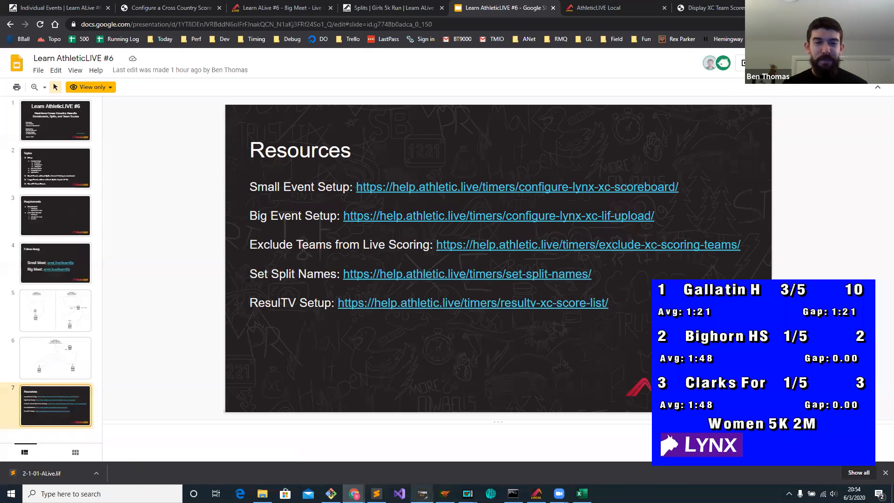
Switch to ResulTV and turn off Always on top in its display options.
left_click(468, 494)
left_click(505, 460)
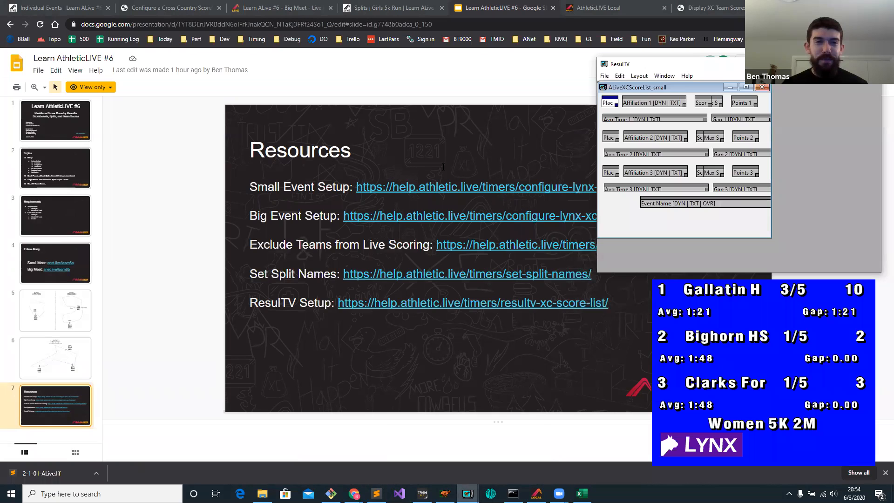
left_click(604, 76)
left_click(619, 139)
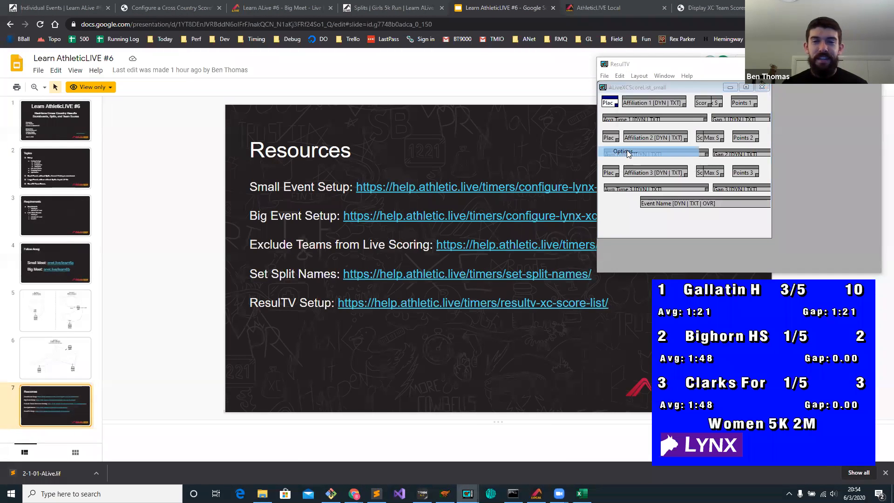
left_click(675, 107)
left_click(693, 106)
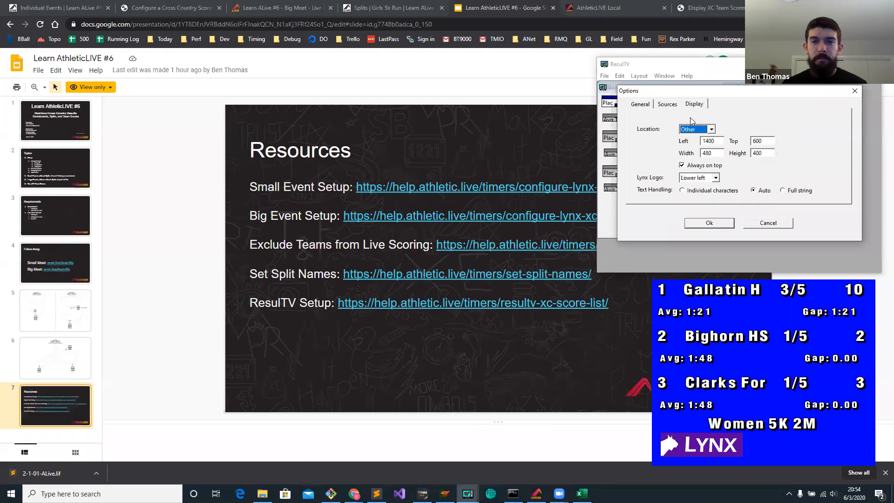
left_click(692, 165)
left_click(714, 223)
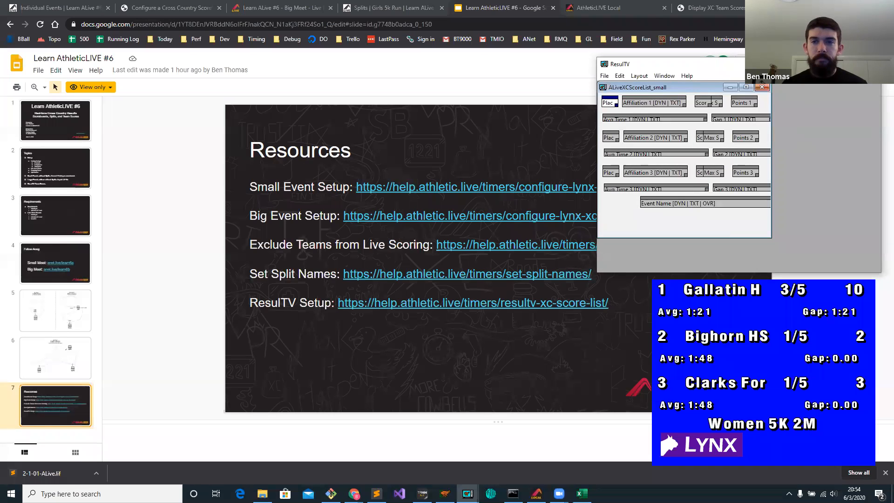
Check the Always on top setting in the ResulTV display options again and minimize the ResulTV layout window.
left_click(604, 76)
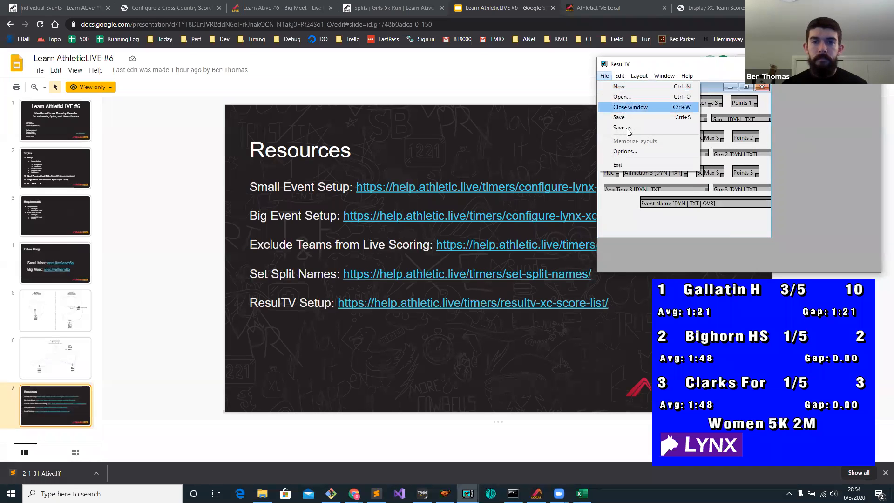
left_click(659, 150)
left_click(694, 105)
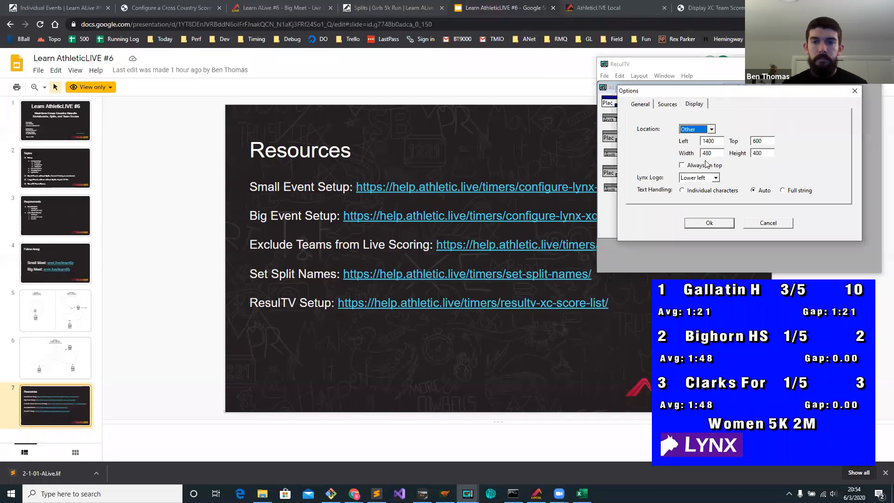
left_click(701, 225)
left_click(827, 63)
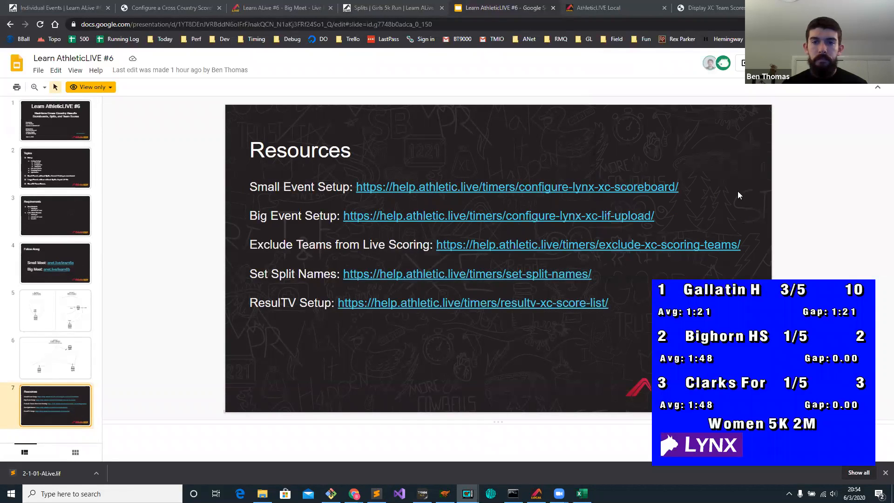